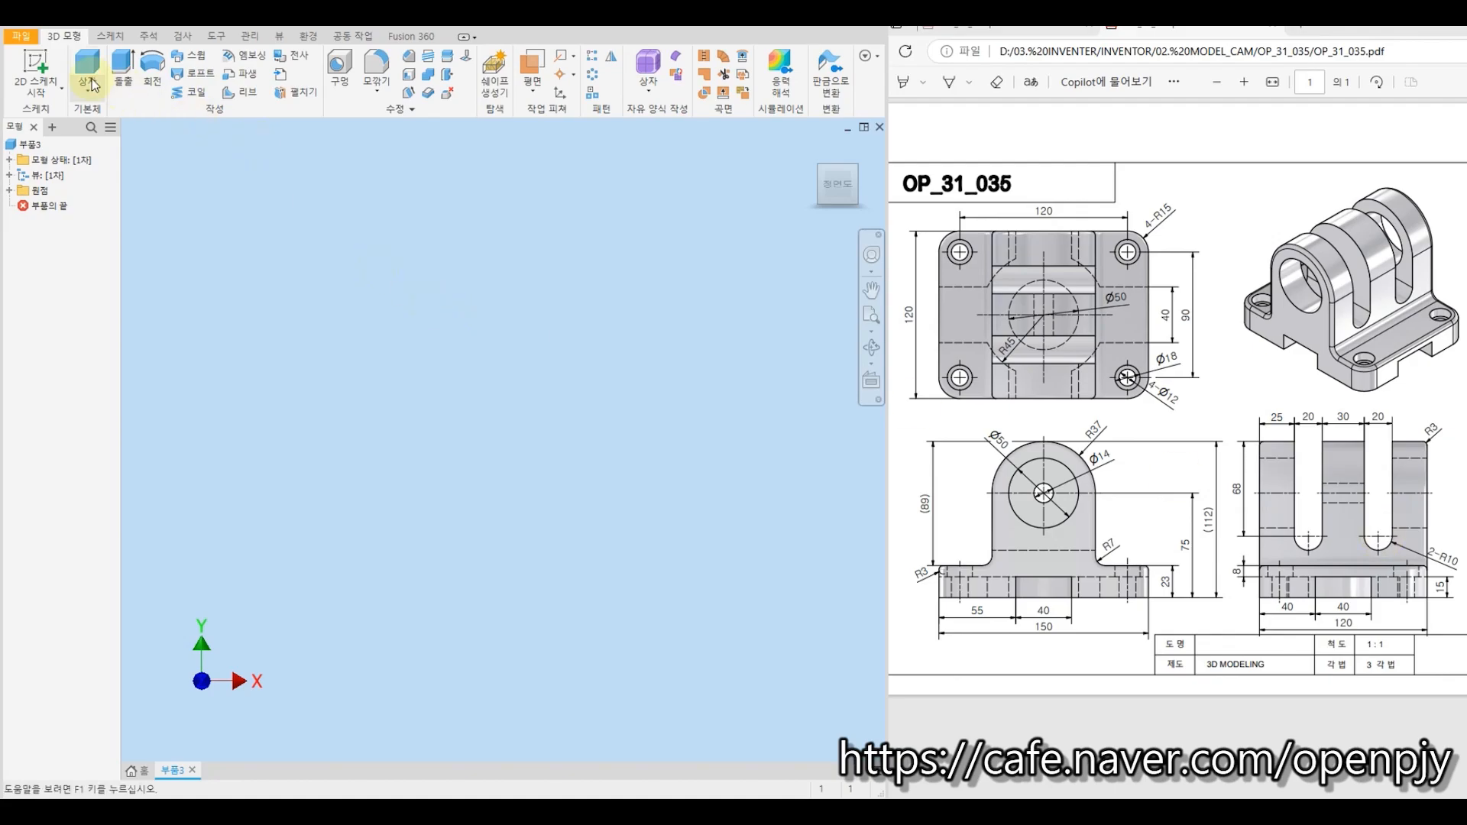
Start a 2D sketch on the XZ origin plane, oriented with the Z axis pointing up.
left_click(36, 61)
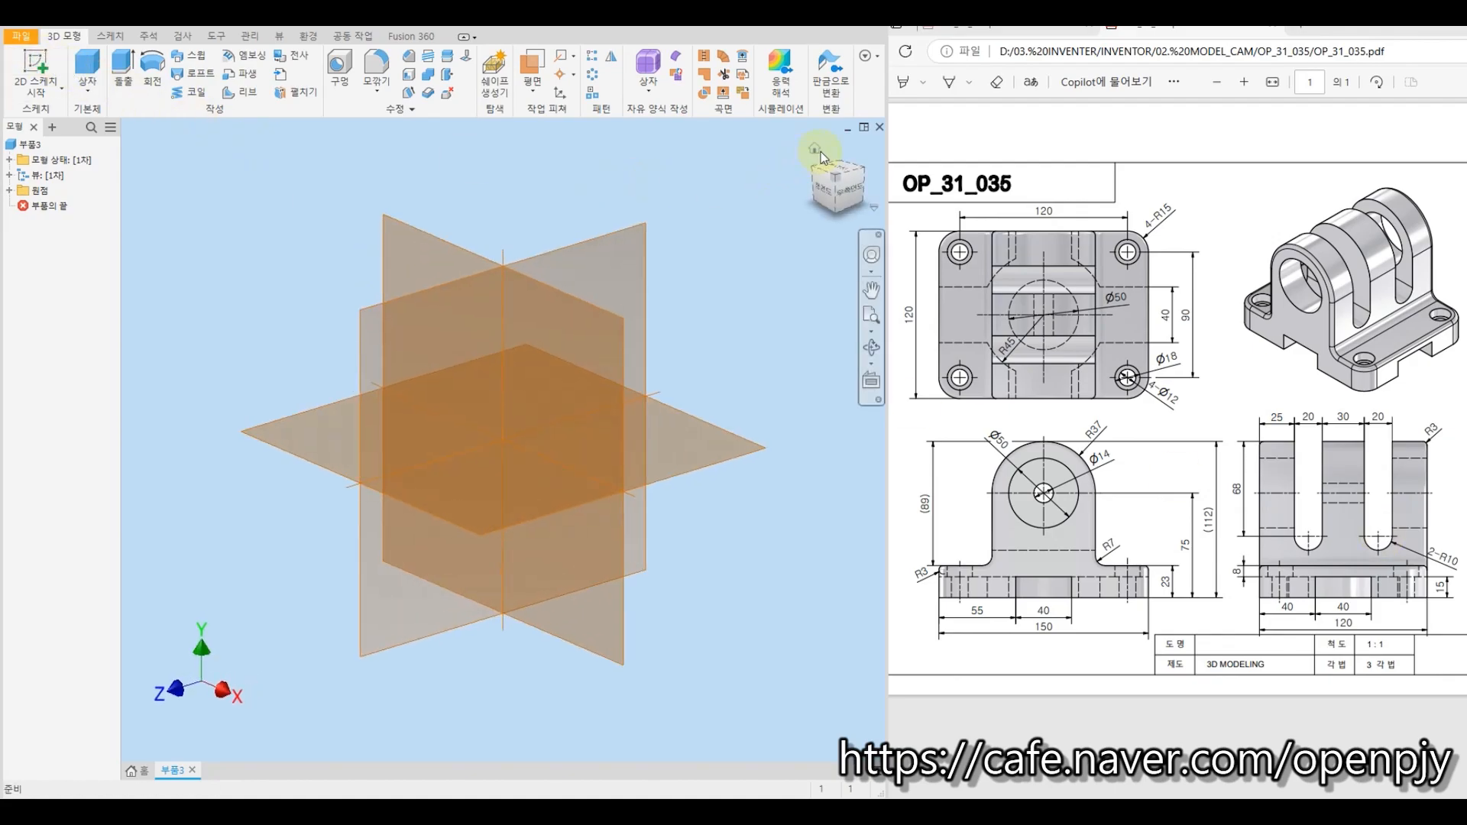
left_click(814, 151)
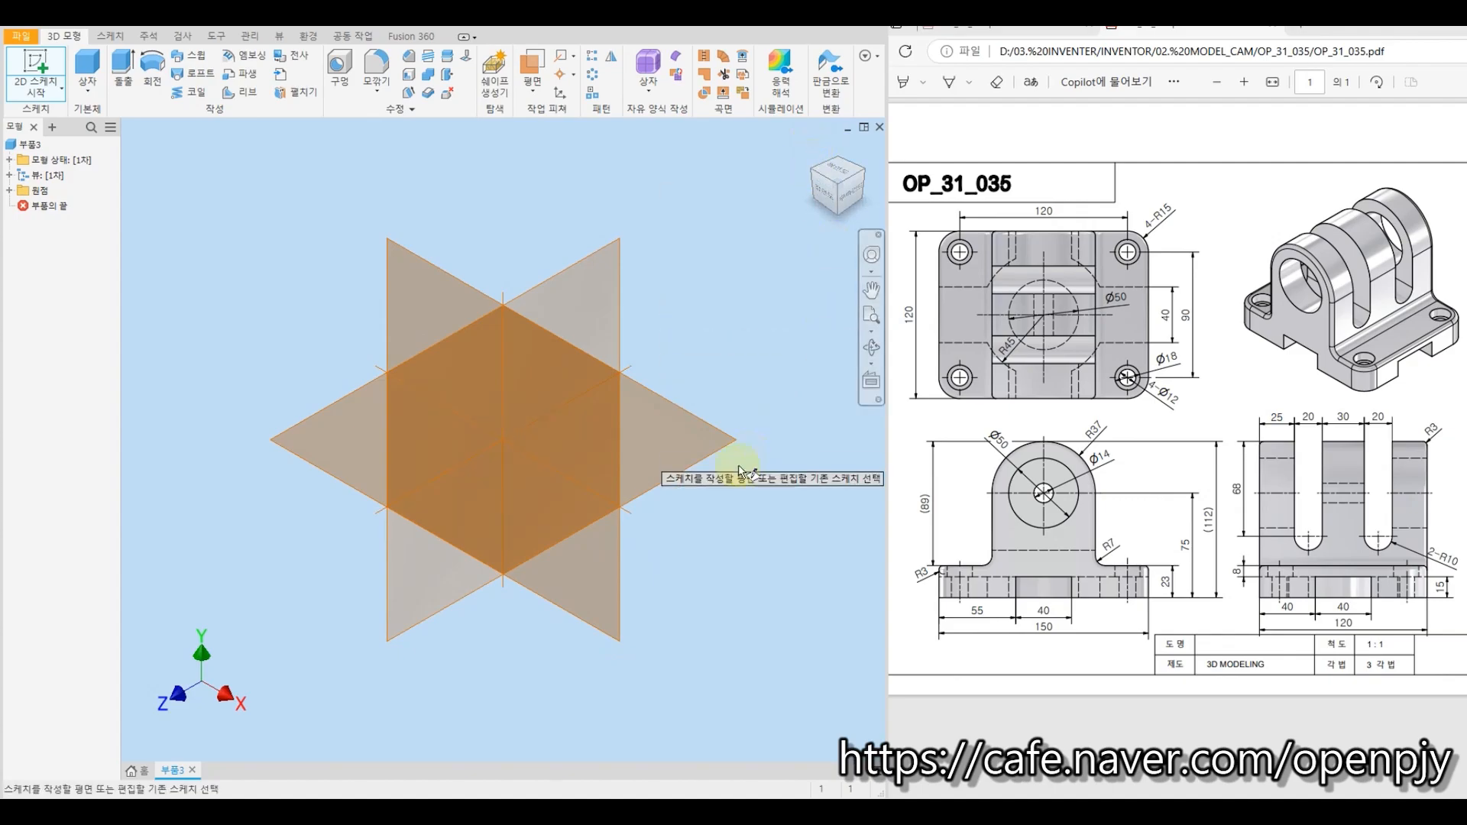
middle_click_drag(746, 468, 676, 368, "shift")
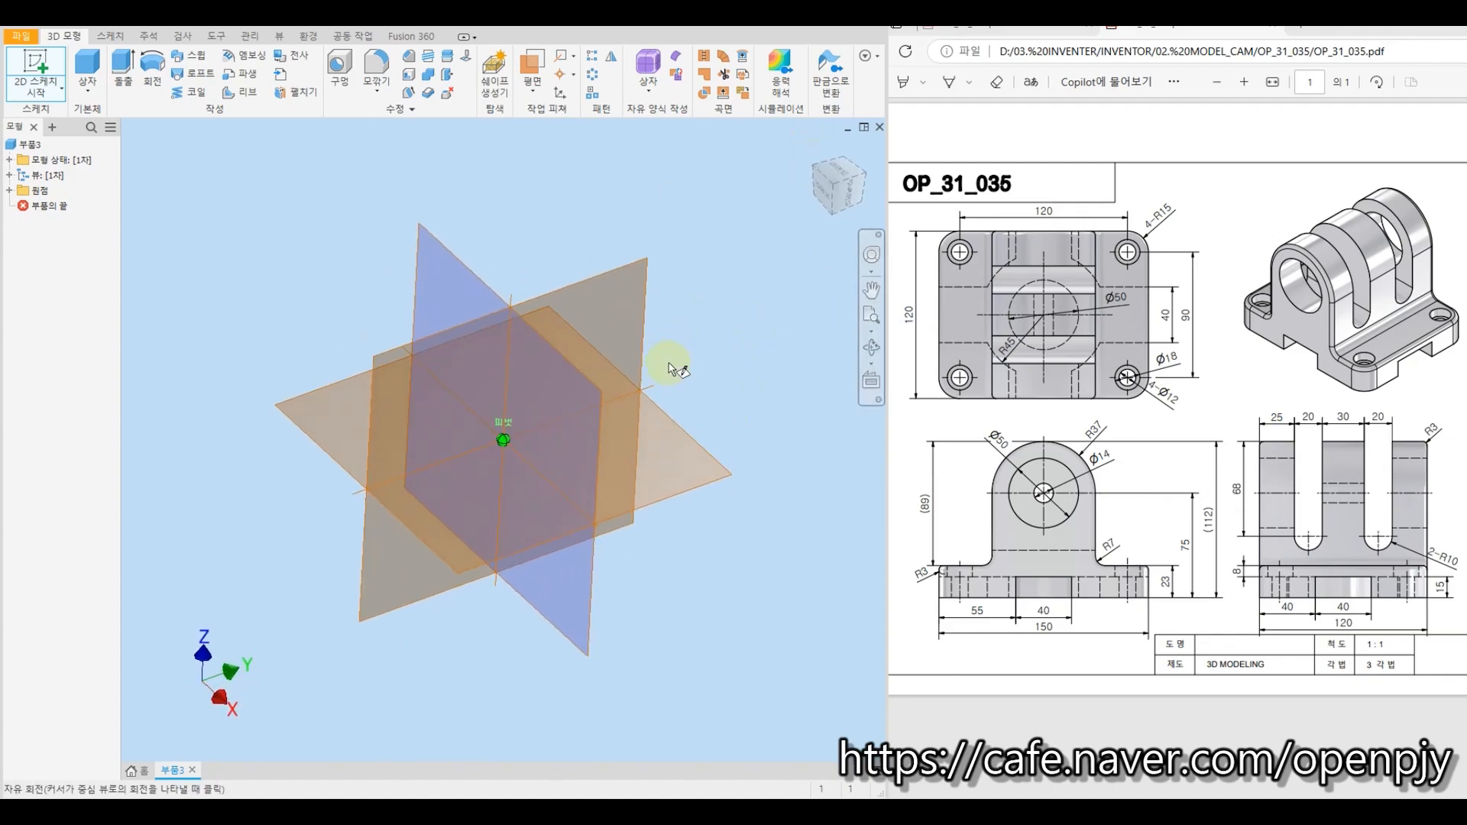
left_click(833, 185)
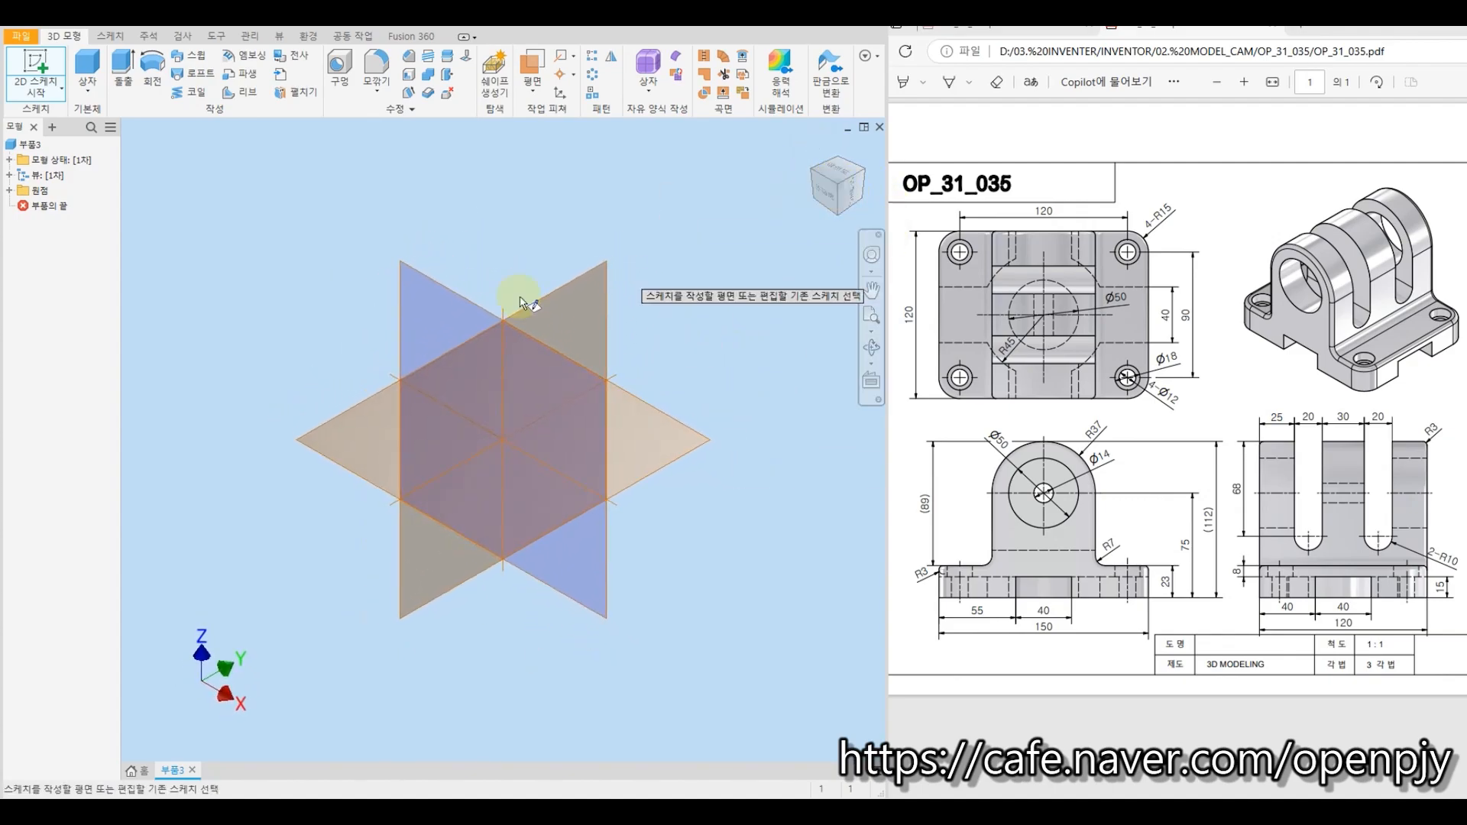
left_click(440, 292)
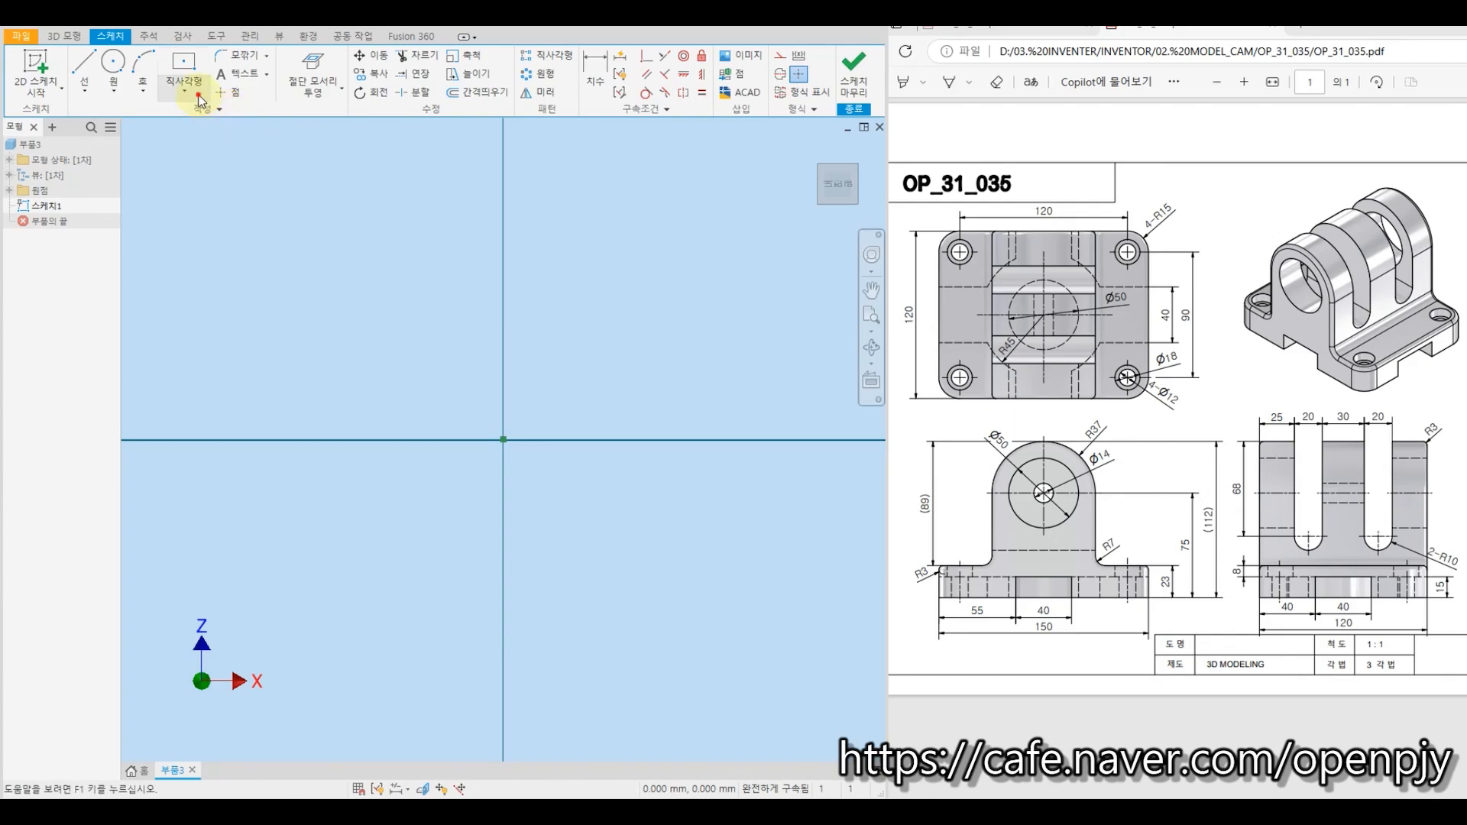
Sketch a base rectangle about 36 mm wide with its lower edge on the X axis, and a narrower upright rectangle overlapping its upper edge.
left_click(195, 90)
left_click(198, 123)
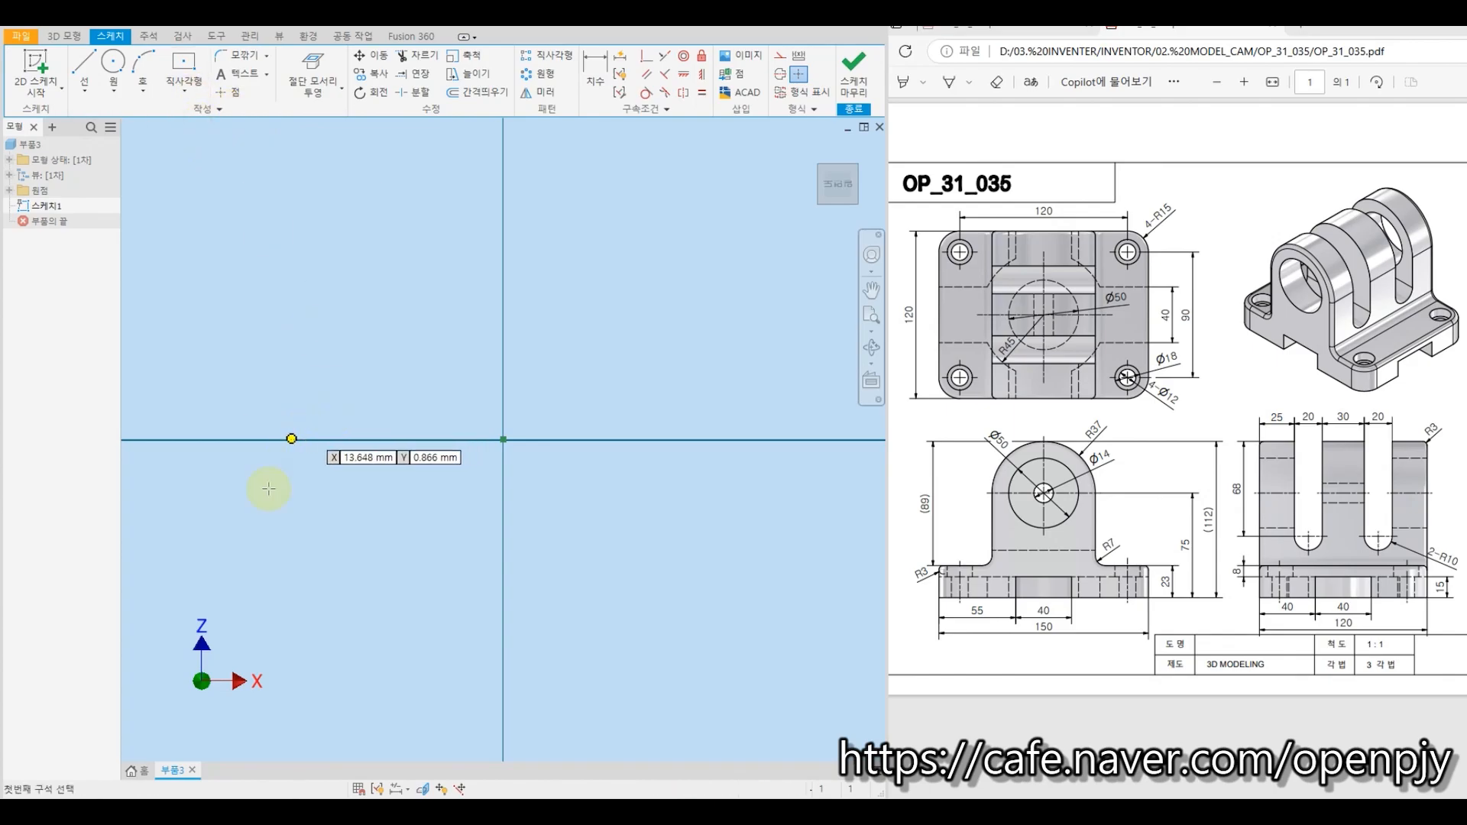
left_click(243, 439)
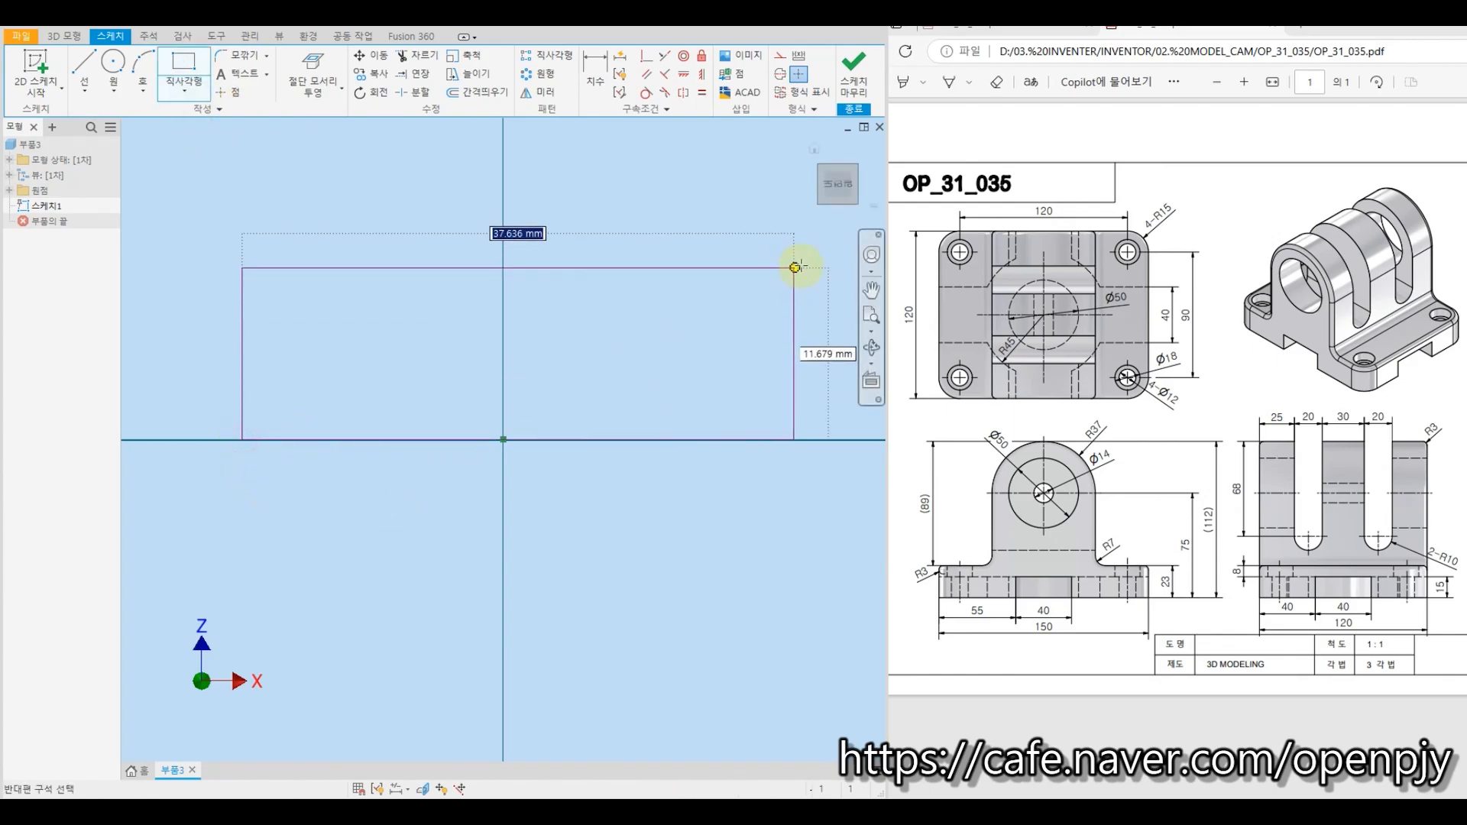
left_click(772, 341)
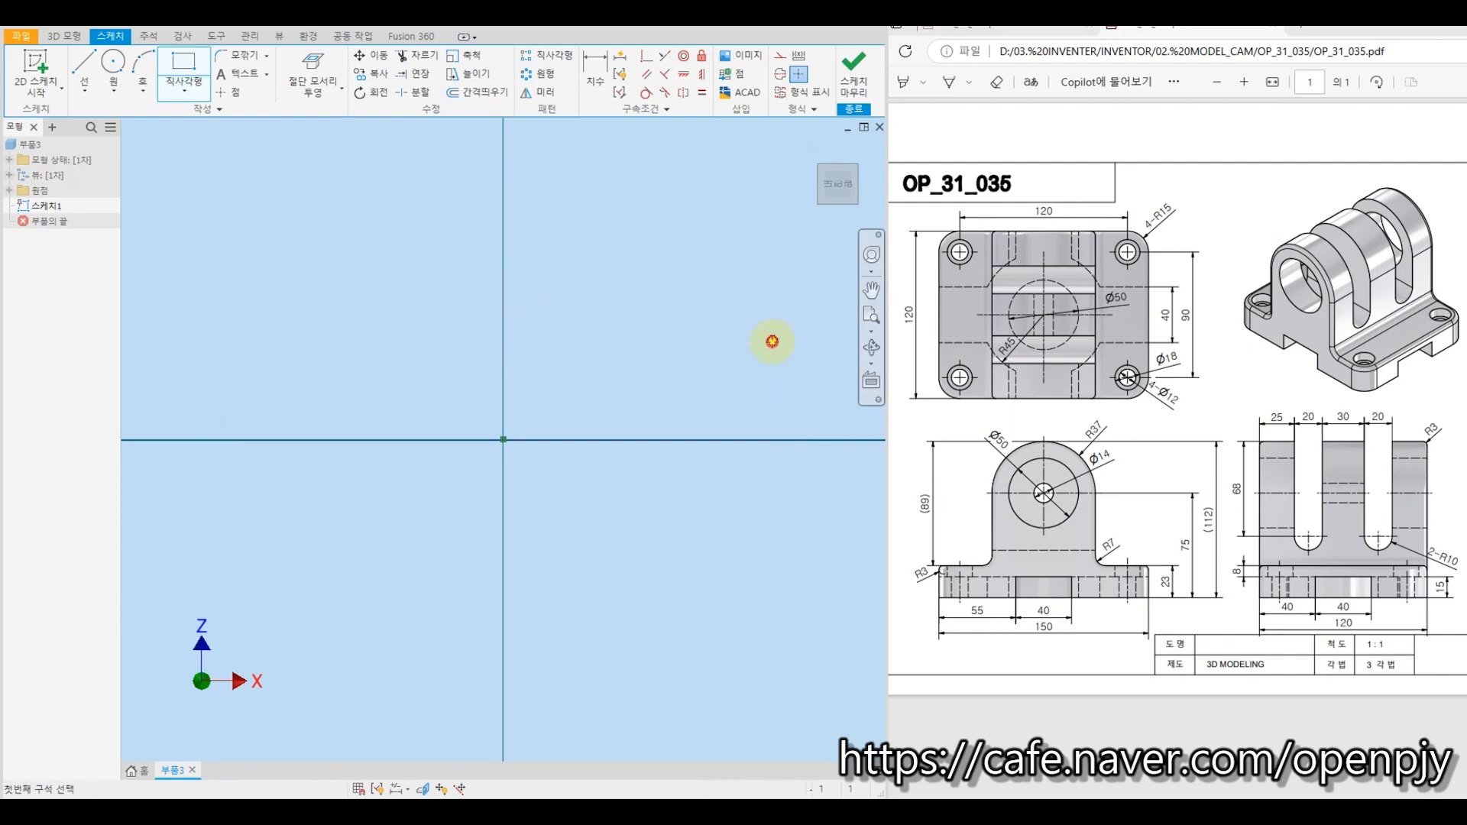
left_click(428, 132)
left_click(613, 396)
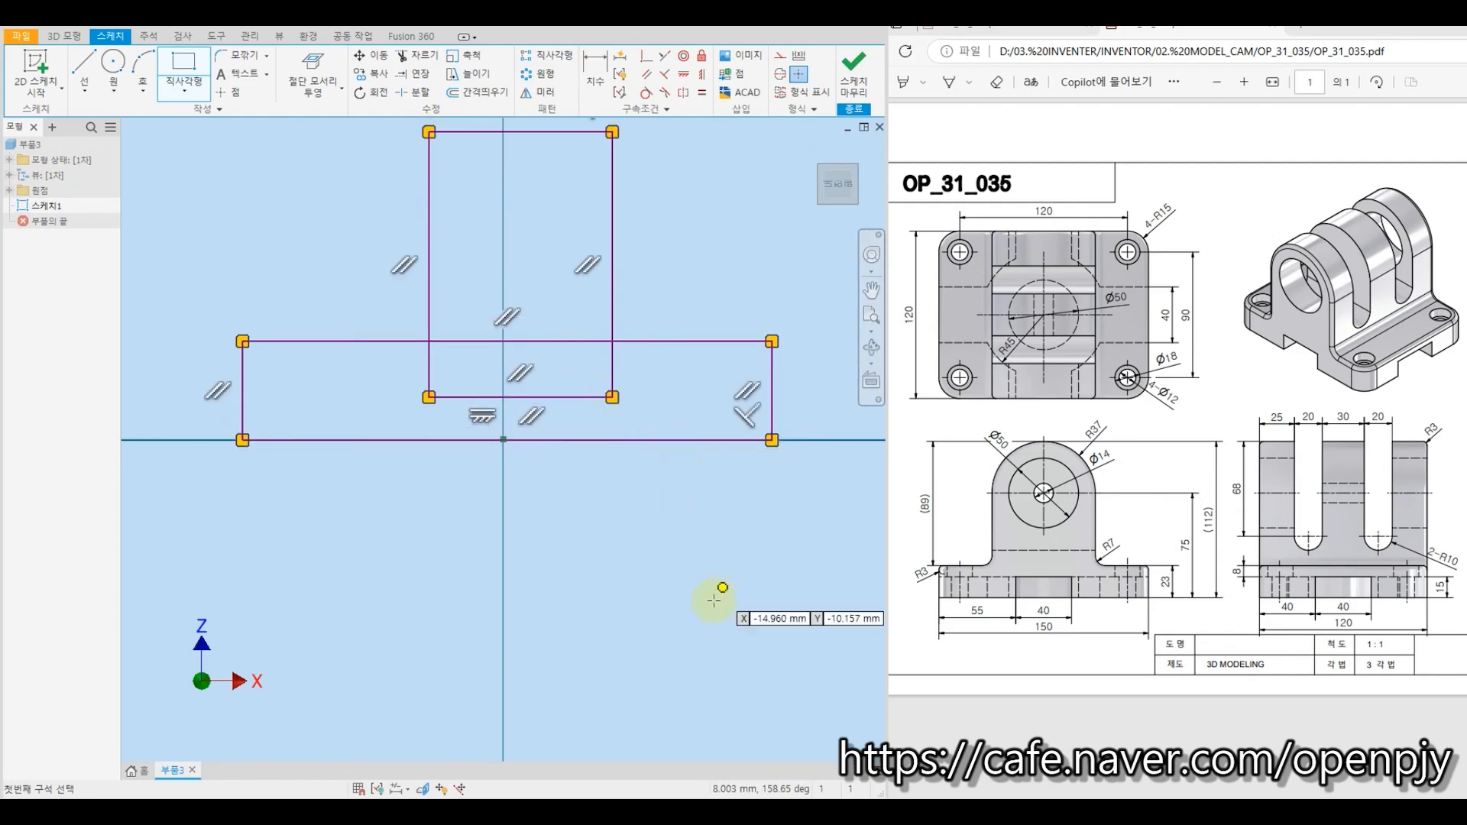
key("Escape")
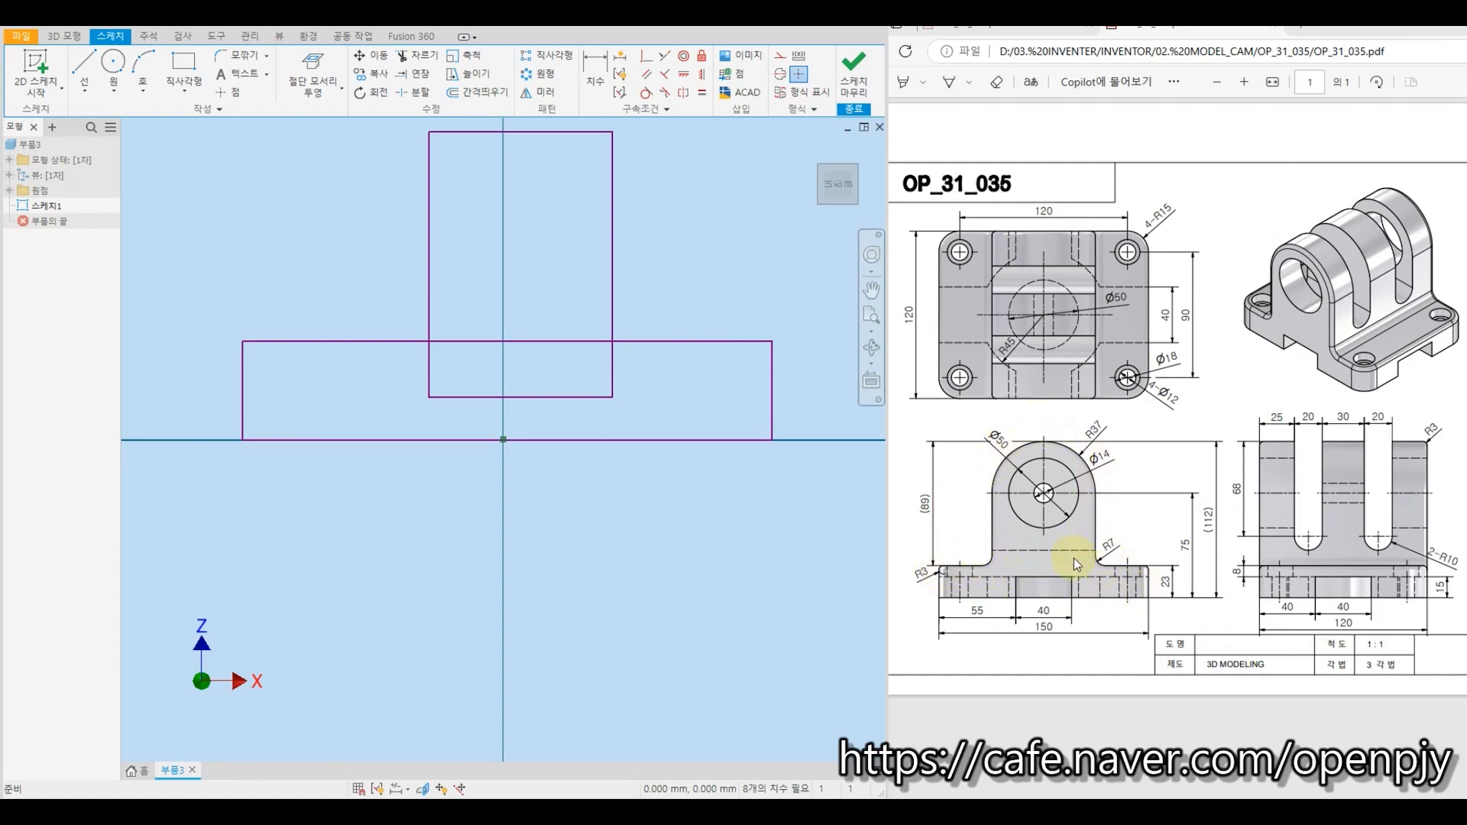
Trim the overlapping segments of the two rectangles so they form a single inverted-T outline.
left_click(419, 55)
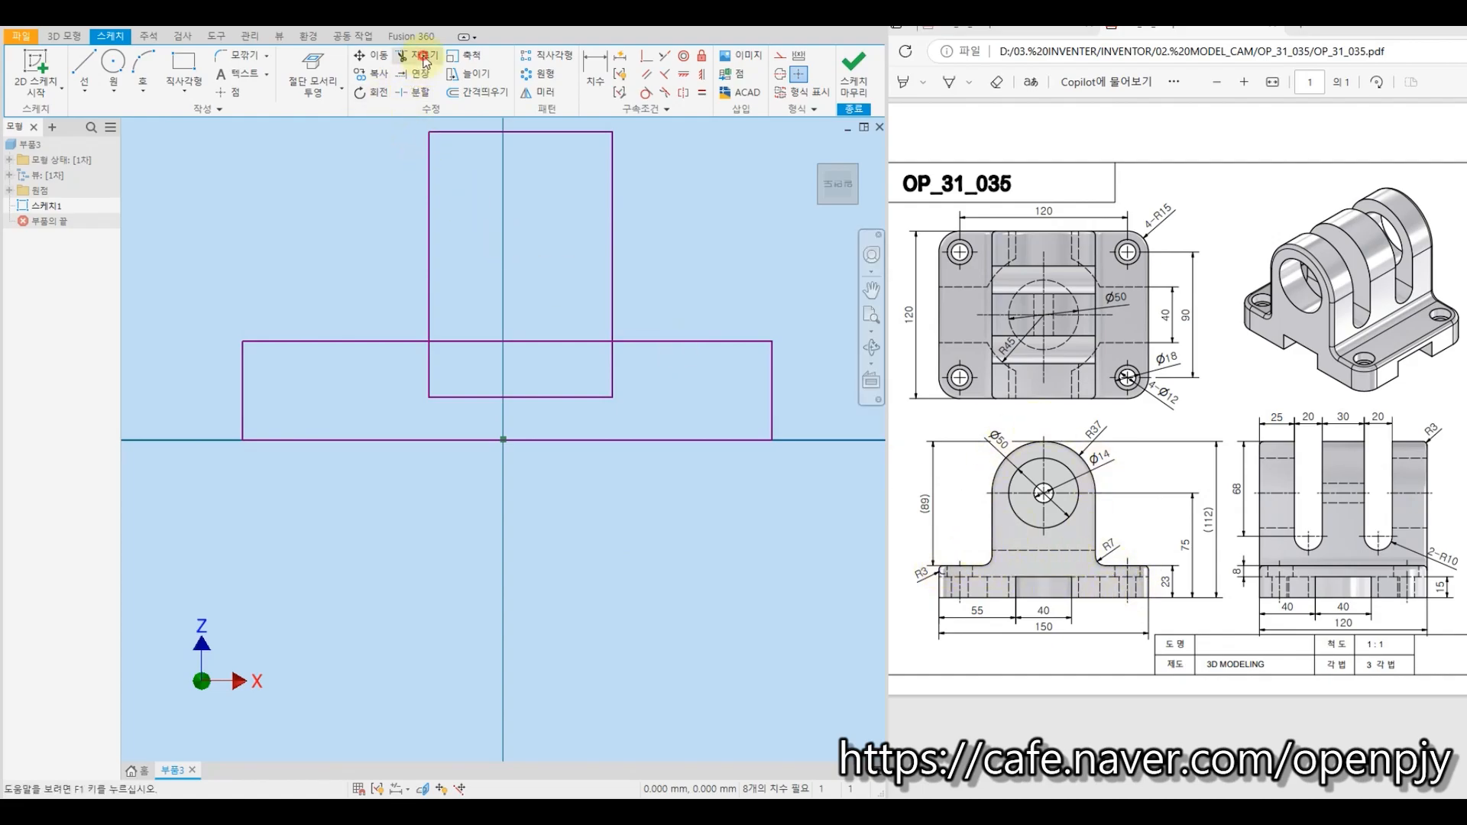
left_click_drag(655, 367, 404, 370)
left_click_drag(506, 290, 515, 414)
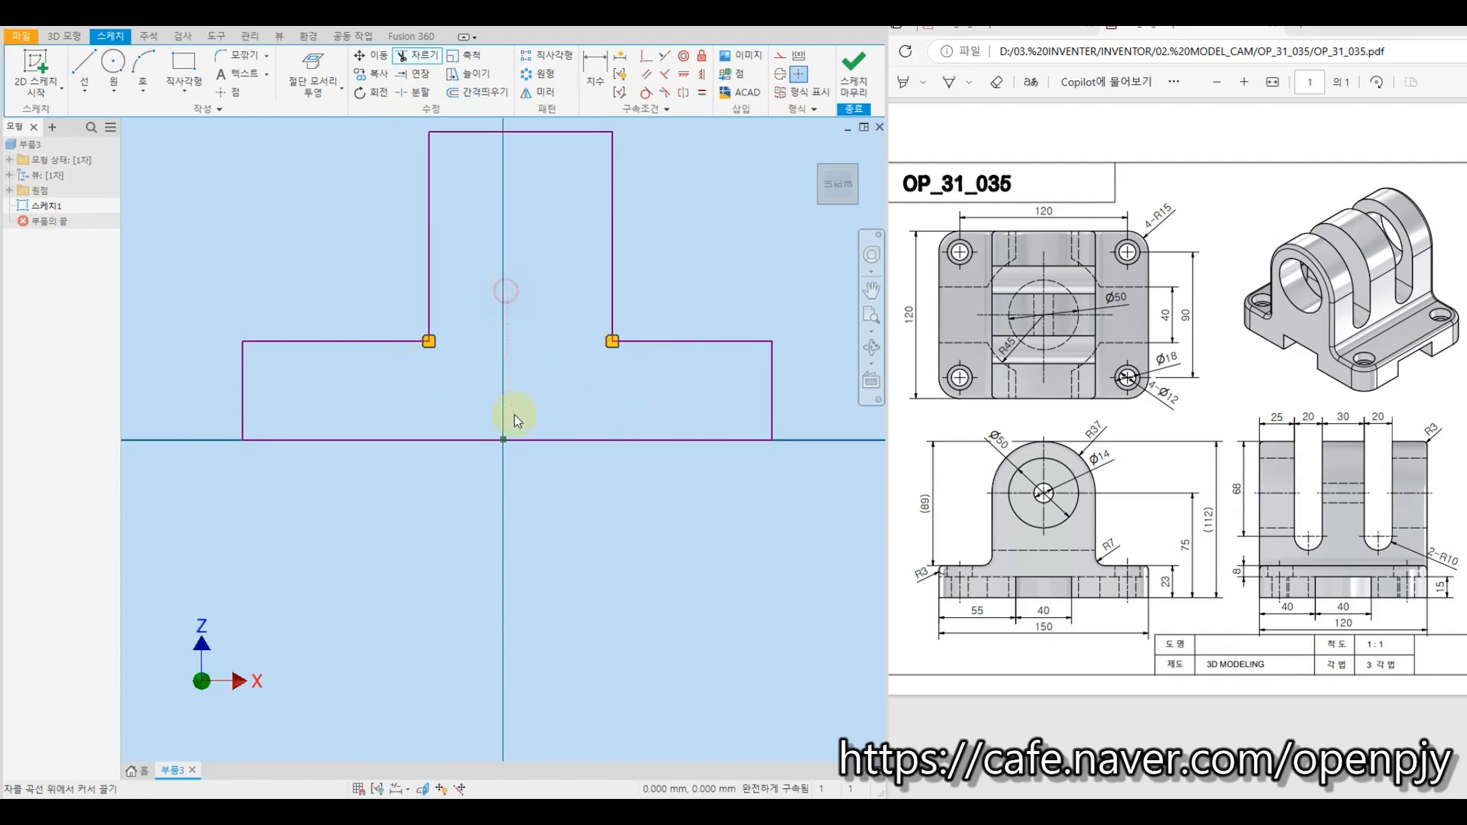
key("Escape")
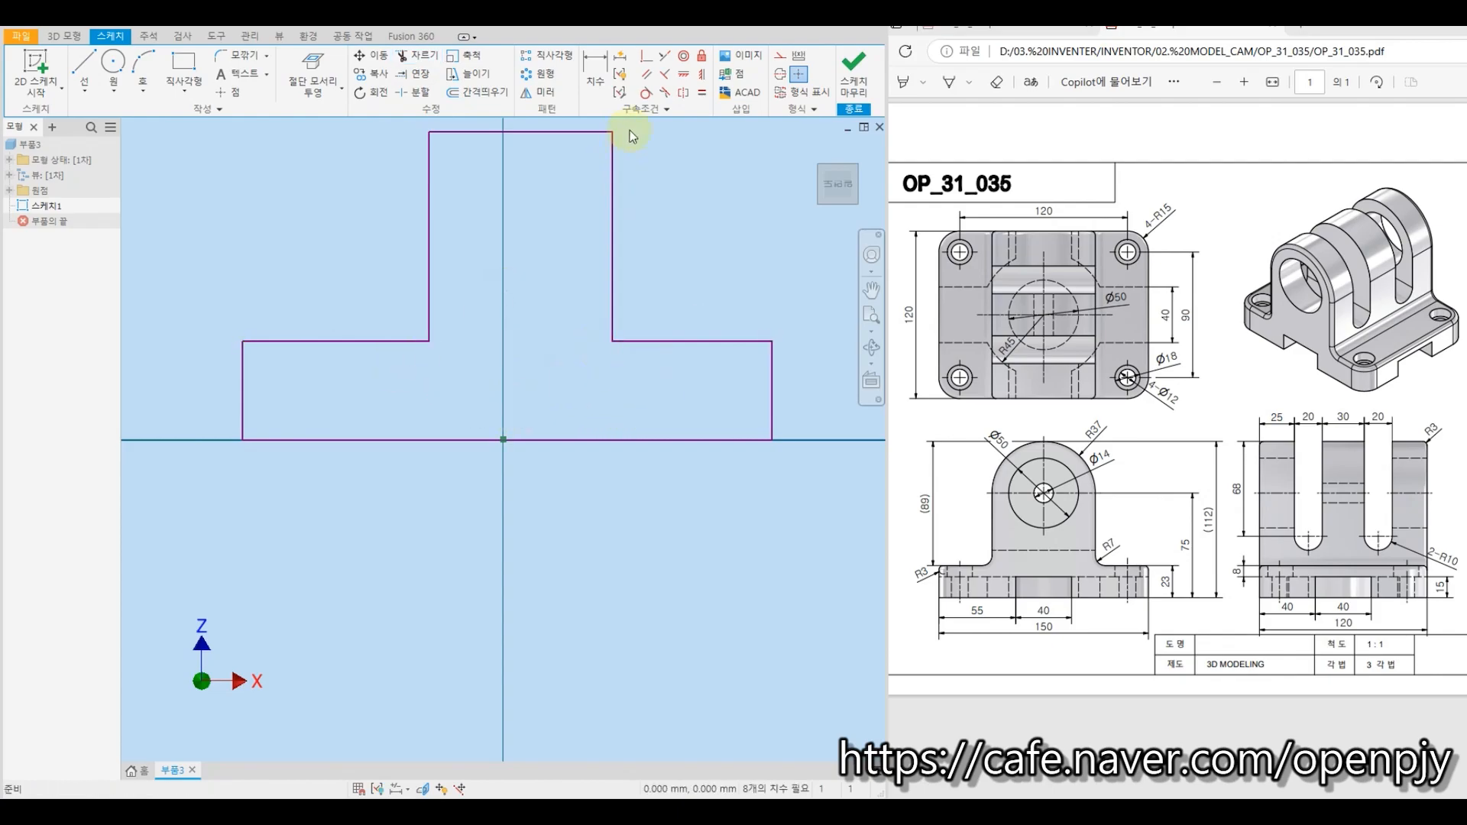
Add a coincident constraint between the midpoint of the base's lower edge and the sketch origin.
left_click(645, 57)
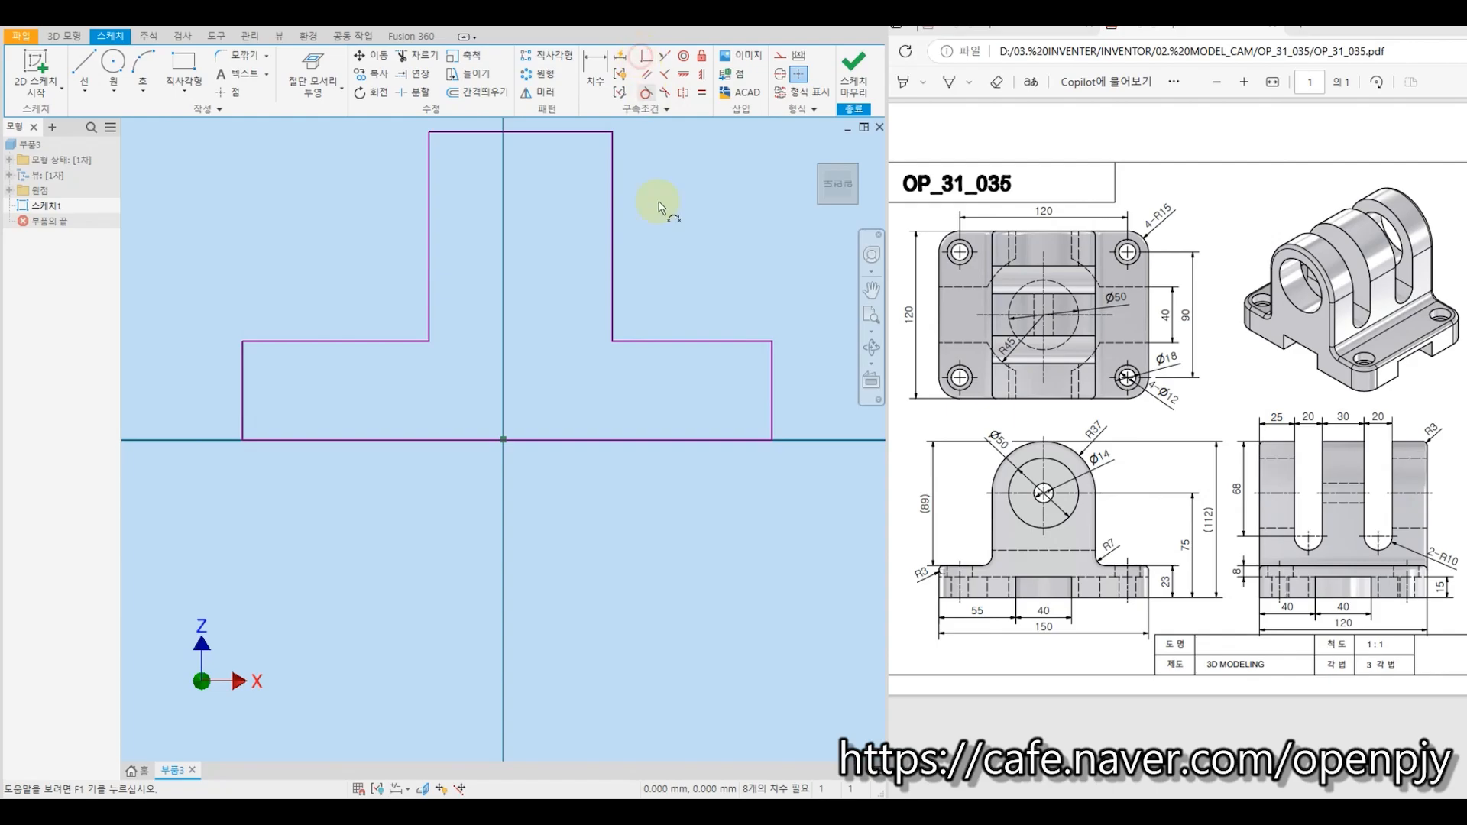
left_click(508, 440)
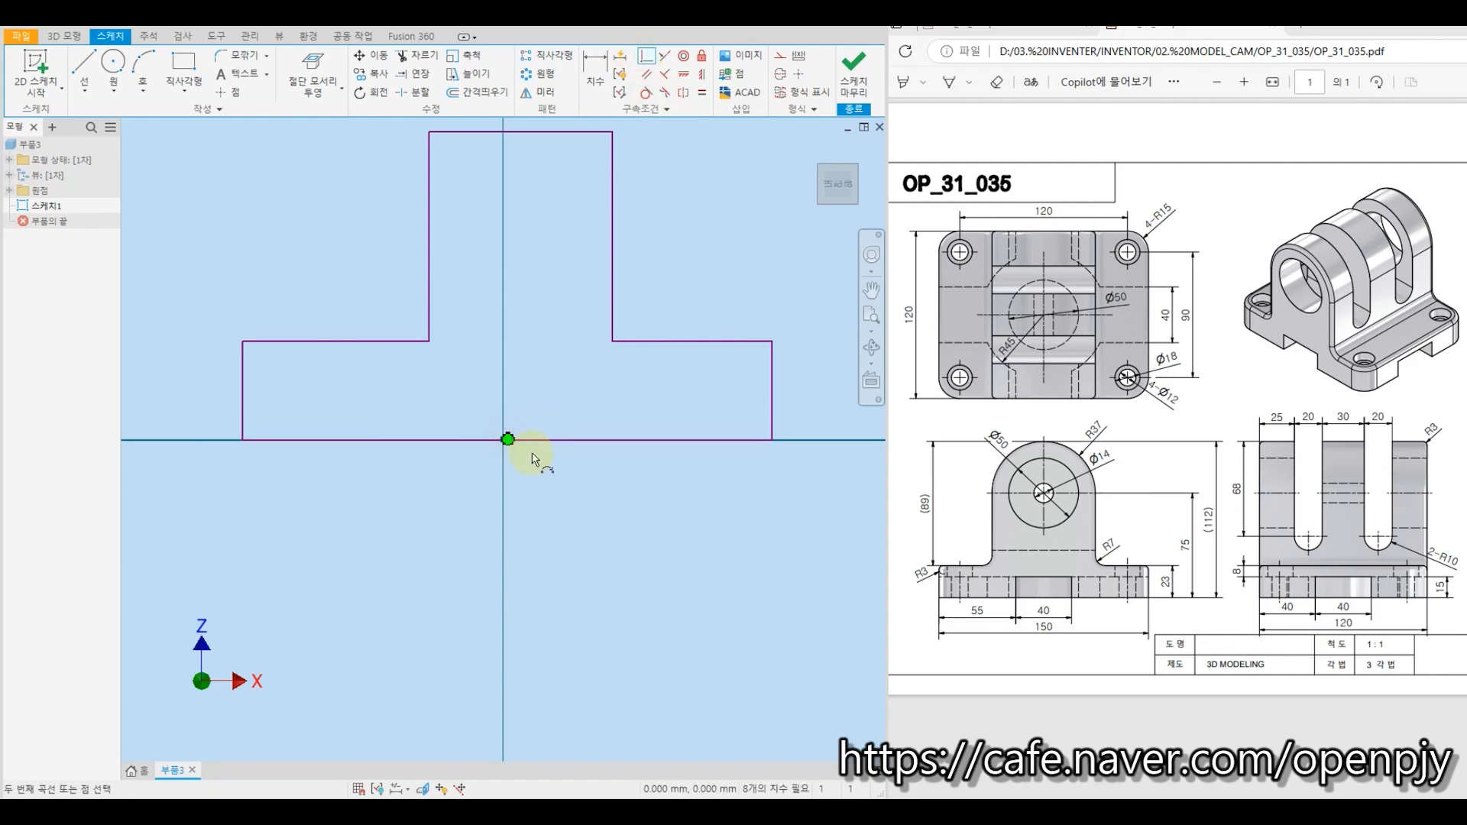
left_click(508, 439)
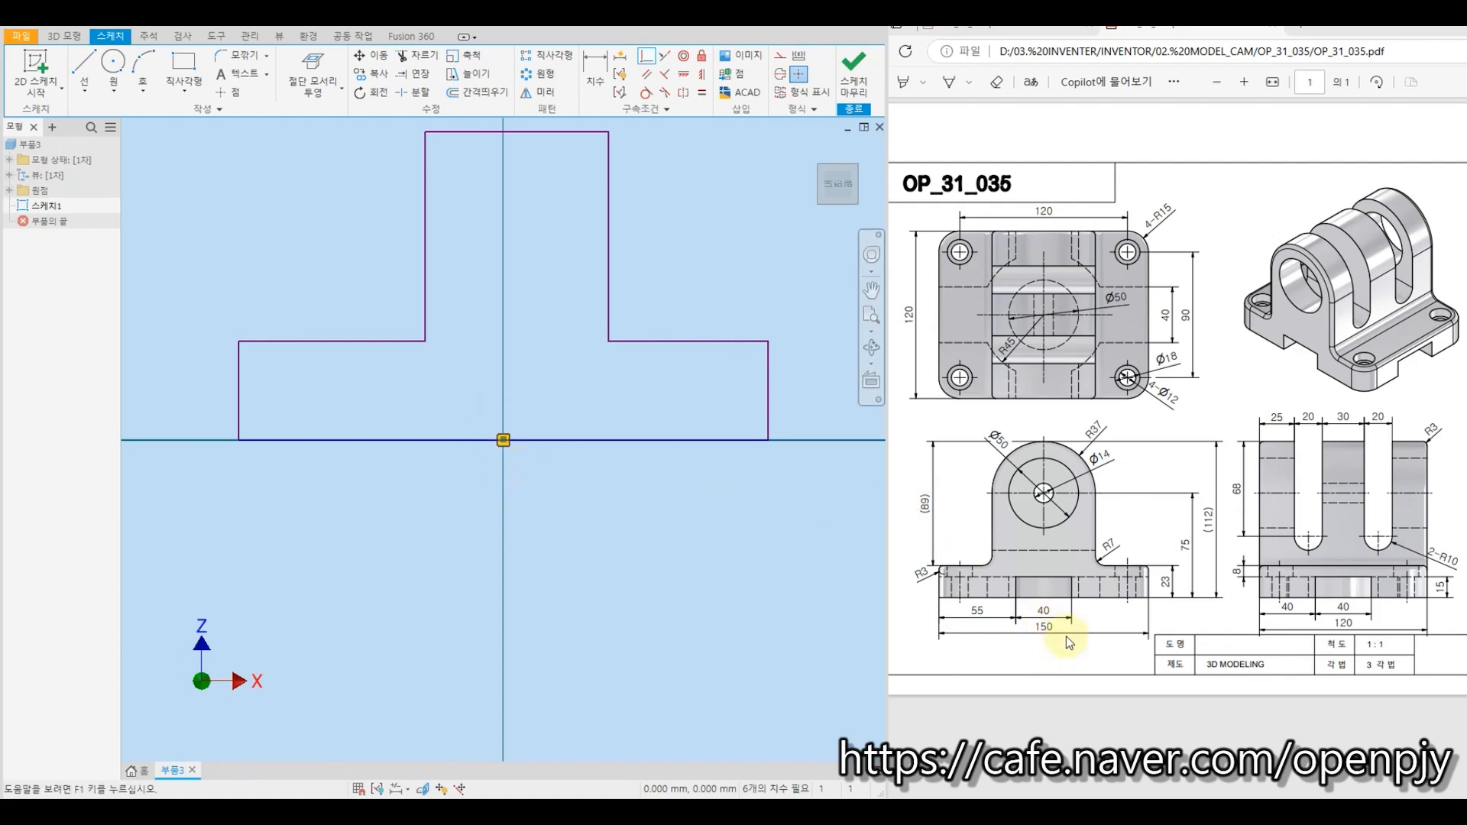
Dimension the base of the profile to 150 mm wide and 23 mm high.
left_click(595, 69)
left_click(648, 443)
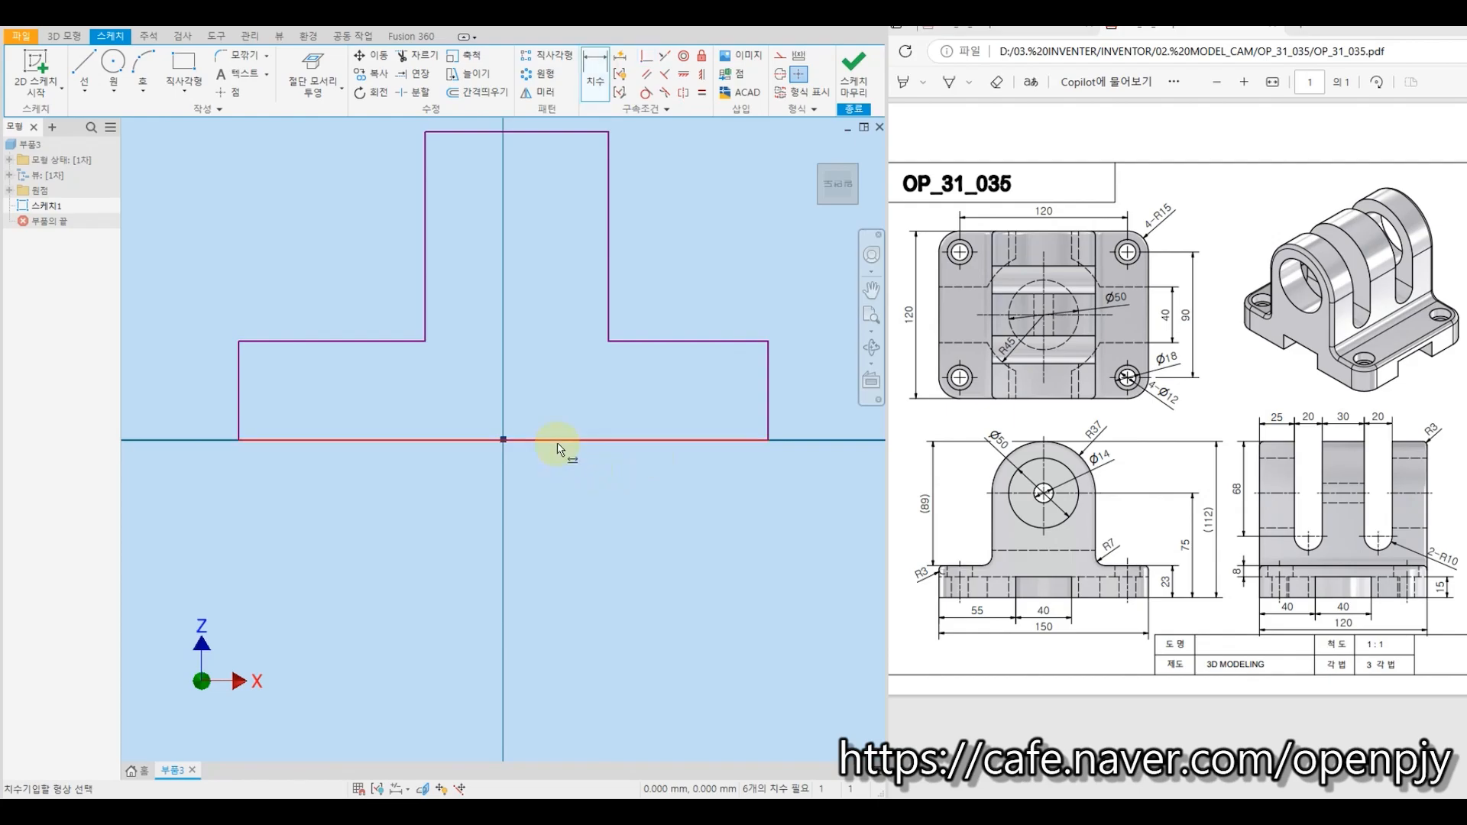
left_click(500, 500)
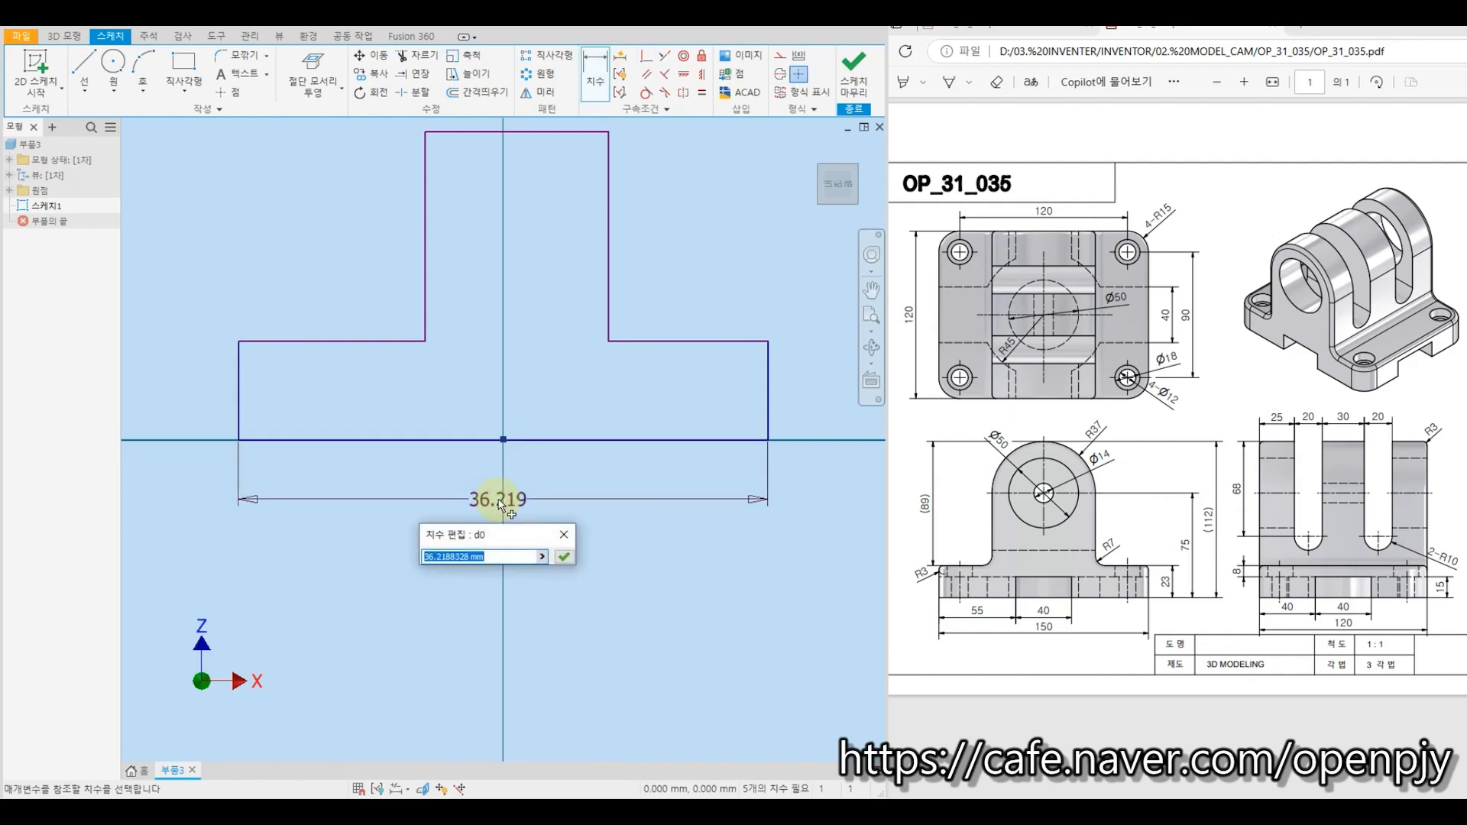
type("150")
left_click(500, 502)
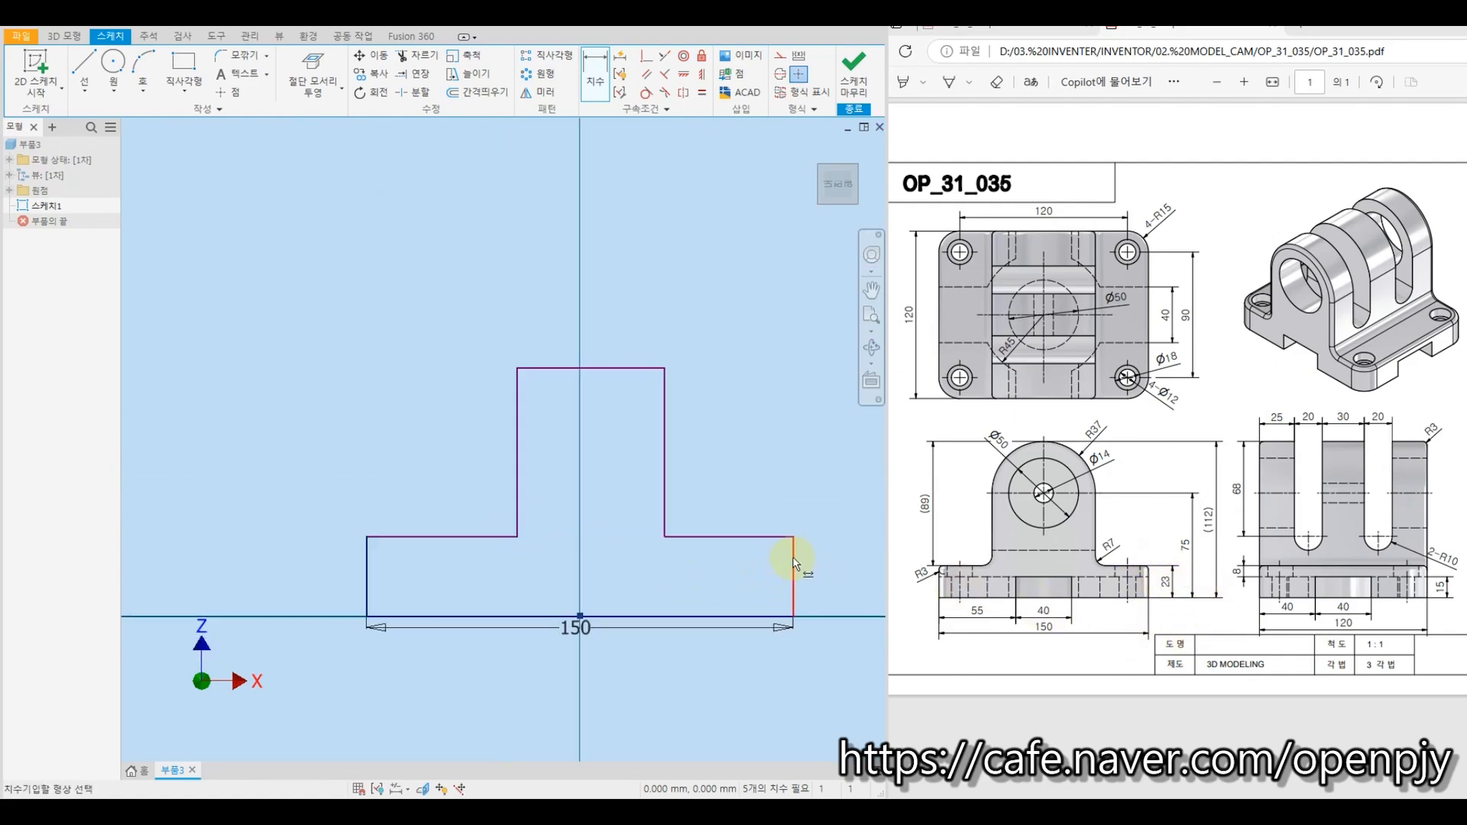
left_click(792, 564)
left_click(833, 573)
type("23")
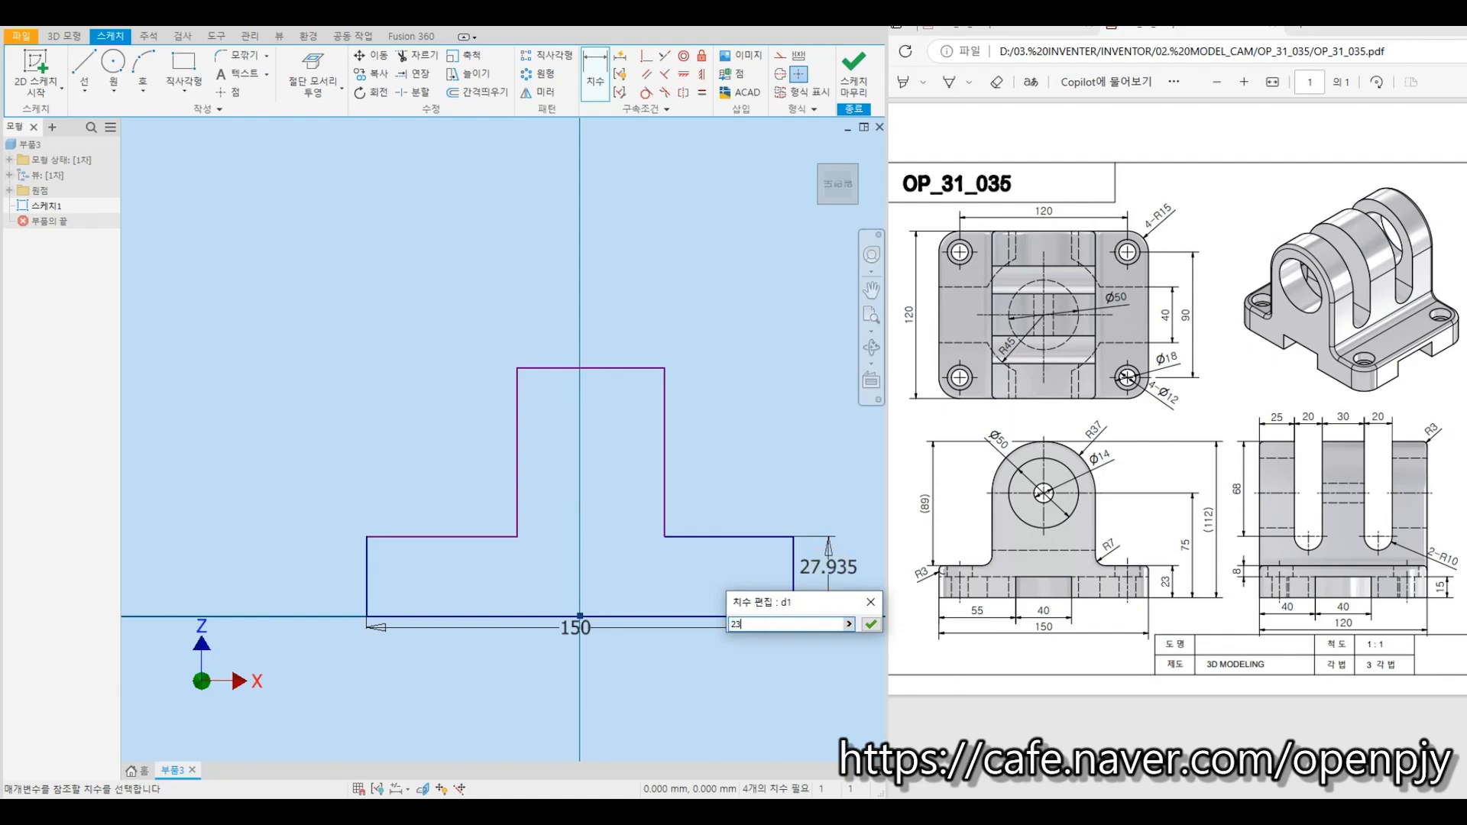
key("Return")
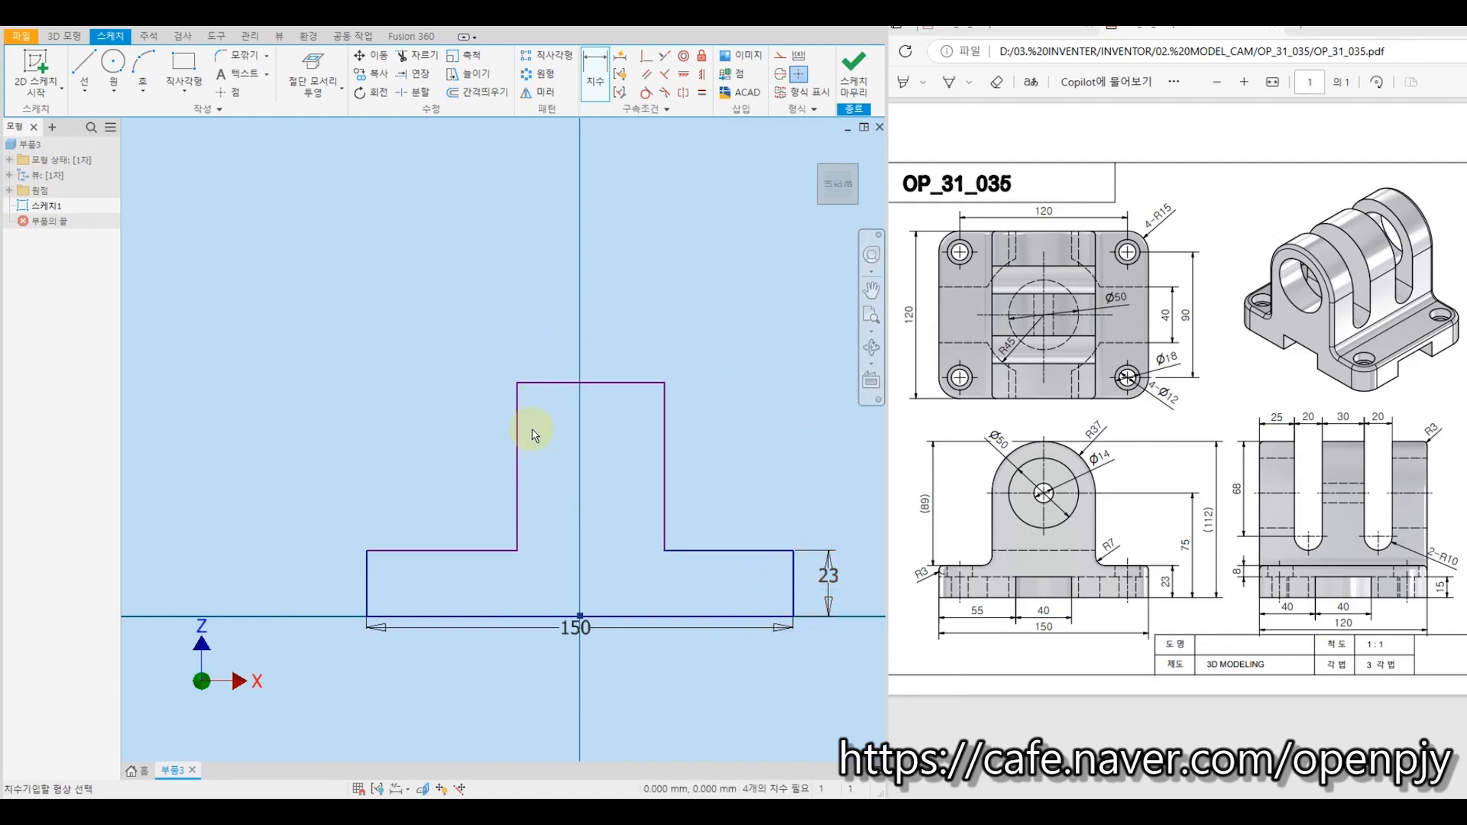
Round the upright's top with a 37 mm fillet between its two vertical sides, and delete the leftover straight top line.
left_click(220, 63)
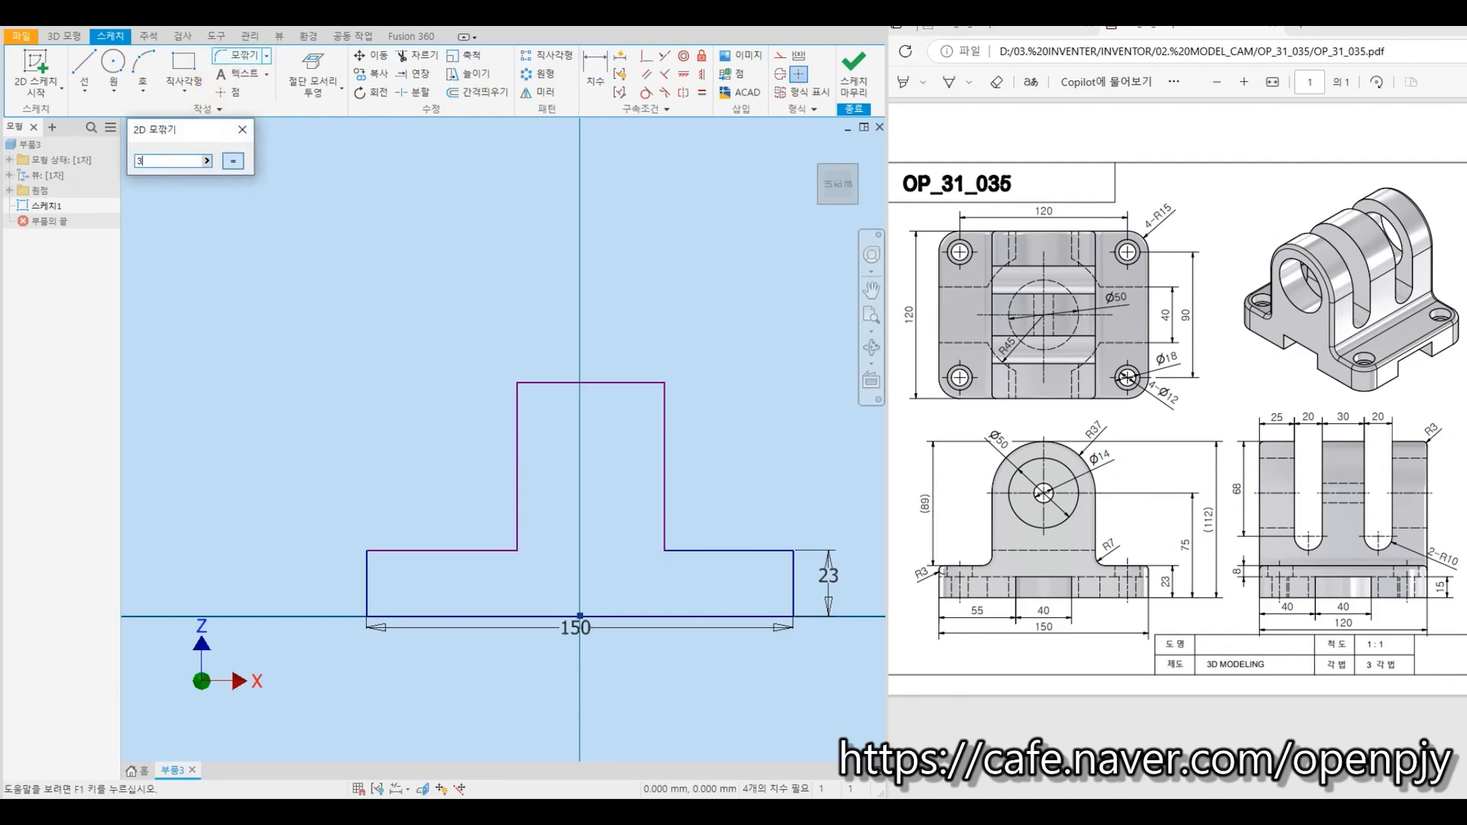
left_click(665, 400)
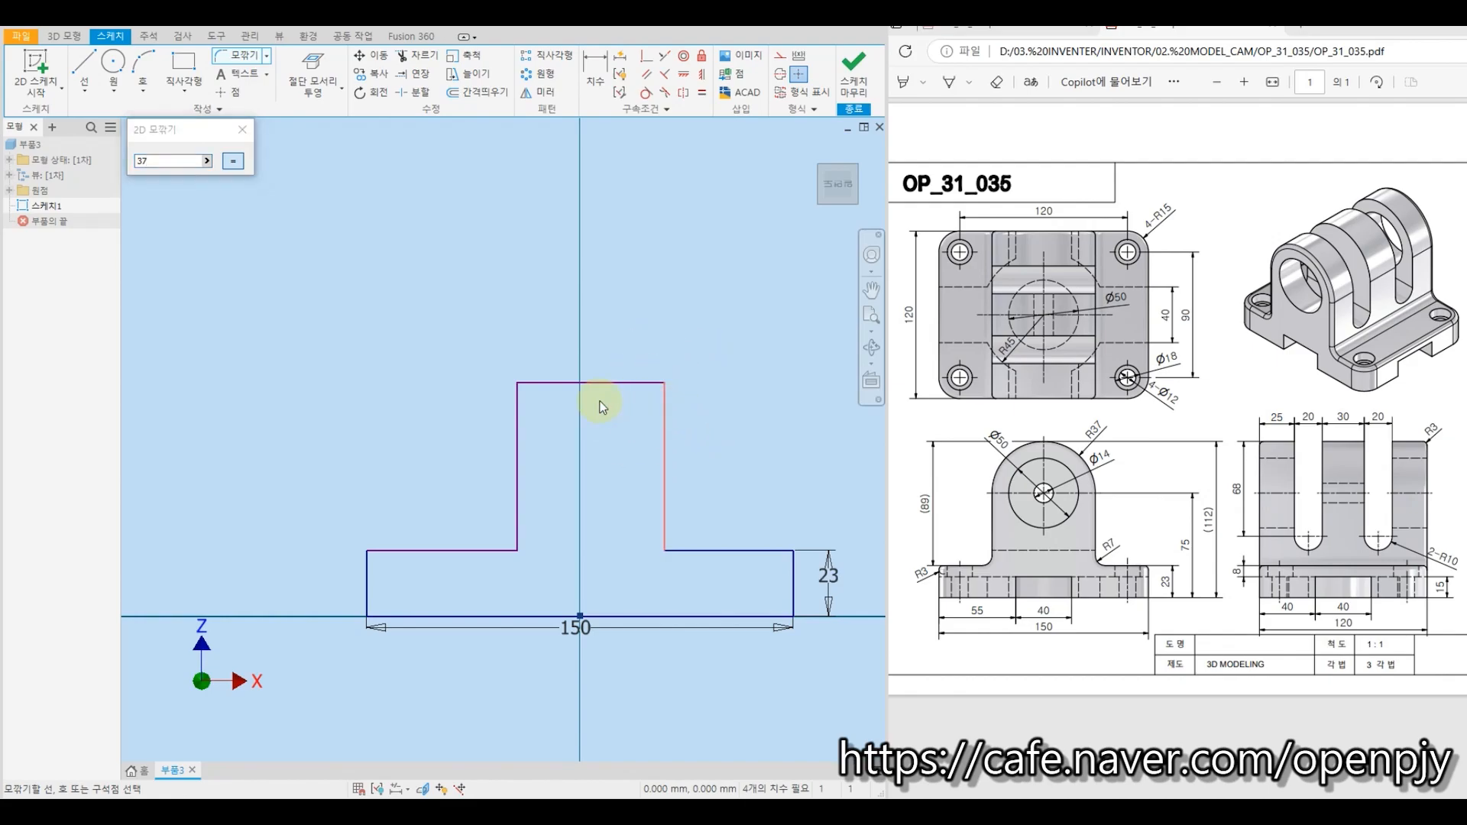
left_click(520, 399)
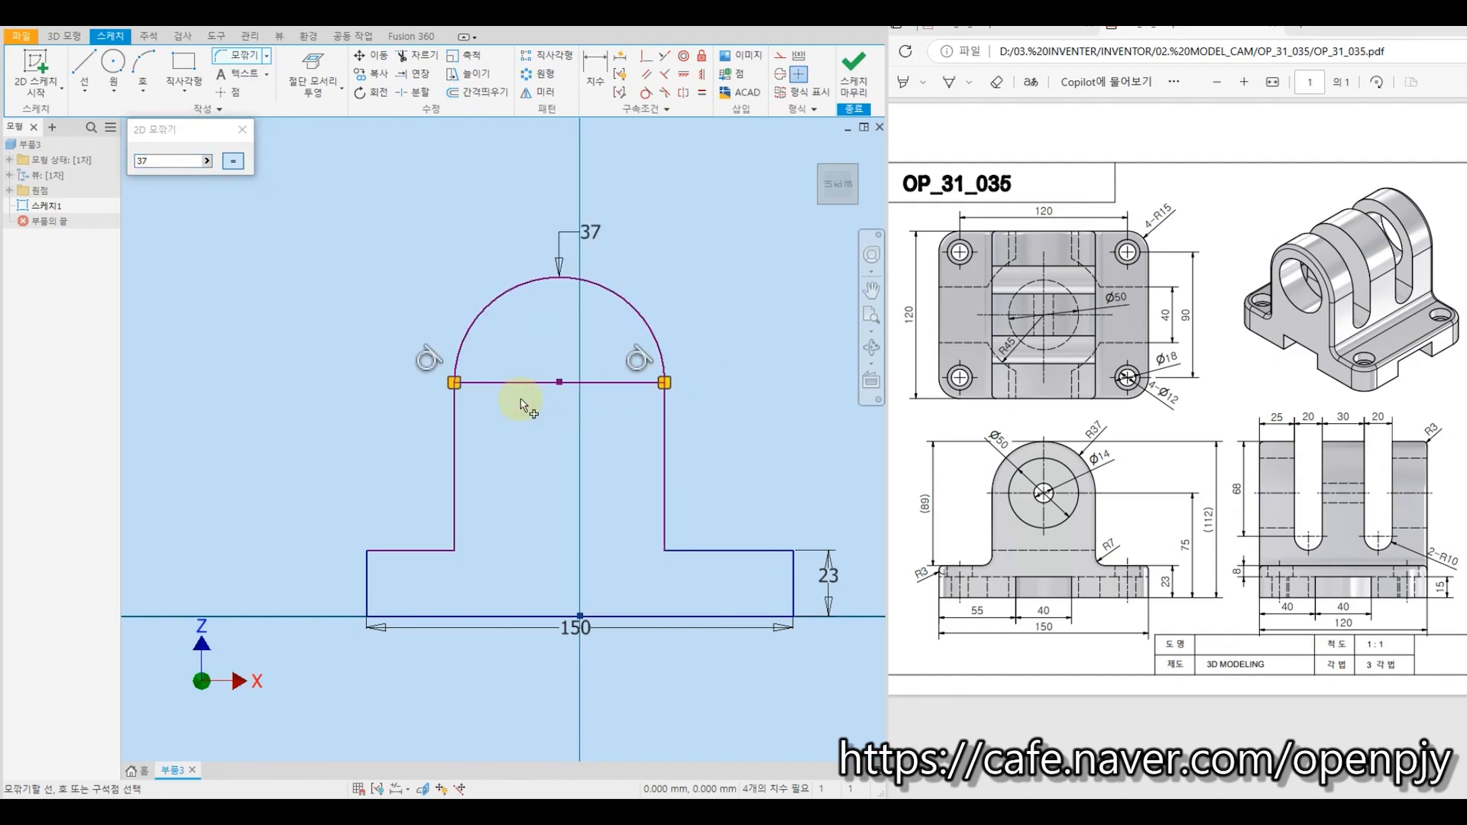
key("Escape")
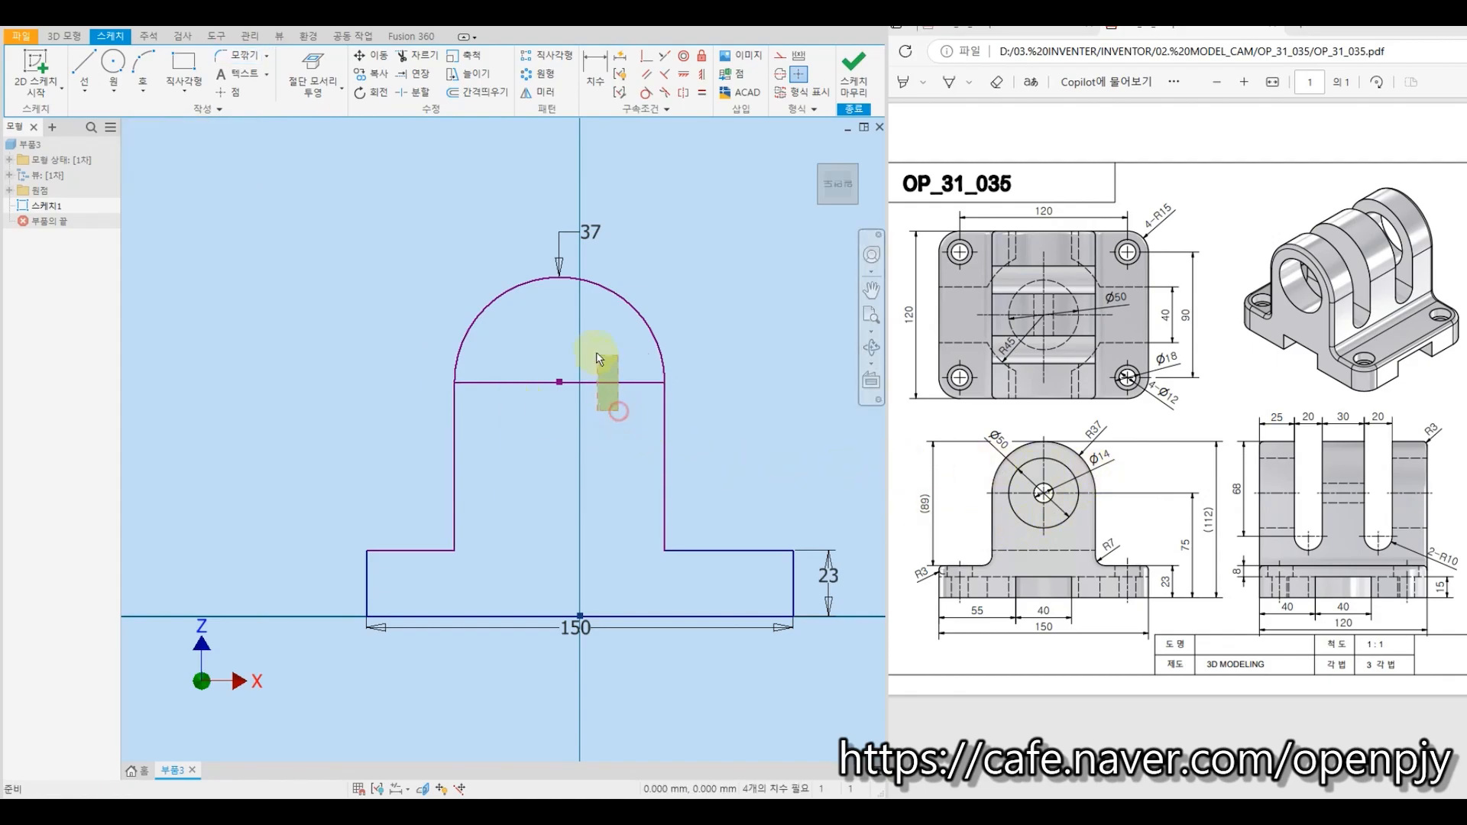
left_click(603, 383)
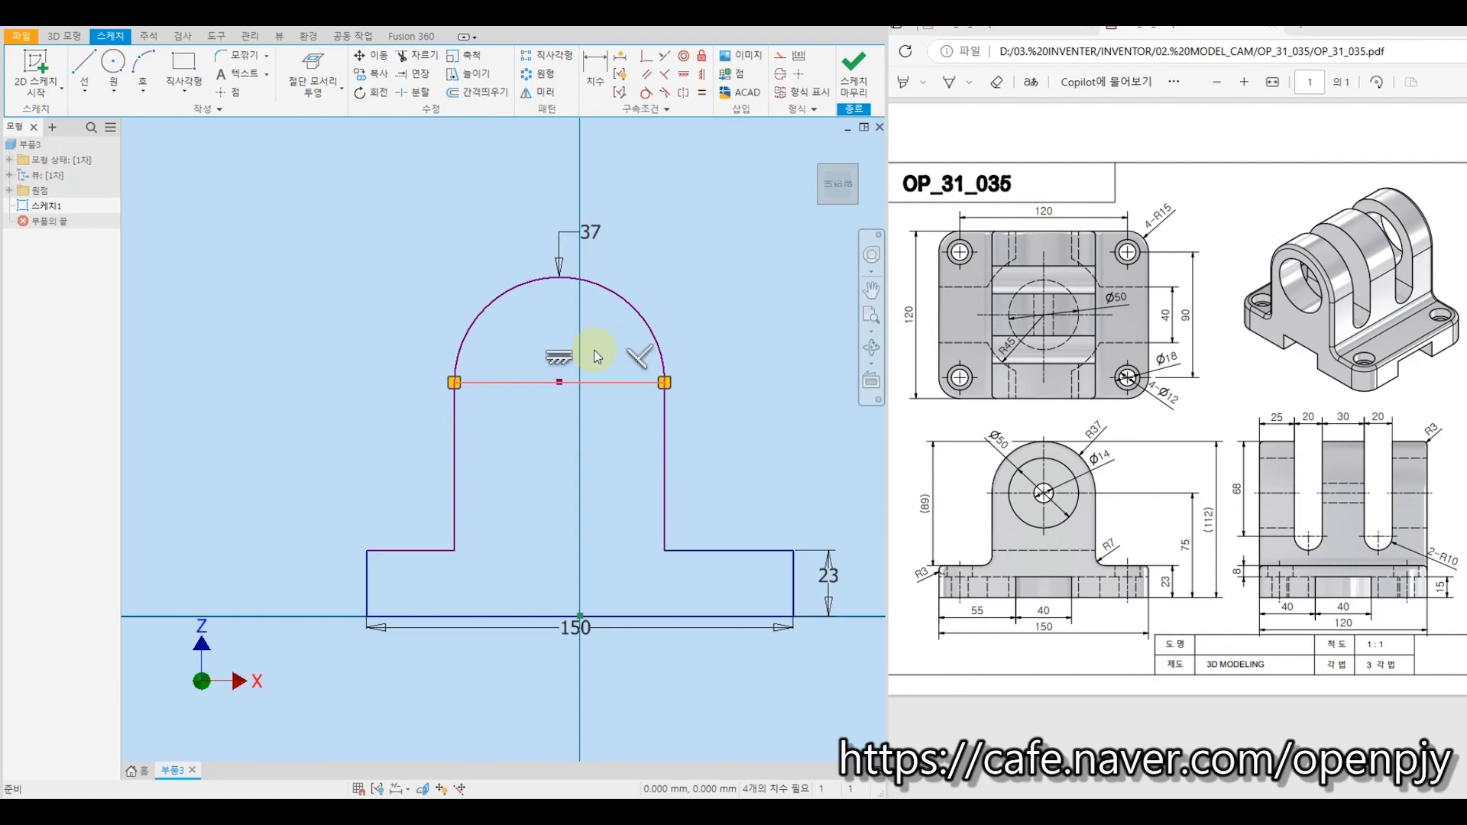
key("Delete")
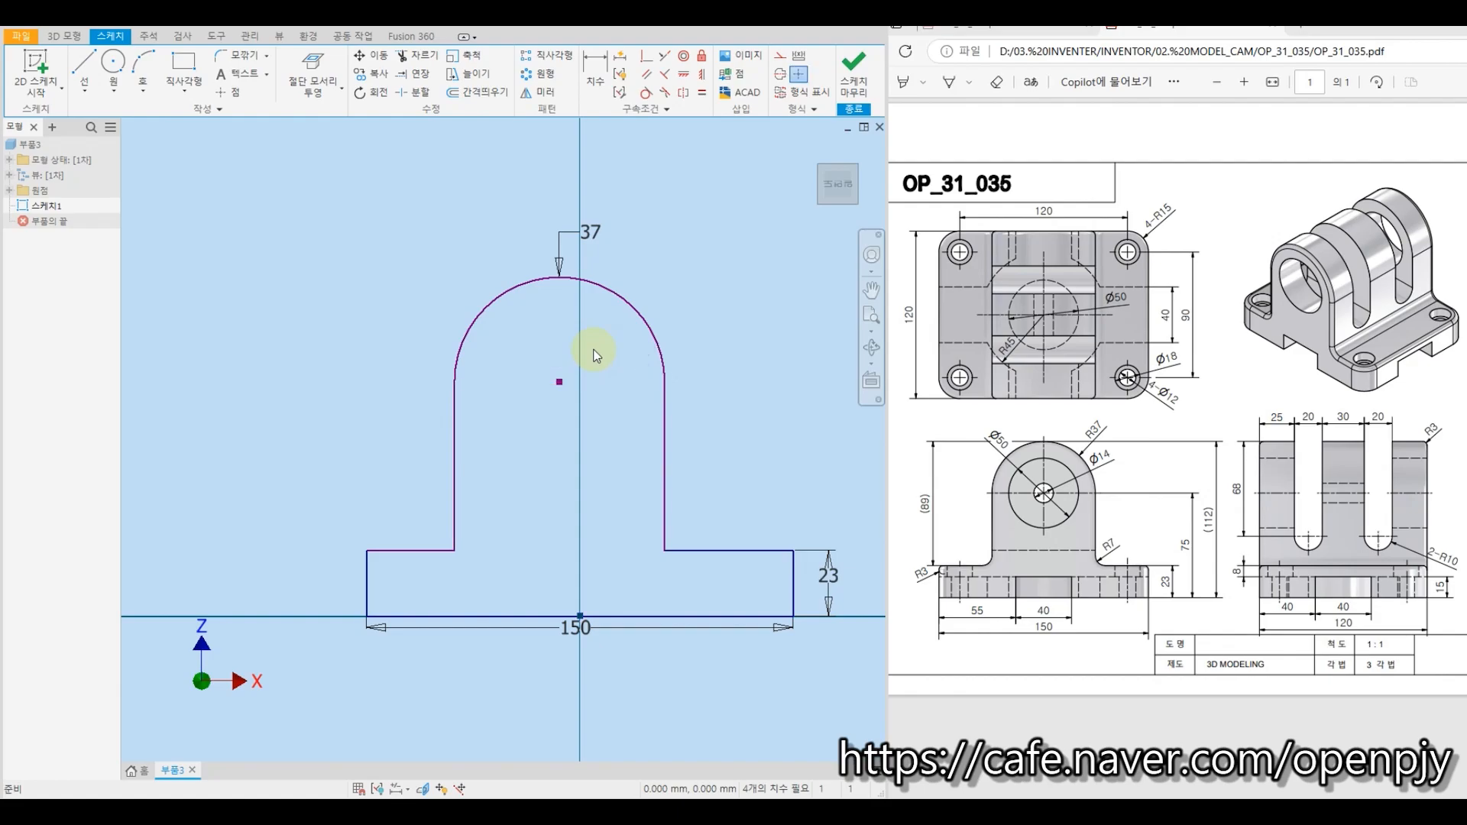
Align the arc's center point vertically with the sketch origin using a vertical constraint.
left_click(700, 77)
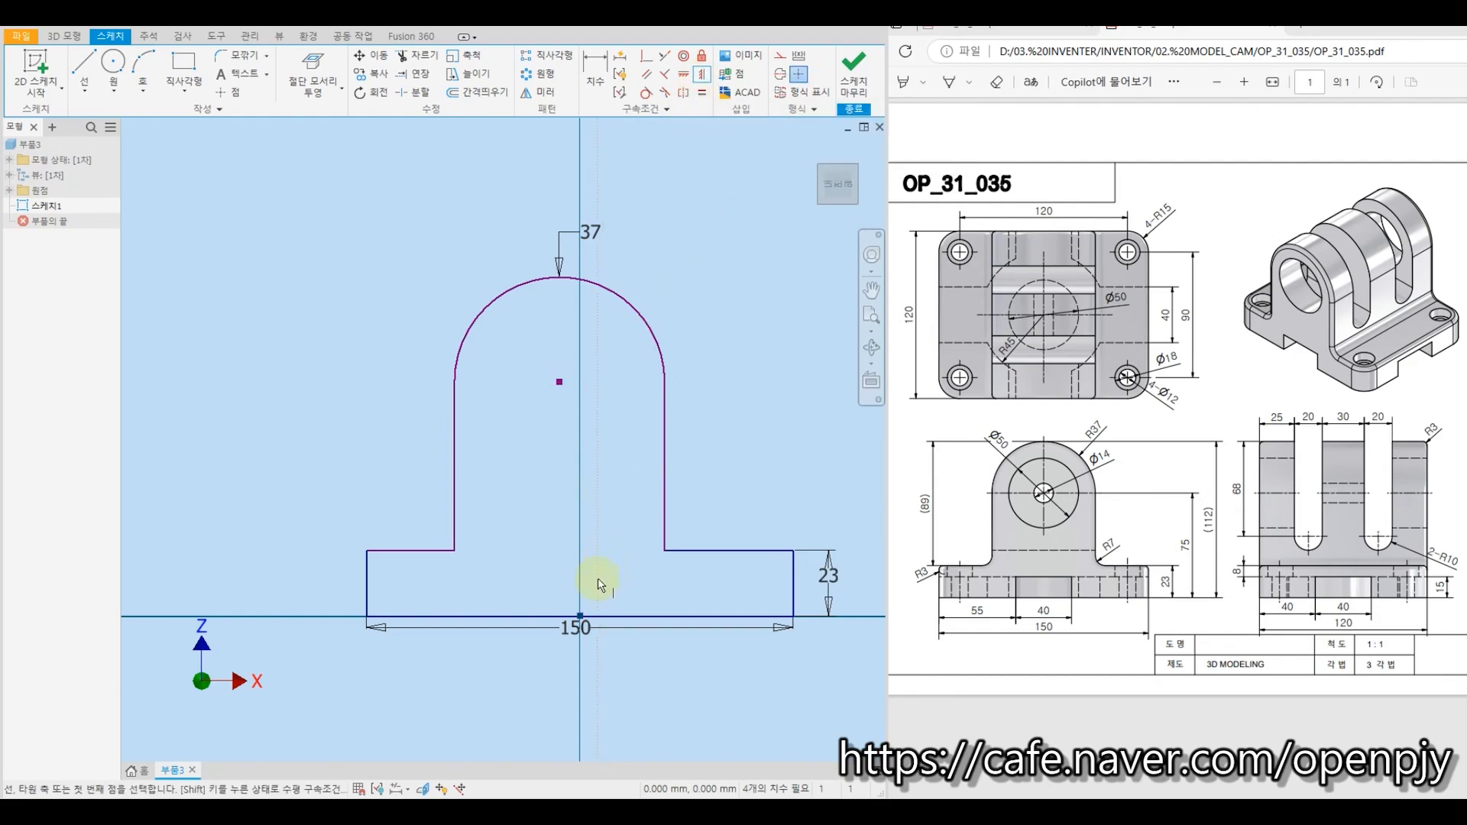
left_click(582, 615)
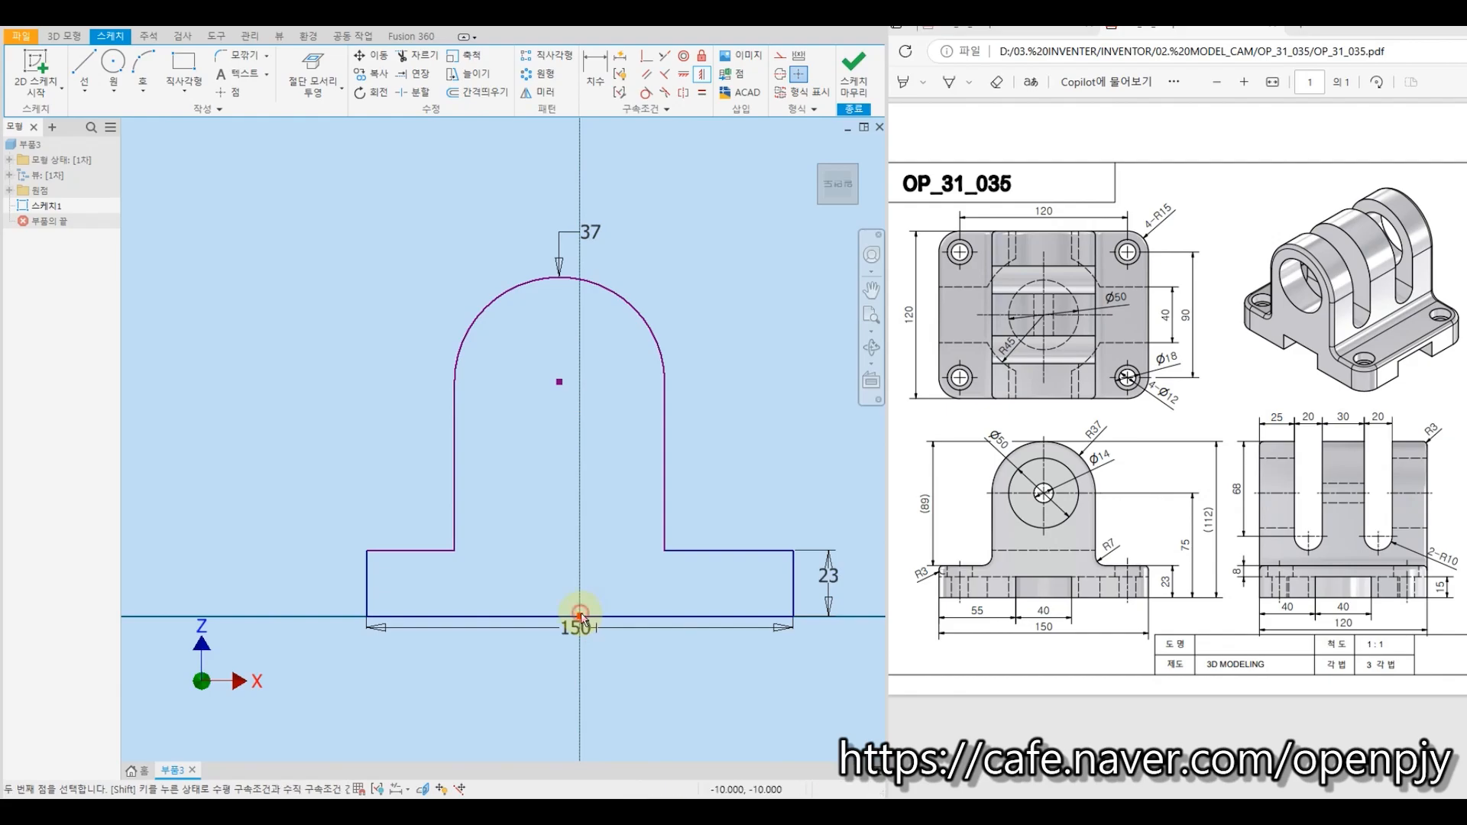
left_click(560, 382)
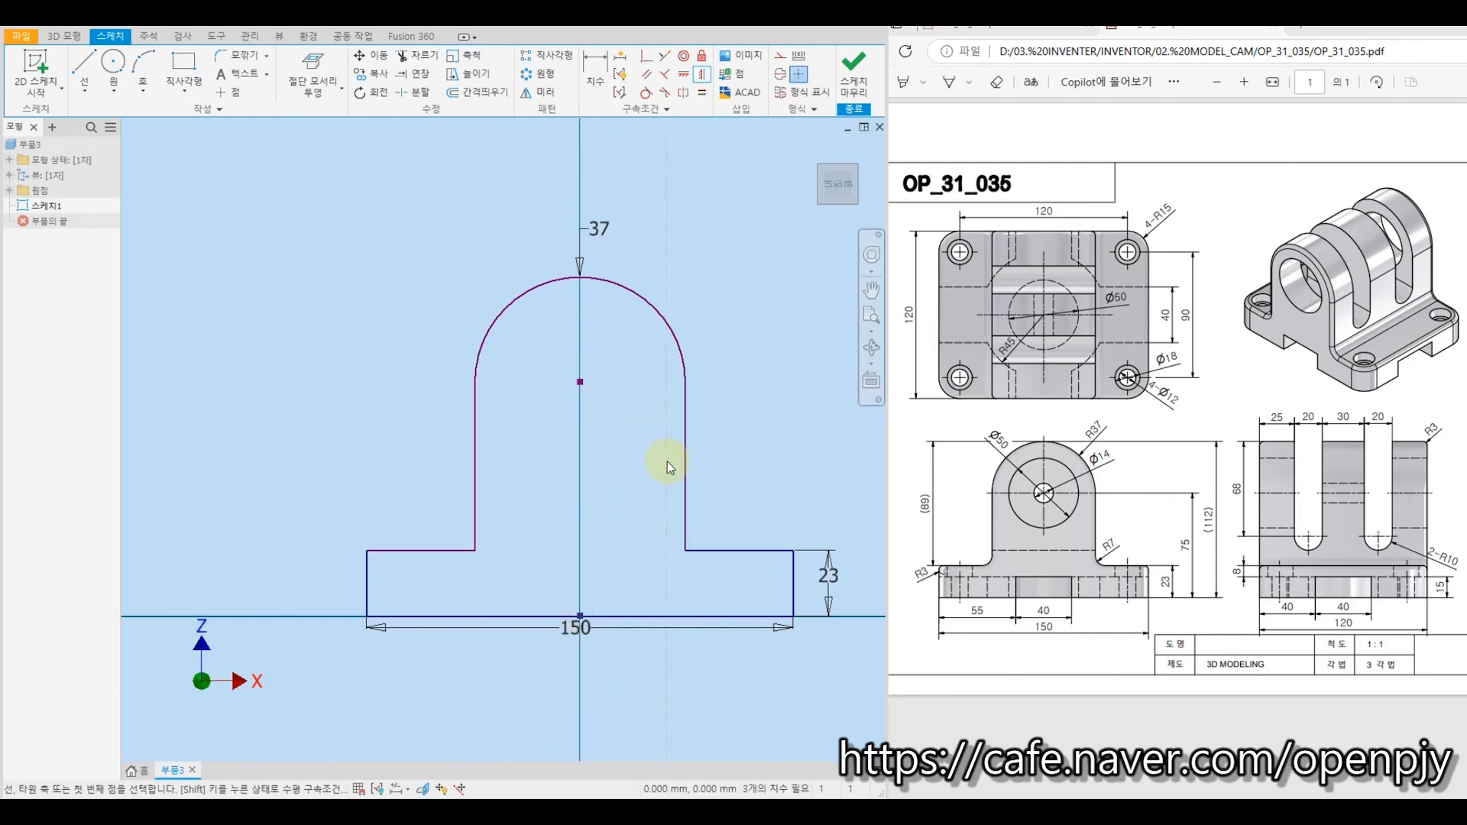
key("Escape")
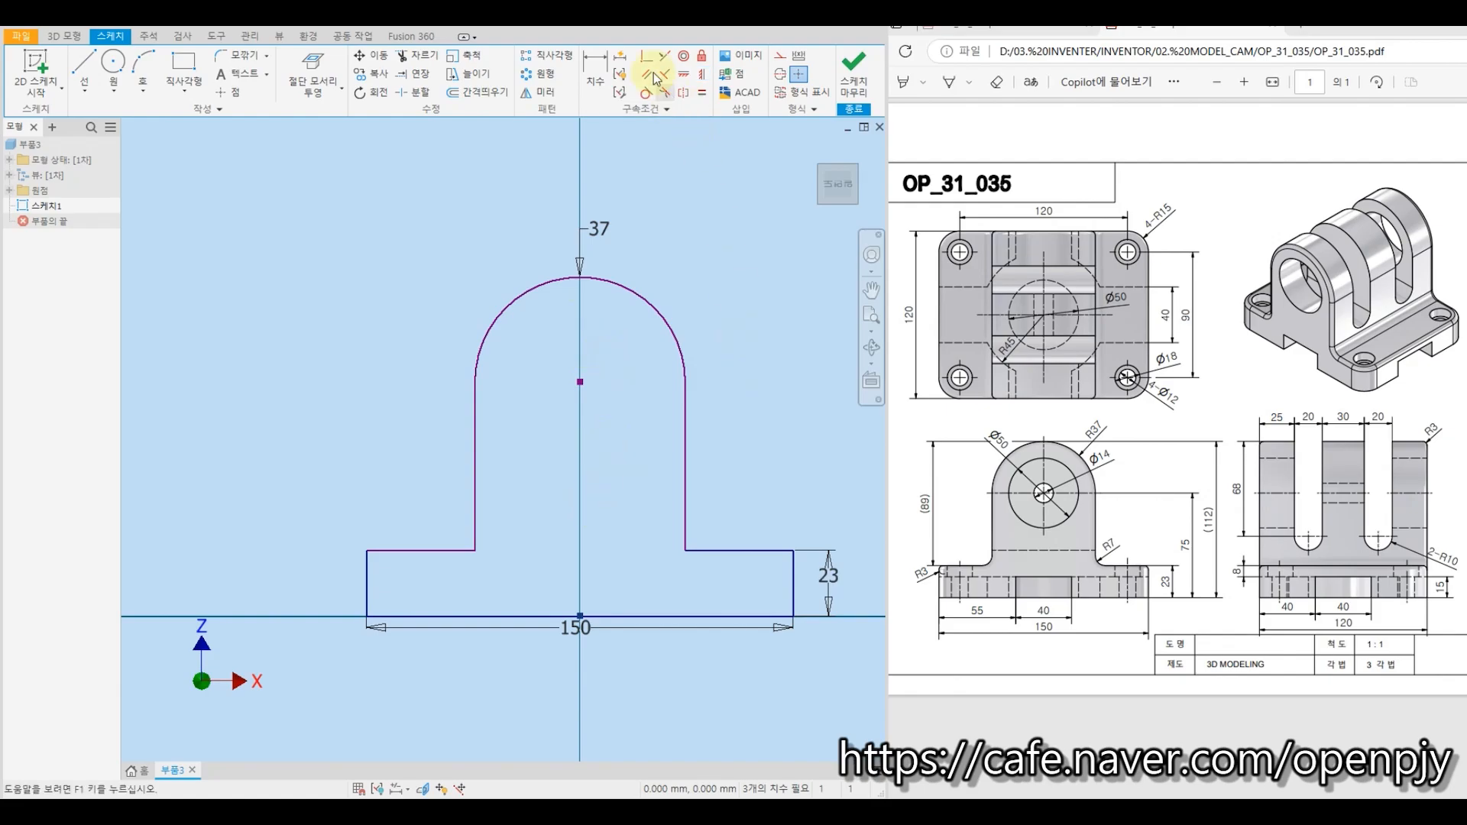
Dimension the height from the base's lower edge to the arc's center point as 75 mm.
left_click(595, 73)
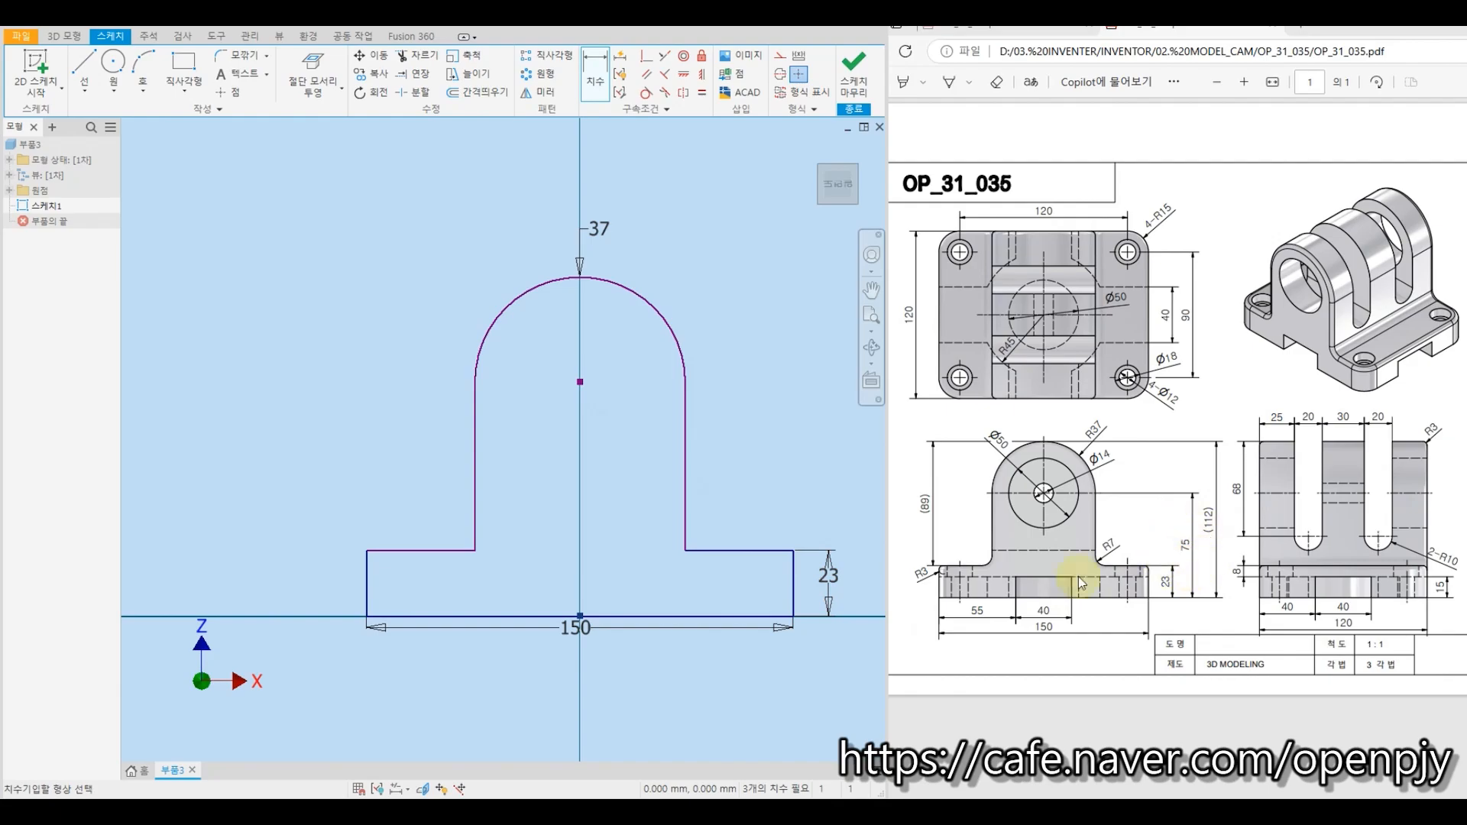
left_click(517, 615)
left_click(580, 382)
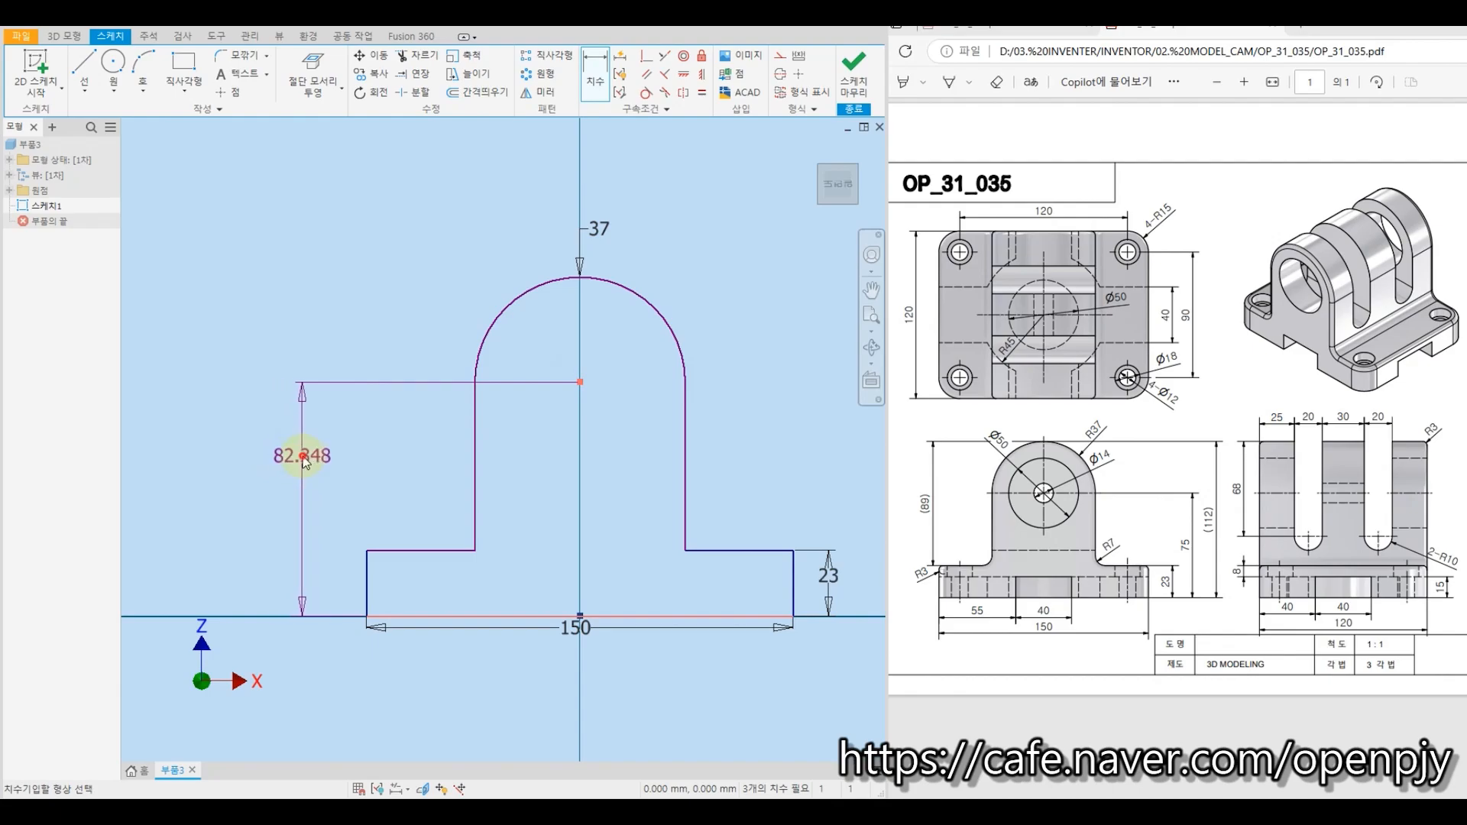
left_click(304, 461)
type("75")
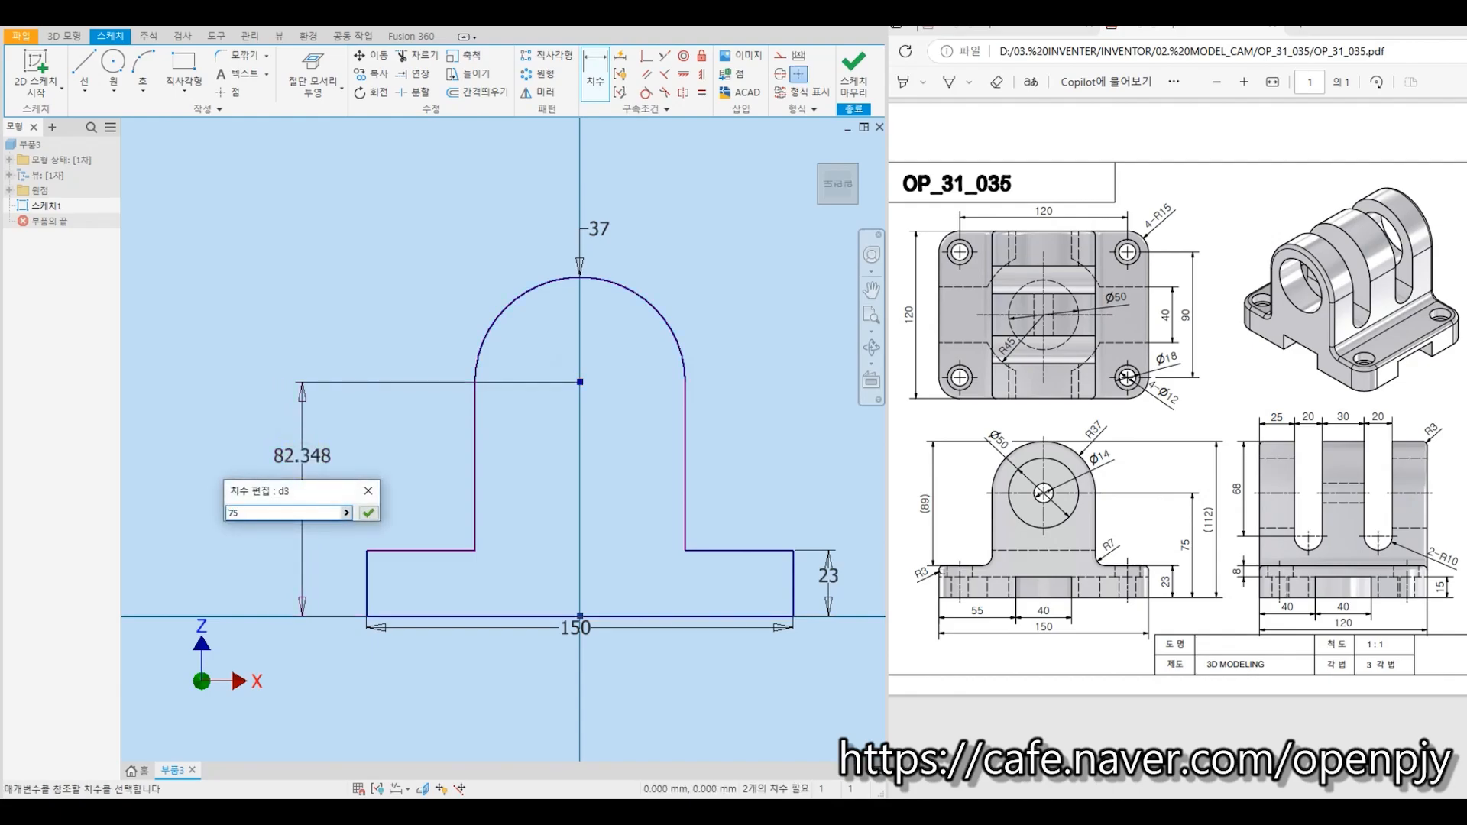
key("Return")
key("Escape")
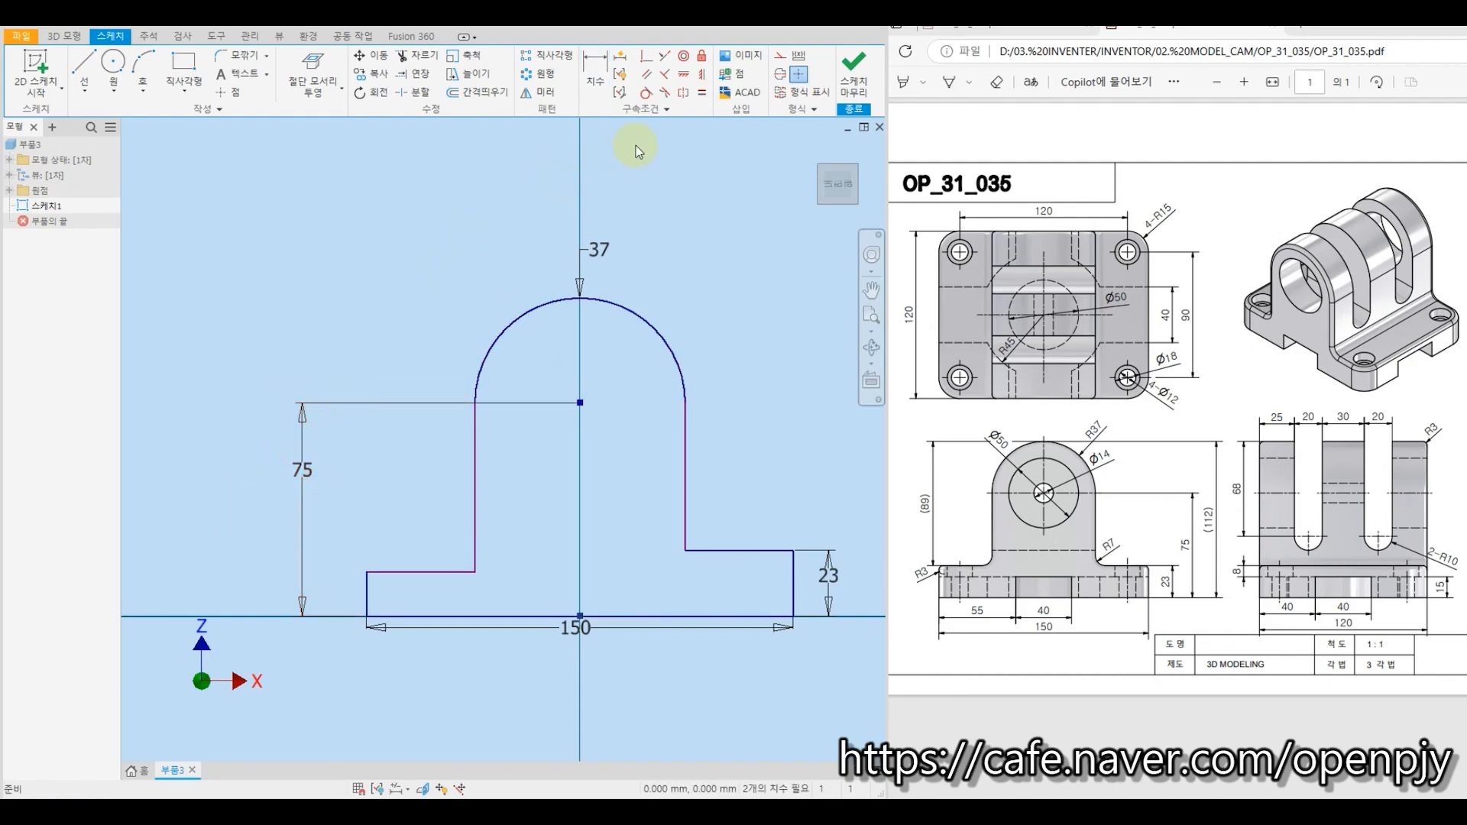
Constrain the upright's right side to vertical and make the two base ledge lines collinear to finish the profile sketch.
left_click(702, 76)
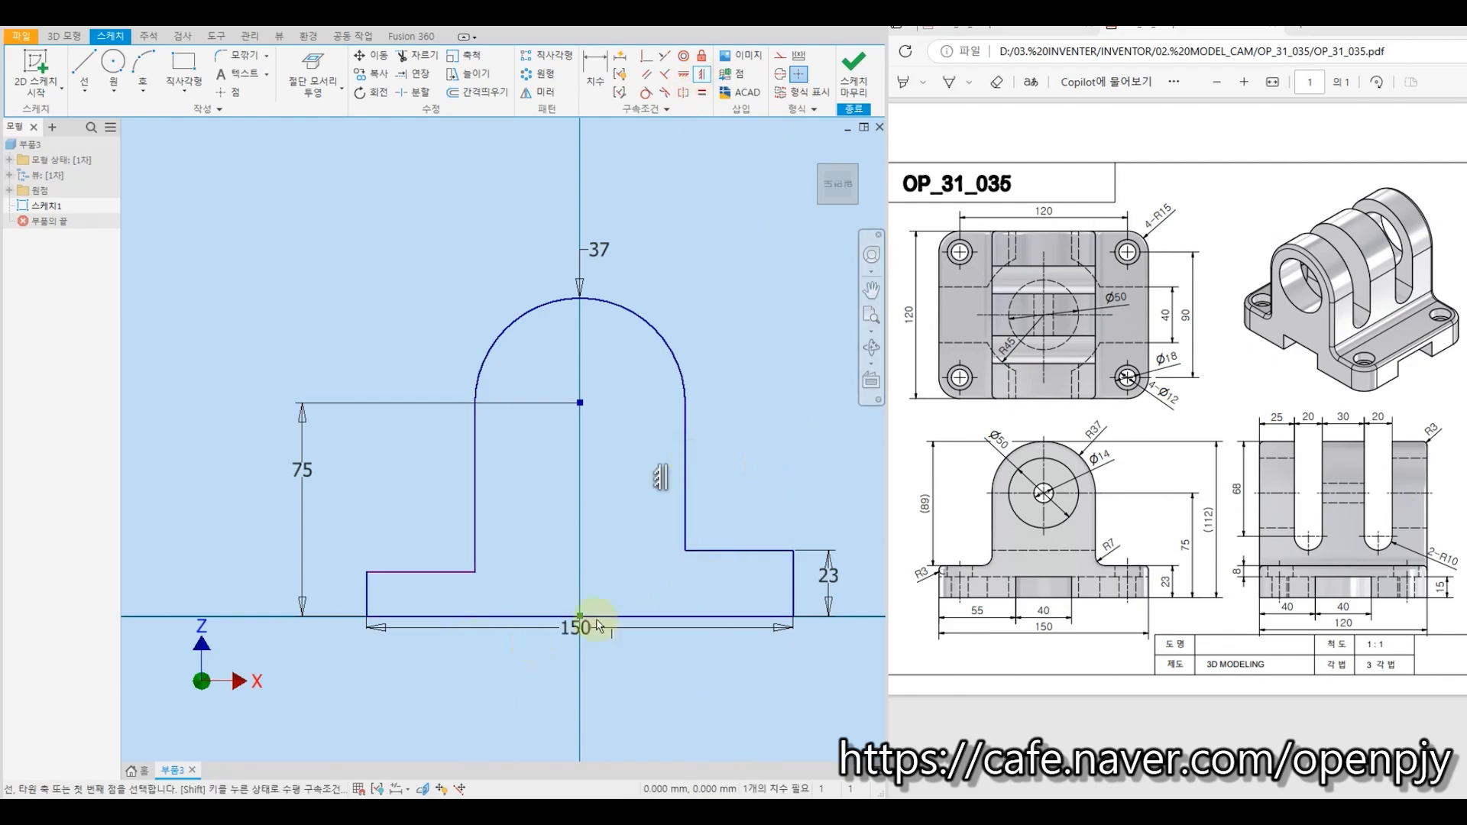
left_click(669, 58)
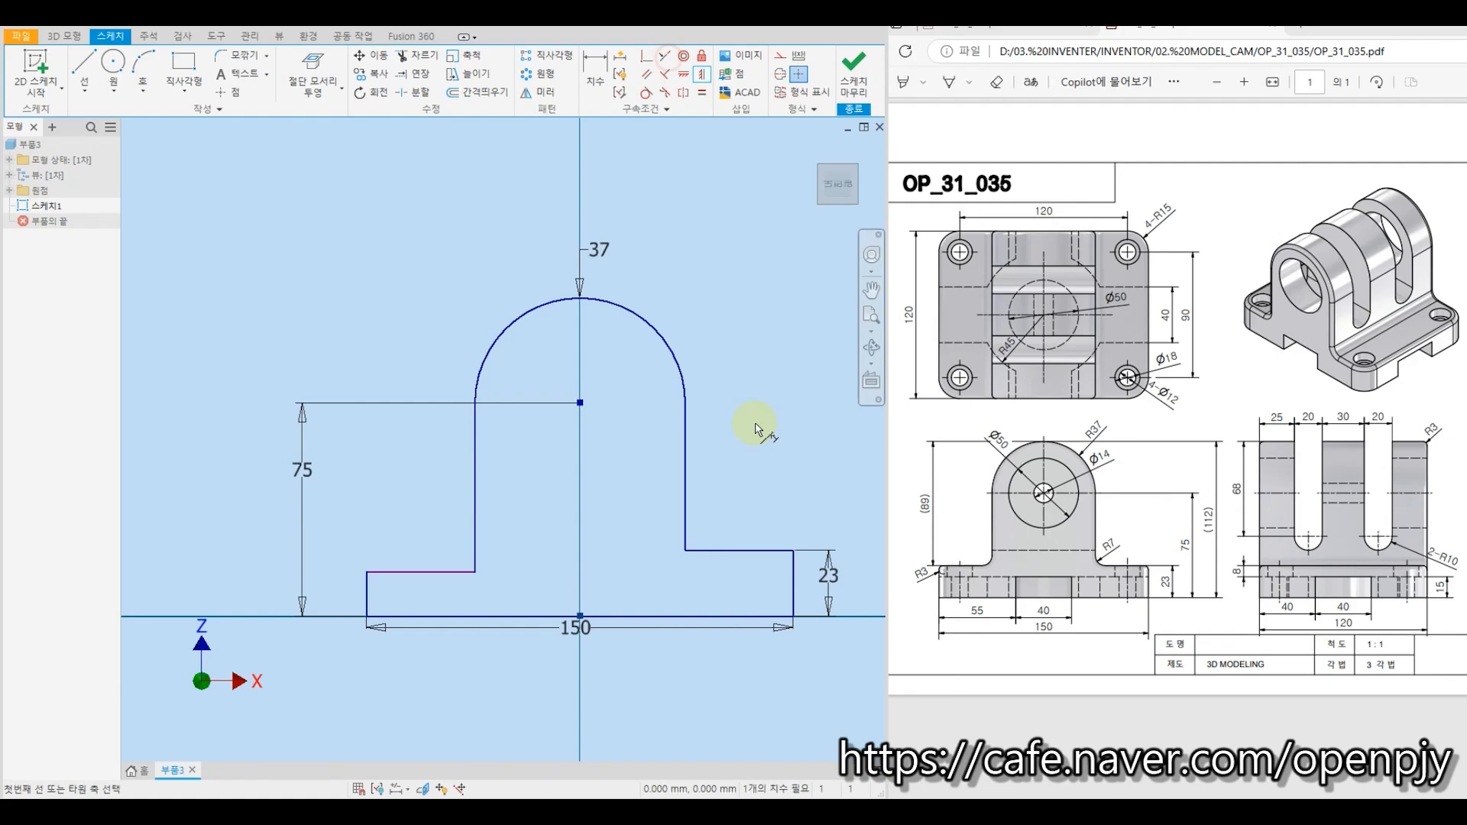
left_click(718, 551)
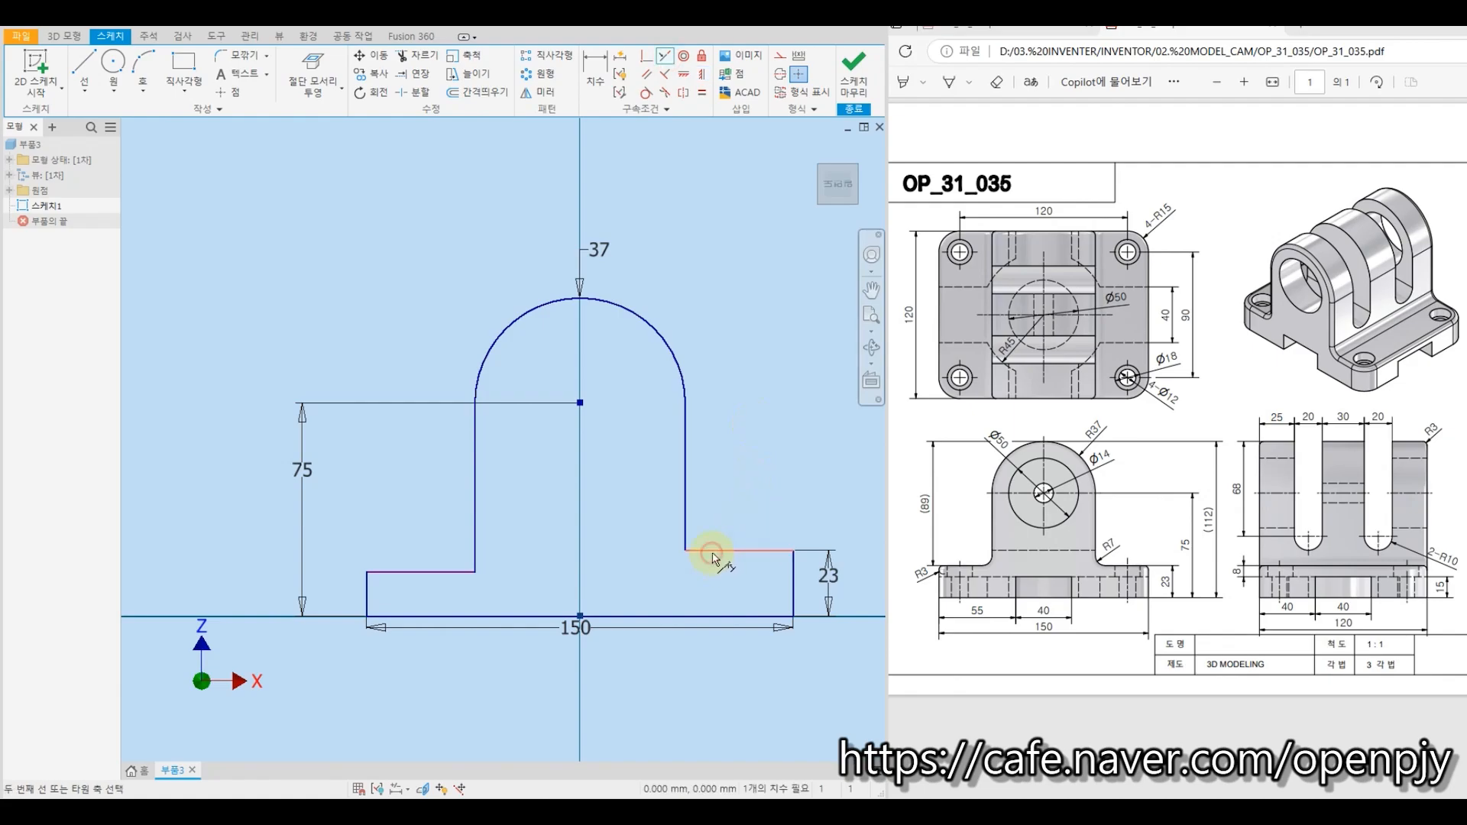
left_click(431, 579)
key("Escape")
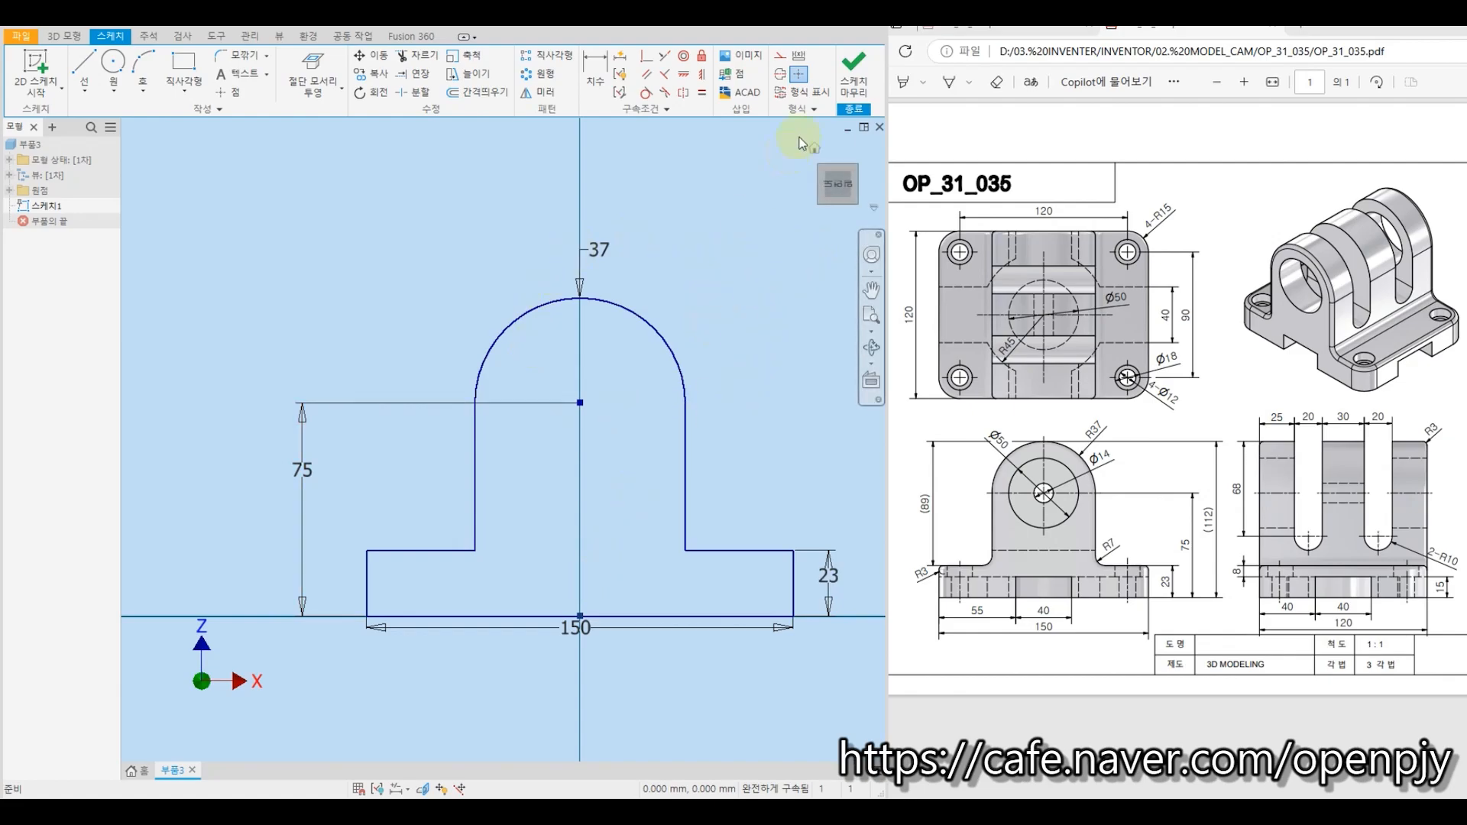
left_click(854, 76)
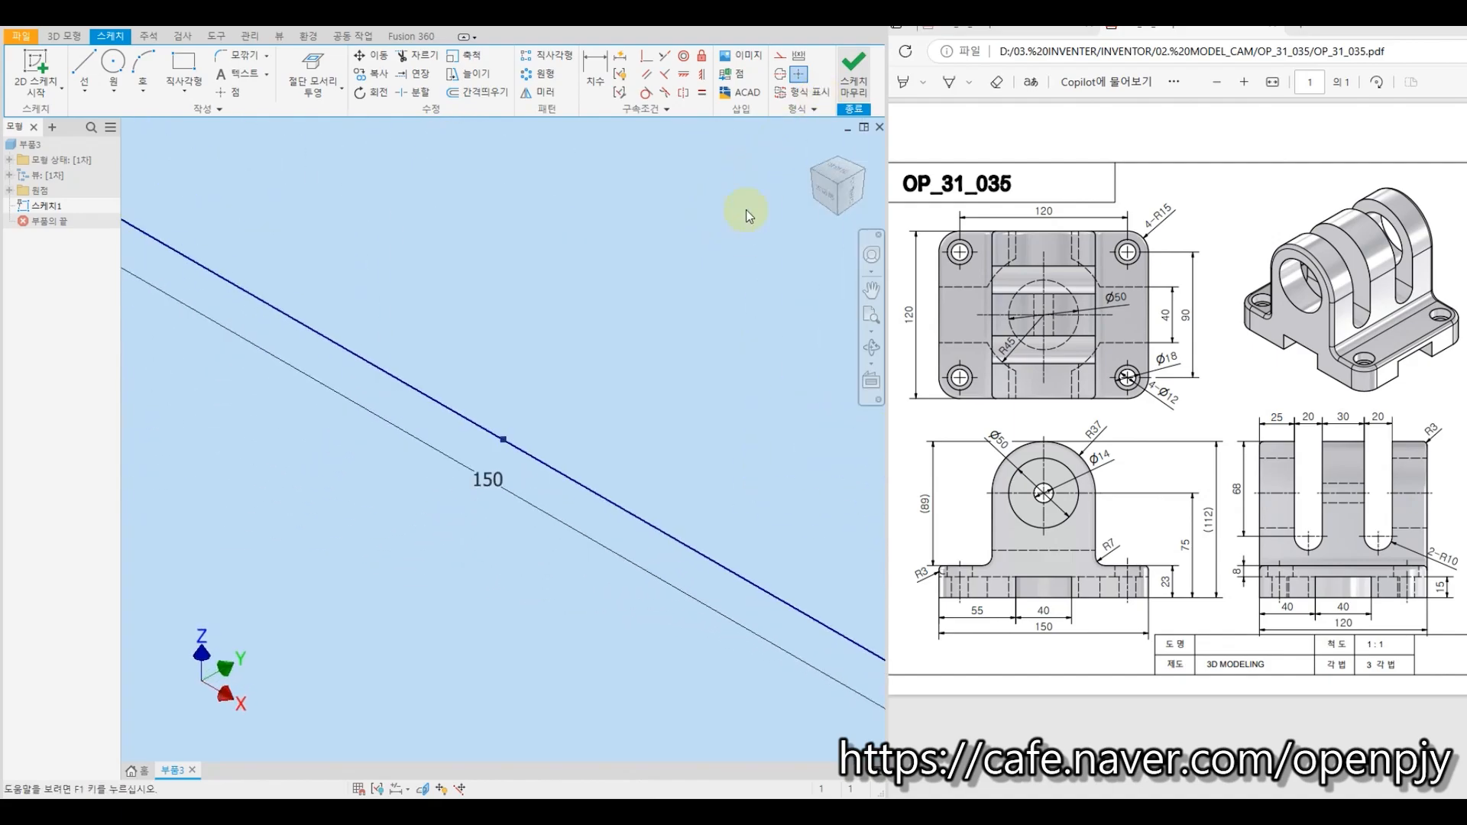
Set the isometric view with the Z axis pointing up as the home view, using the Fit to View option.
left_click(816, 151)
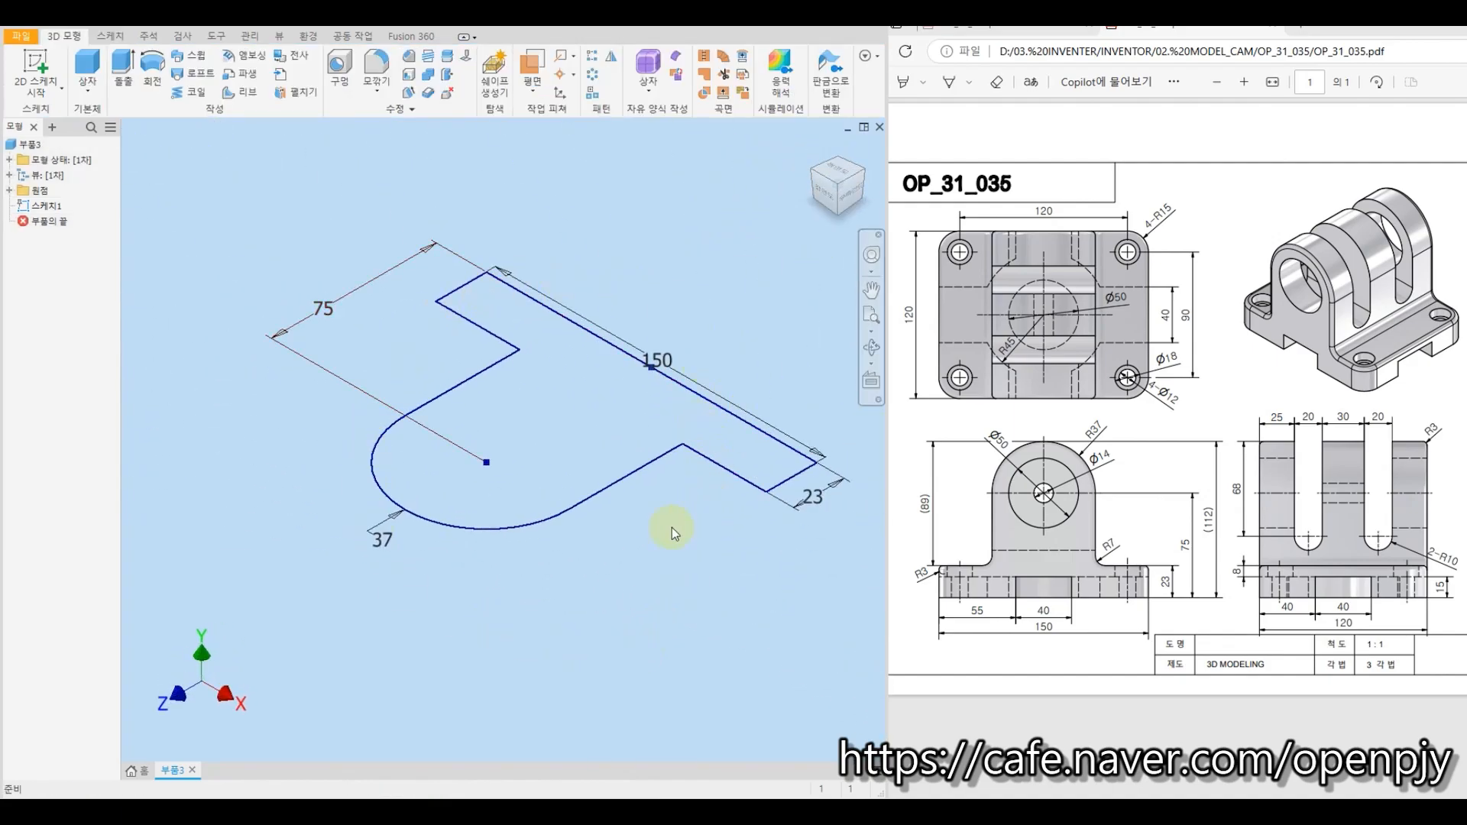
mouse_move(580, 593)
middle_mouse_down("shift")
mouse_move(644, 524)
mouse_move(626, 485)
middle_mouse_up("shift")
left_click(815, 148)
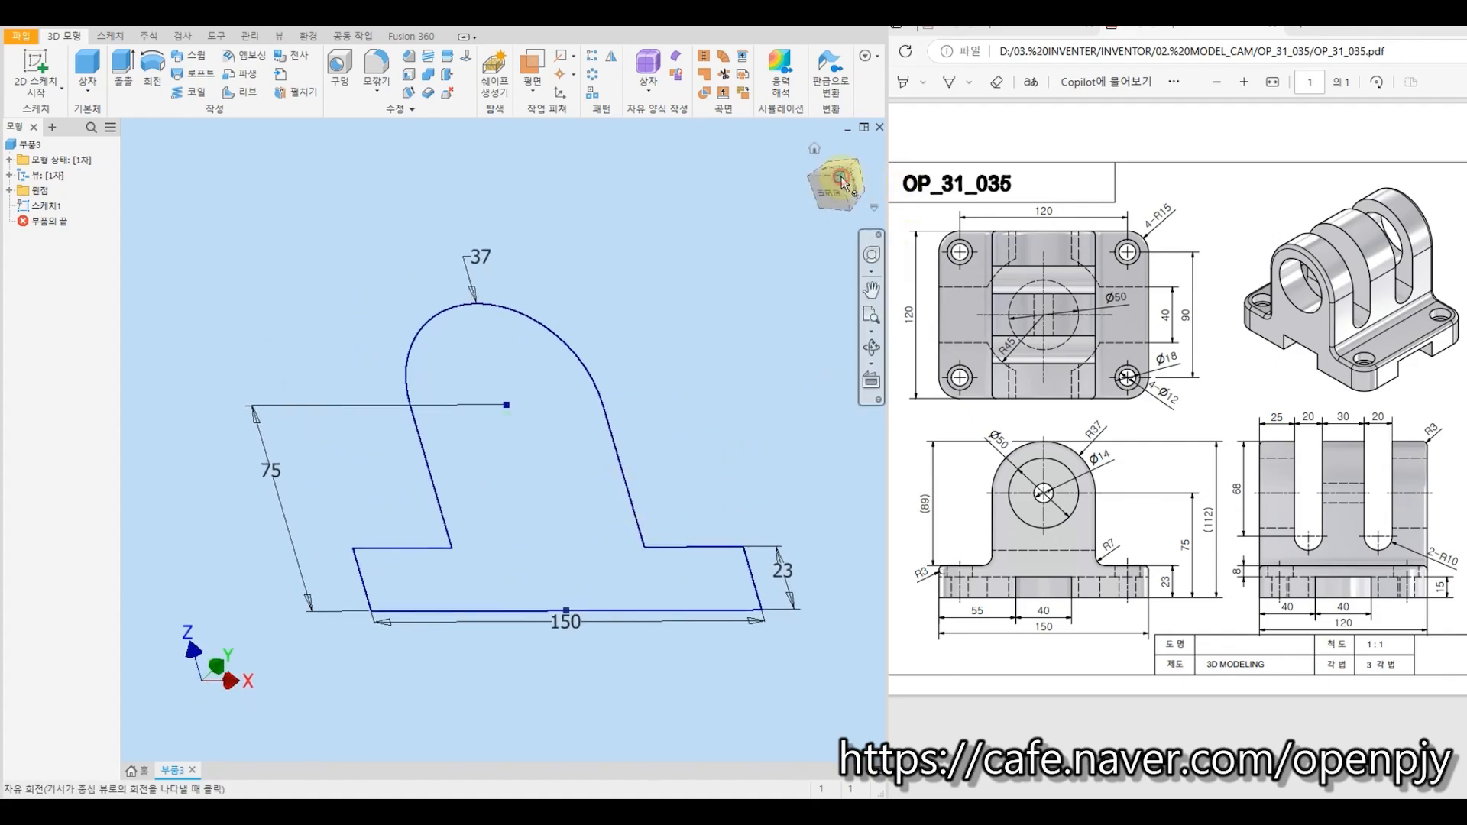
right_click(838, 188)
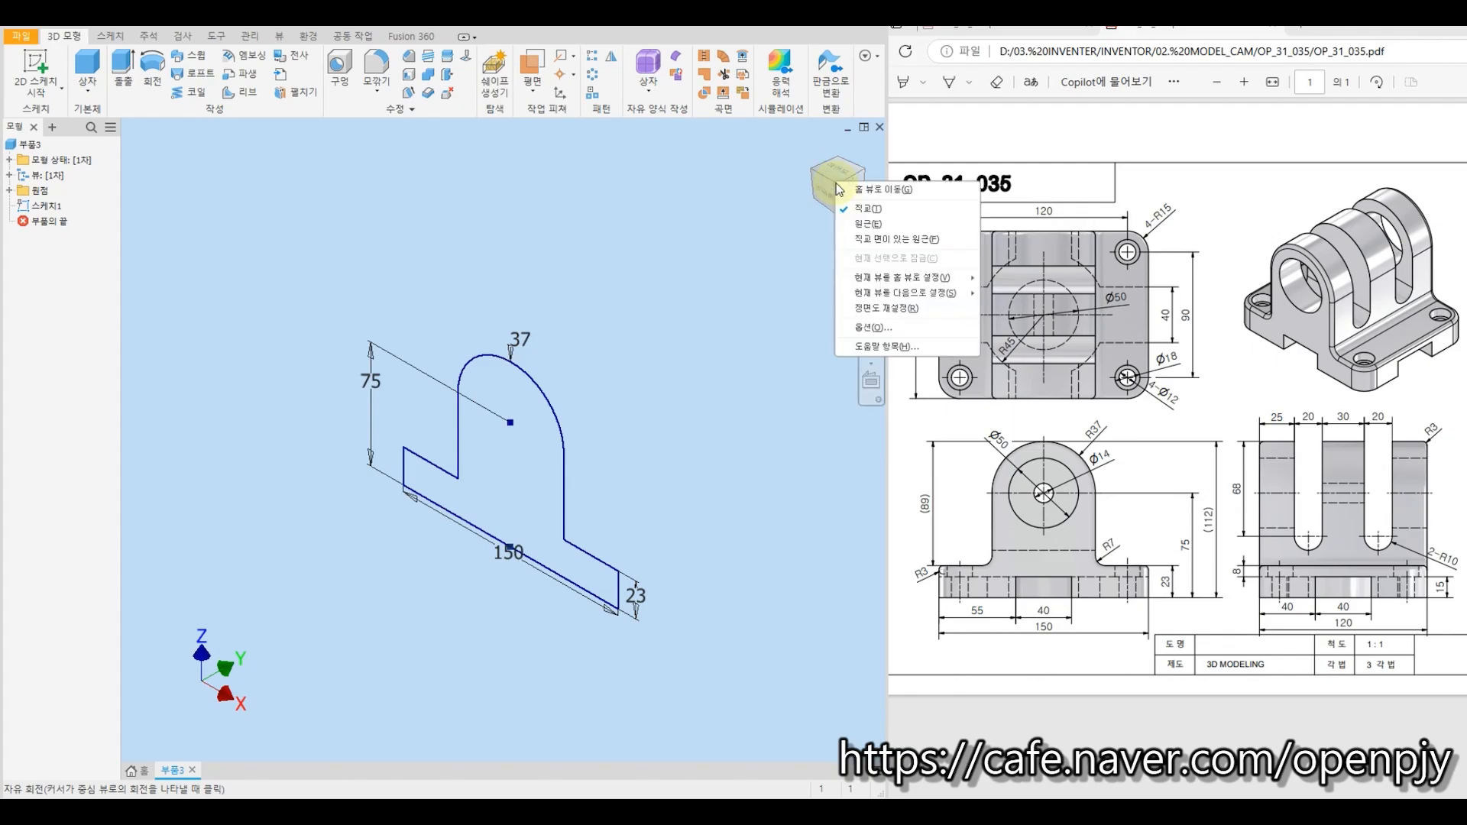
mouse_move(868, 277)
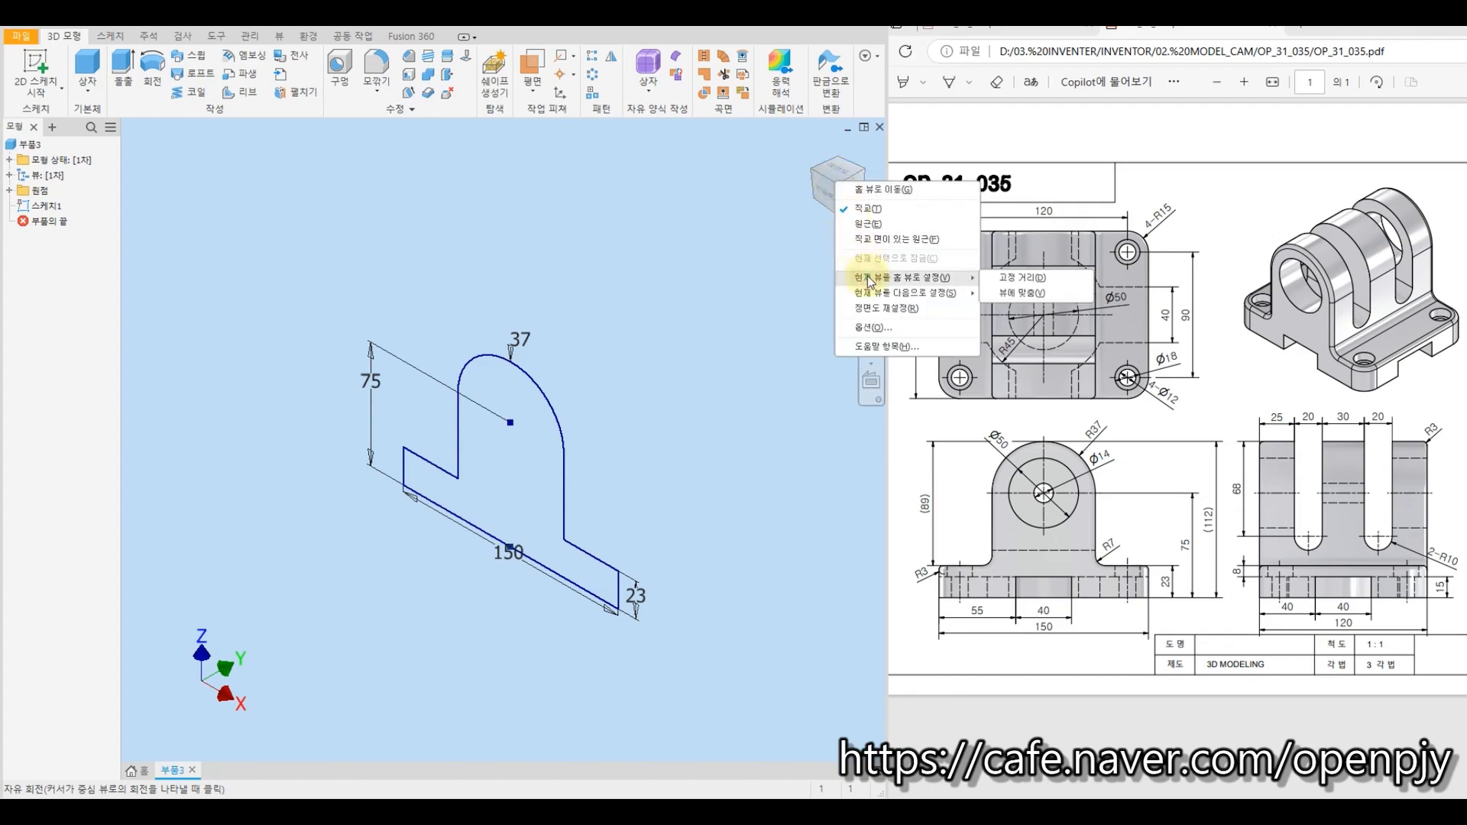
left_click(1012, 295)
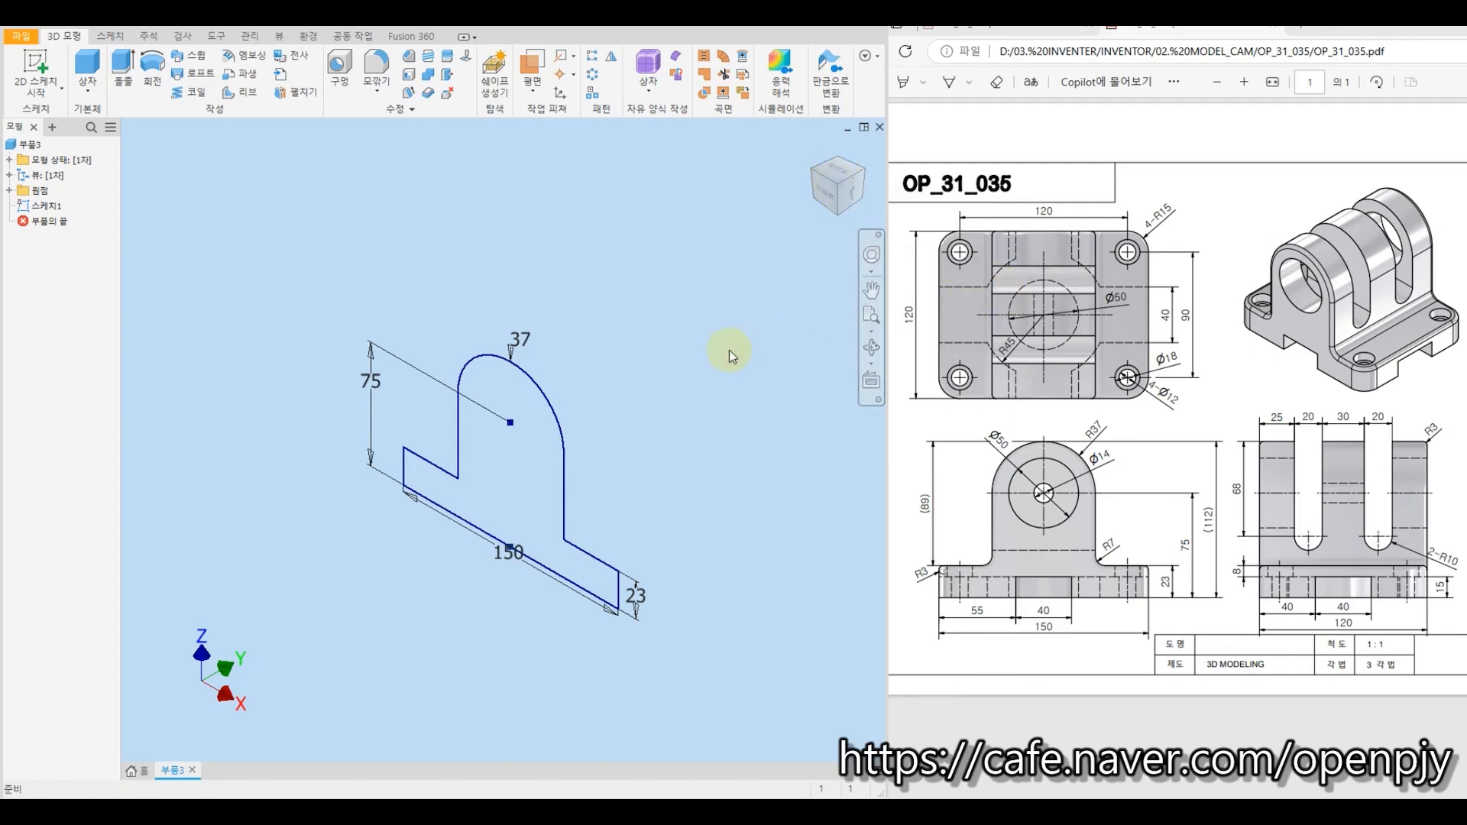
Extrude the front profile symmetrically about the sketch plane to a total depth of 120 mm.
left_click(126, 64)
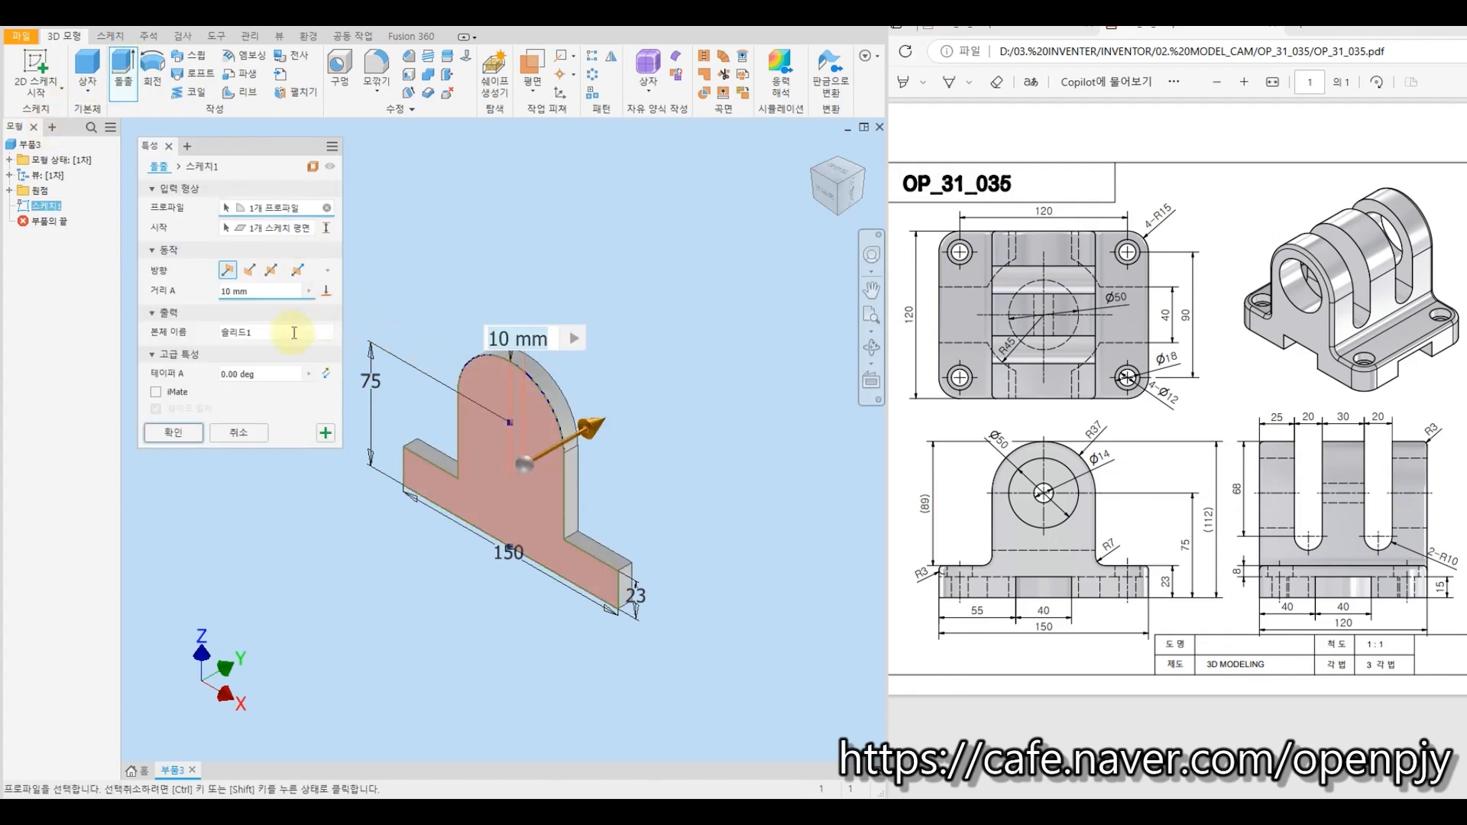
left_click(277, 269)
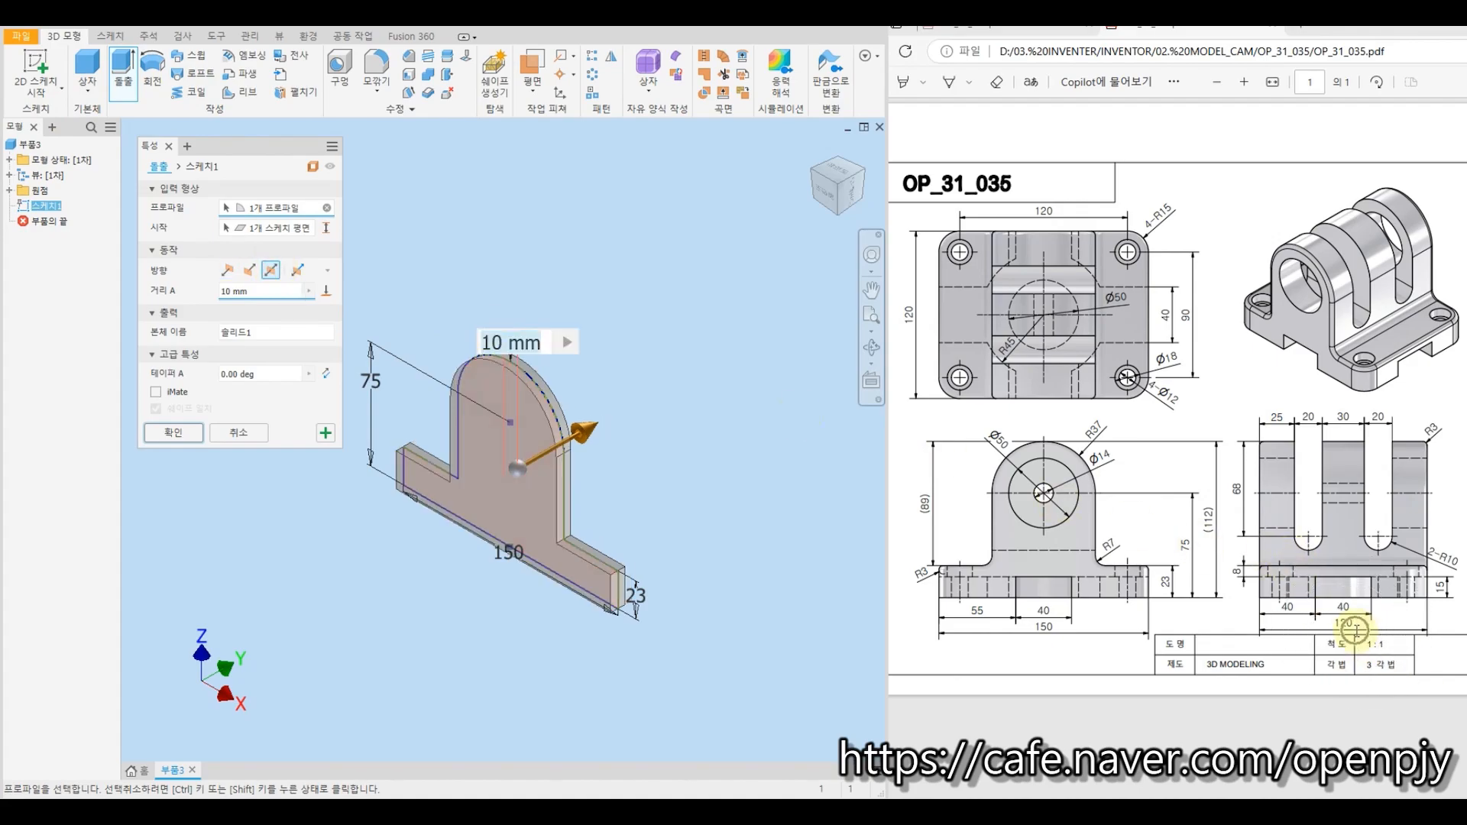
left_click(261, 295)
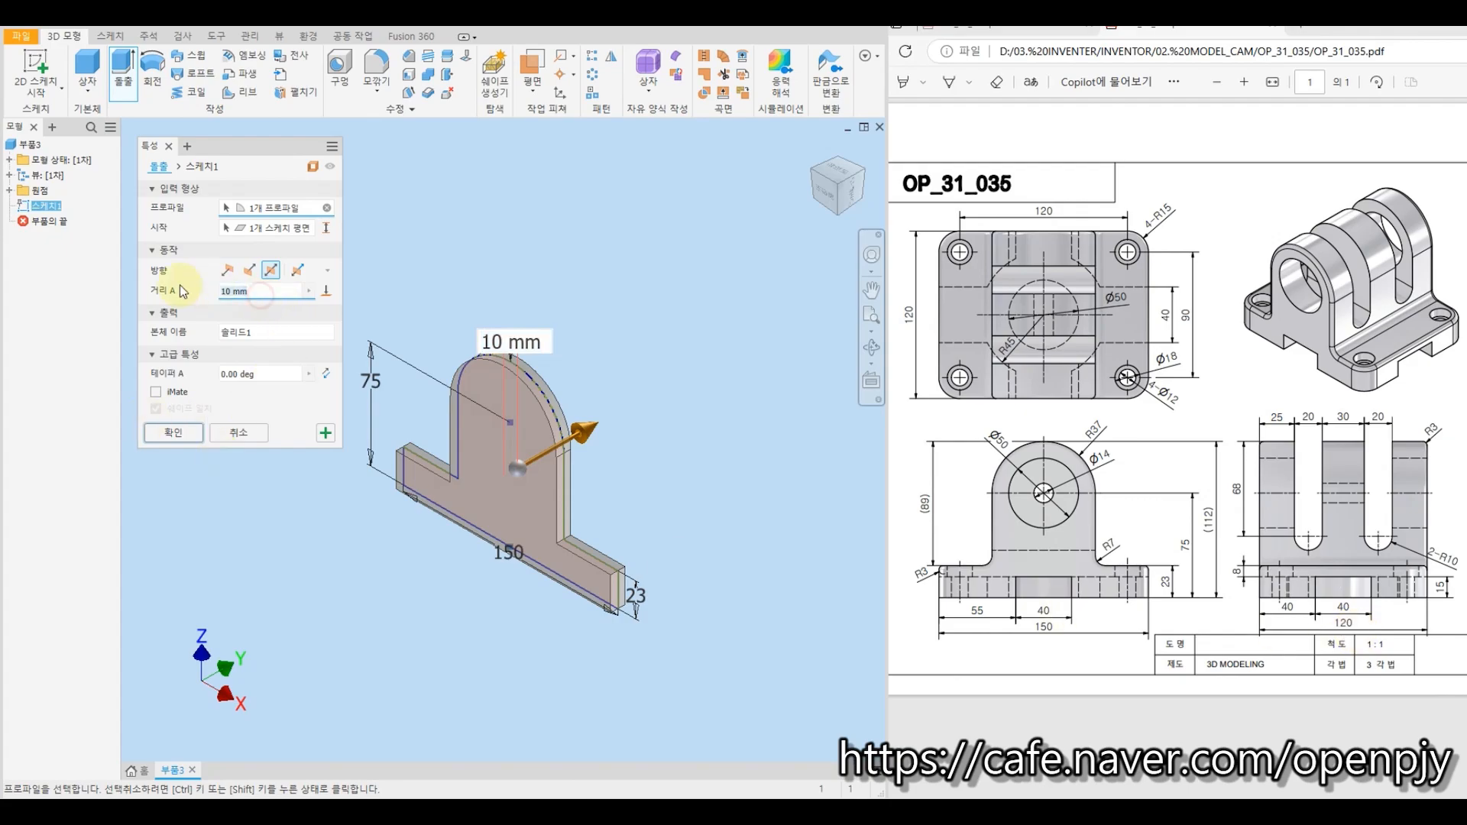
type("120")
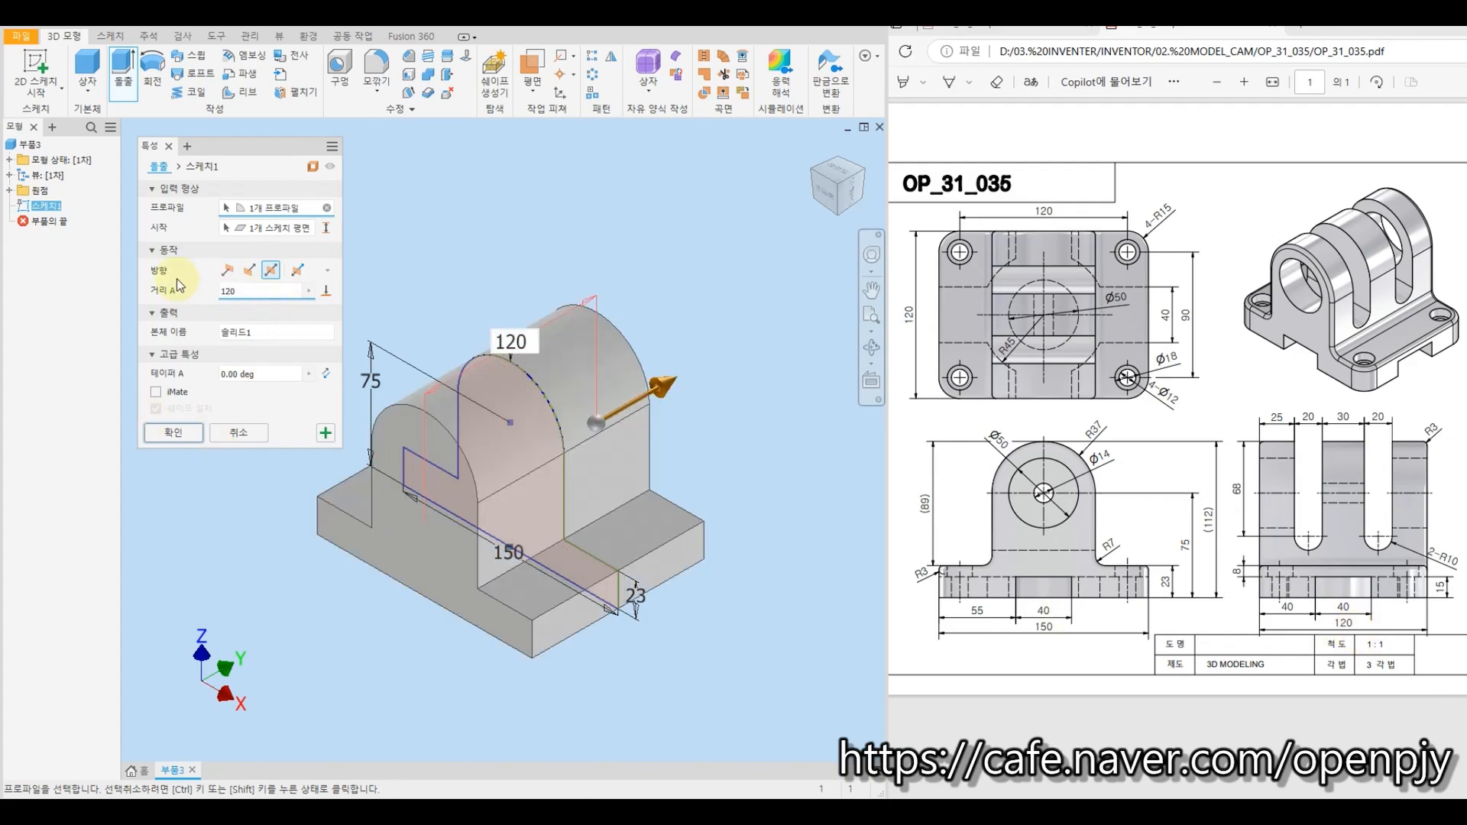
left_click(167, 440)
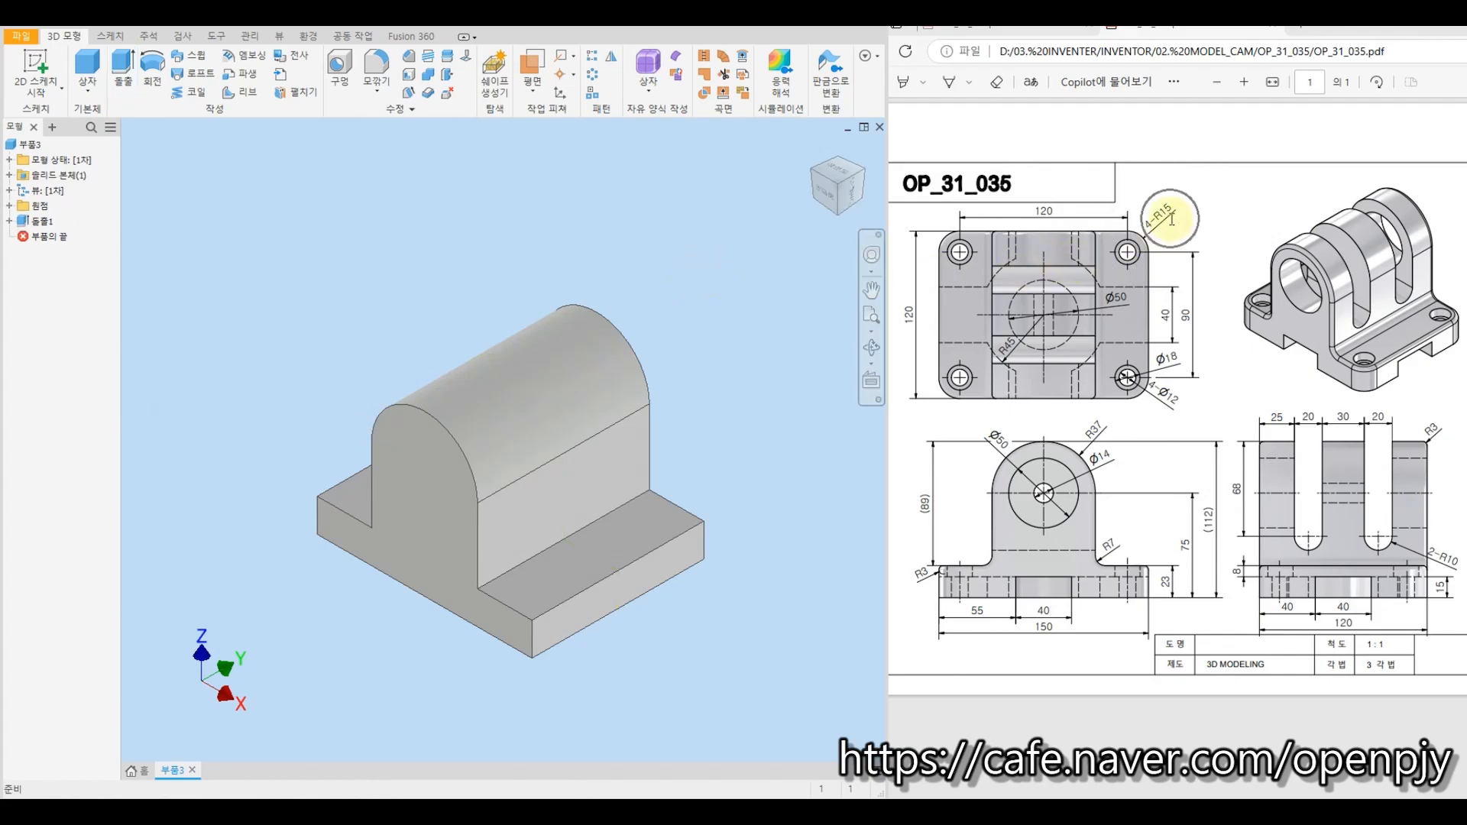
Fillet the four vertical corner edges of the base with a 15 mm radius.
left_click(377, 65)
type("15")
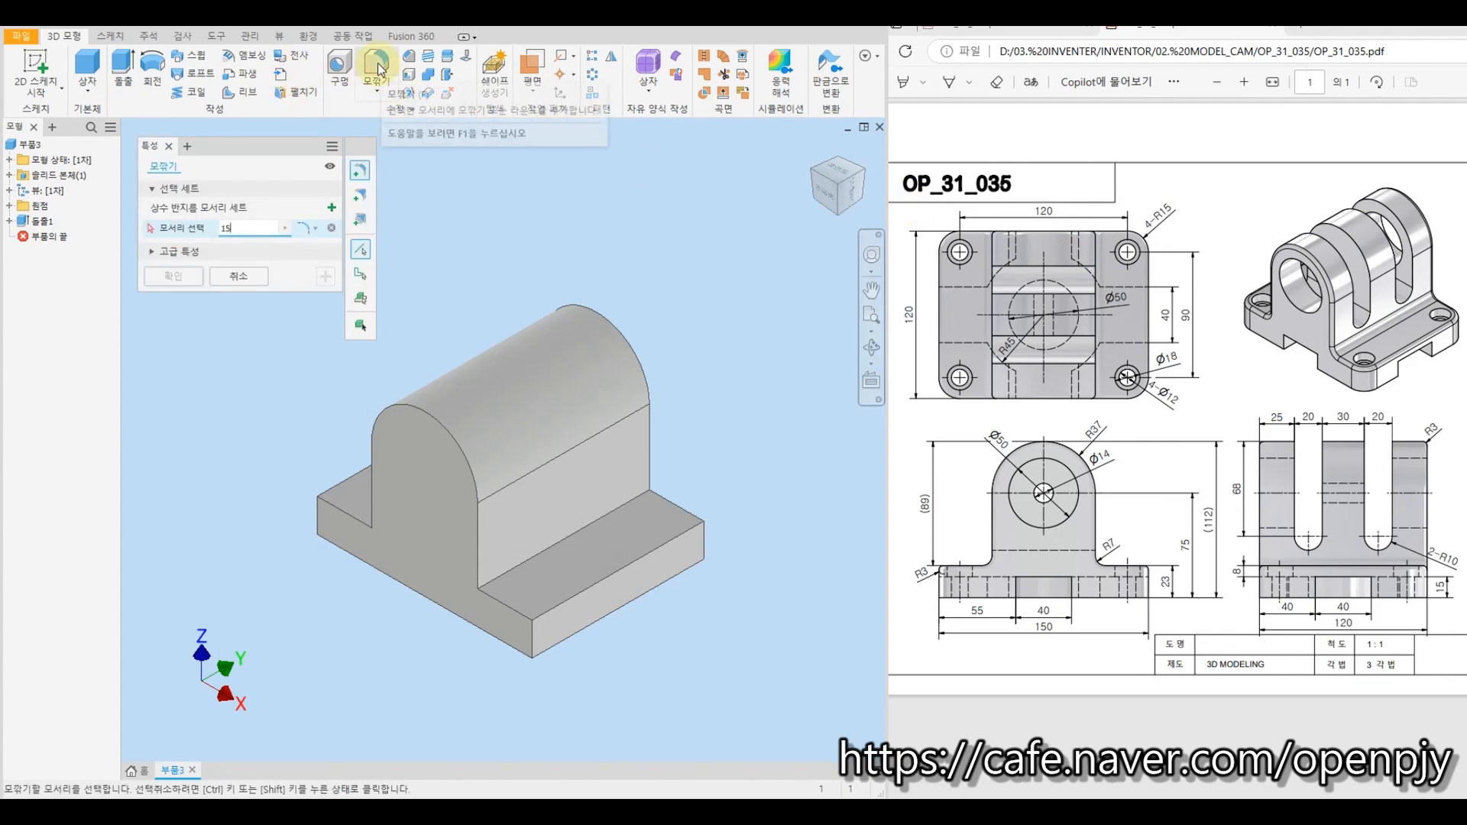
left_click(323, 516)
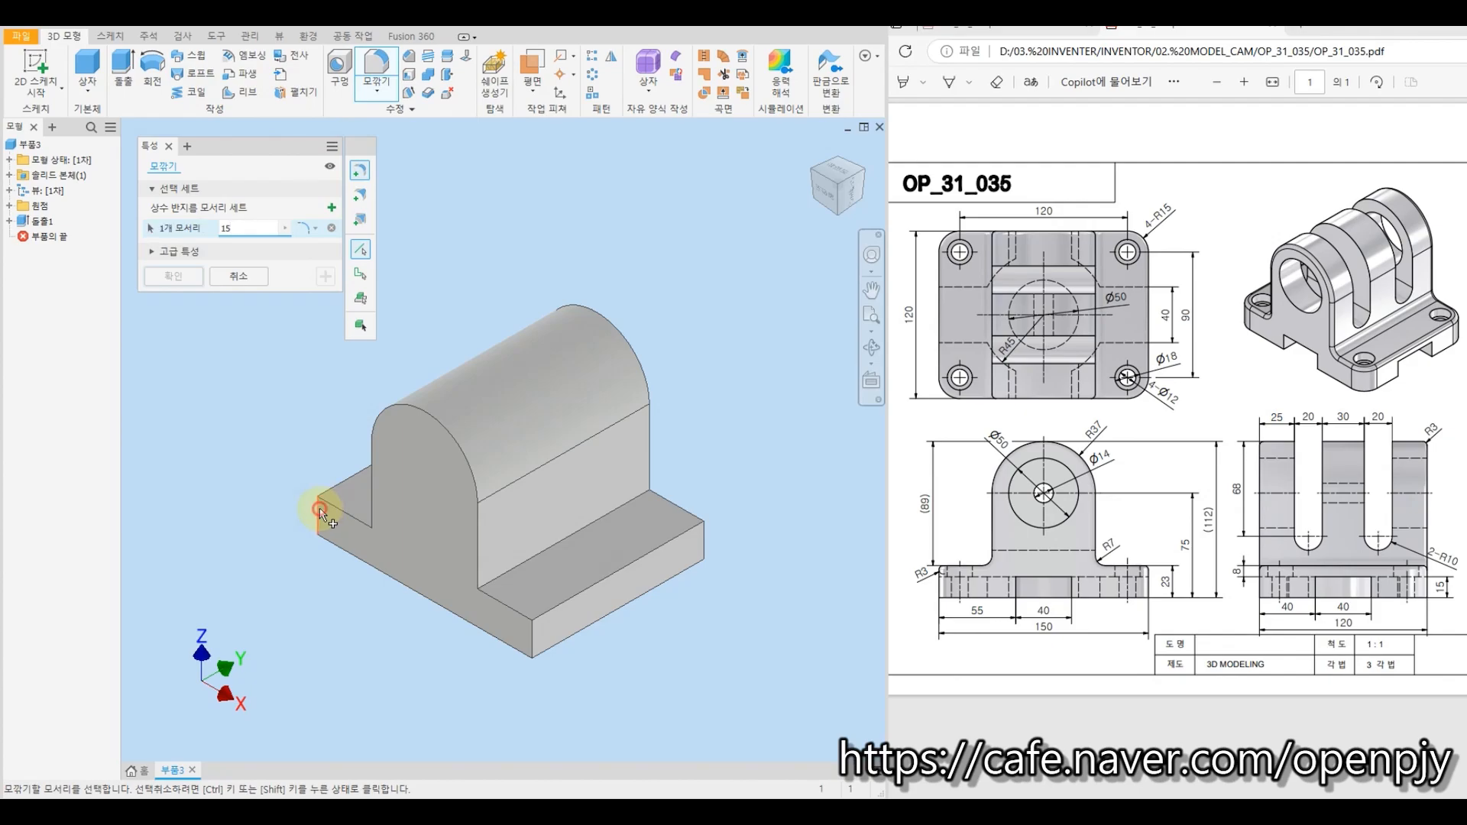
left_click(533, 638)
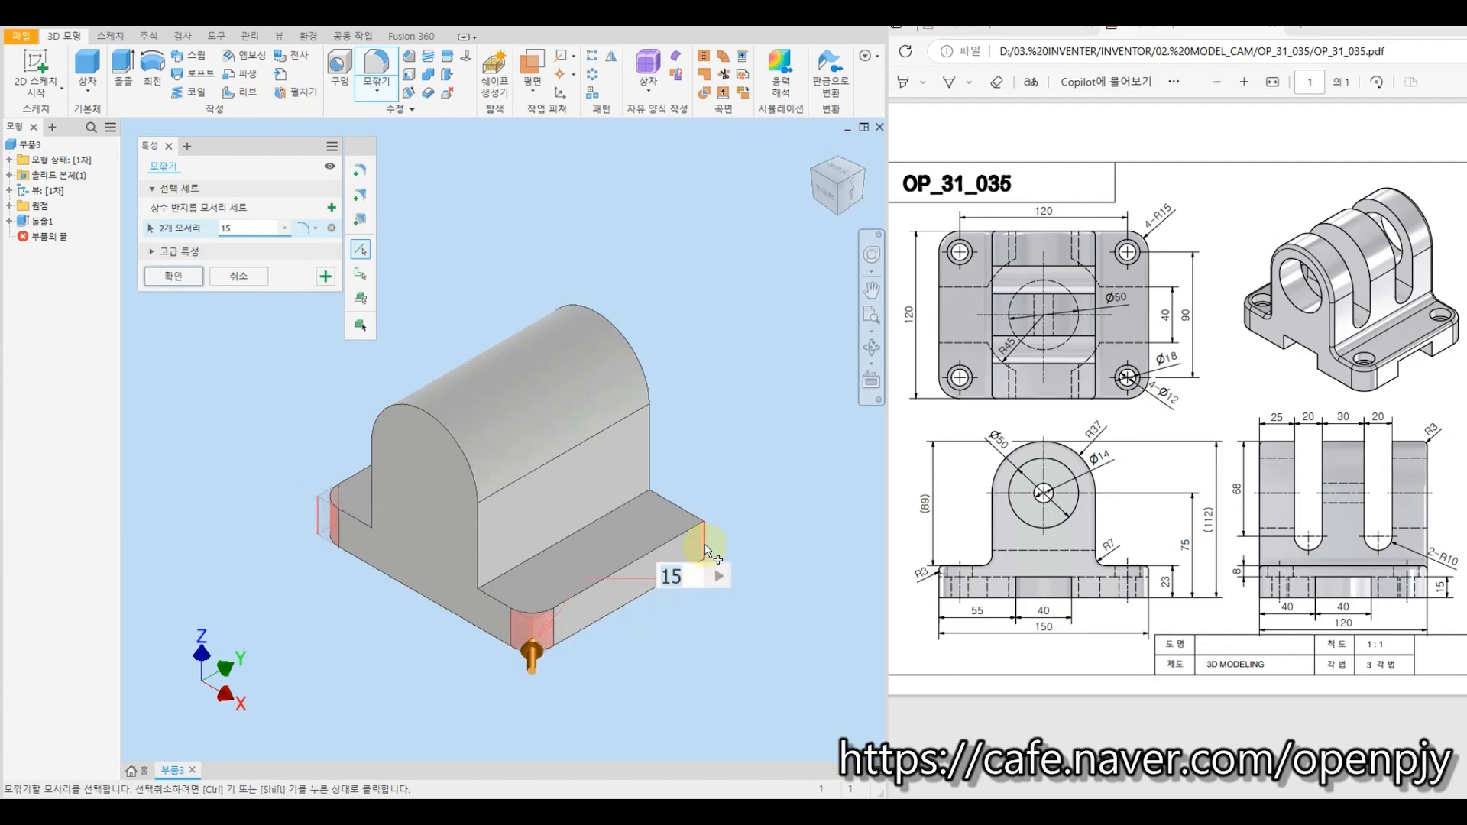
left_click(704, 547)
middle_click_drag(780, 406, 706, 391, "shift")
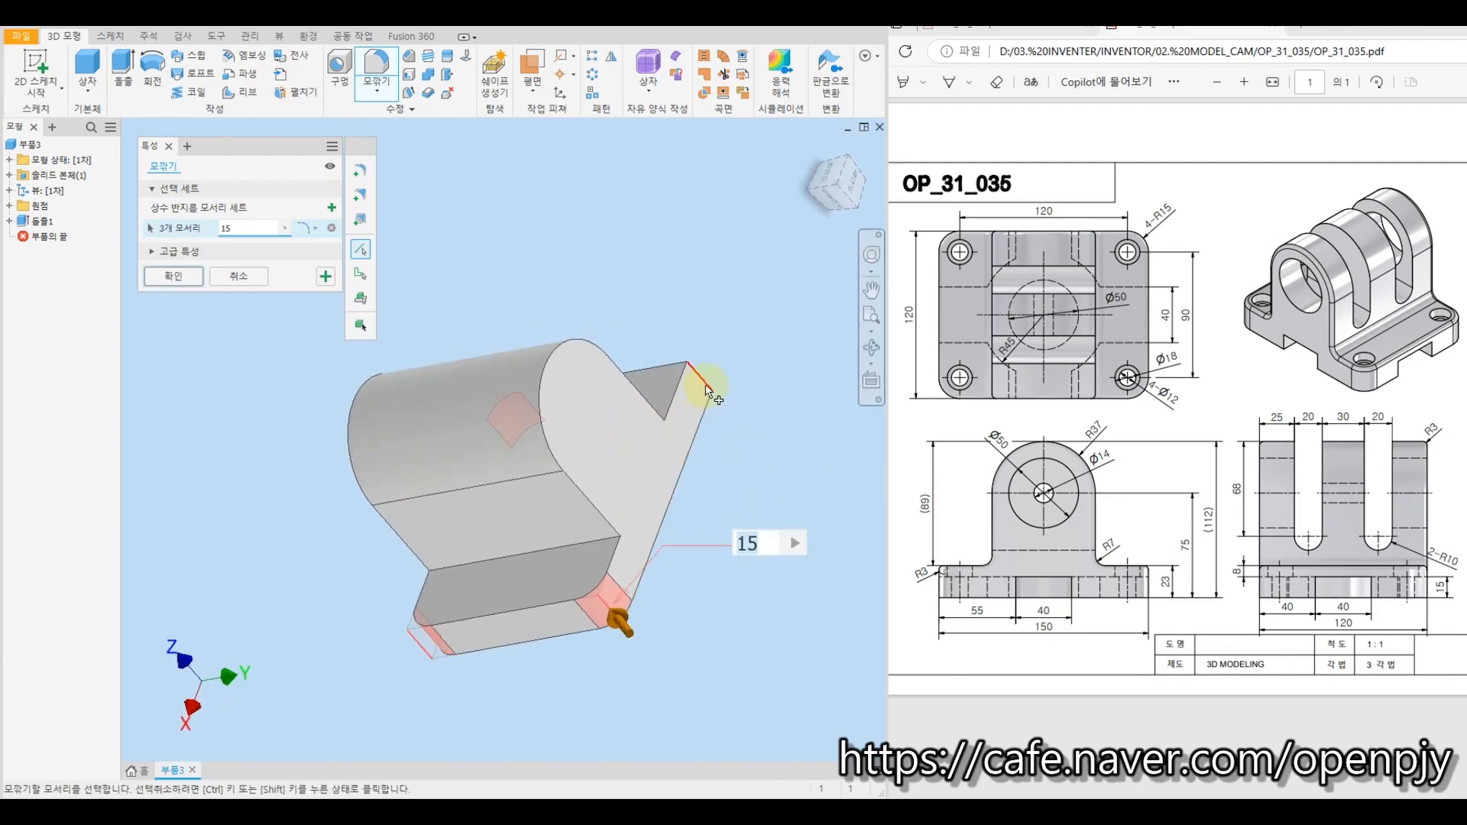
left_click(707, 391)
left_click(325, 276)
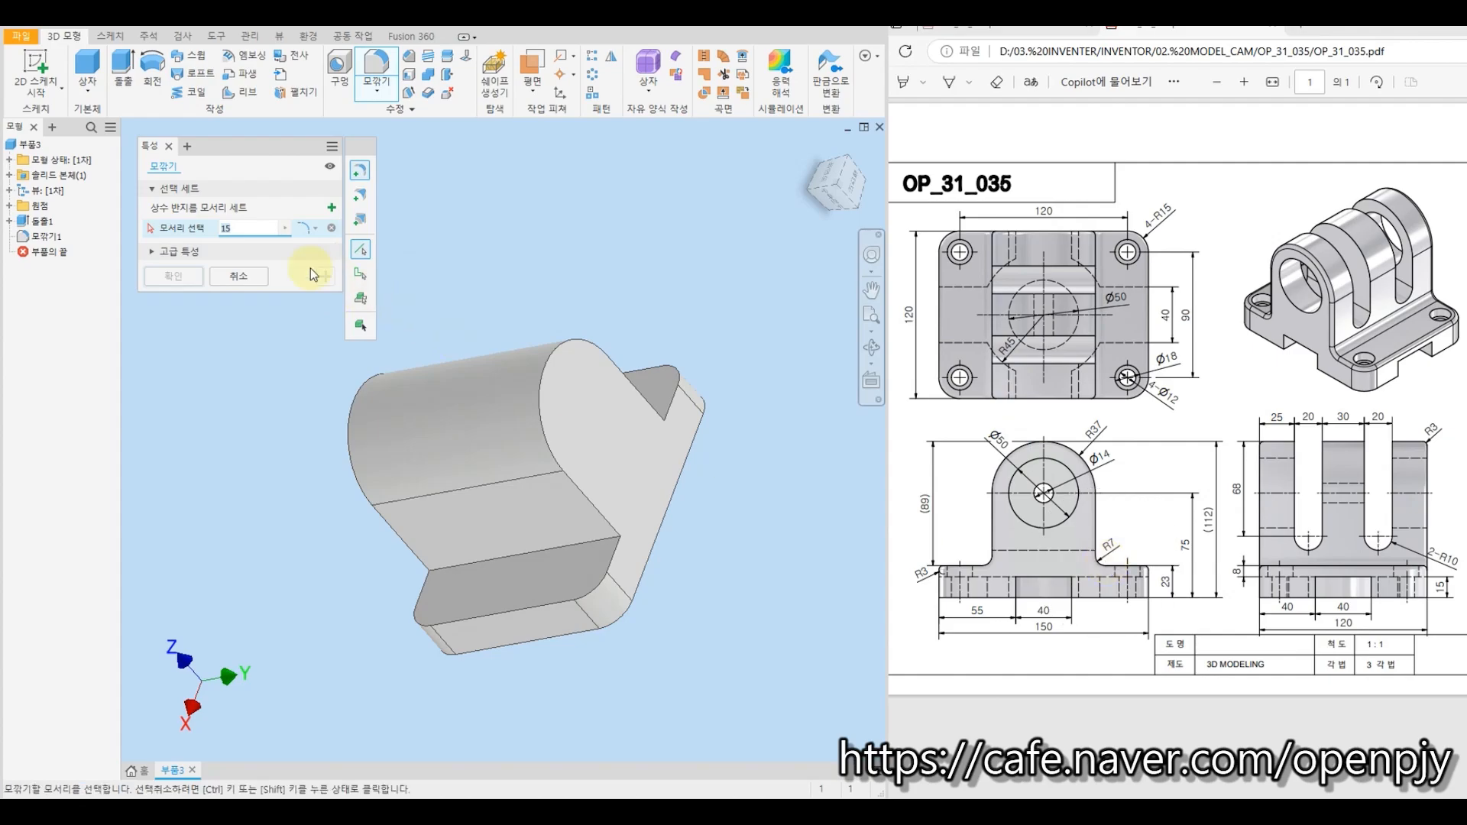
Fillet the two inner edges where the upright meets the base with a 7 mm radius, and return to the home view.
type("7")
left_click(553, 548)
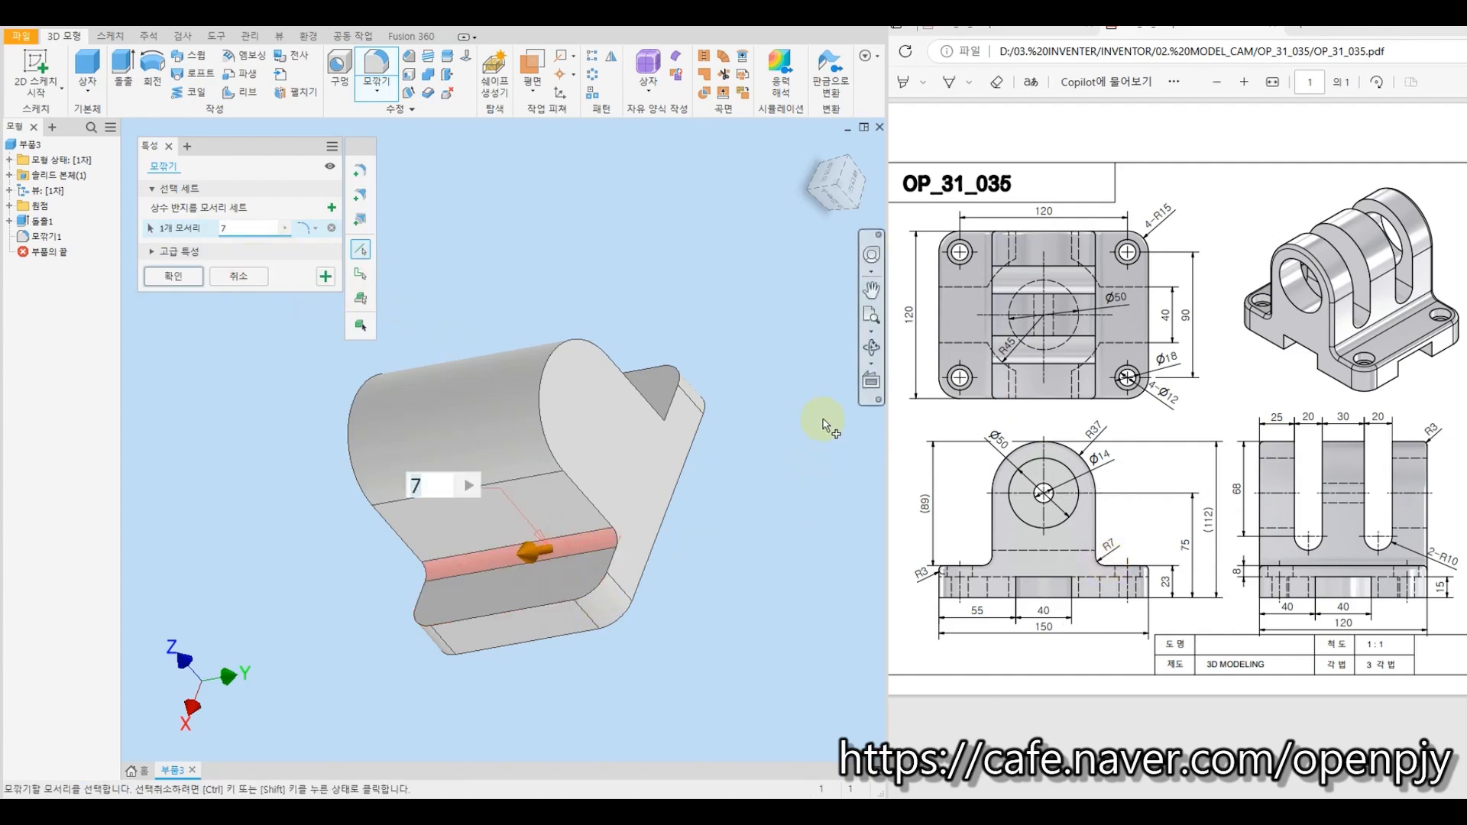
middle_click_drag(817, 370, 767, 402, "shift")
left_click(648, 420)
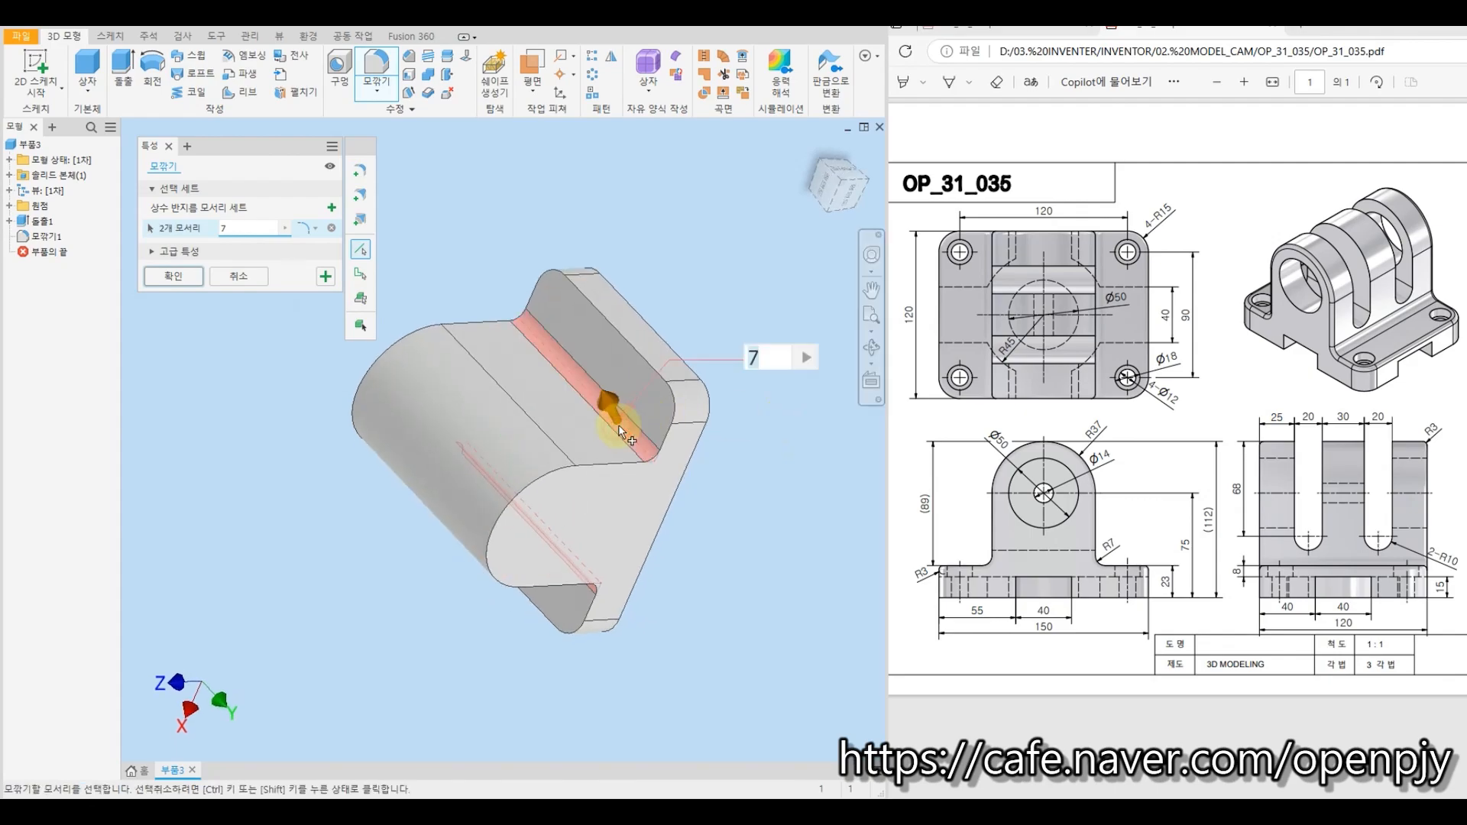
left_click(326, 283)
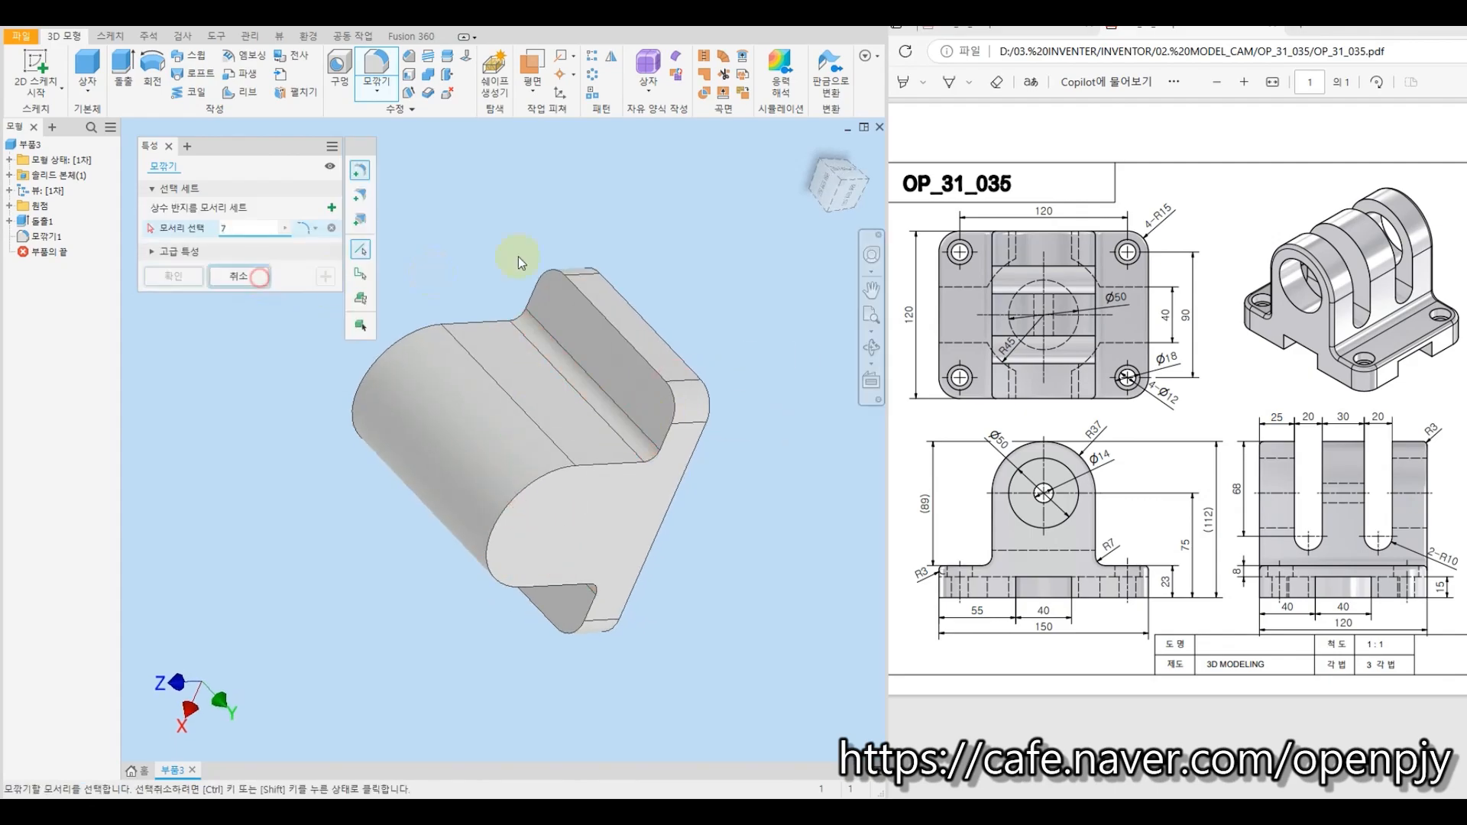
key("Escape")
left_click(817, 147)
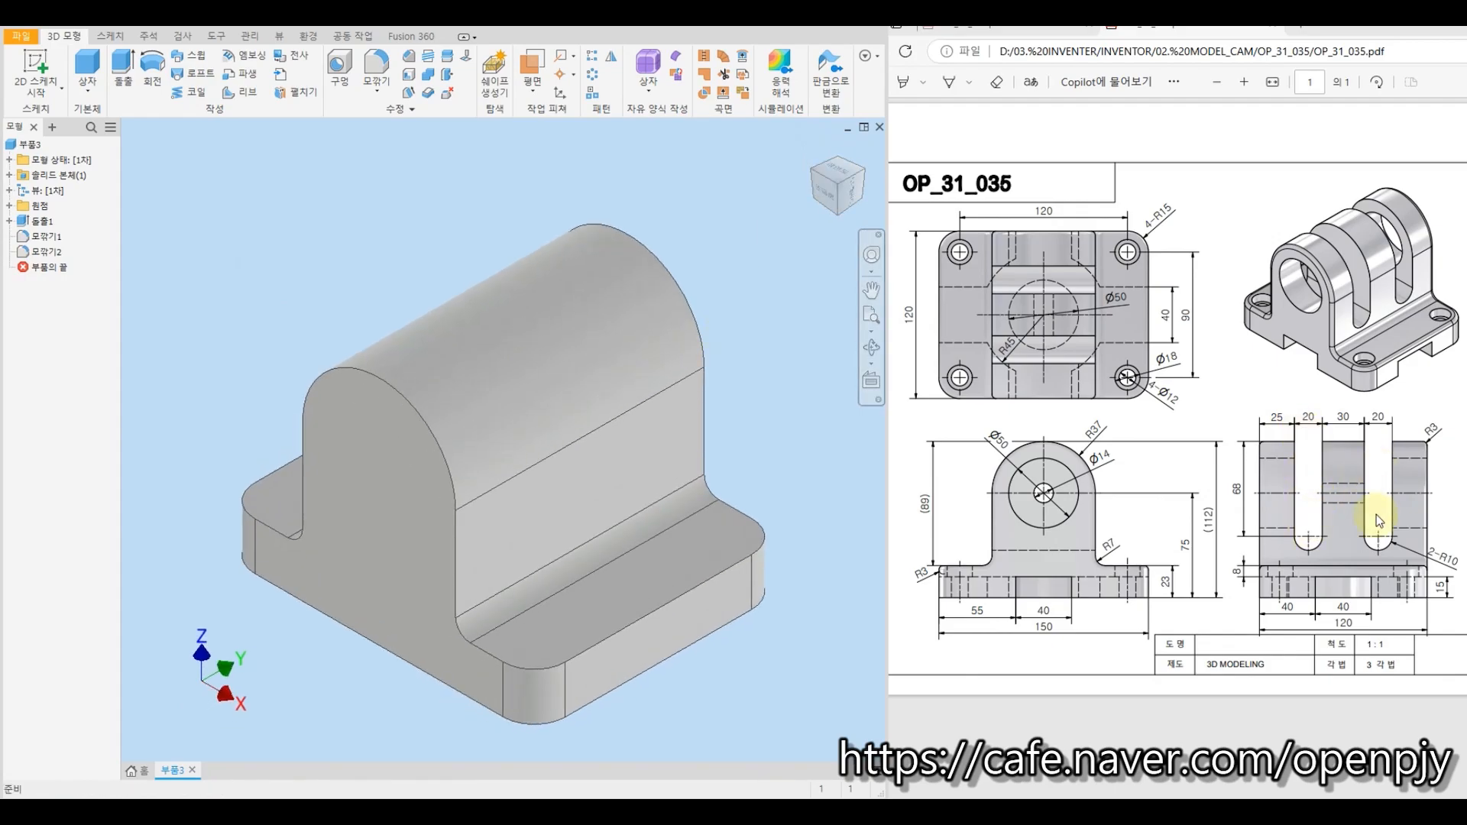
Start a sketch on the YZ origin plane and project the body's cut edges into it.
left_click(37, 67)
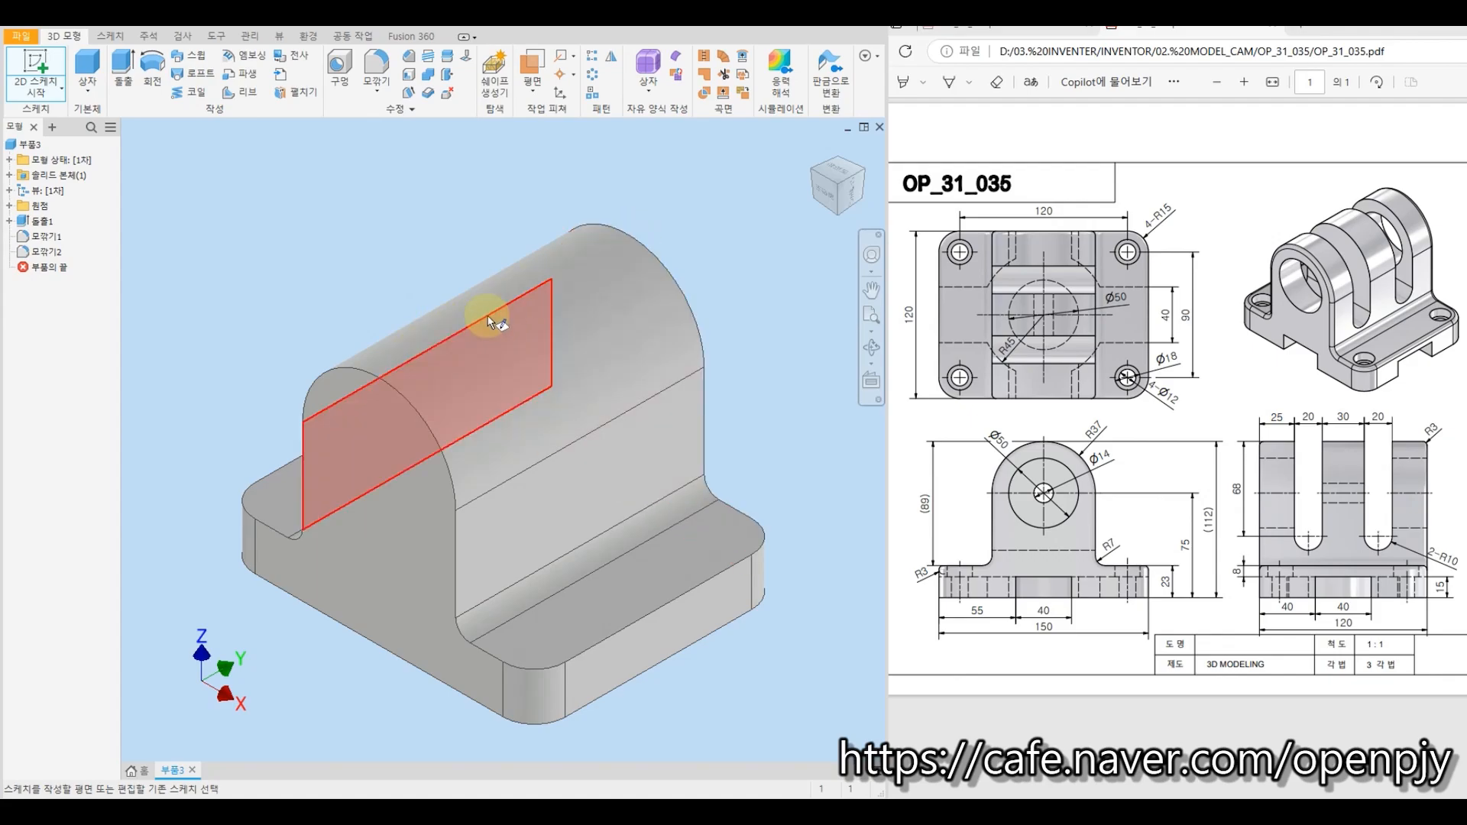
left_click(10, 205)
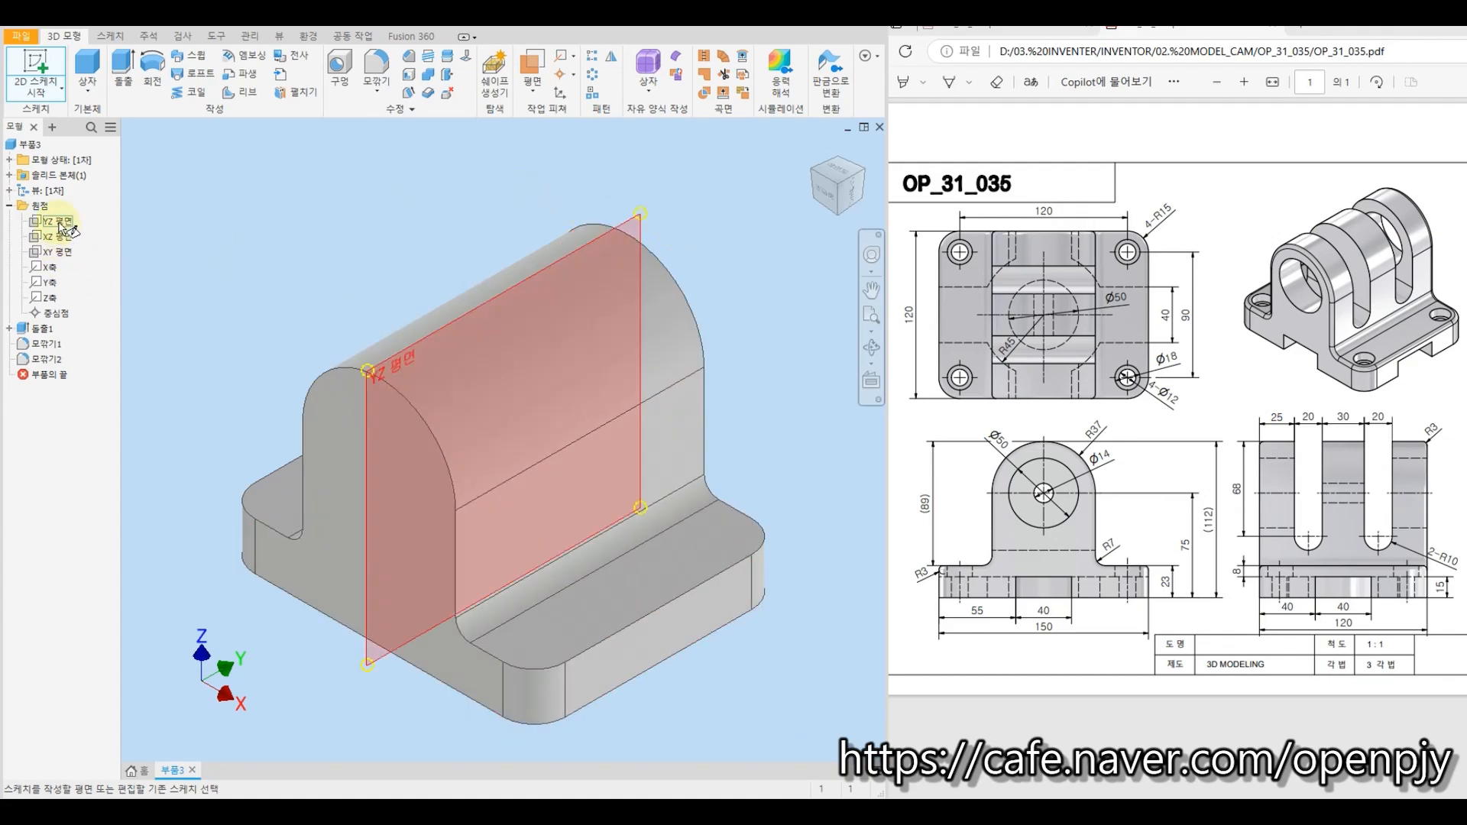
left_click(65, 222)
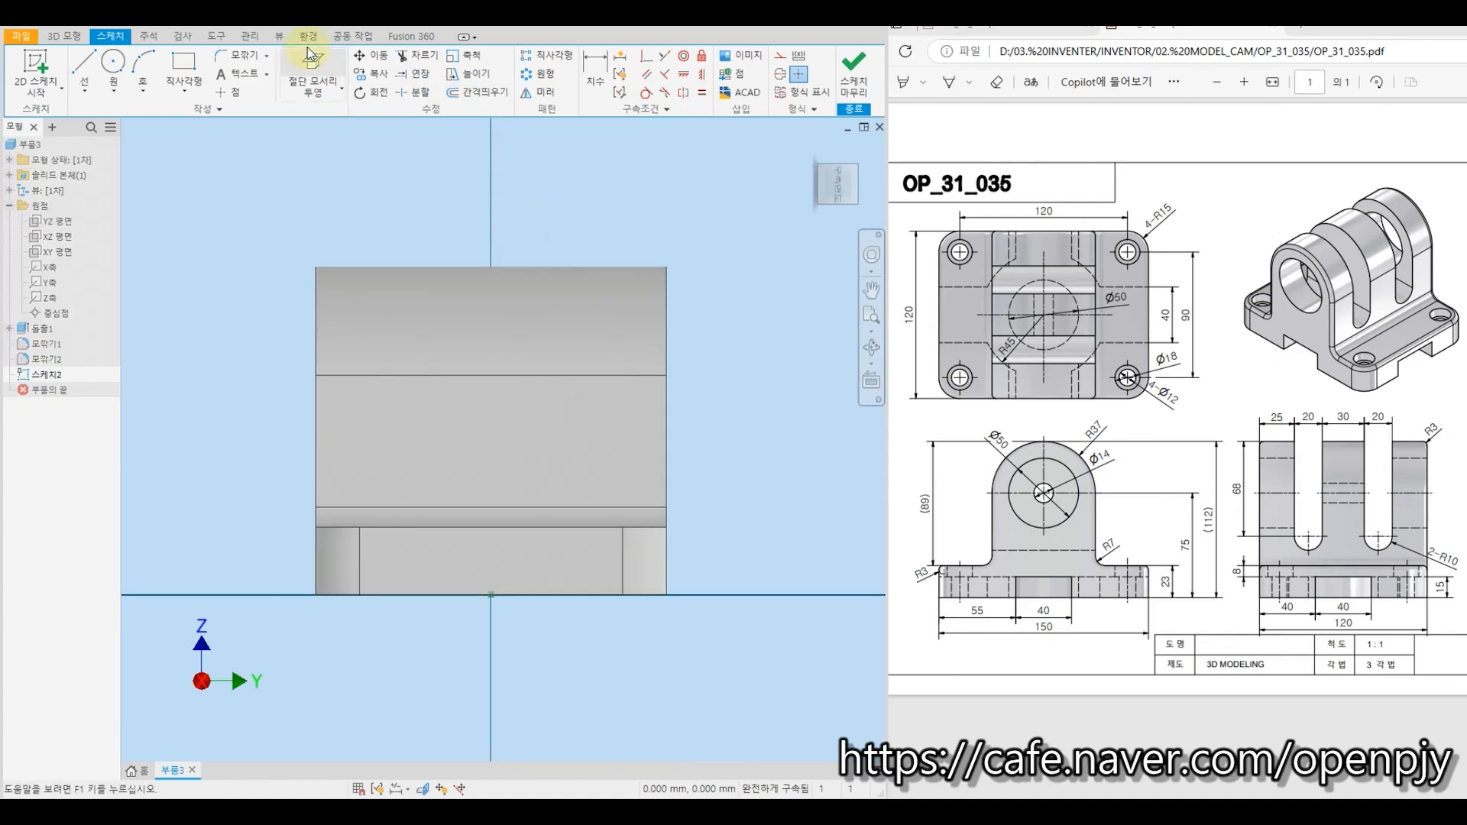
left_click(312, 59)
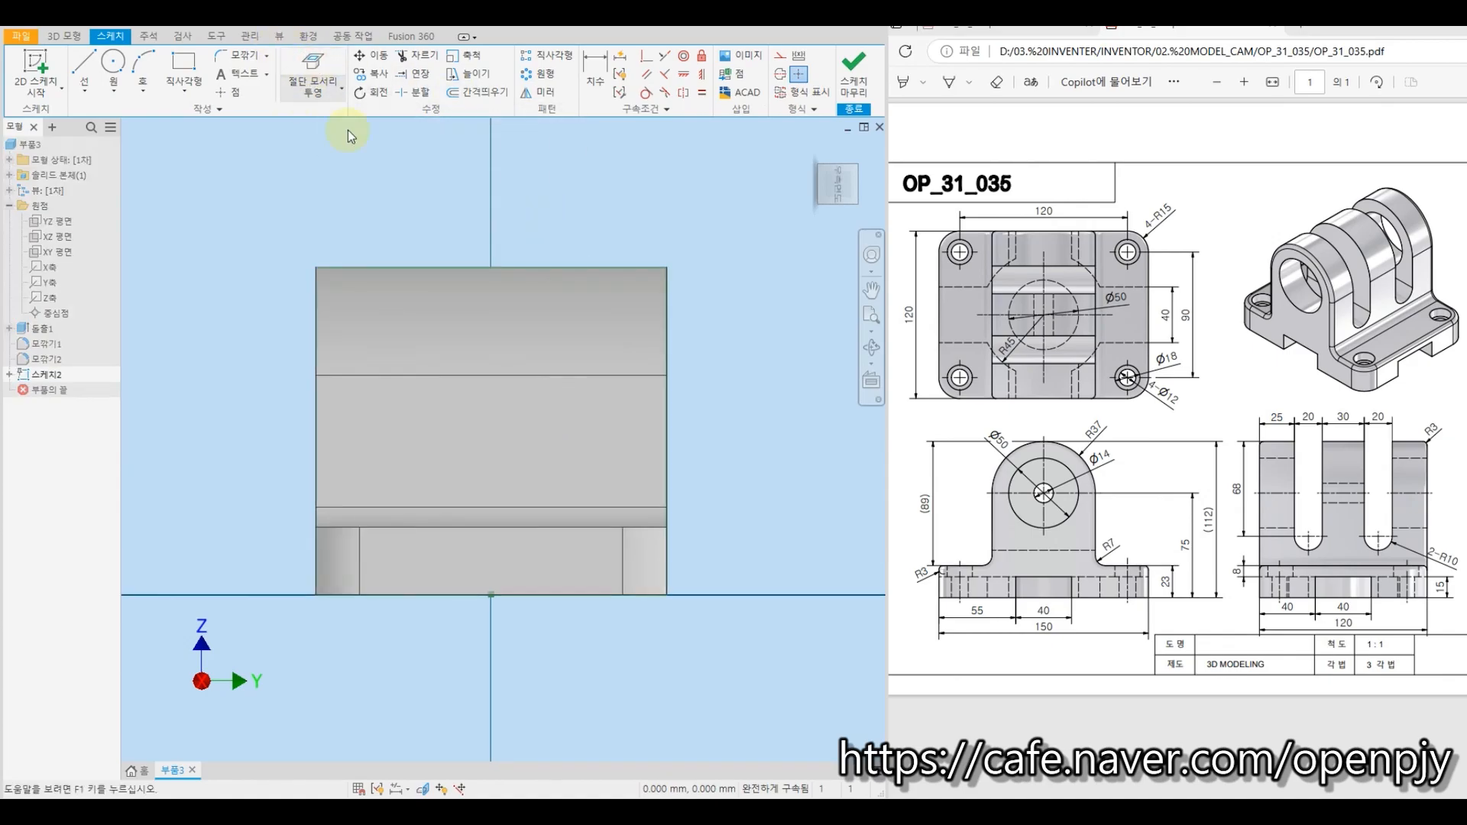
middle_click_drag(424, 206, 458, 271, "shift")
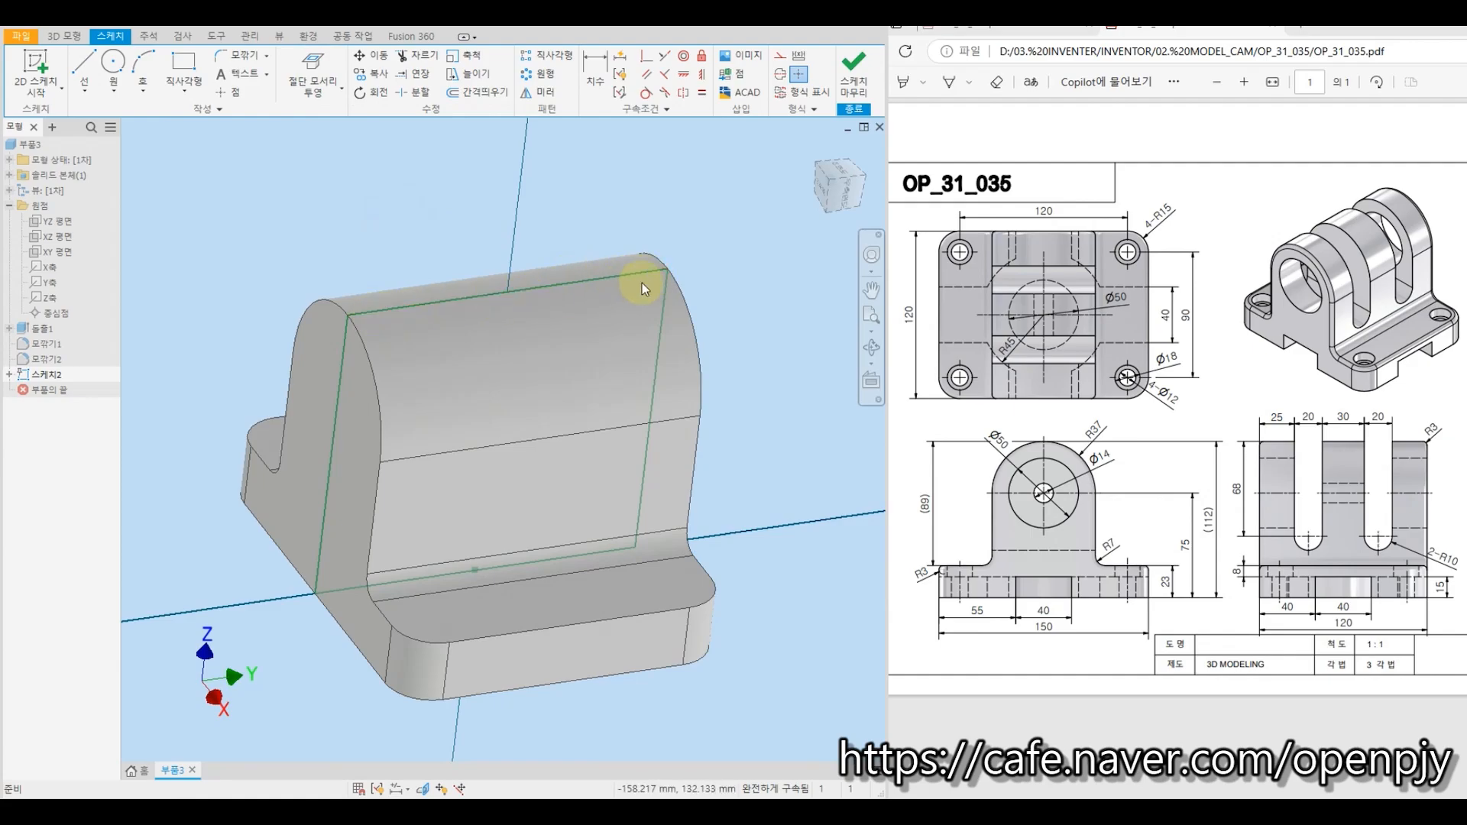
key("Page_Up")
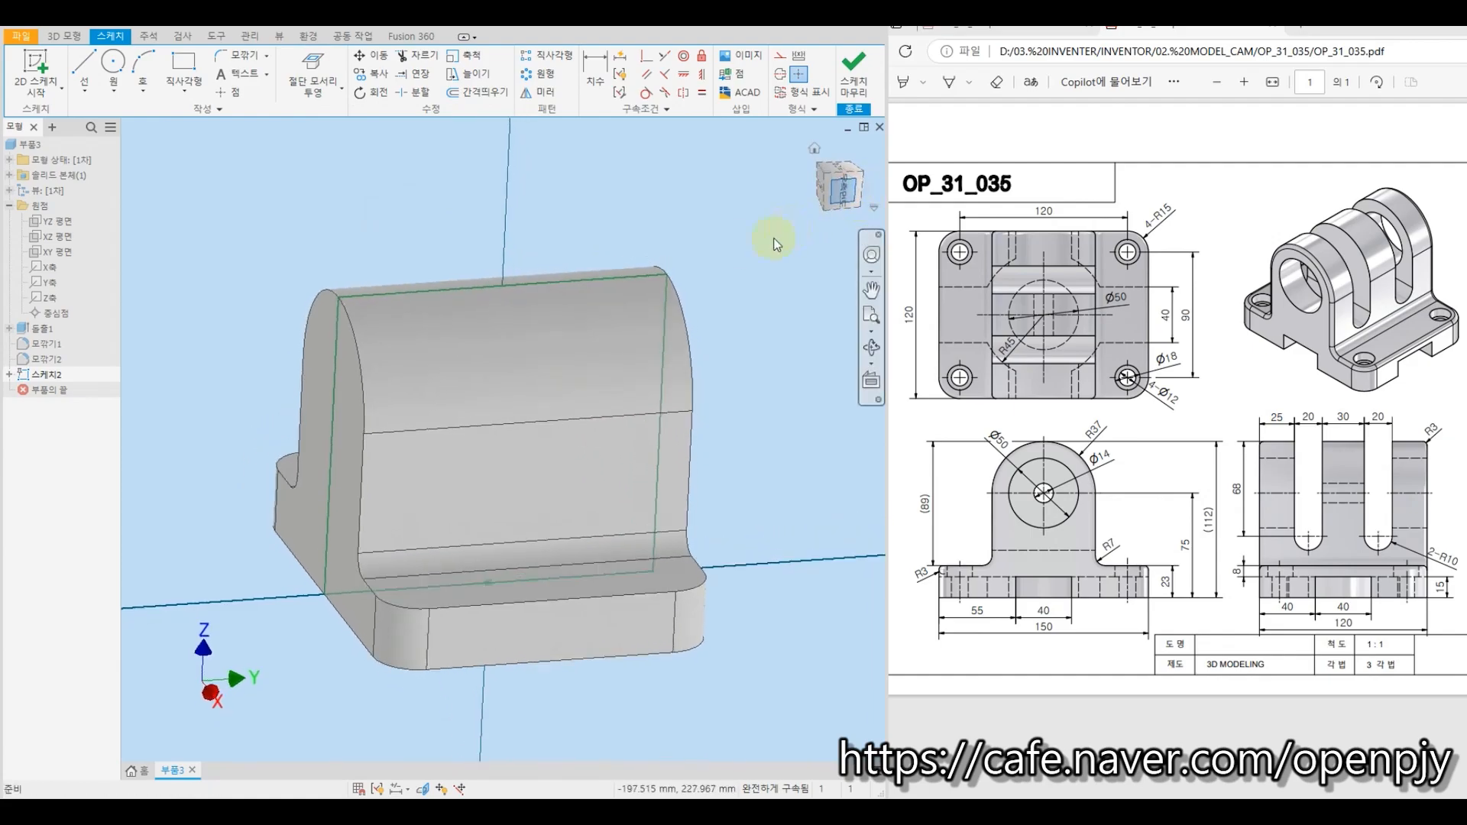
Sketch two vertical center-to-center slots crossing the body's top edge, about 68 mm and 66 mm between centers.
left_click(184, 85)
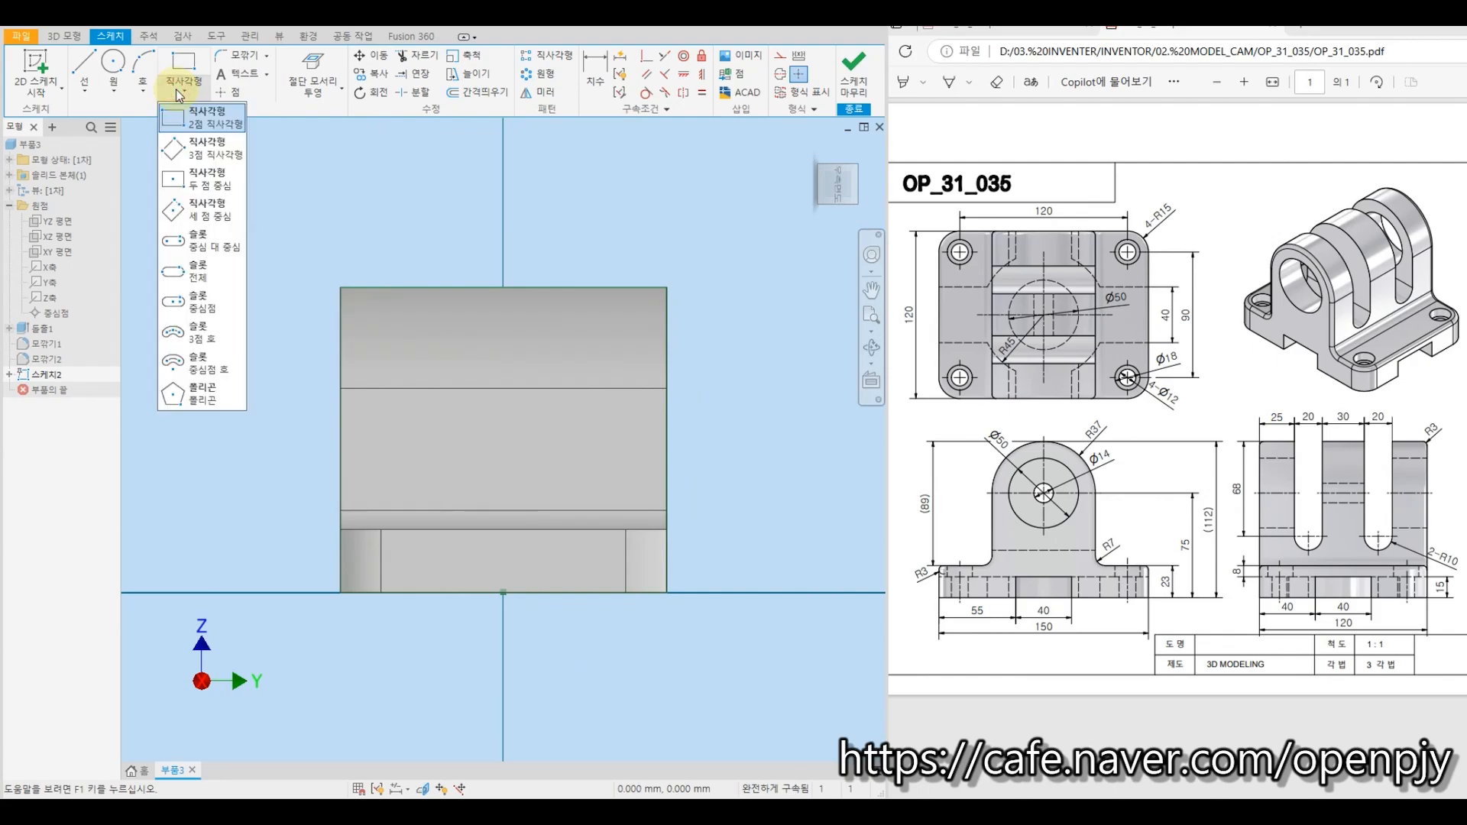
left_click(204, 245)
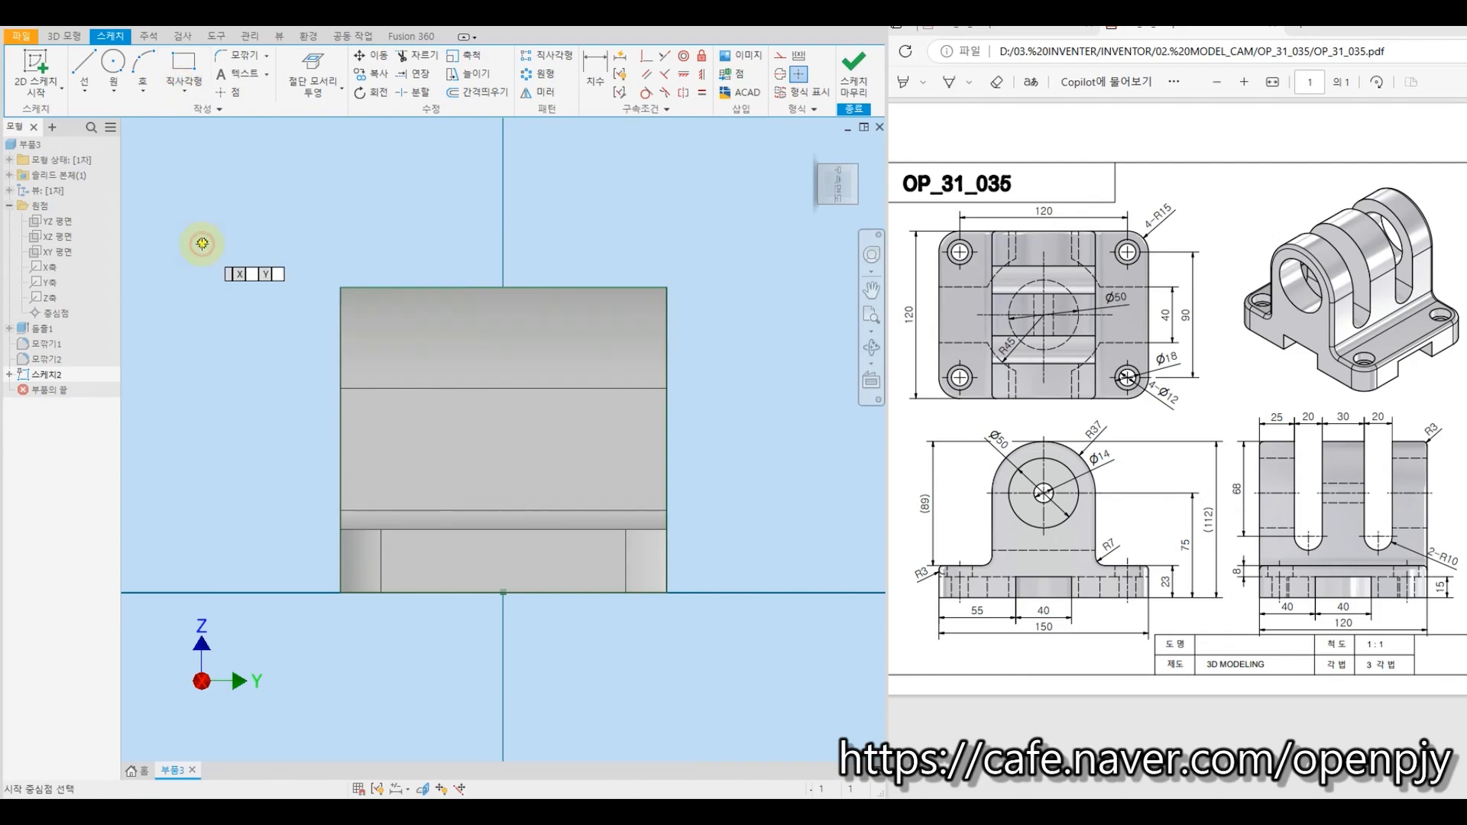
left_click(425, 422)
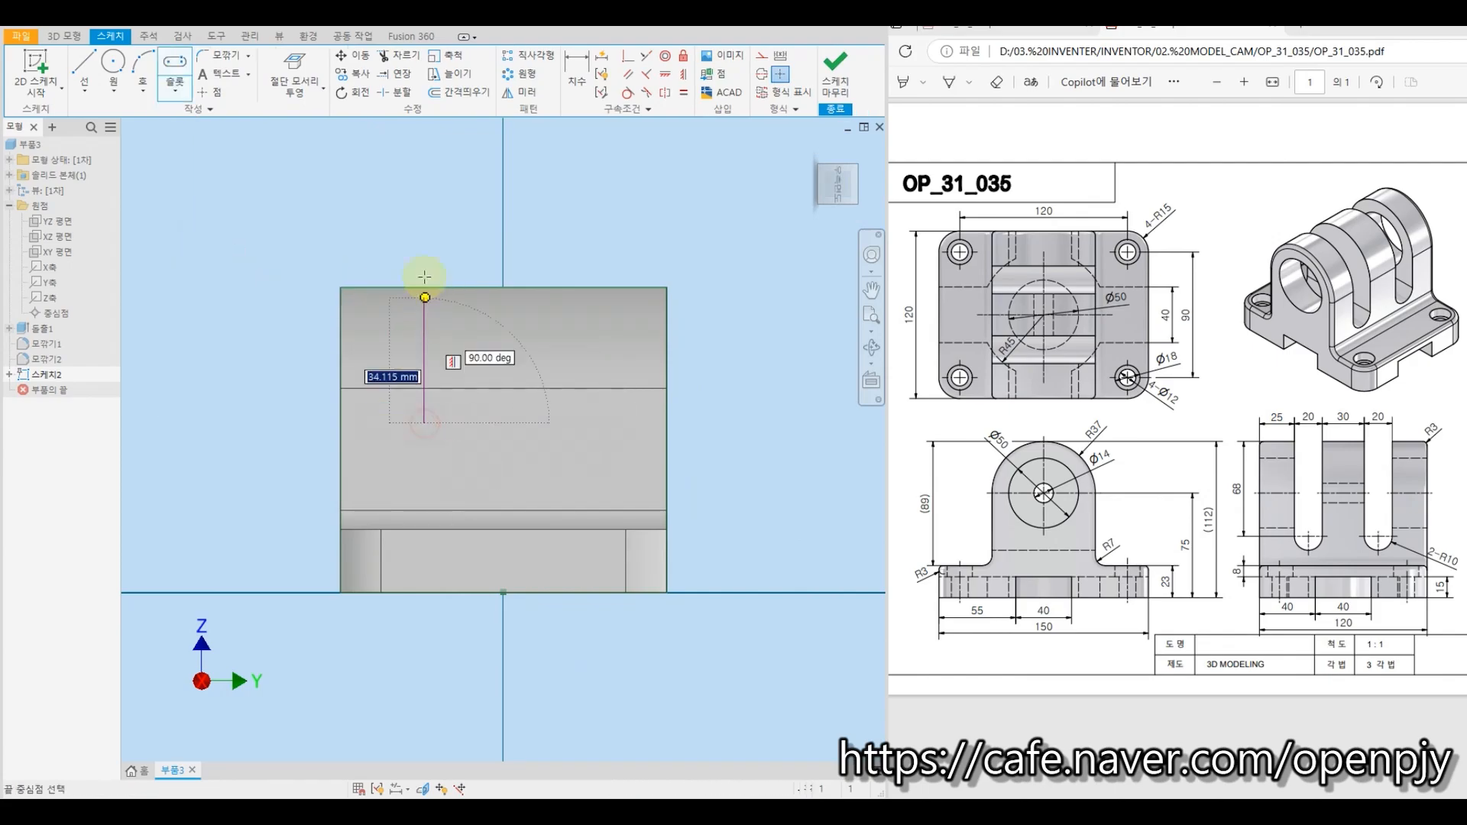
left_click(425, 237)
left_click(446, 247)
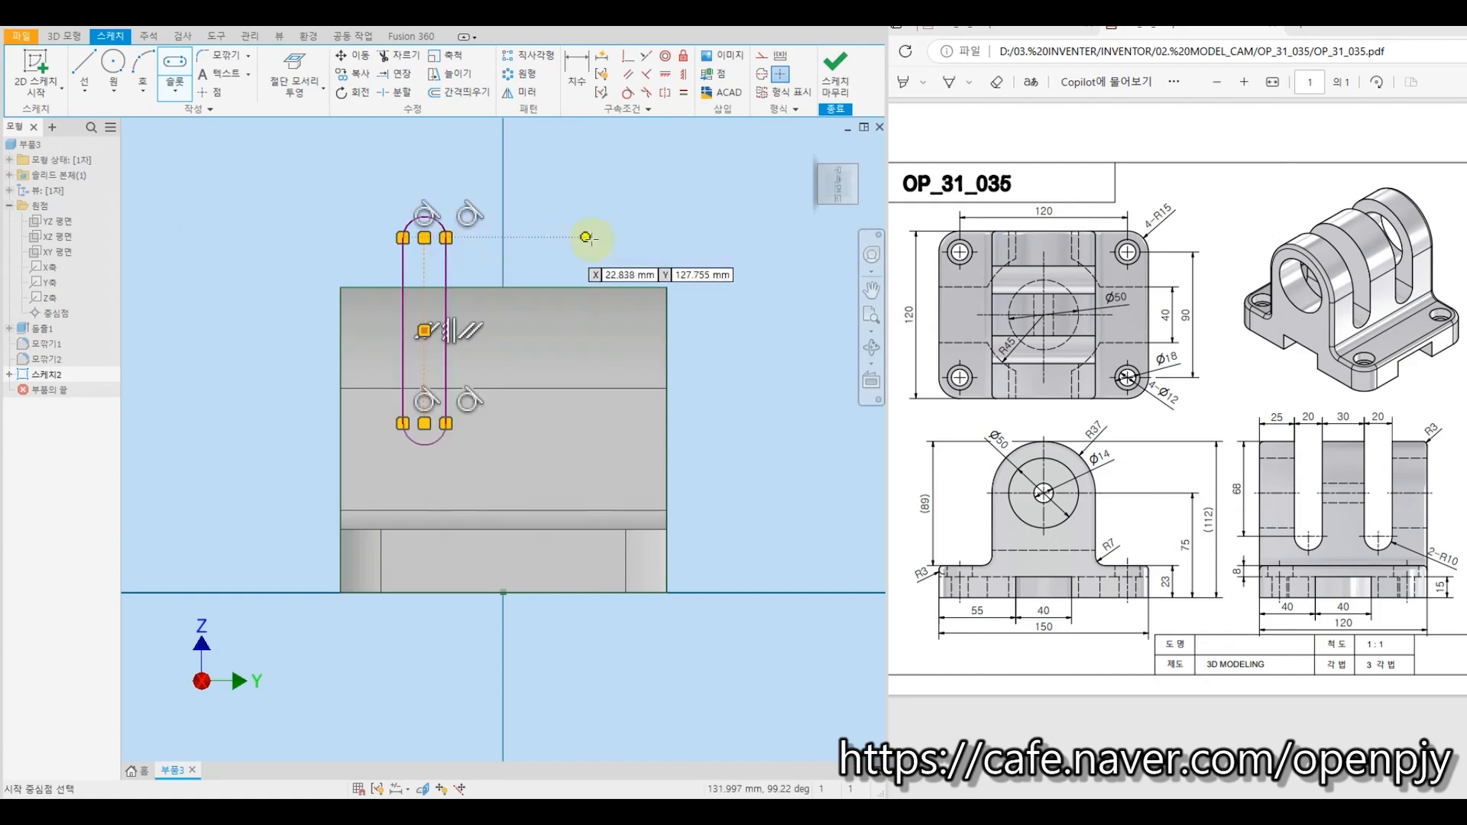
left_click(566, 249)
left_click(566, 426)
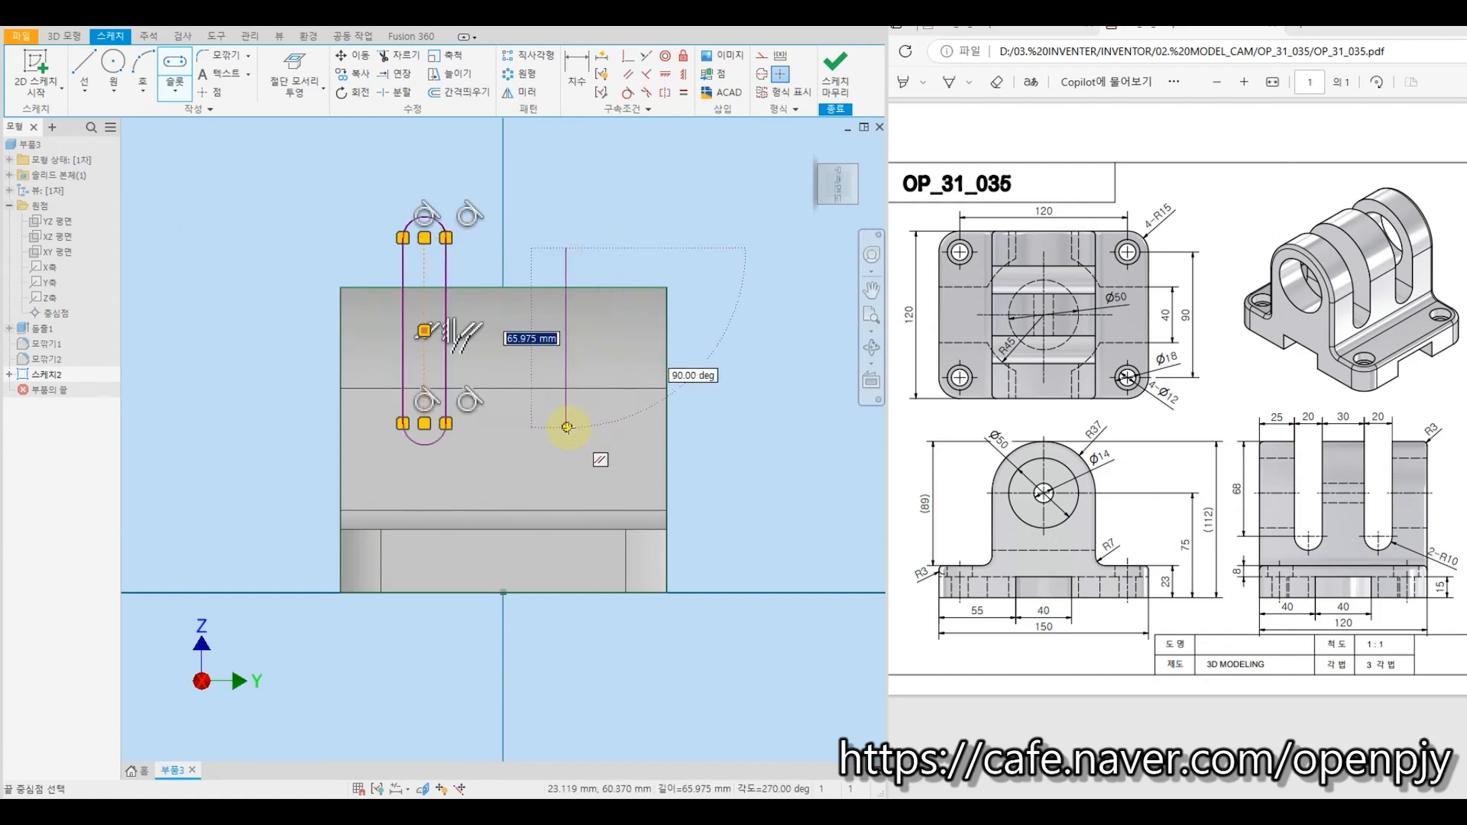
left_click(590, 314)
key("Escape")
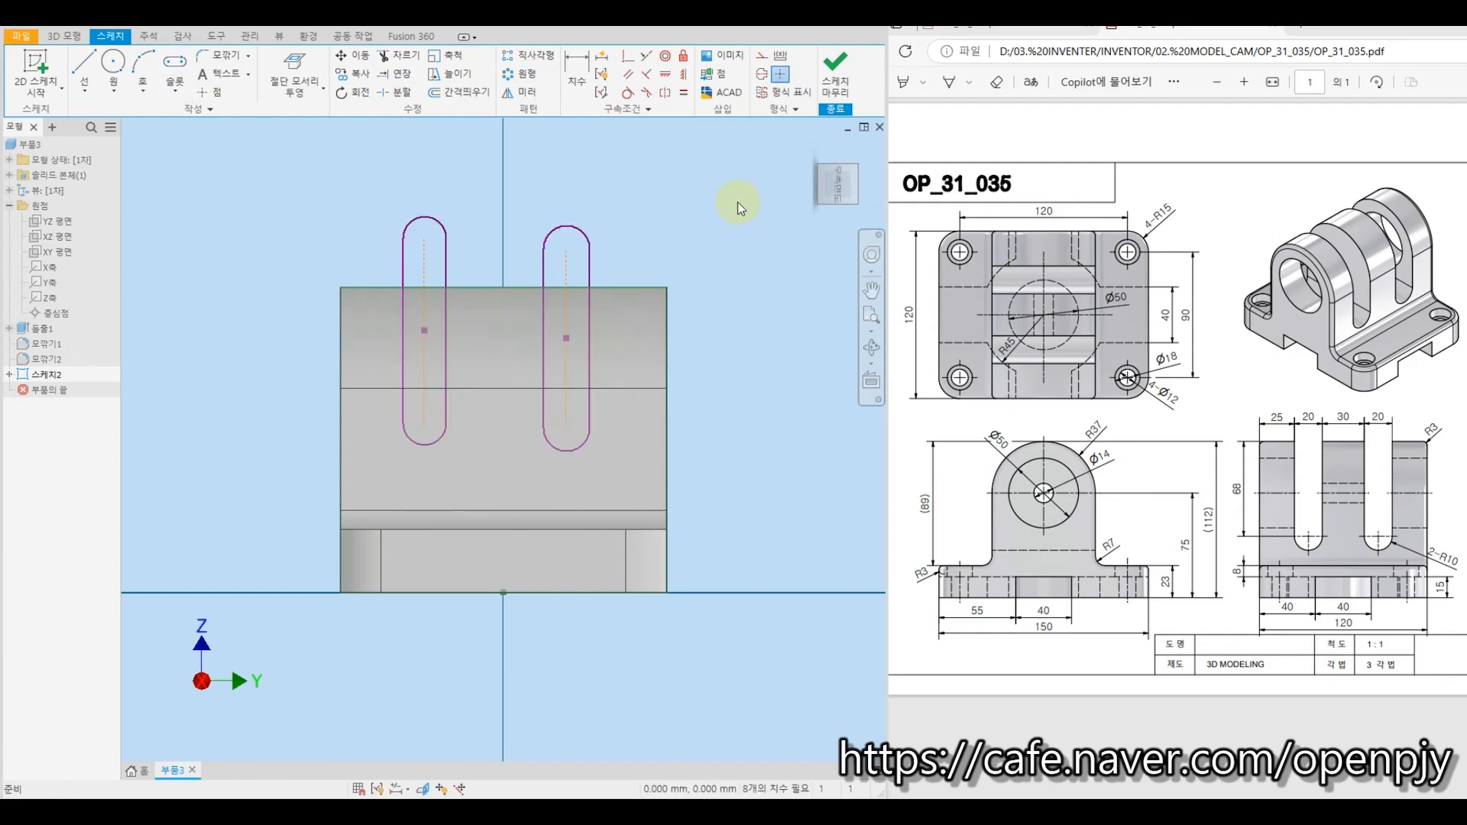
Apply an equal constraint to the lower end arcs of the two slots.
left_click(683, 95)
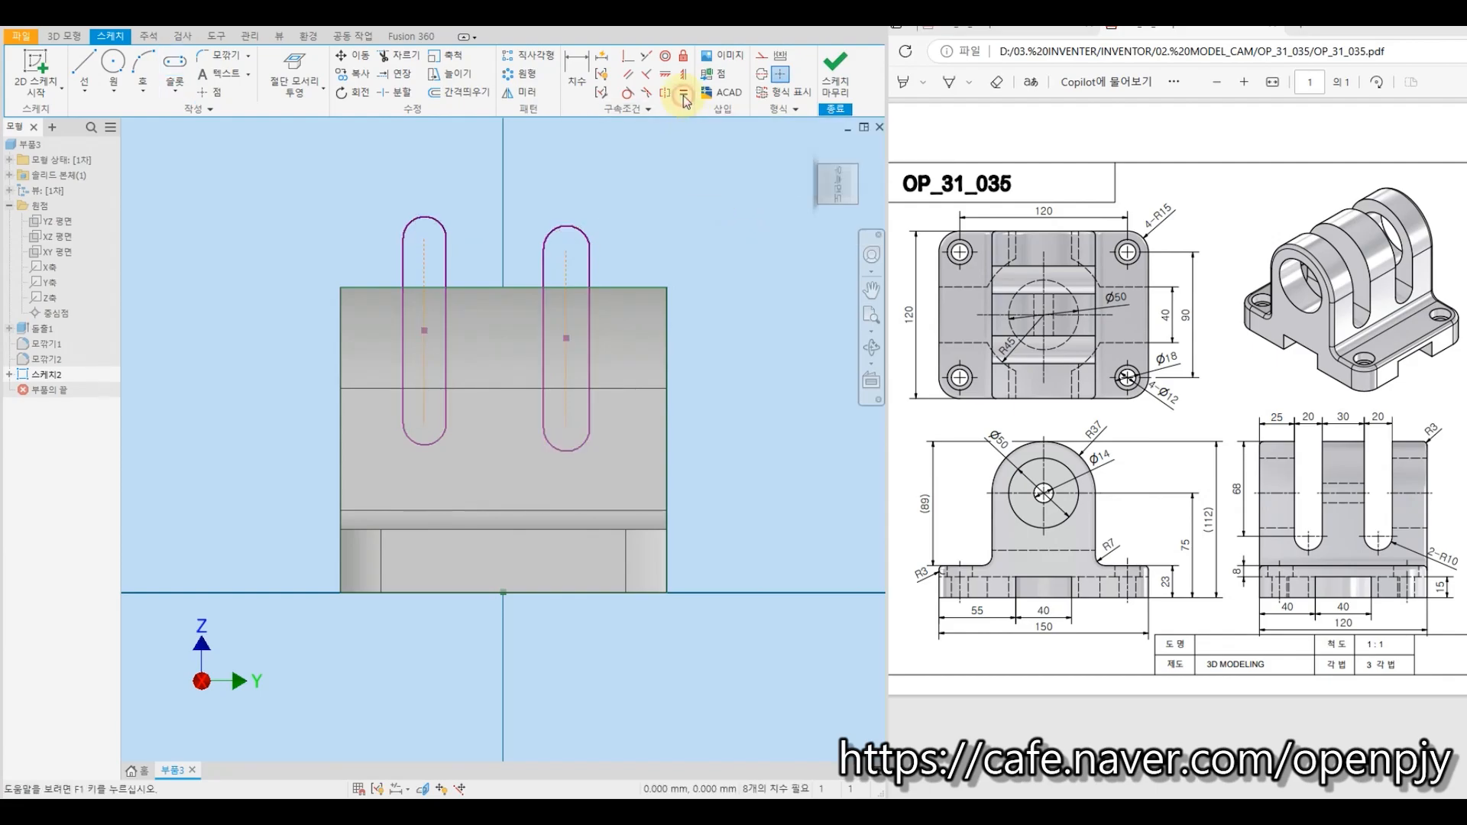
left_click(571, 452)
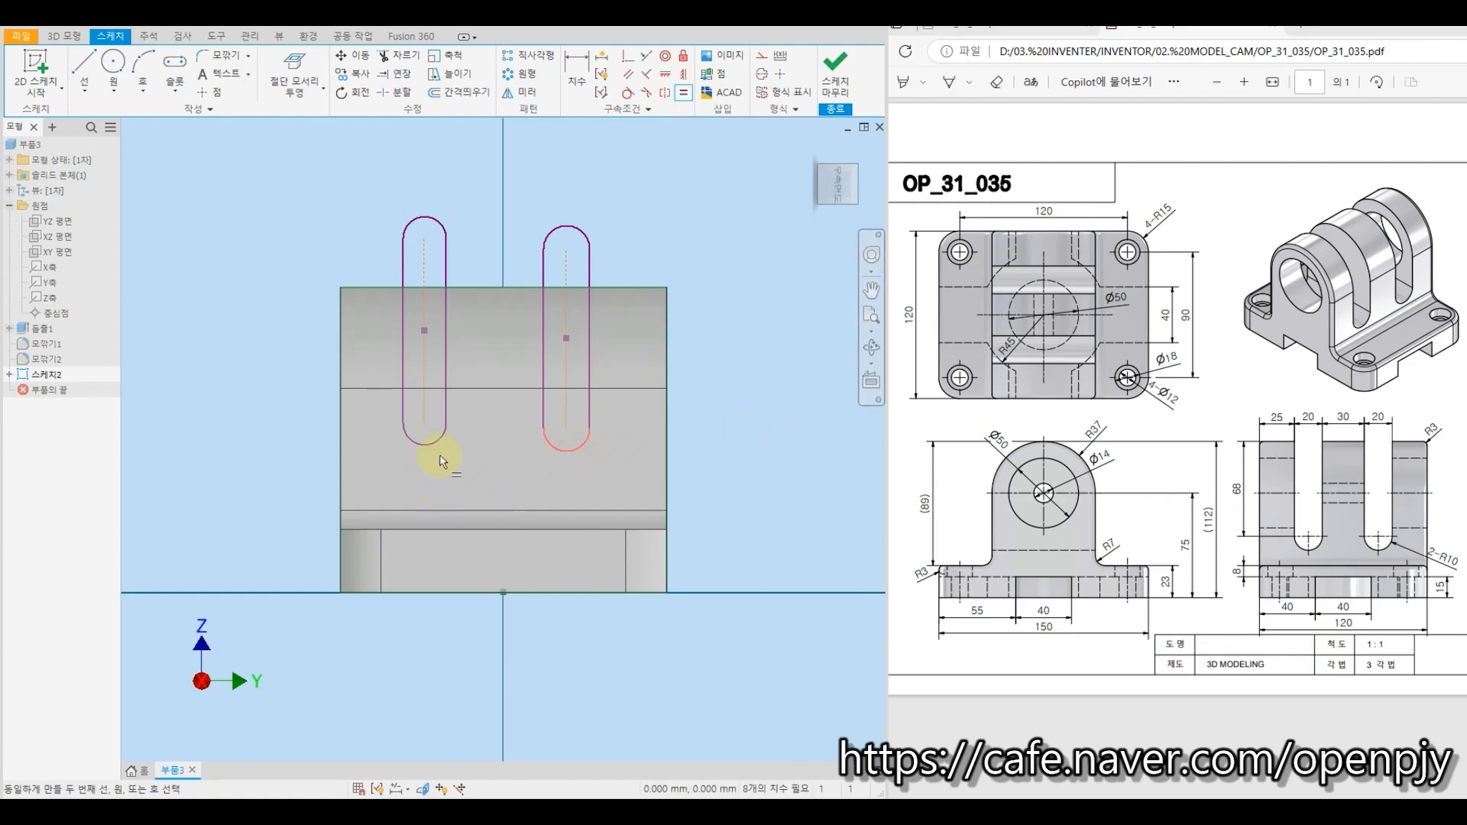
left_click(437, 444)
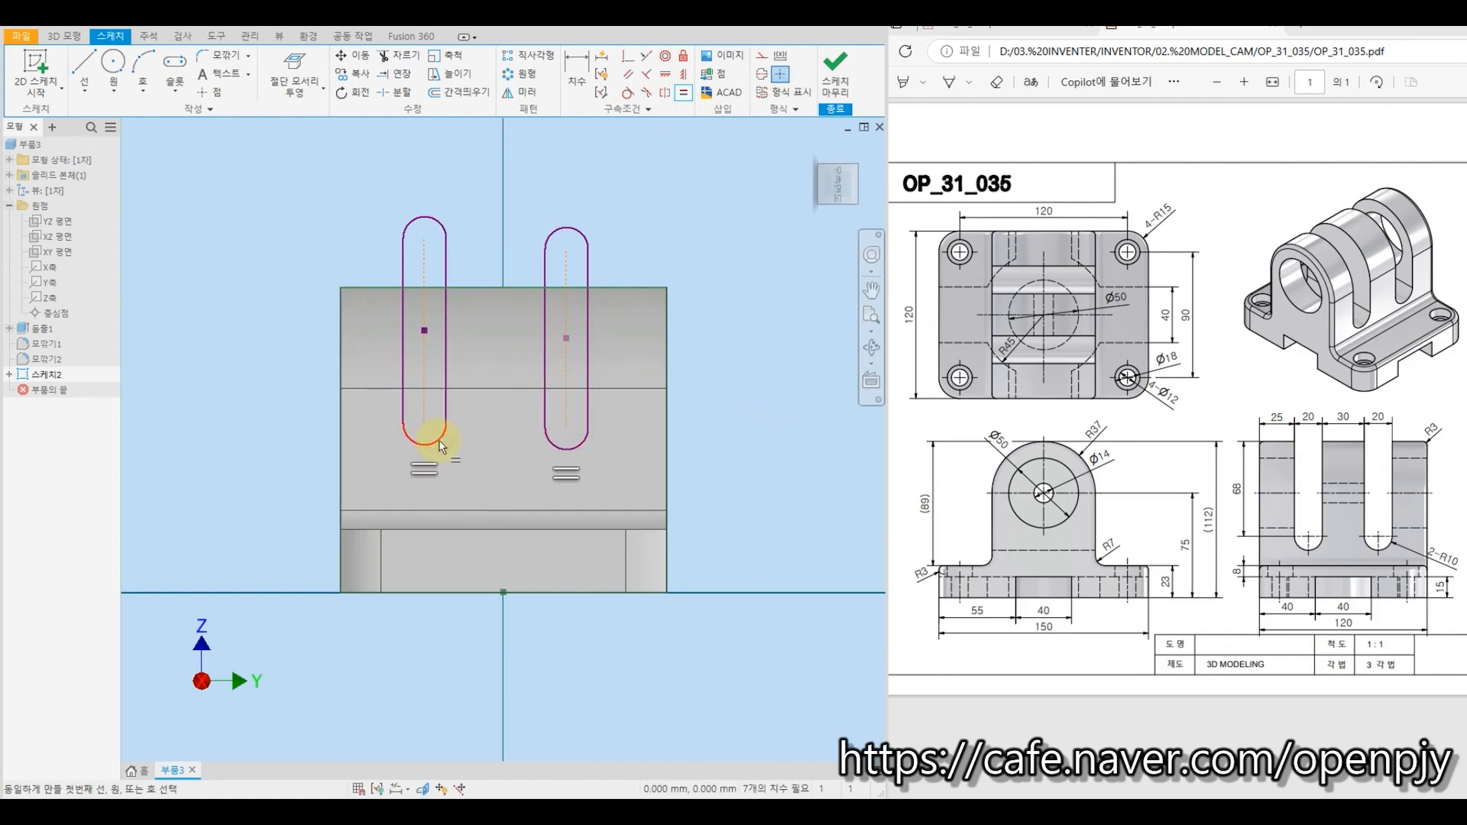
Dimension the distance from the body's left edge to the left slot's nearest side as 25 mm.
left_click(577, 66)
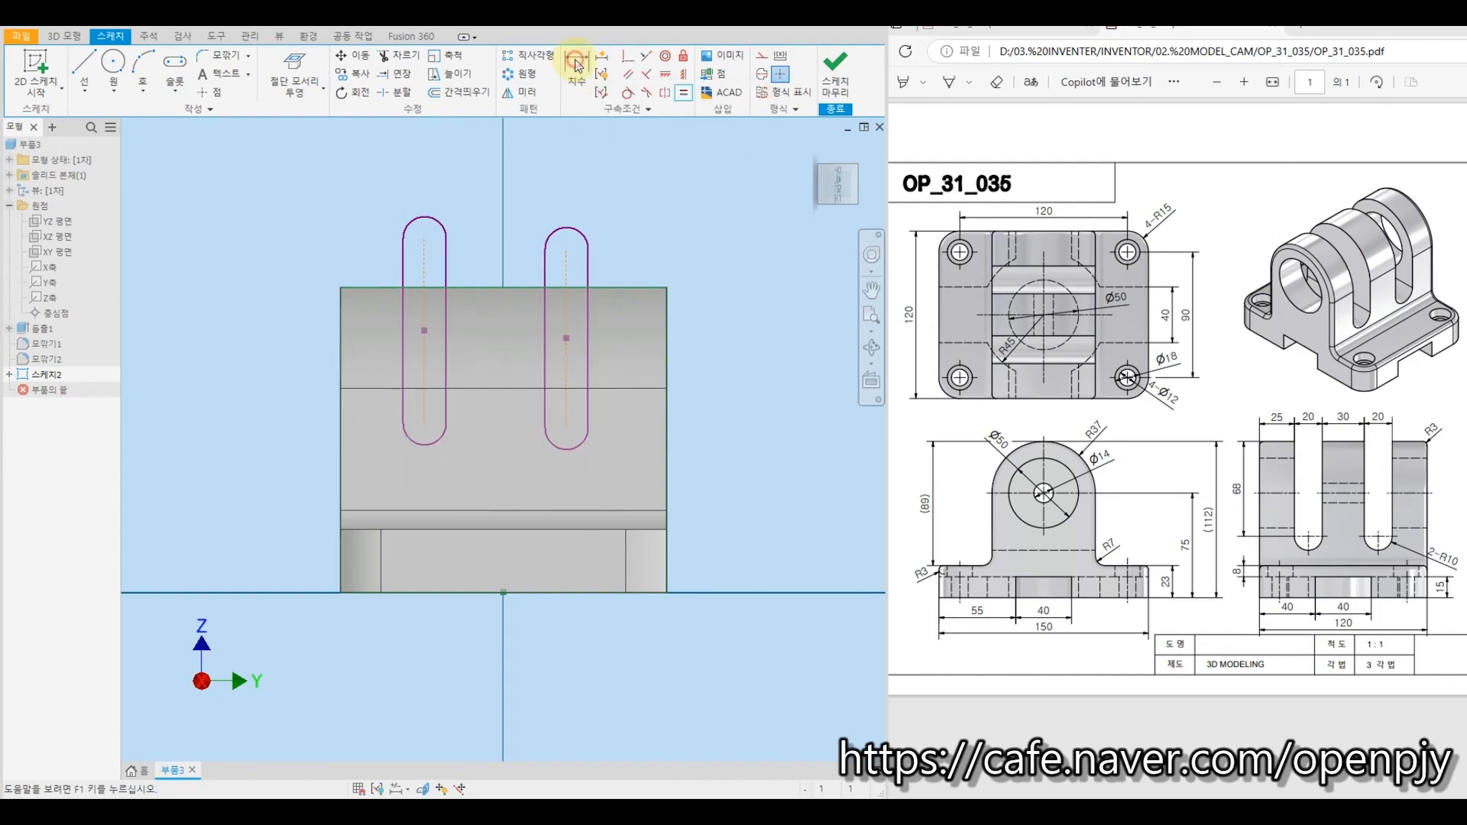
left_click(342, 297)
left_click(403, 279)
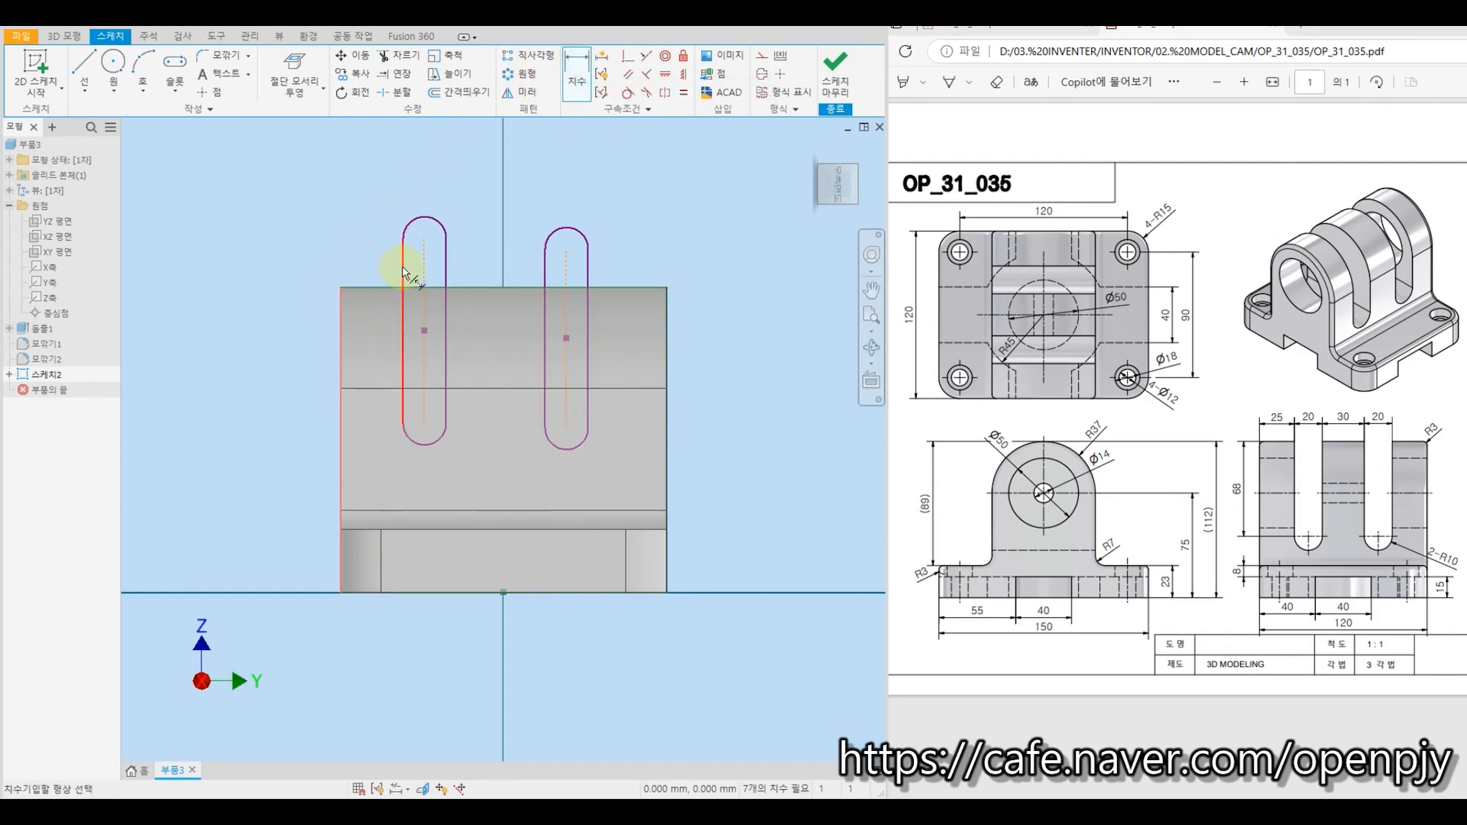
left_click(368, 256)
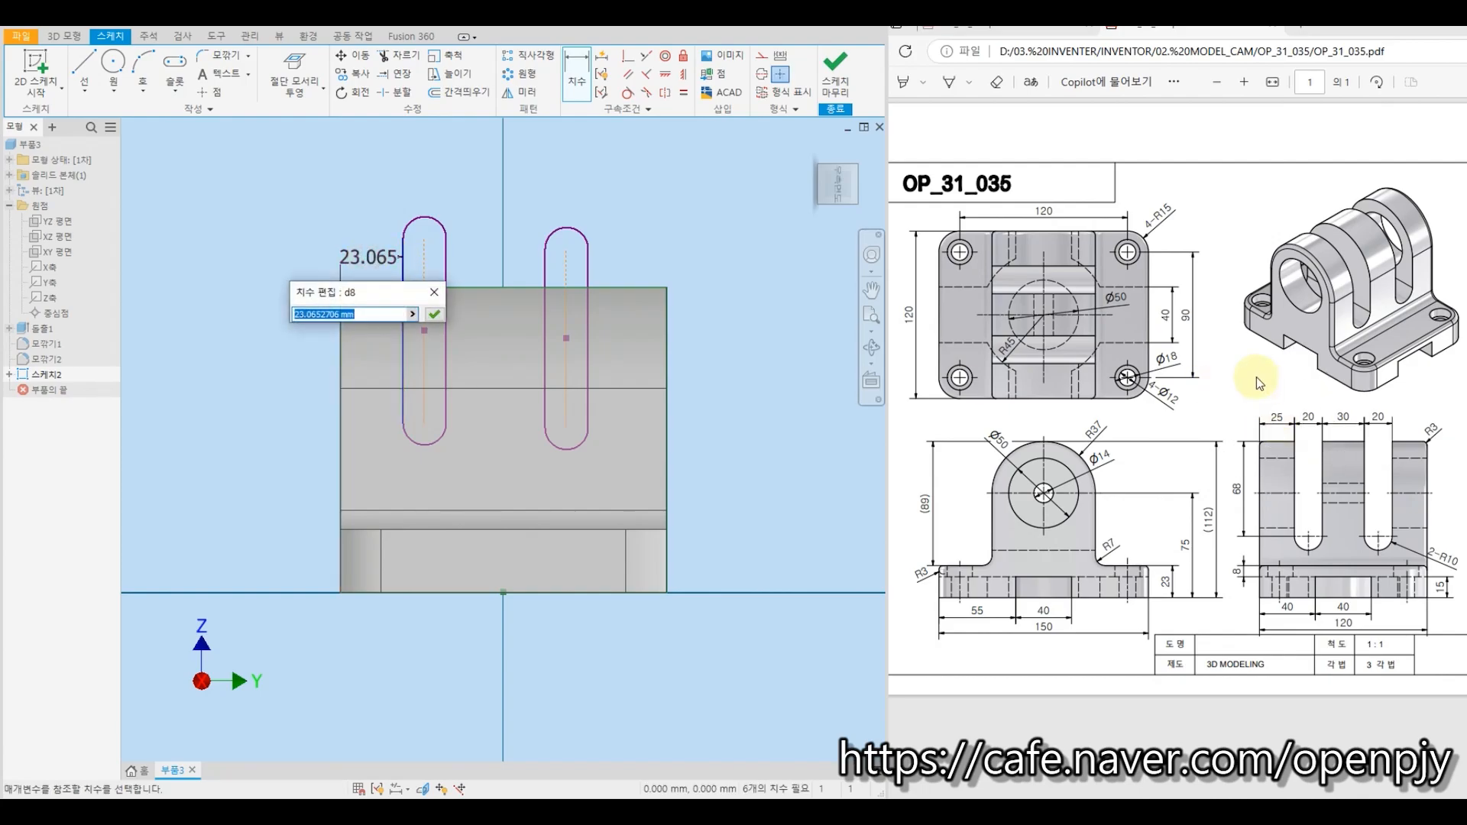
type("25")
key("Return")
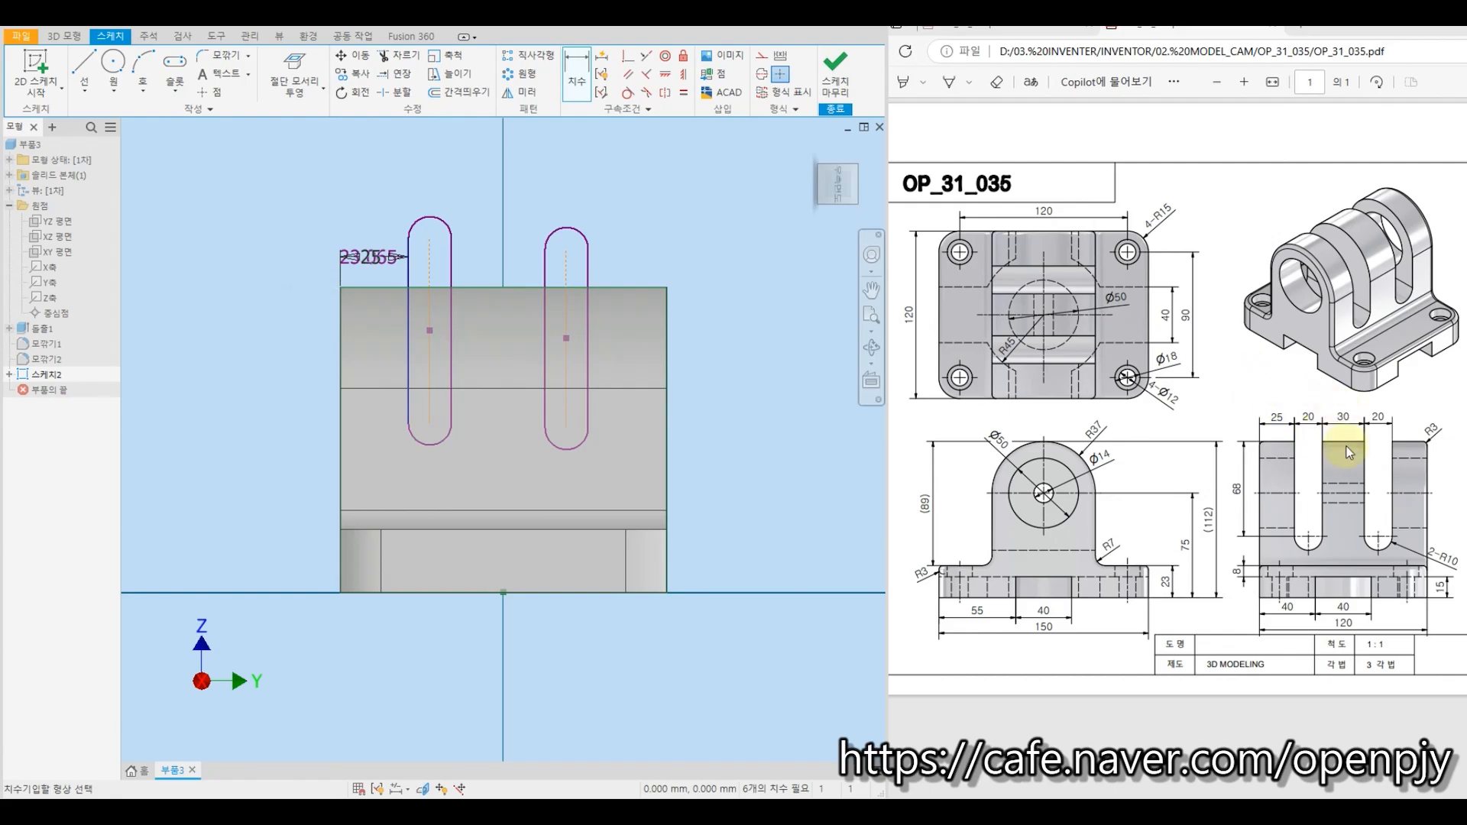
Dimension the left slot's width between its two straight sides as 20 mm.
left_click(411, 277)
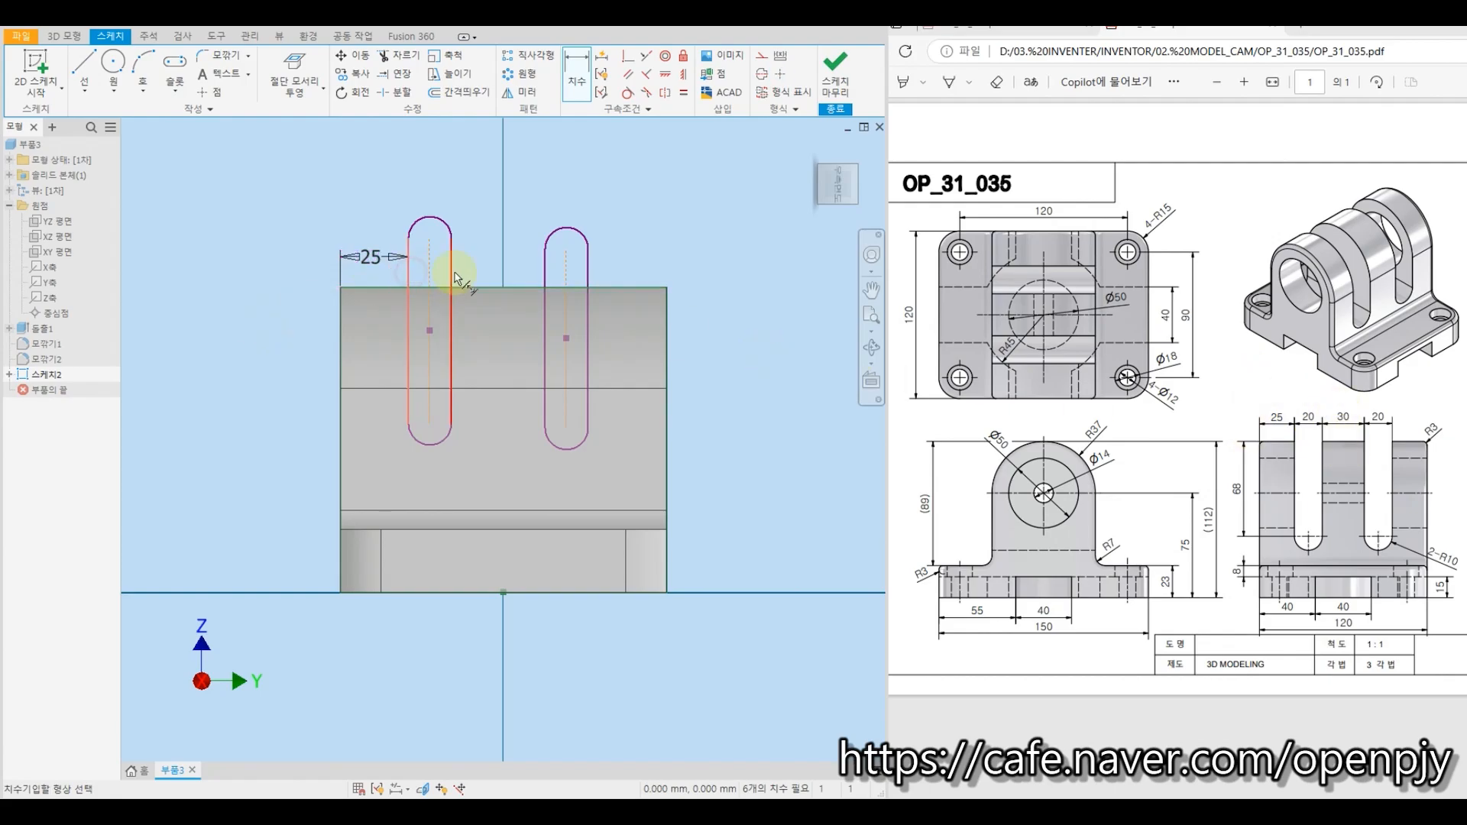
left_click(455, 279)
left_click(441, 197)
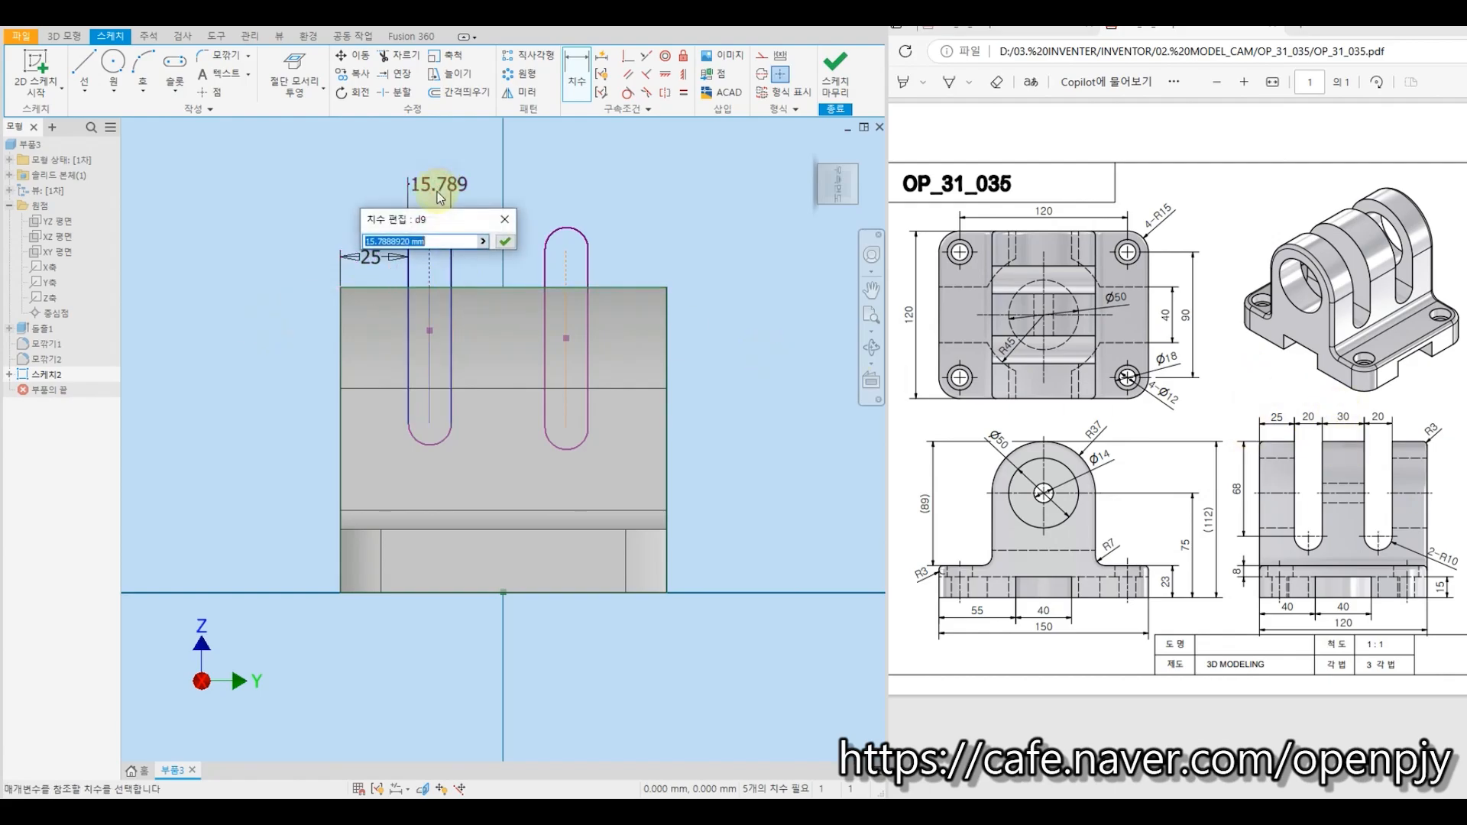
type("20")
key("Return")
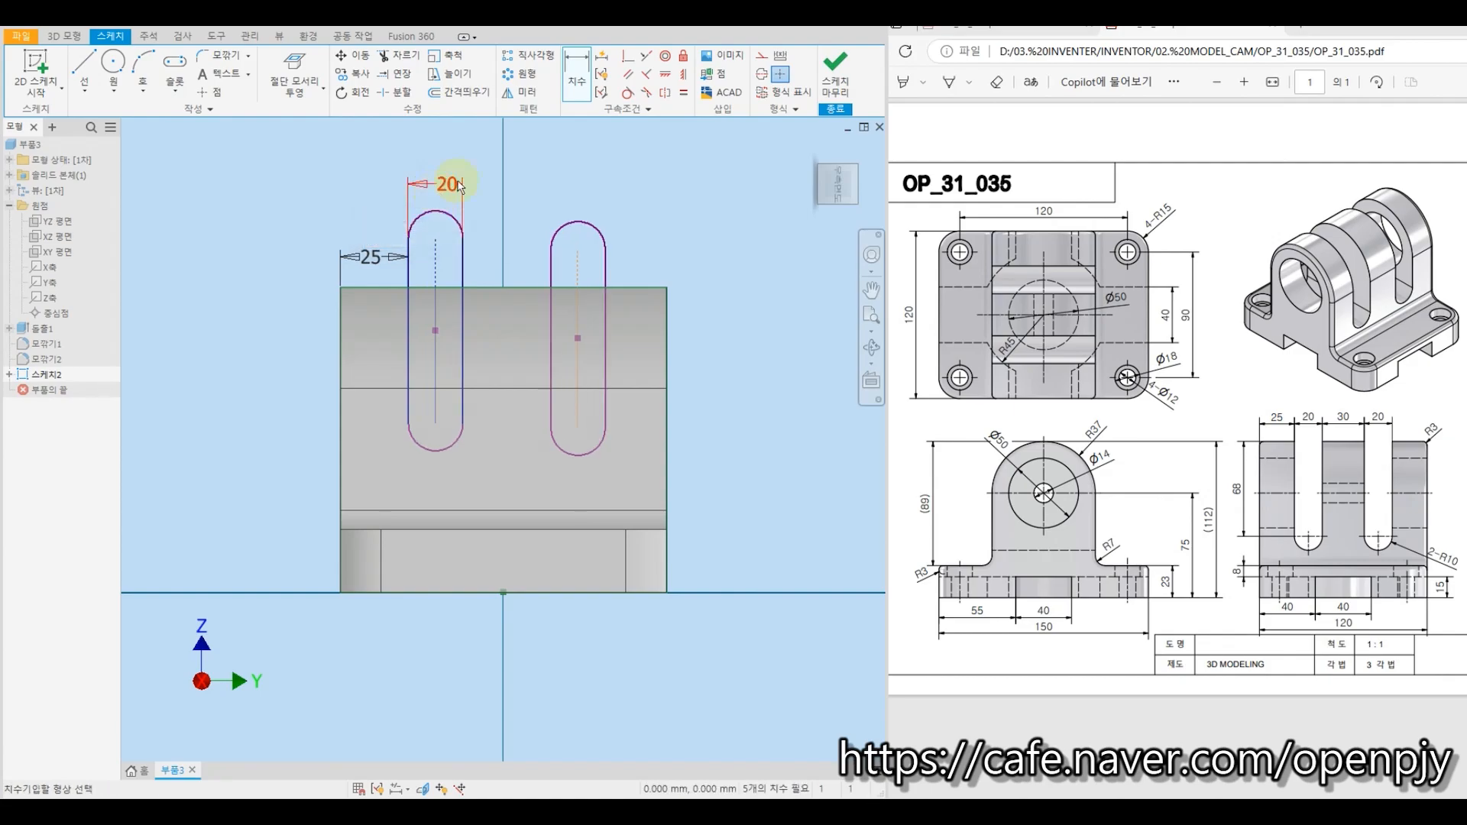
Dimension the gap between the facing sides of the two slots as 30 mm.
left_click(462, 268)
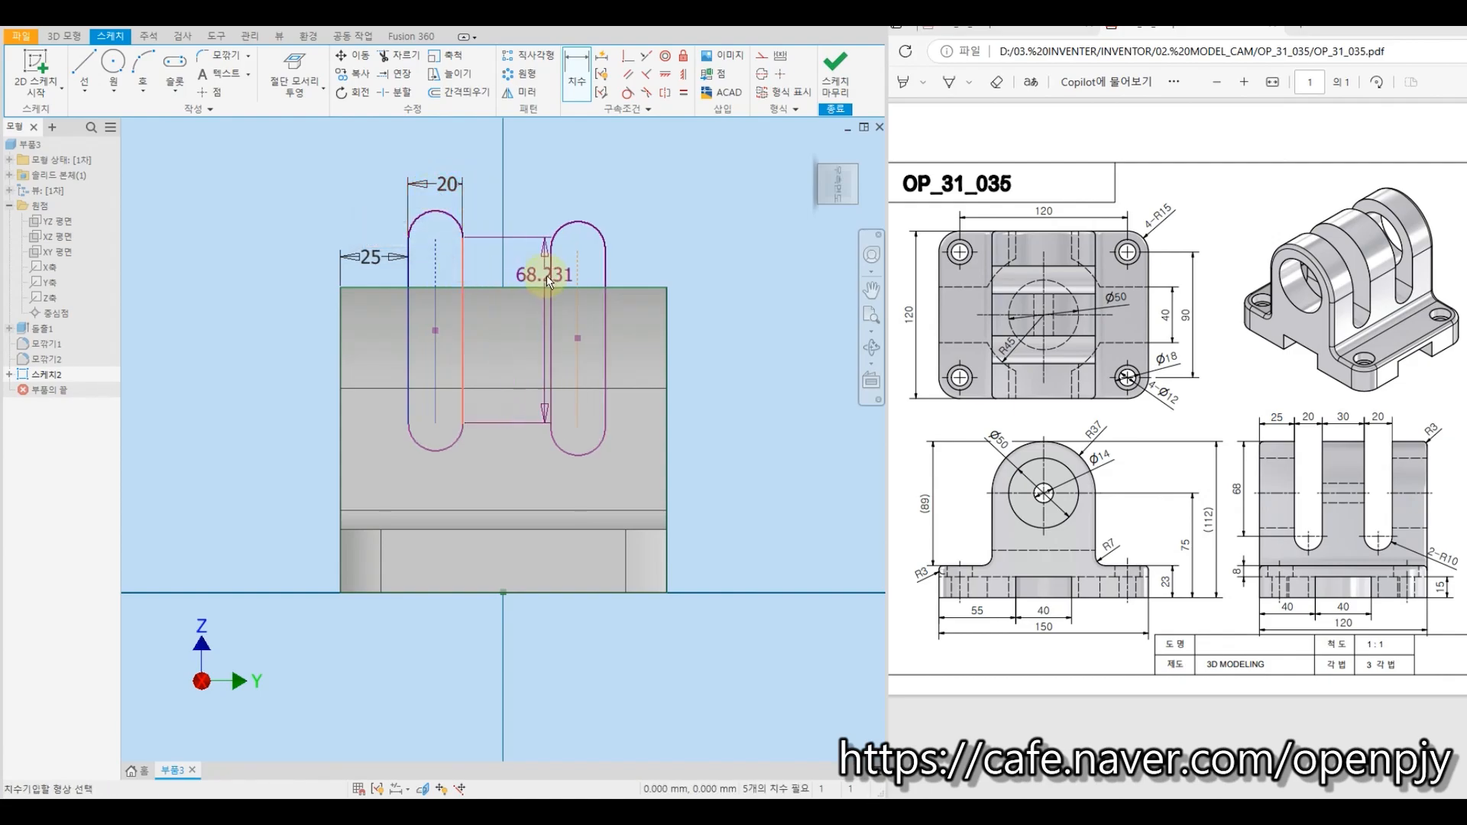
left_click(550, 273)
left_click(511, 224)
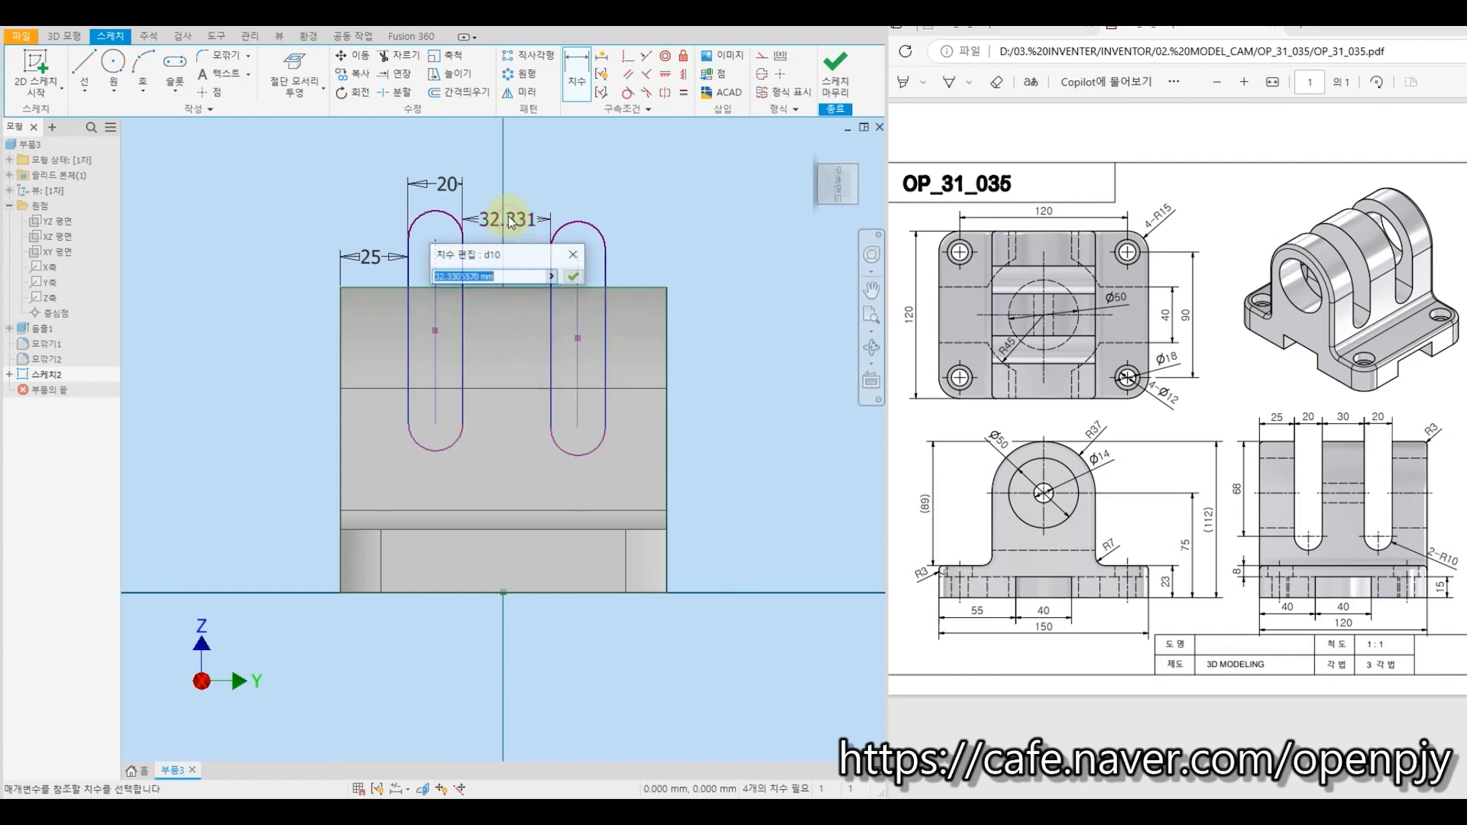
type("30")
key("Return")
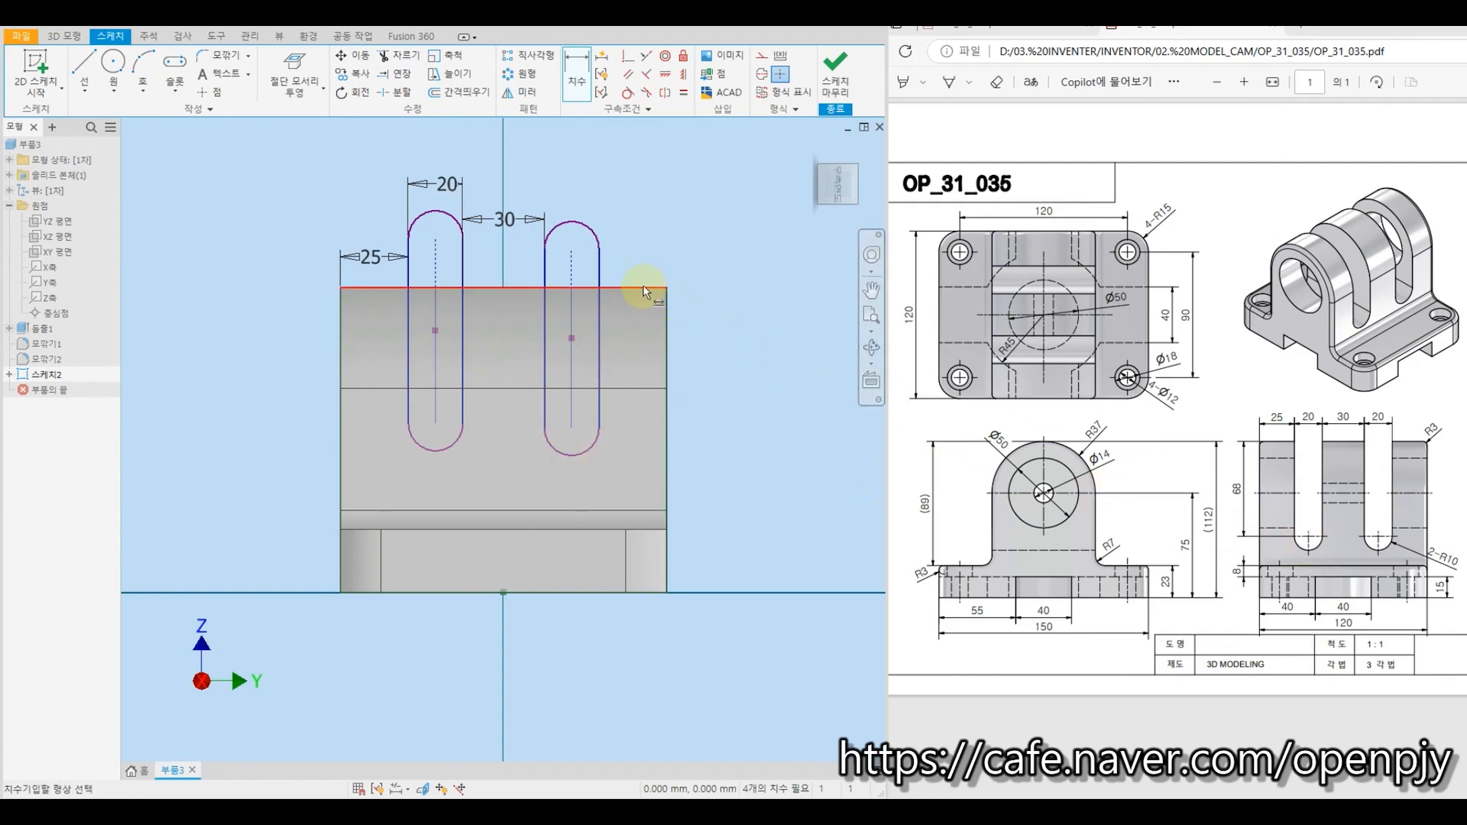
left_click(545, 256)
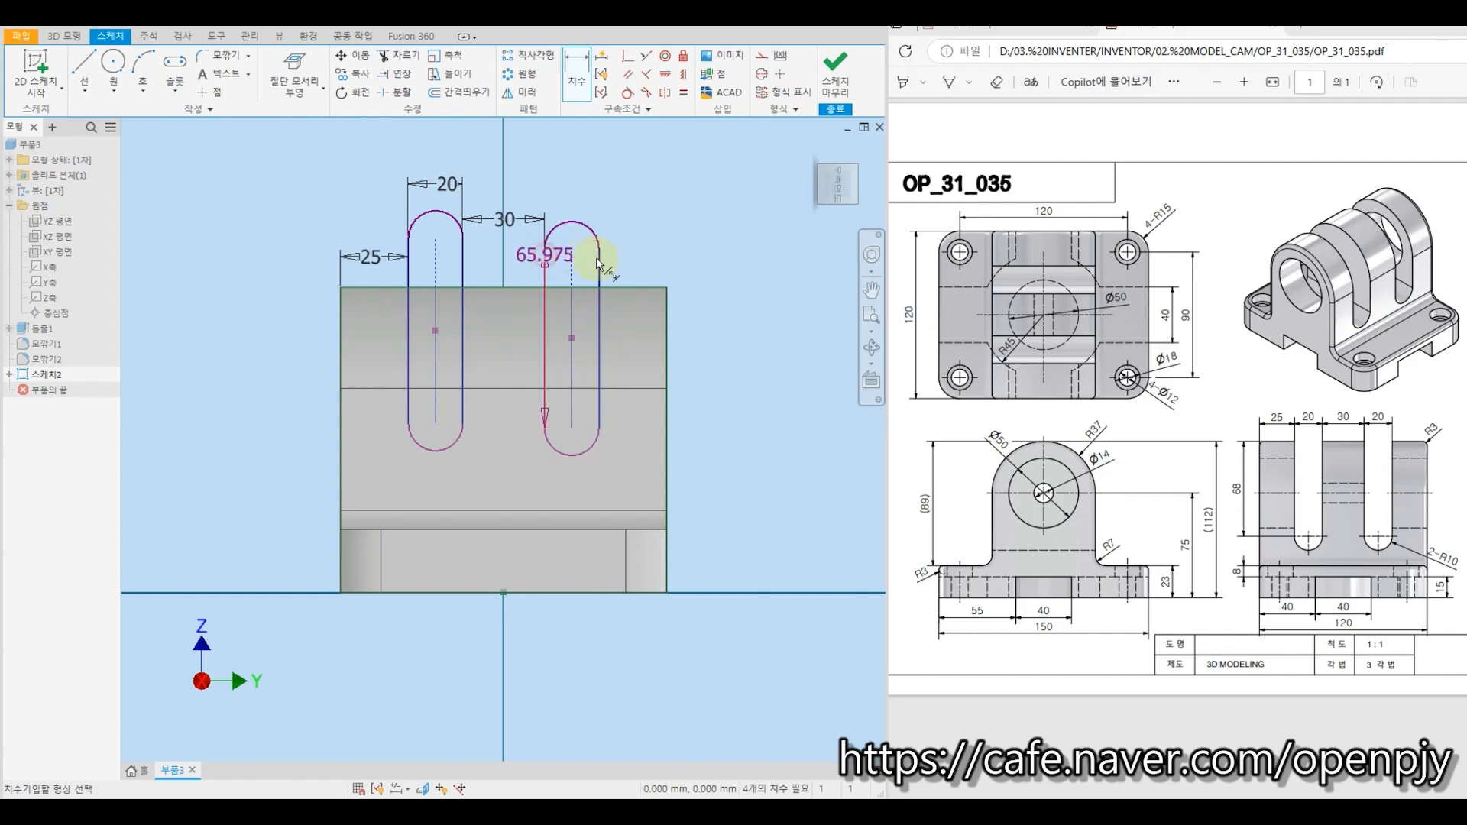
left_click(598, 263)
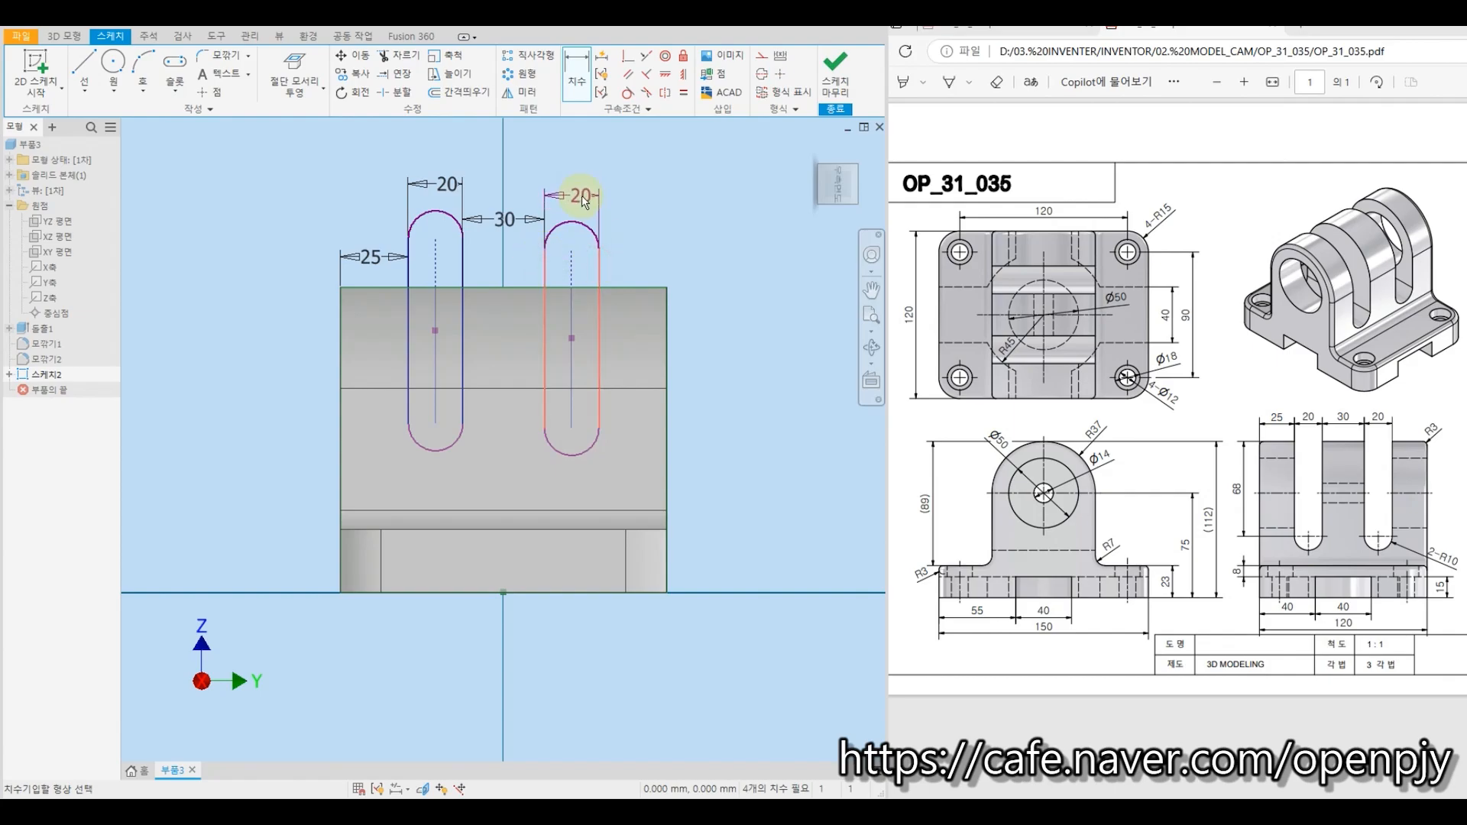
key("Escape")
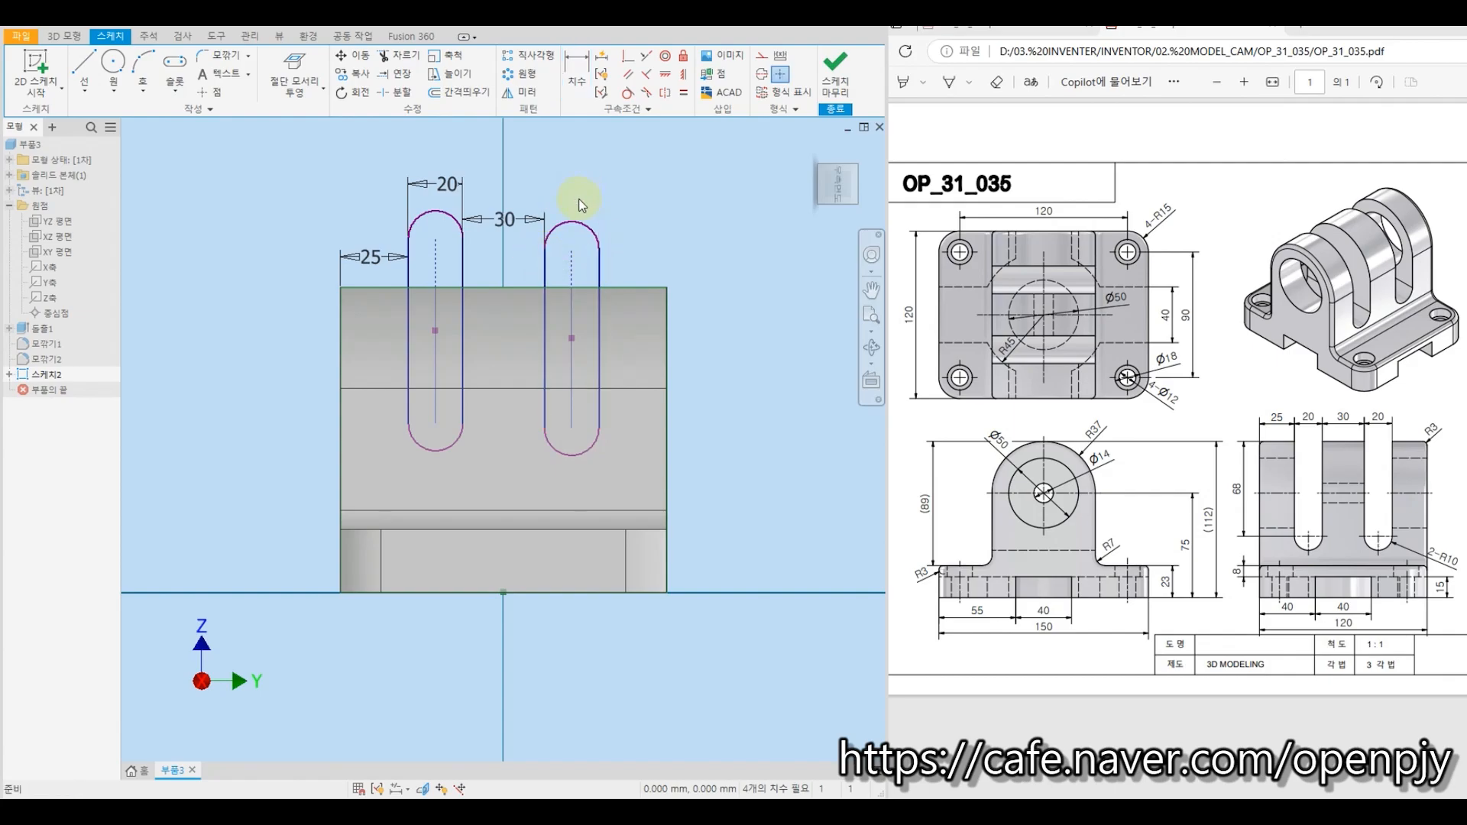
Dimension the right slot's lower arc center 68 mm below the body's top edge, and stretch its upper end farther above the body.
left_click(580, 76)
left_click(631, 290)
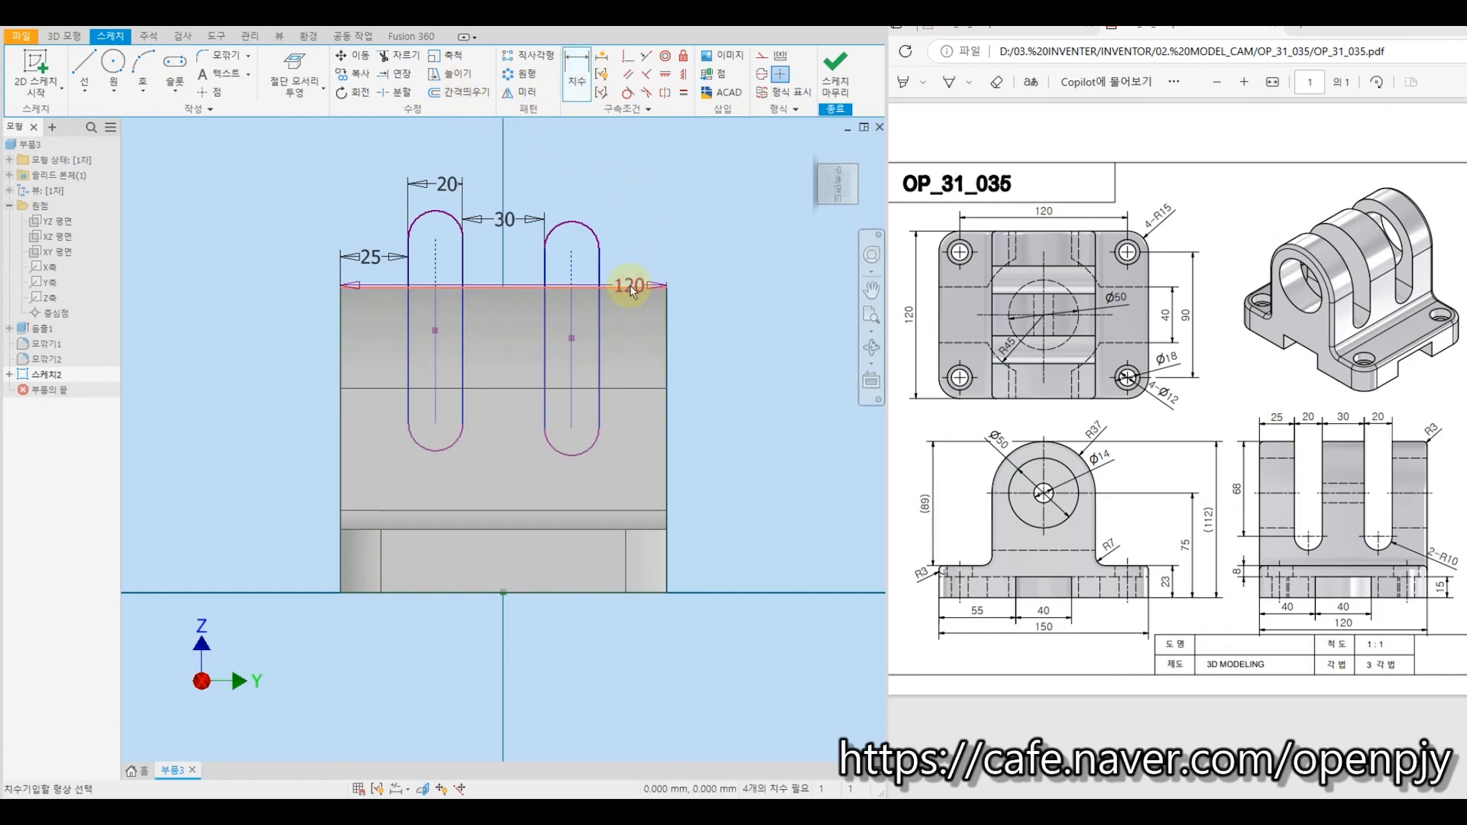
left_click(572, 428)
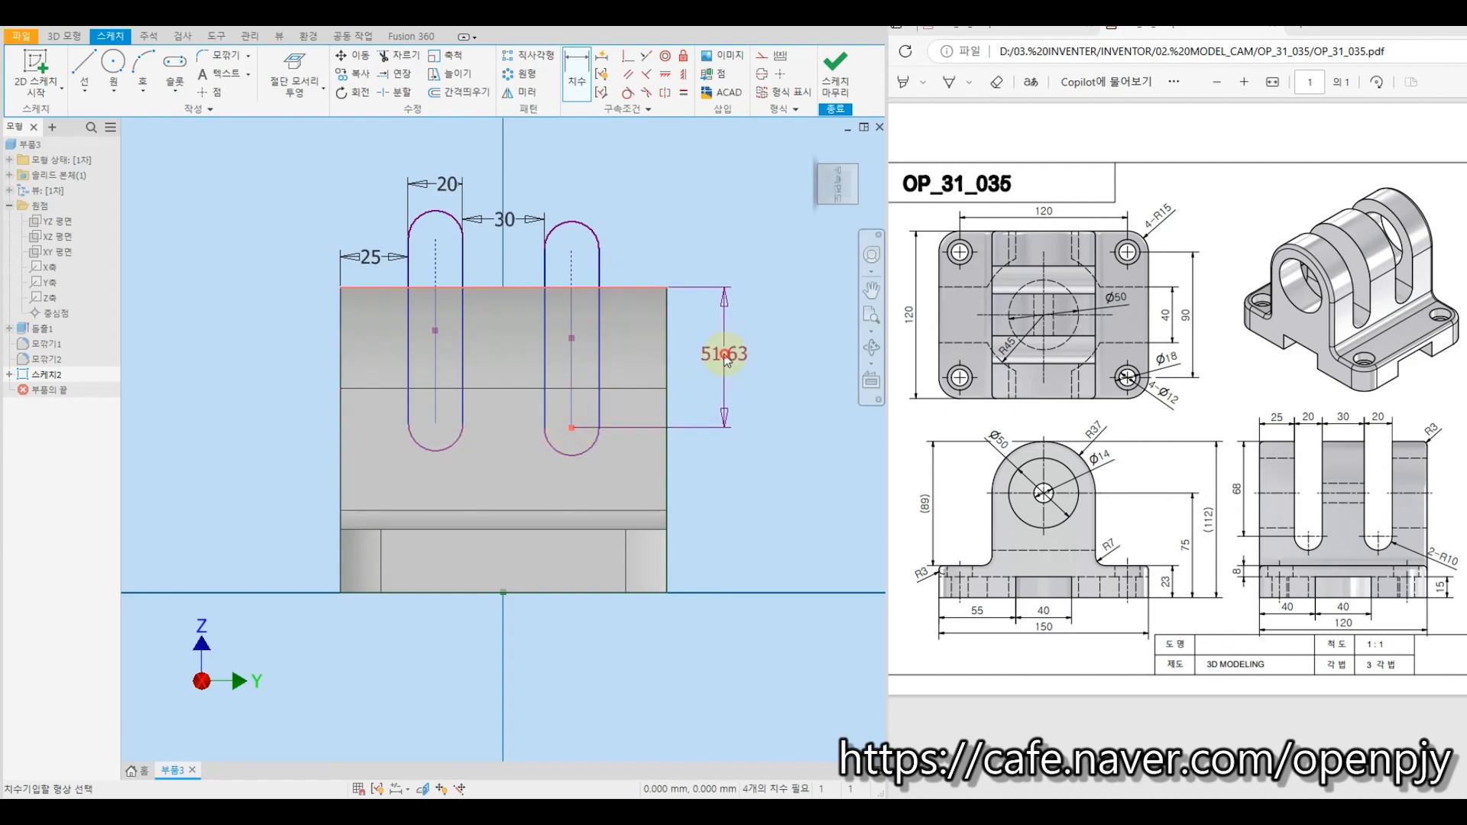
left_click(724, 358)
type("68")
key("Return")
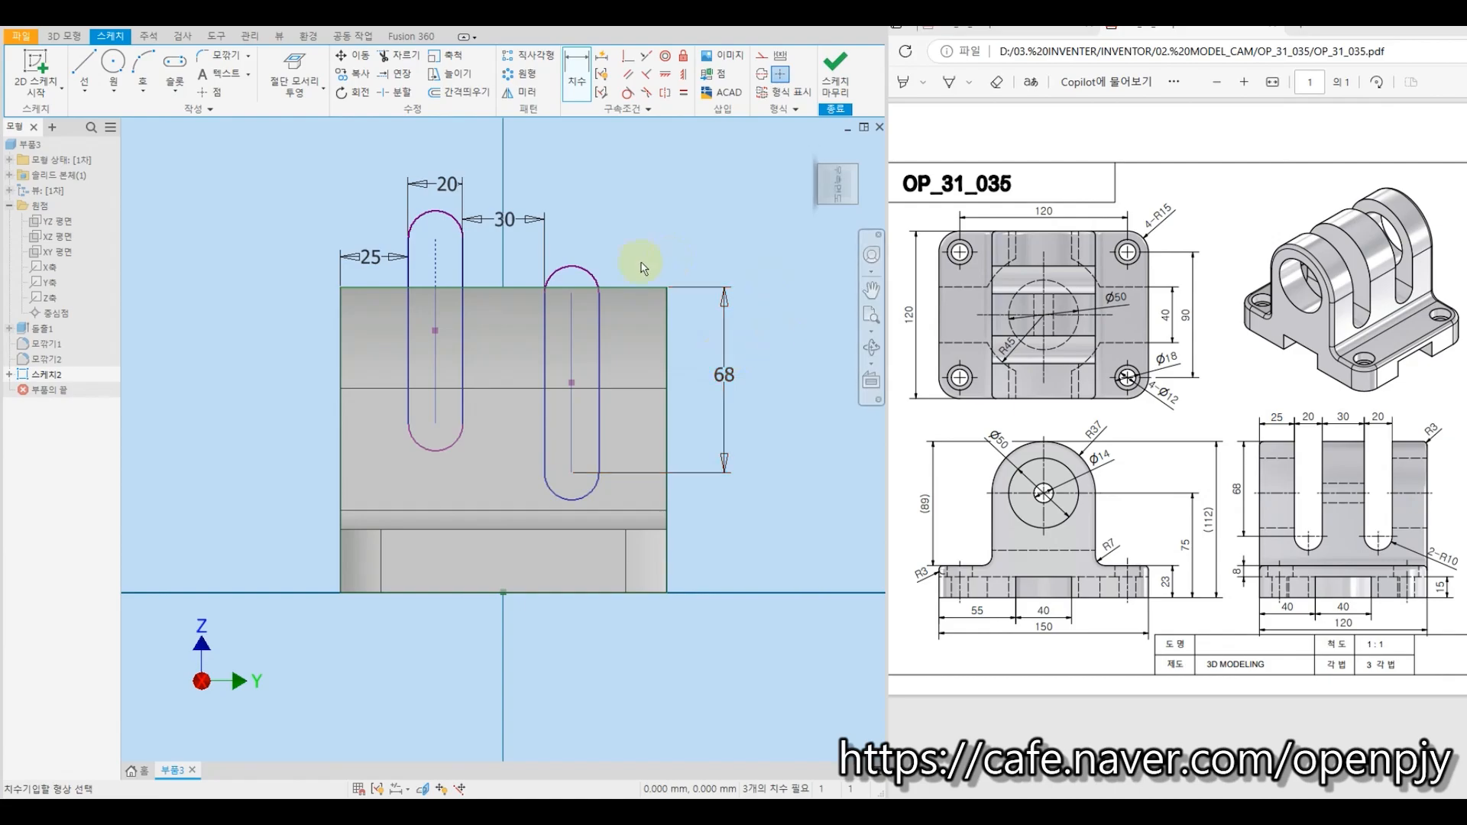
key("Escape")
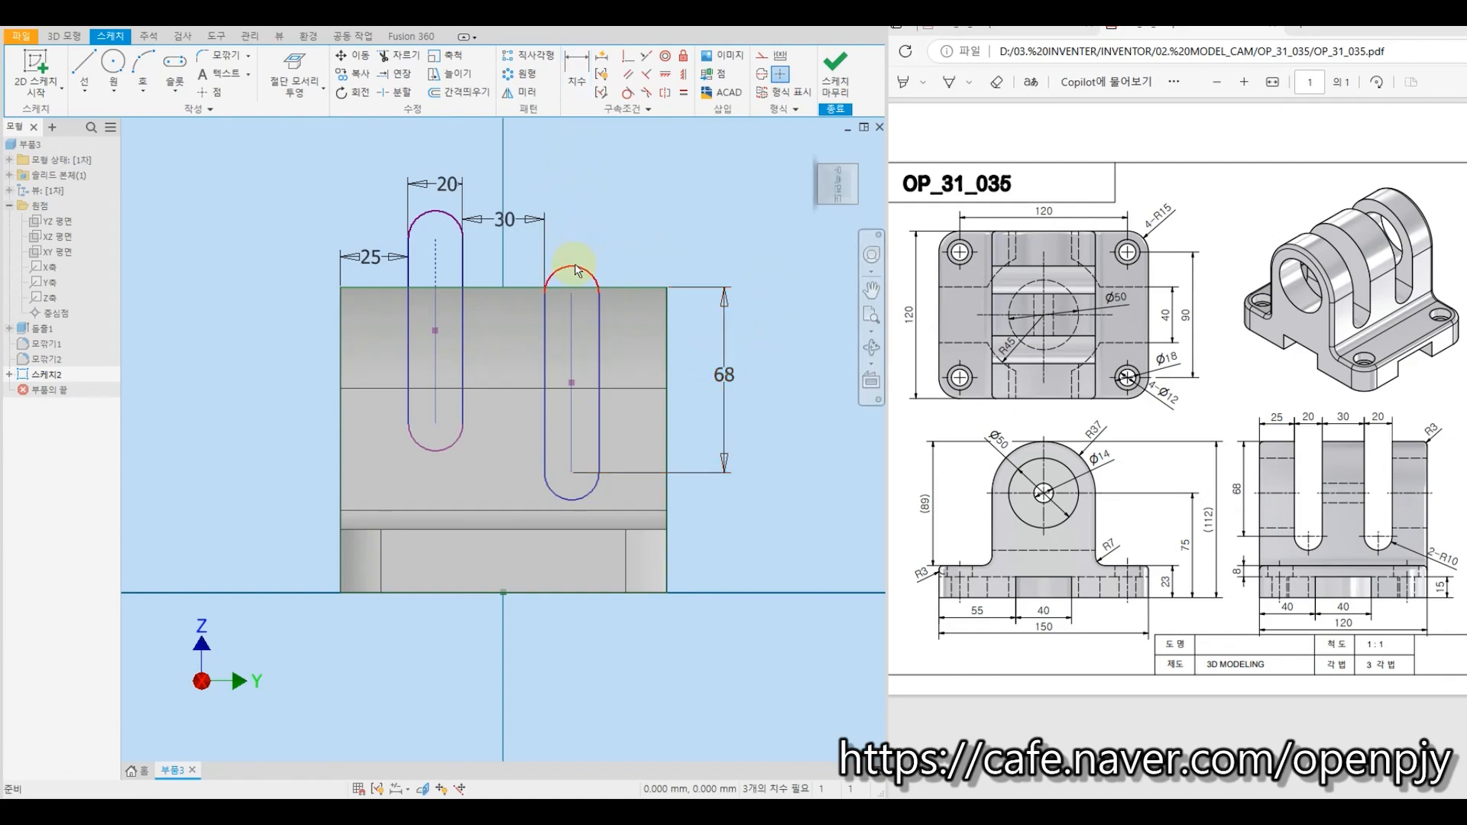
left_click_drag(576, 269, 573, 236)
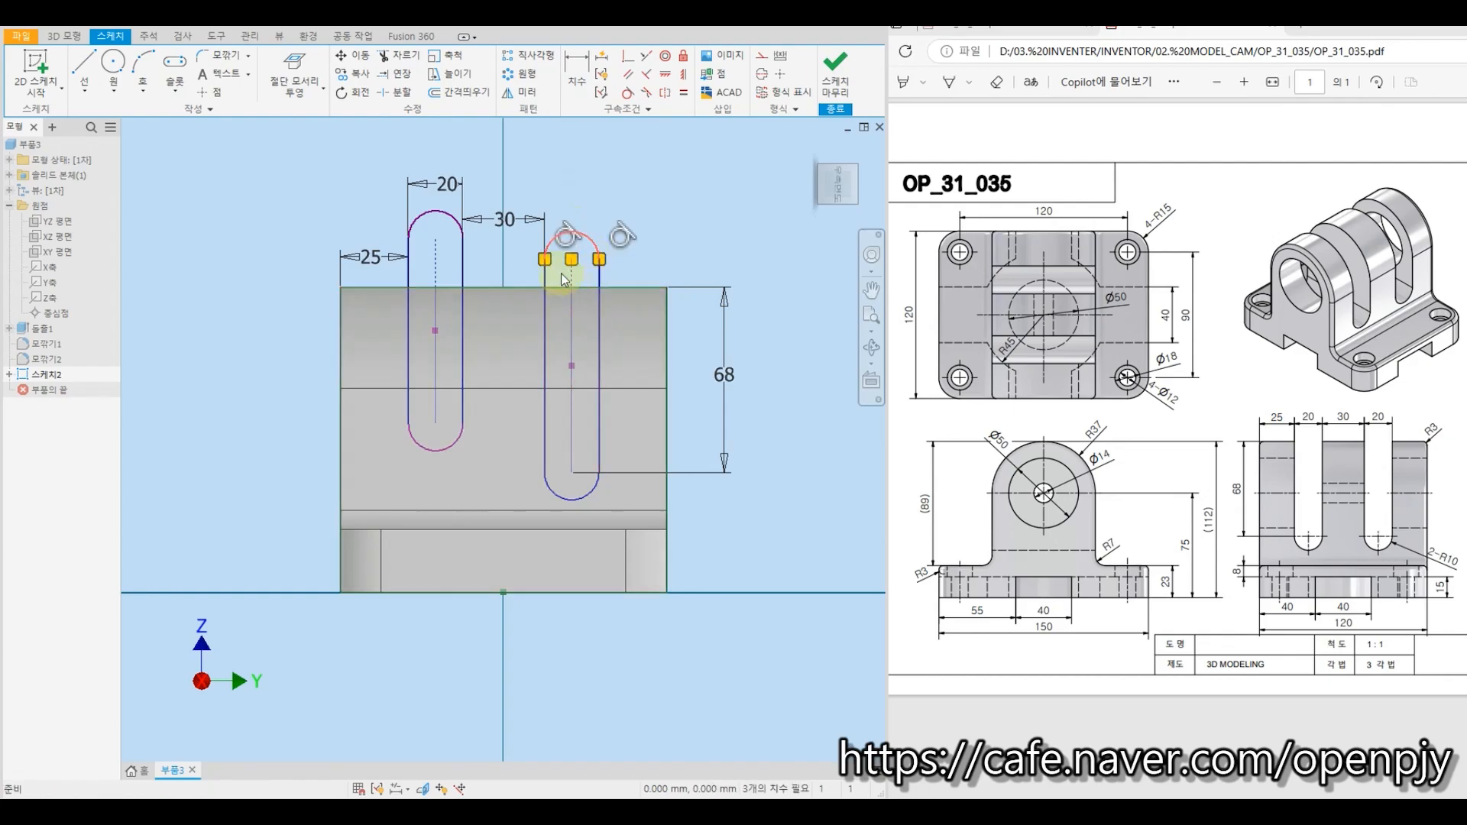
left_click(598, 215)
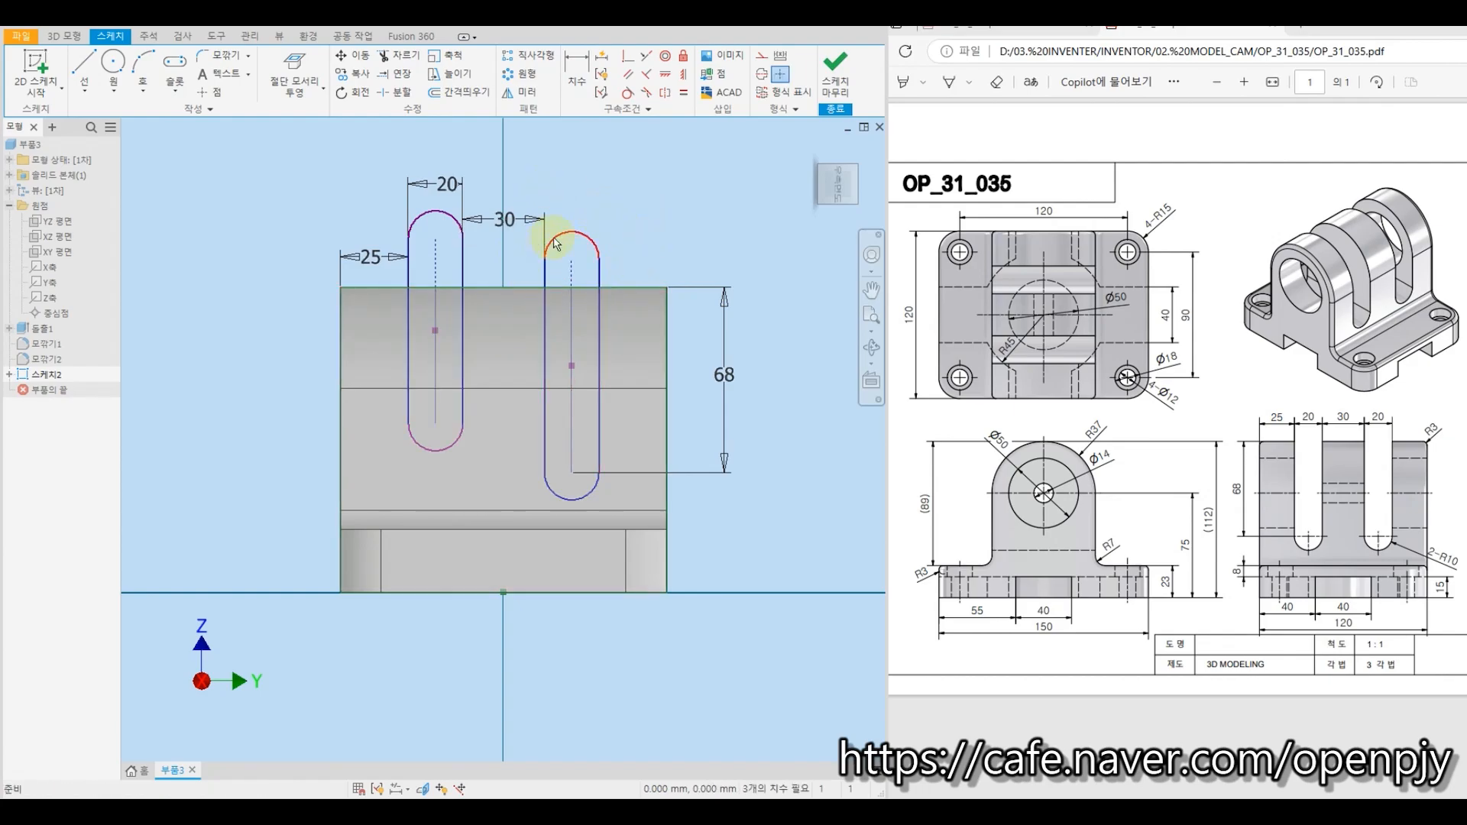
Dimension the left slot's lower arc center 68 mm below the body's top edge.
left_click(577, 72)
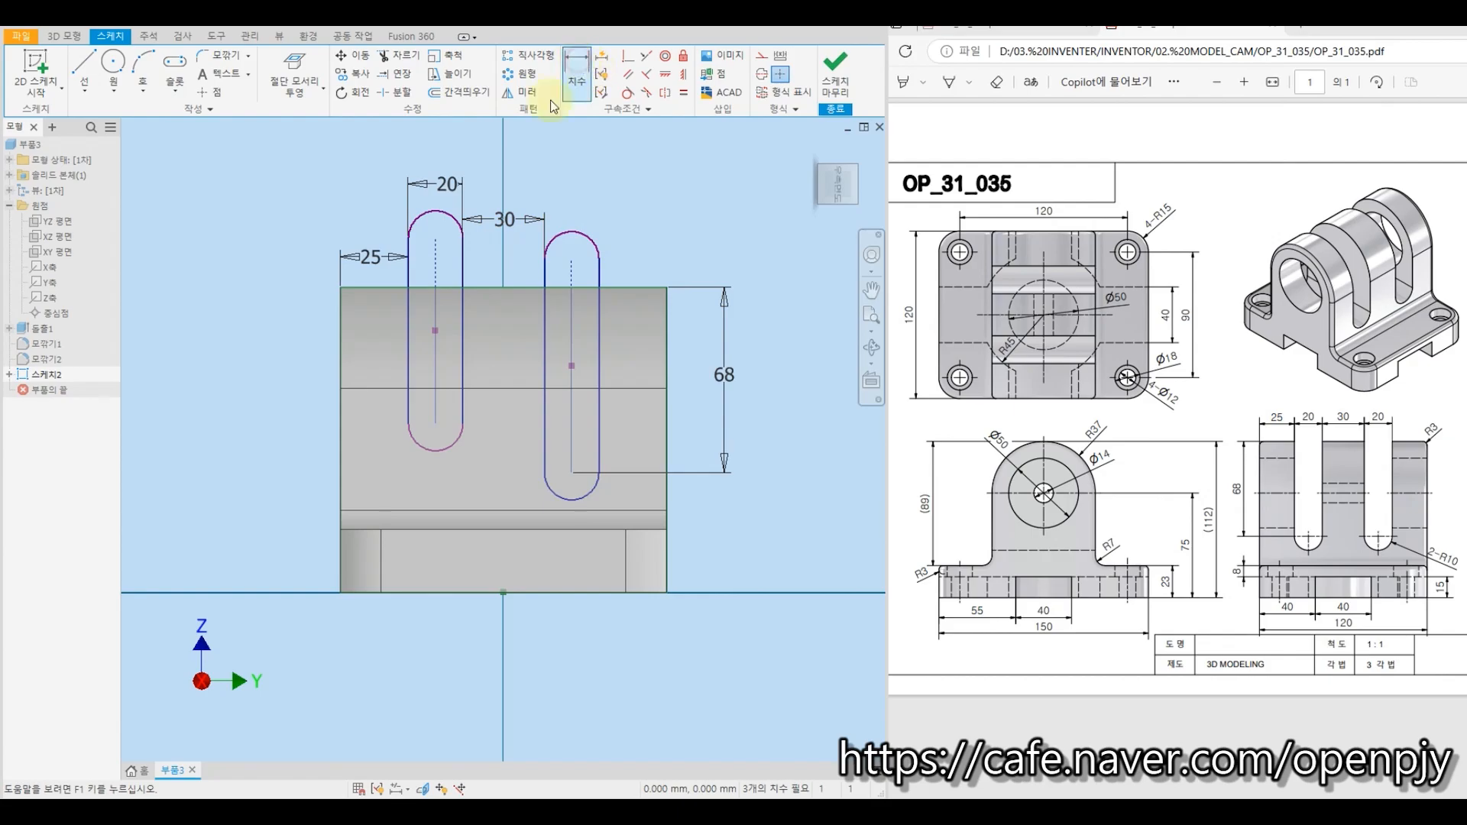
left_click(368, 287)
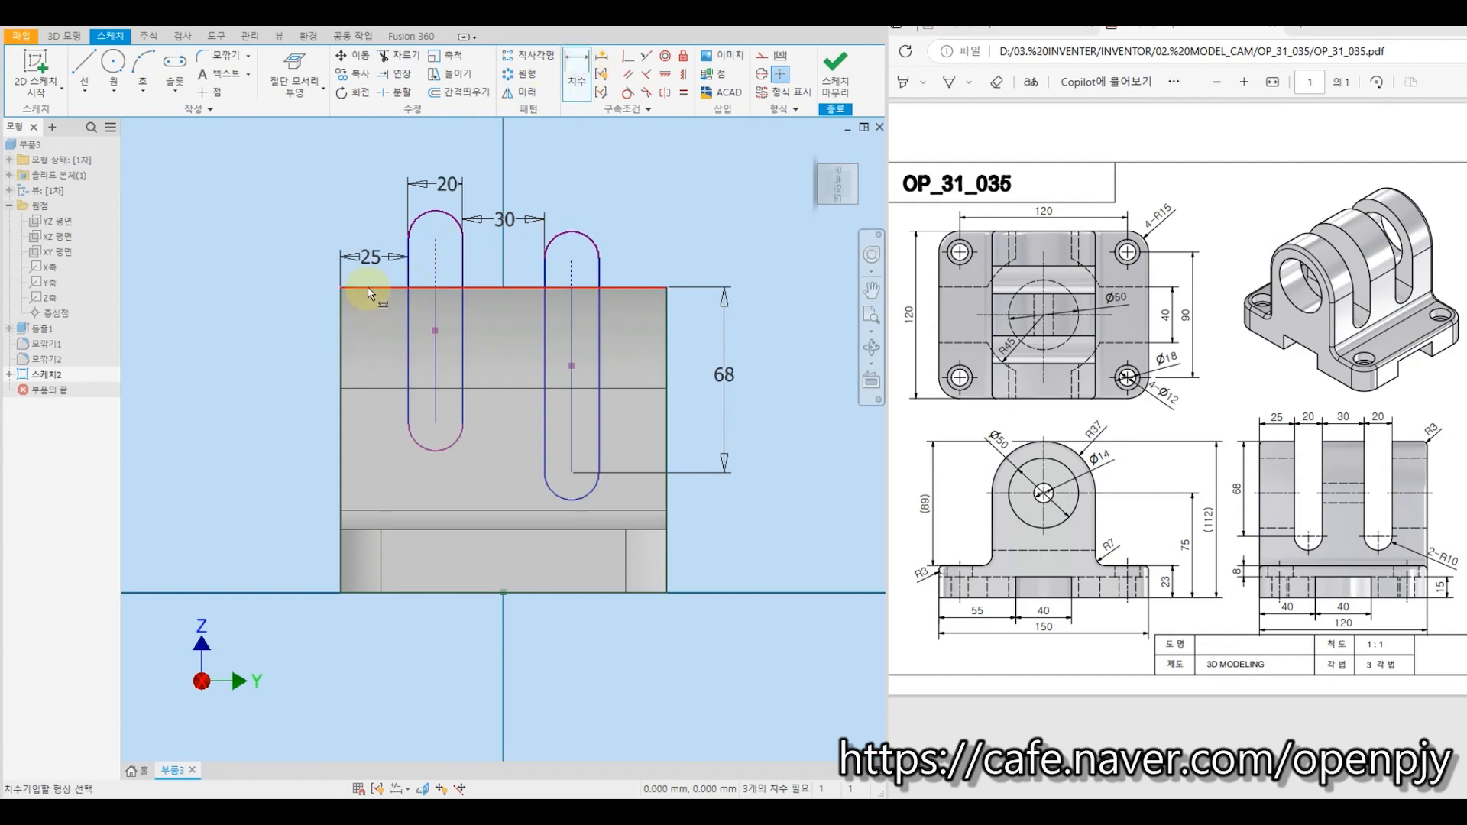
left_click(434, 424)
left_click(286, 371)
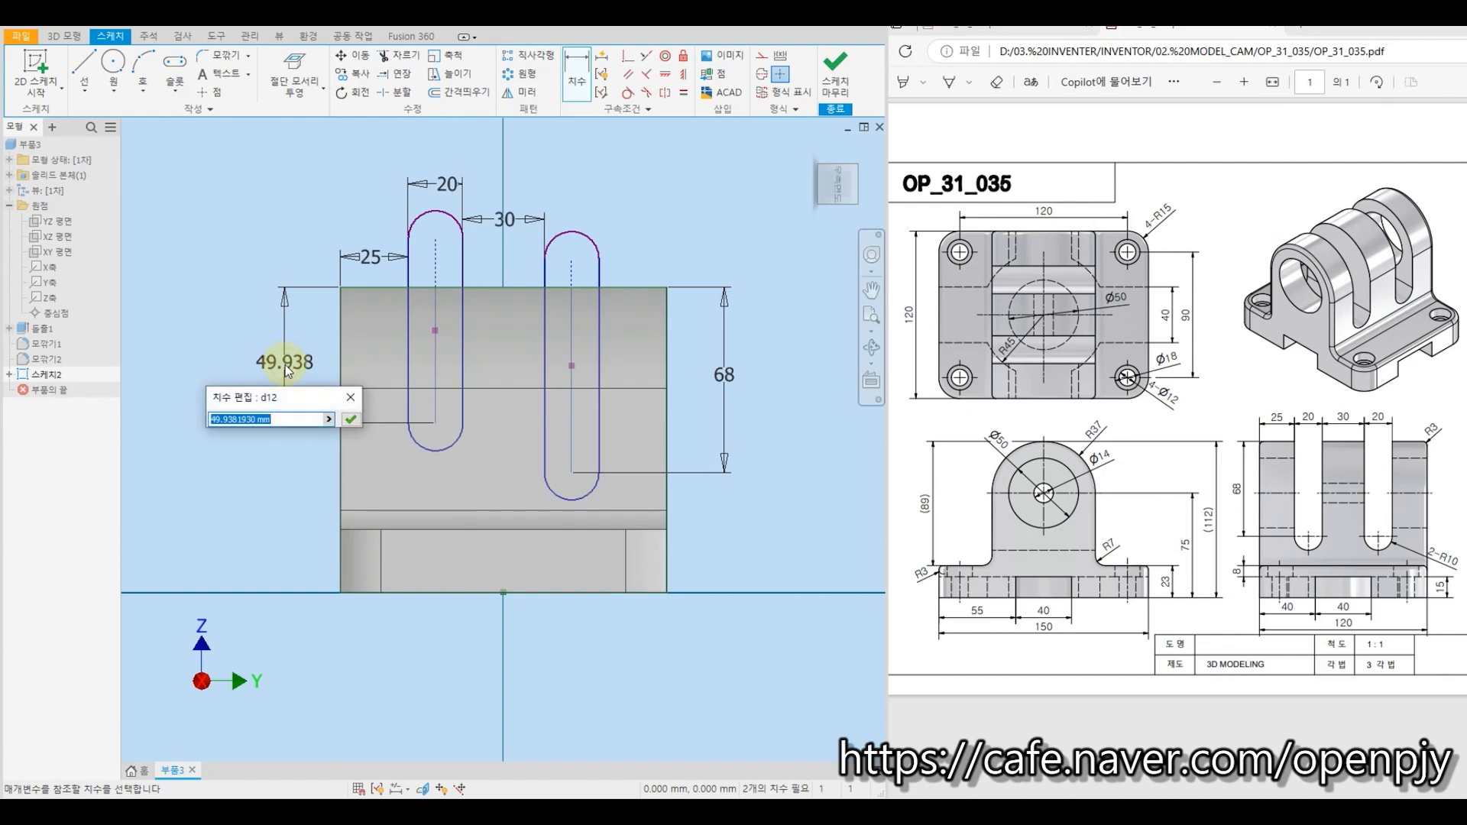
type("68")
key("Return")
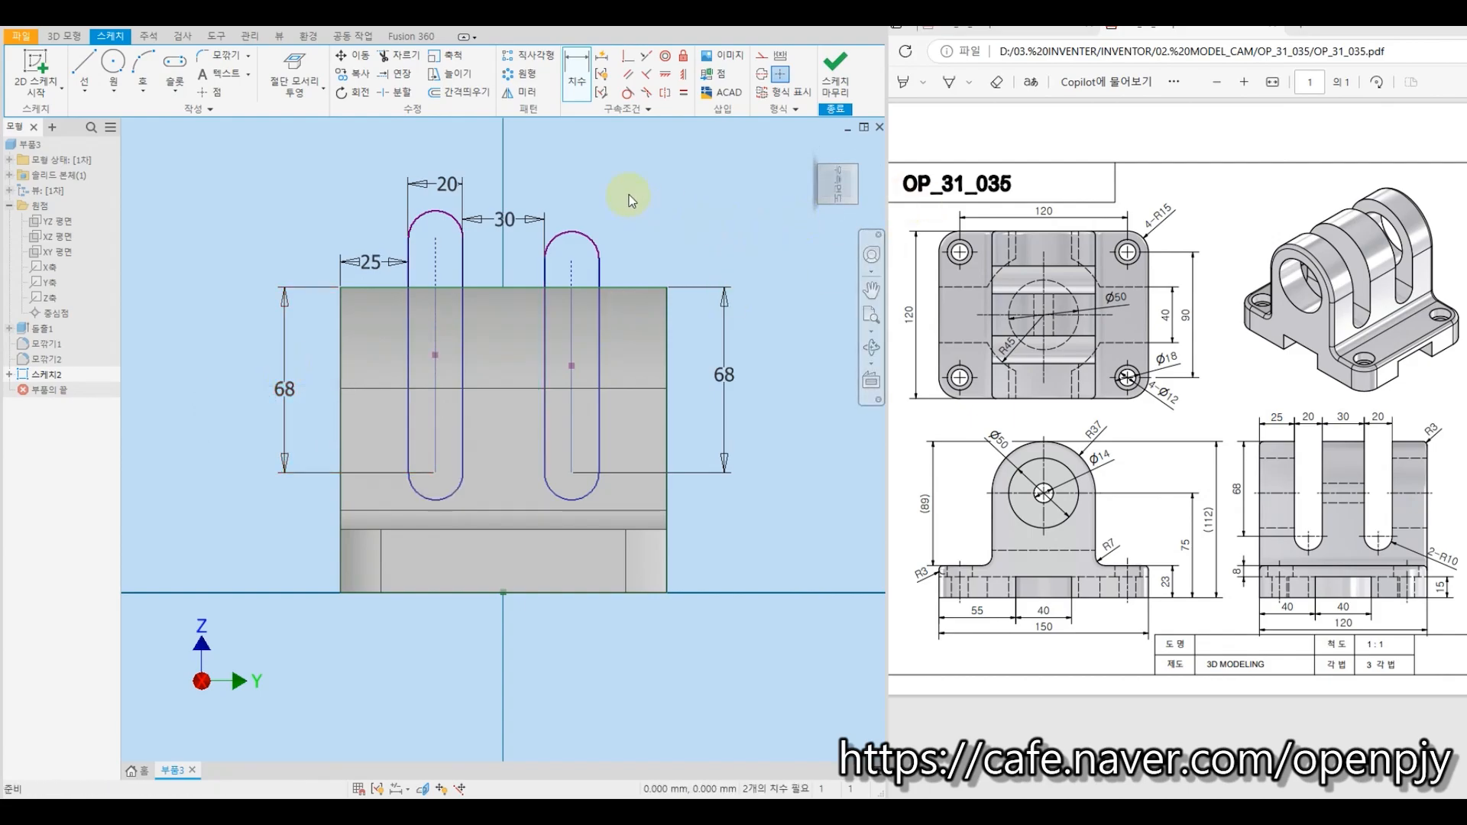
key("Escape")
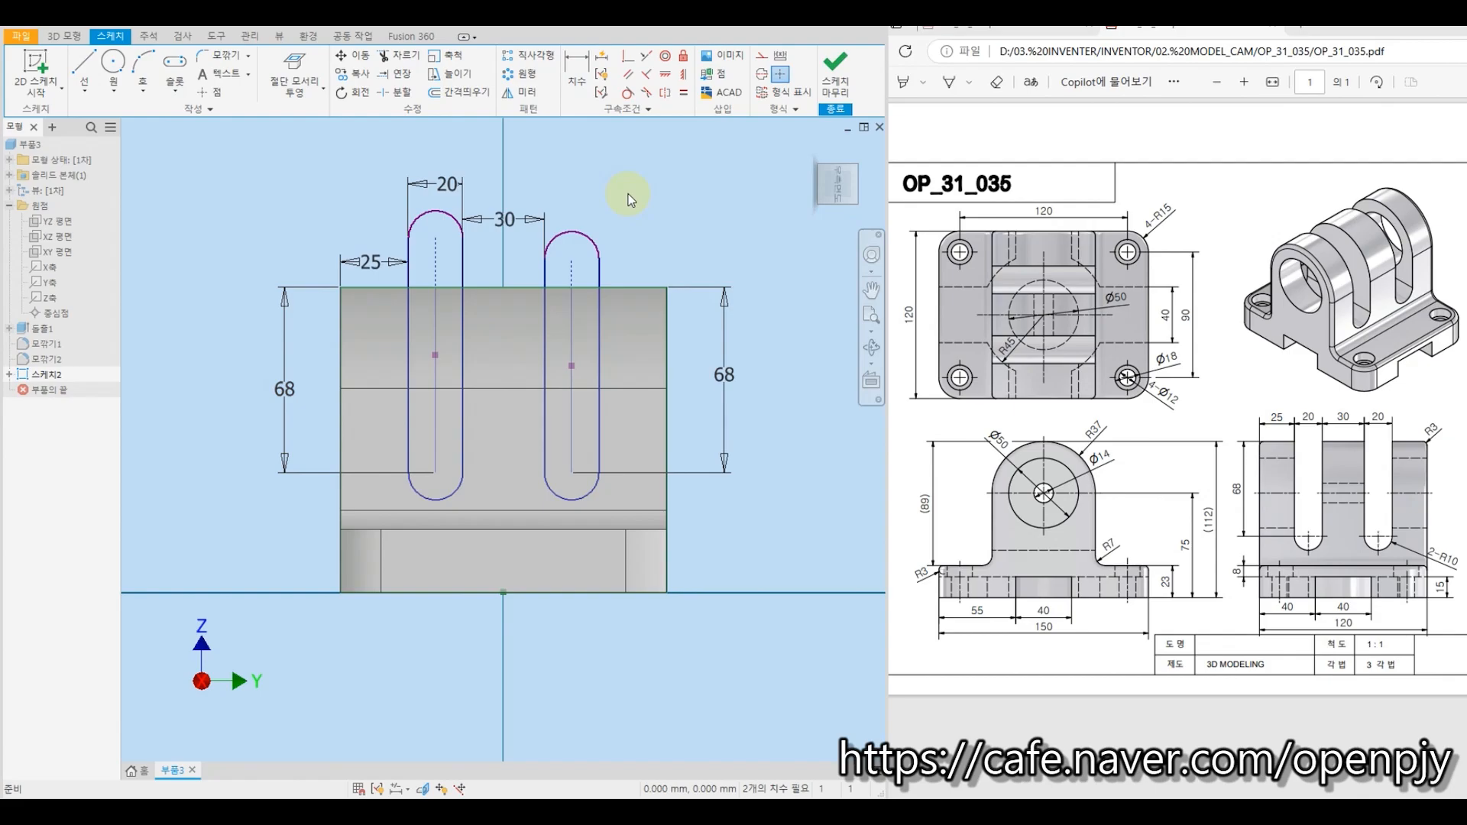
Finish the slot sketch and cut both full slot profiles through the upright with a symmetric 120 mm extrusion.
left_click(834, 67)
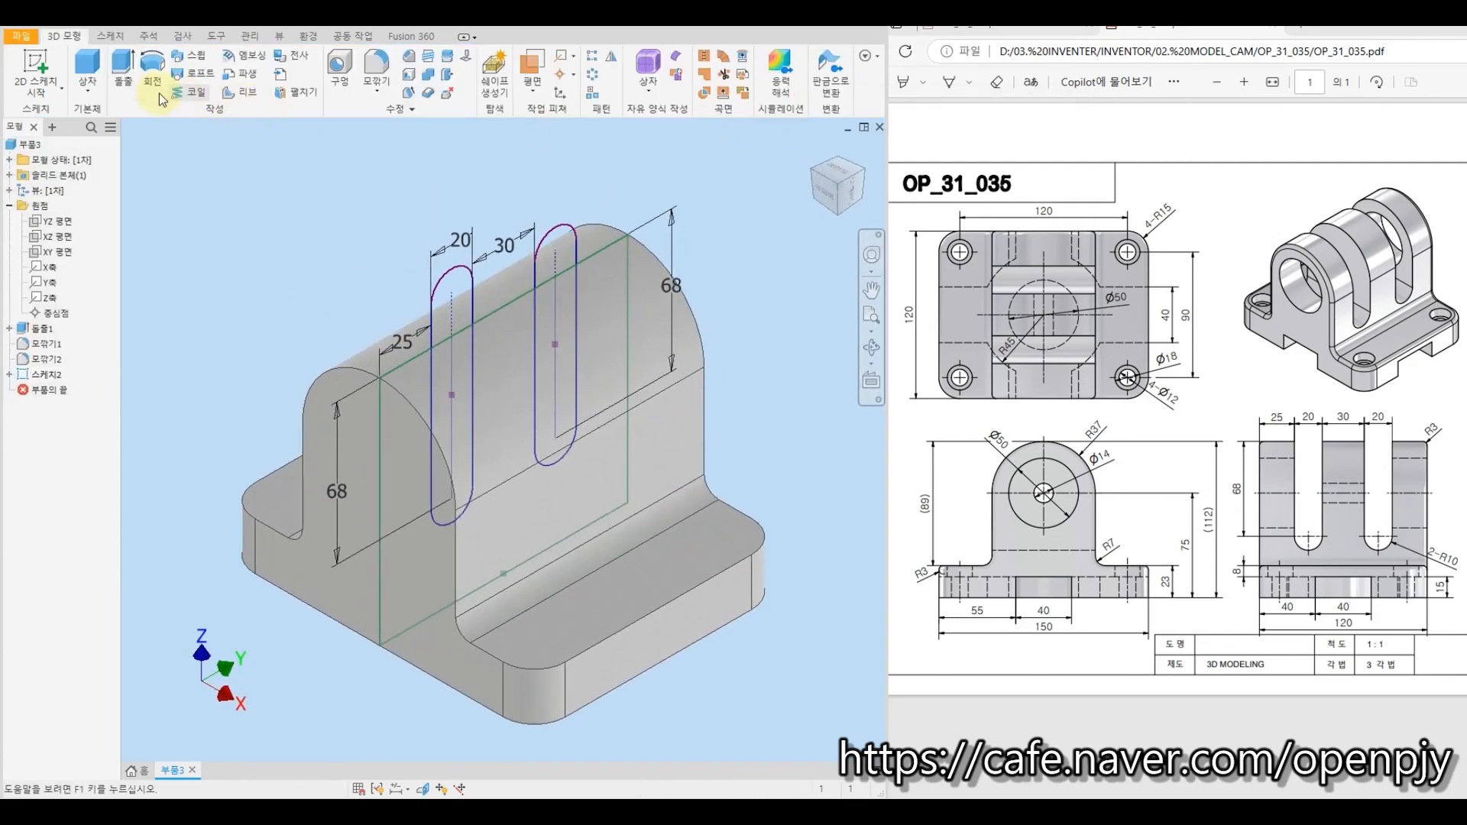
left_click(123, 68)
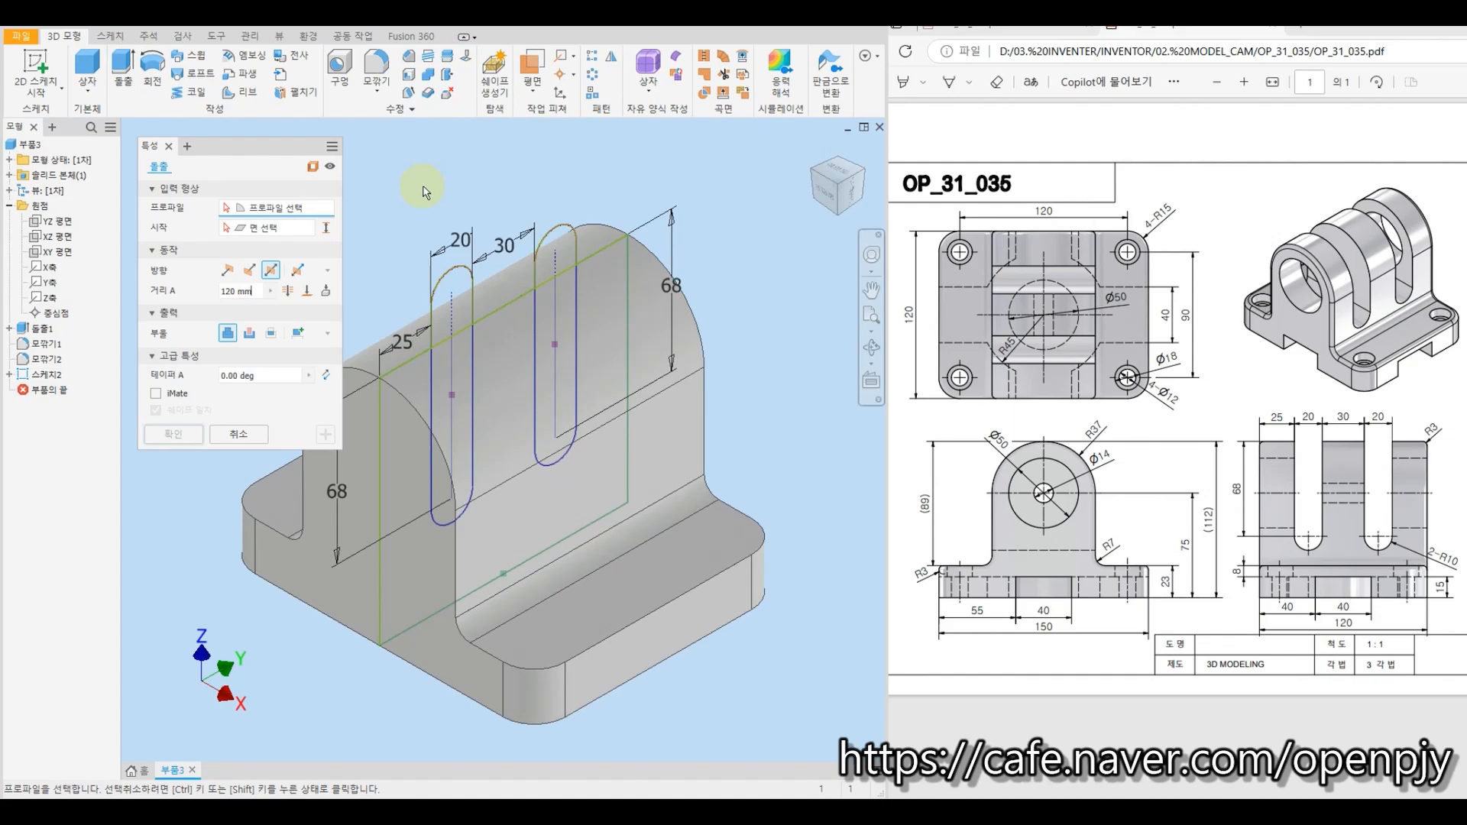
left_click(450, 270)
left_click(548, 237)
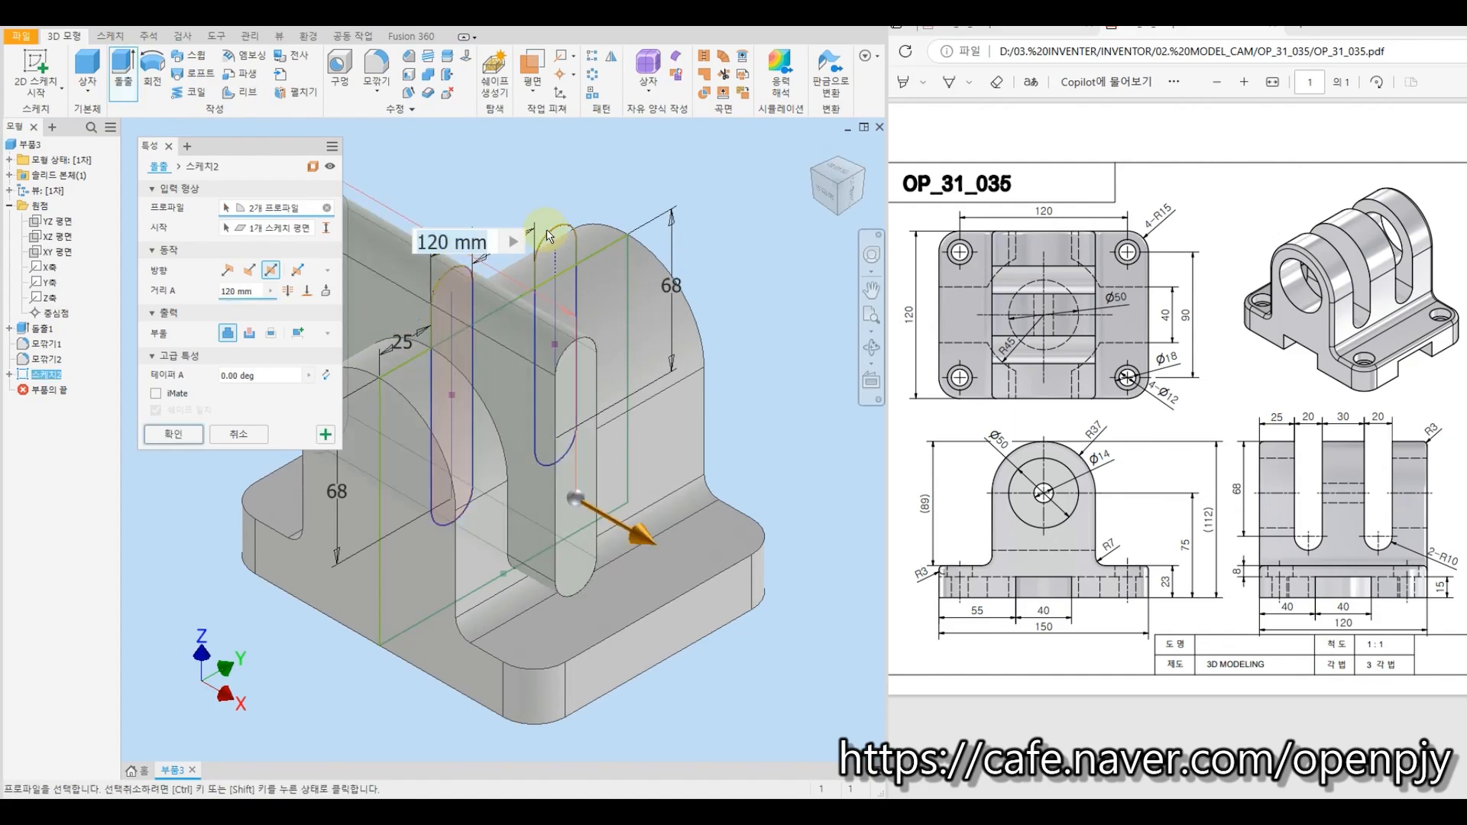
left_click(559, 225)
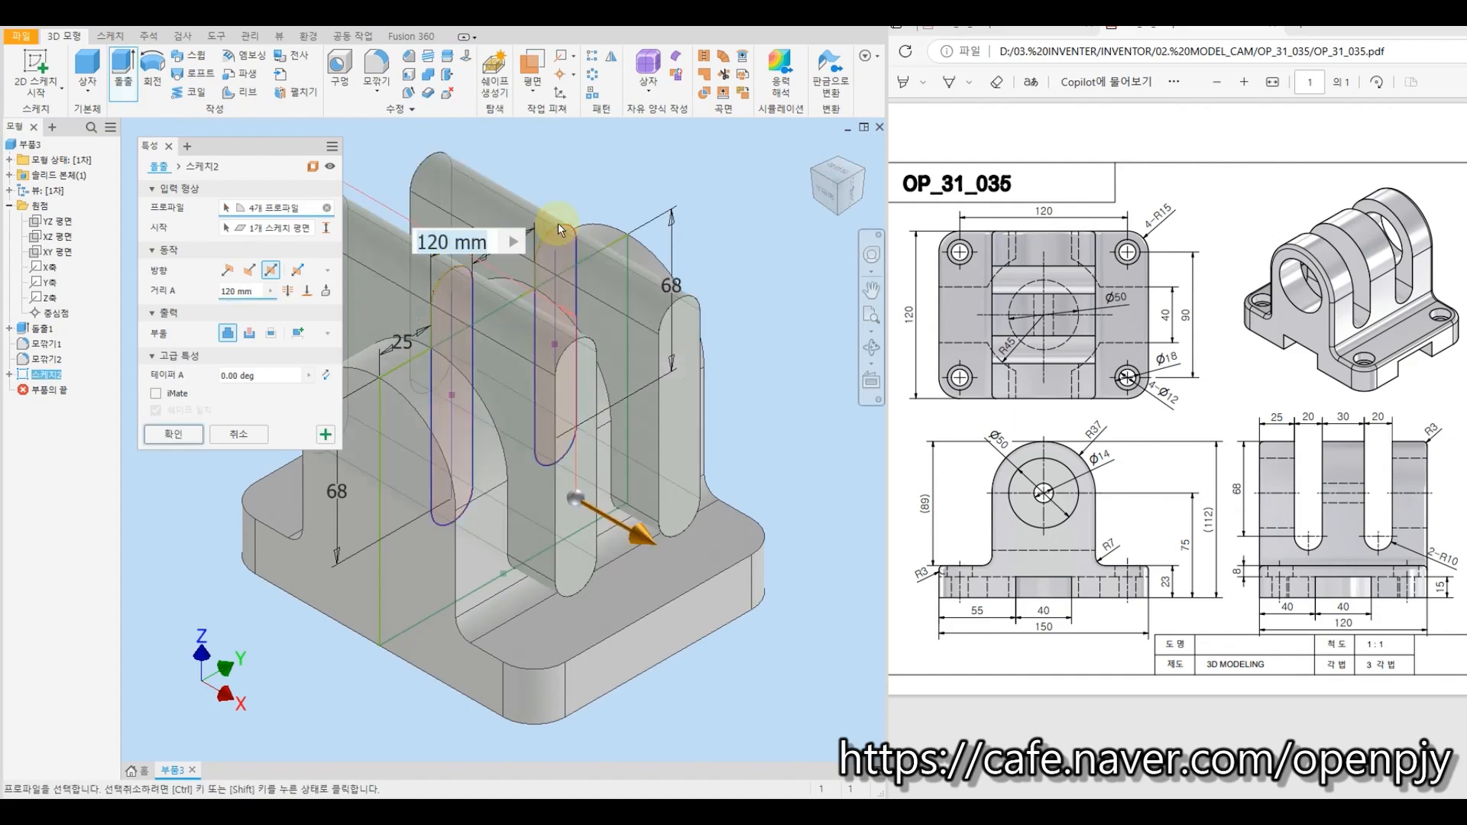
left_click(250, 334)
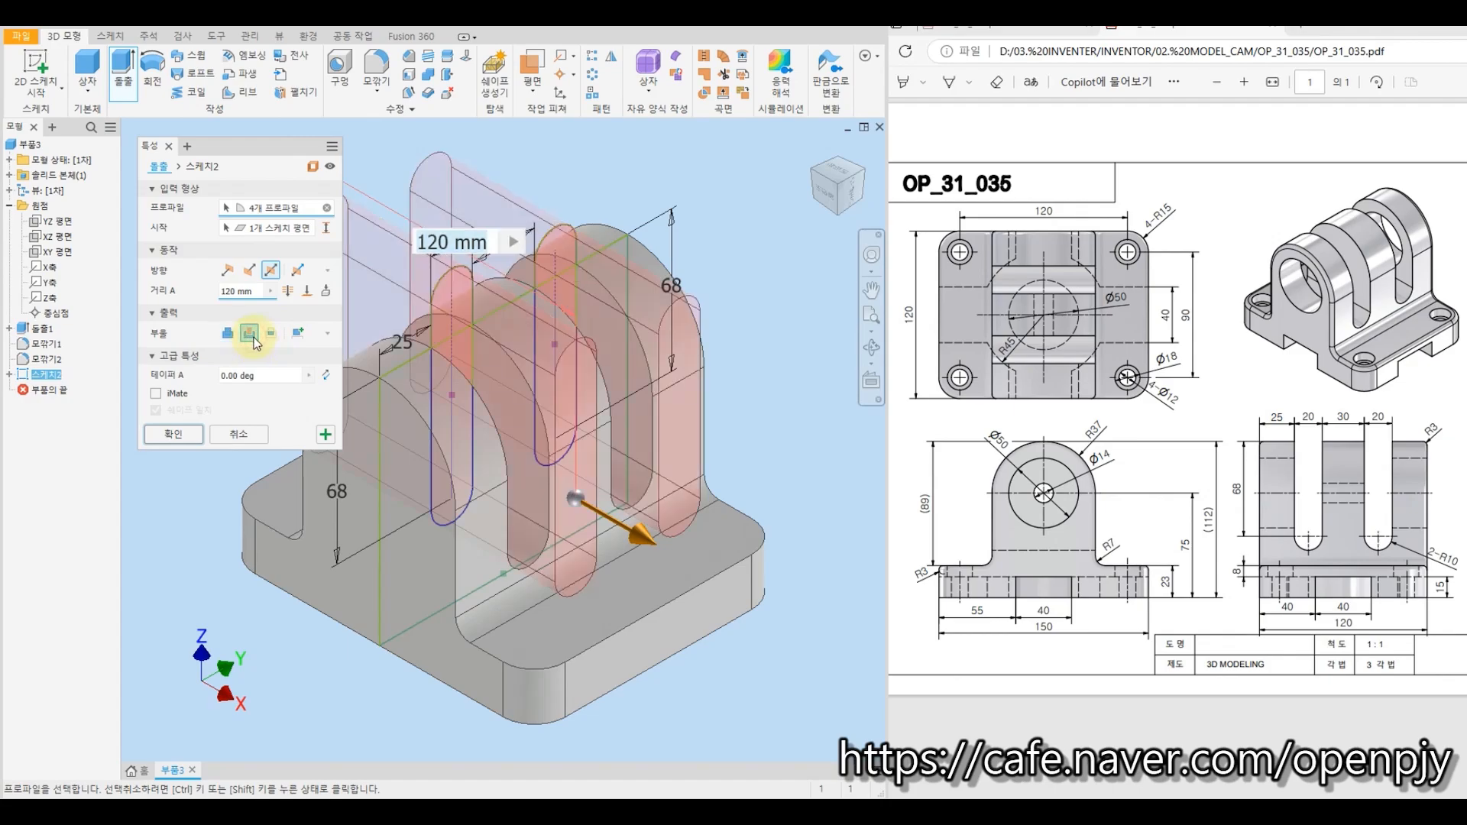
left_click(172, 434)
Add a through counterbored hole on the upright's front end face, concentric with its rounded top: 50 mm counterbore, 30 mm deep, 14 mm hole.
middle_click_drag(791, 314, 759, 314, "shift")
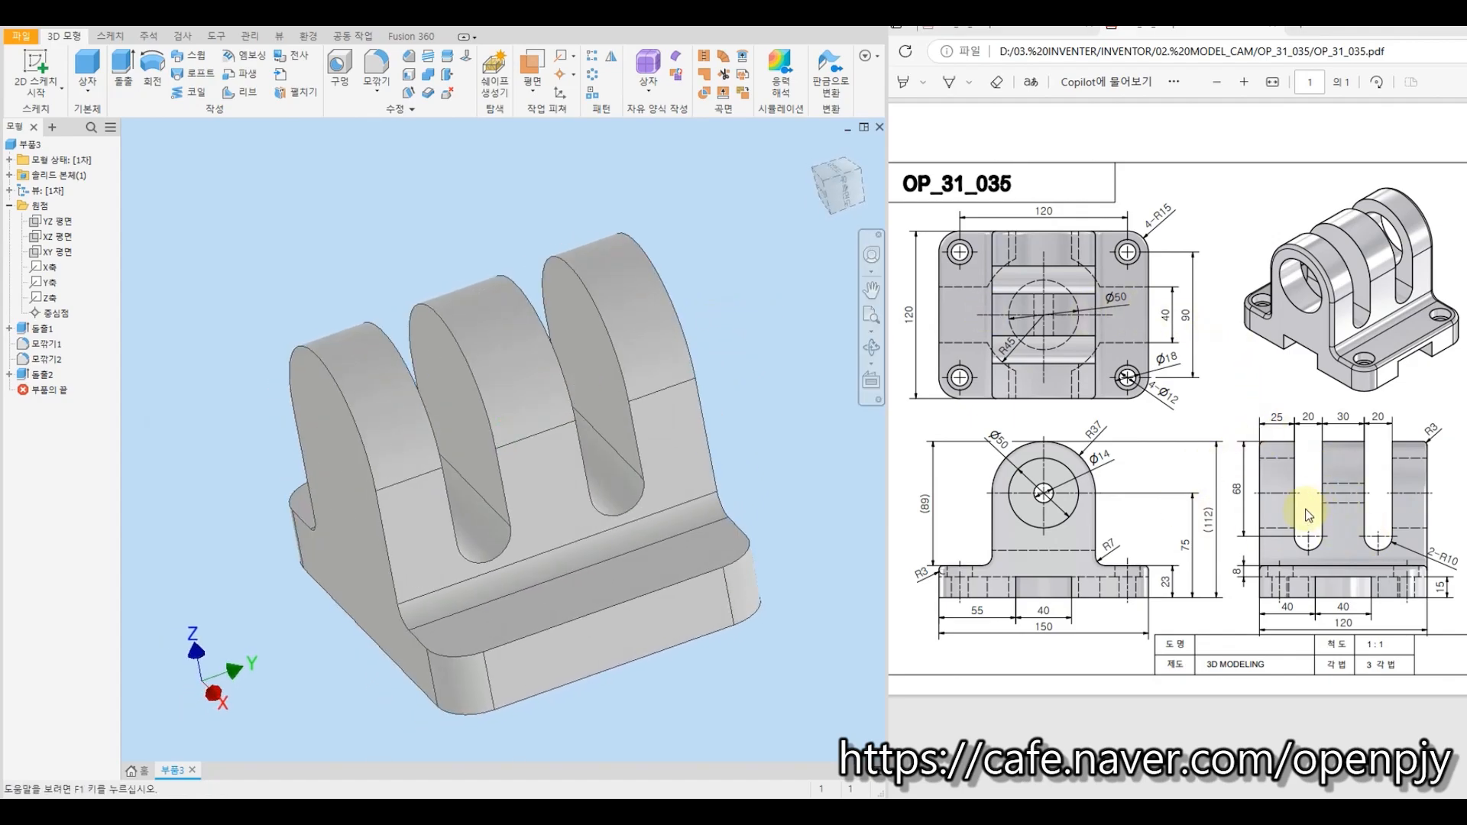
left_click(340, 68)
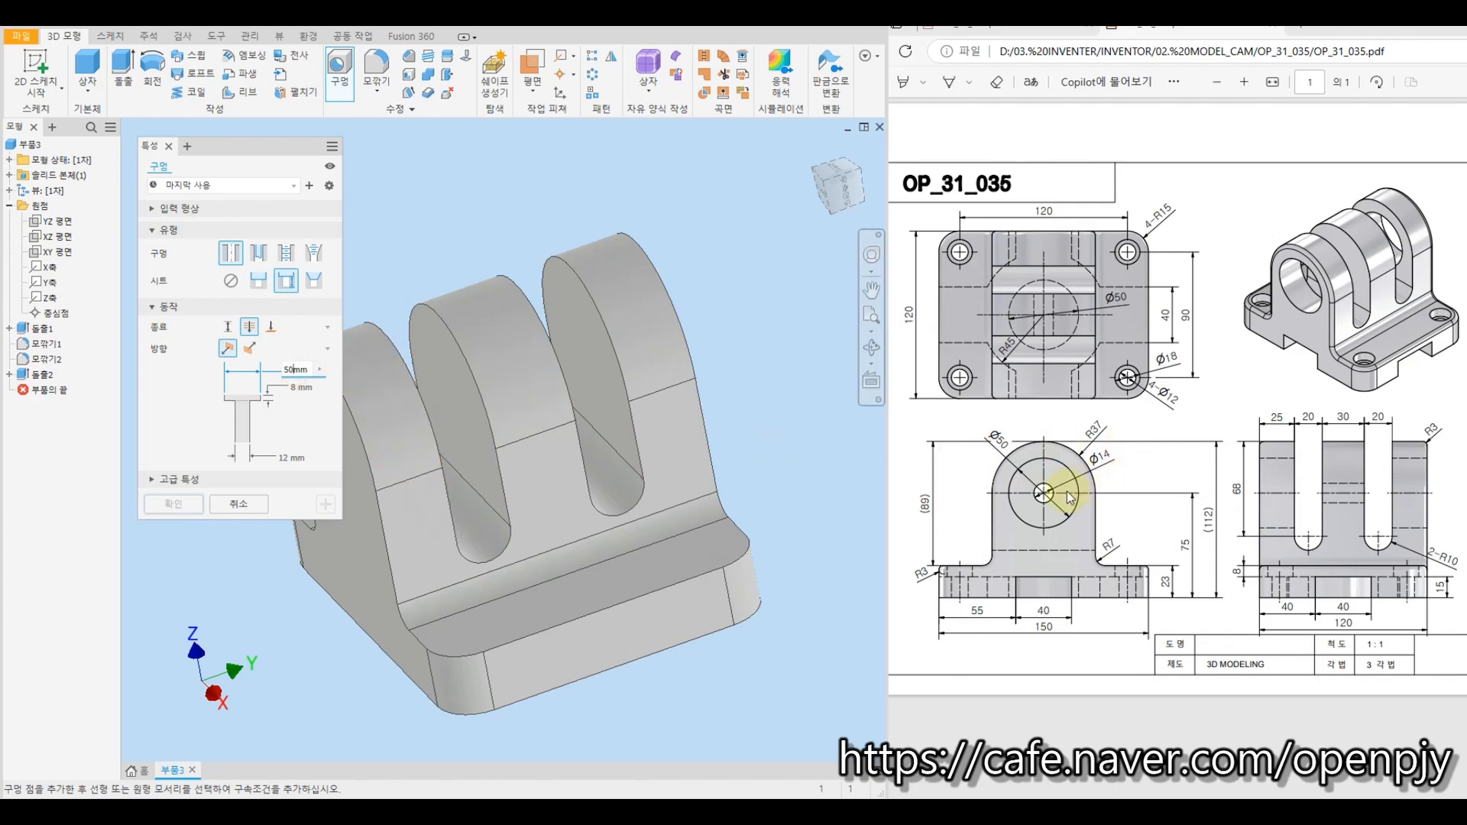
left_click(292, 458)
left_click(297, 390)
type("30")
middle_click_drag(483, 204, 514, 198, "shift")
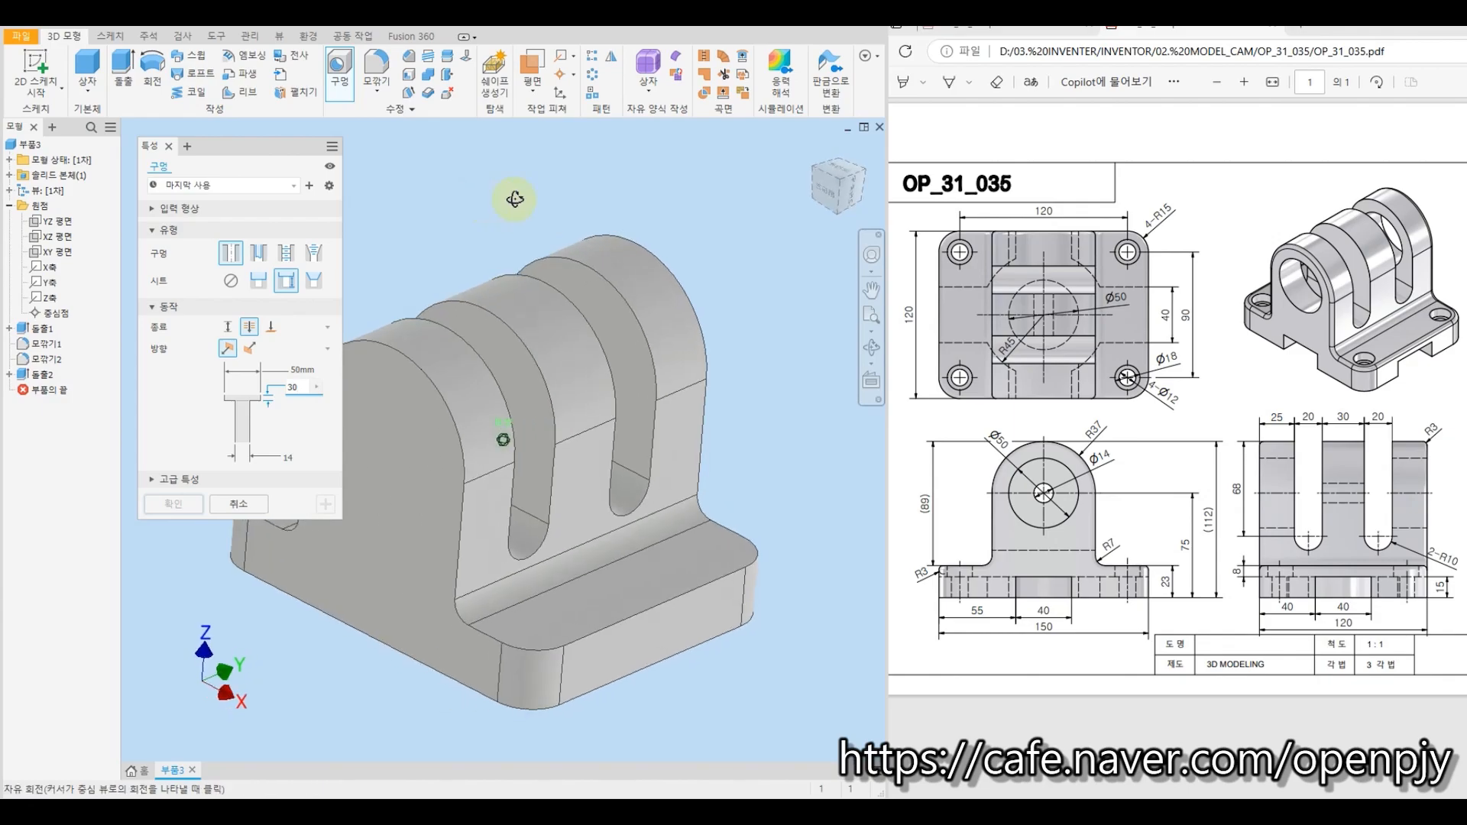
left_click(379, 429)
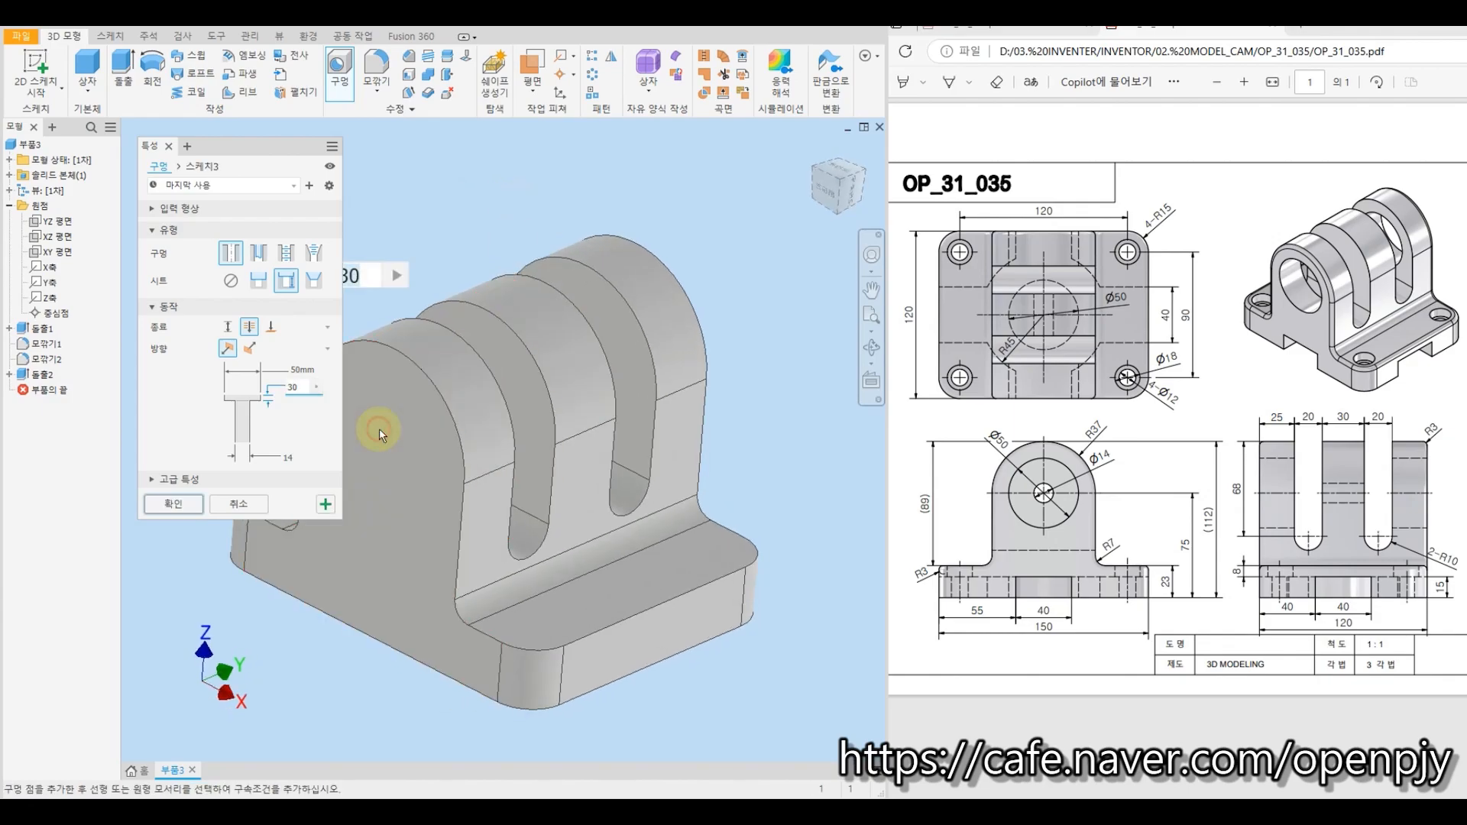
left_click(414, 365)
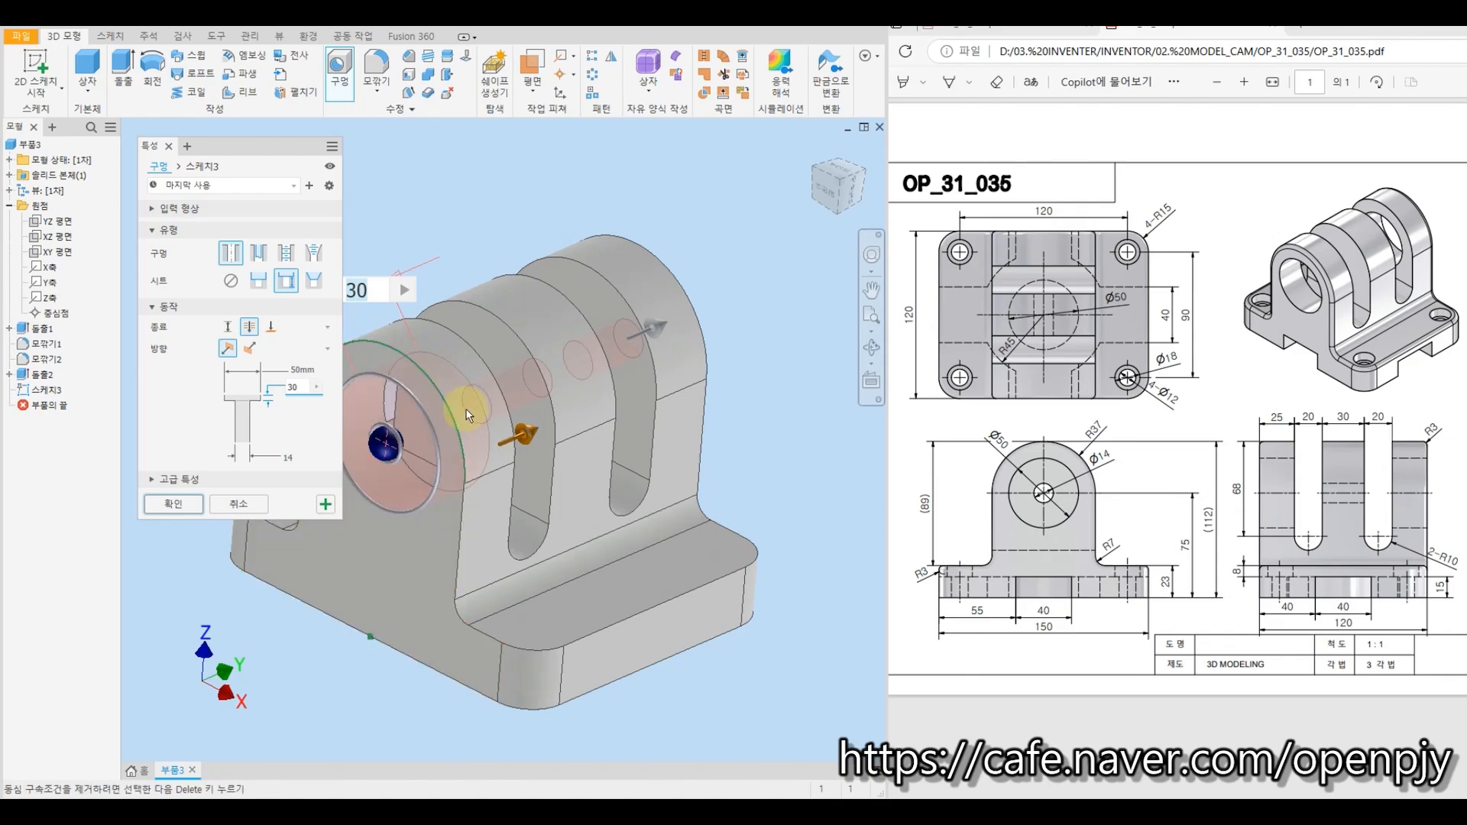
left_click(325, 504)
Add the same 50 mm by 30 mm deep counterbored 14 mm hole on the opposite end face, concentric with its rounded top.
middle_click_drag(776, 436, 642, 422, "shift")
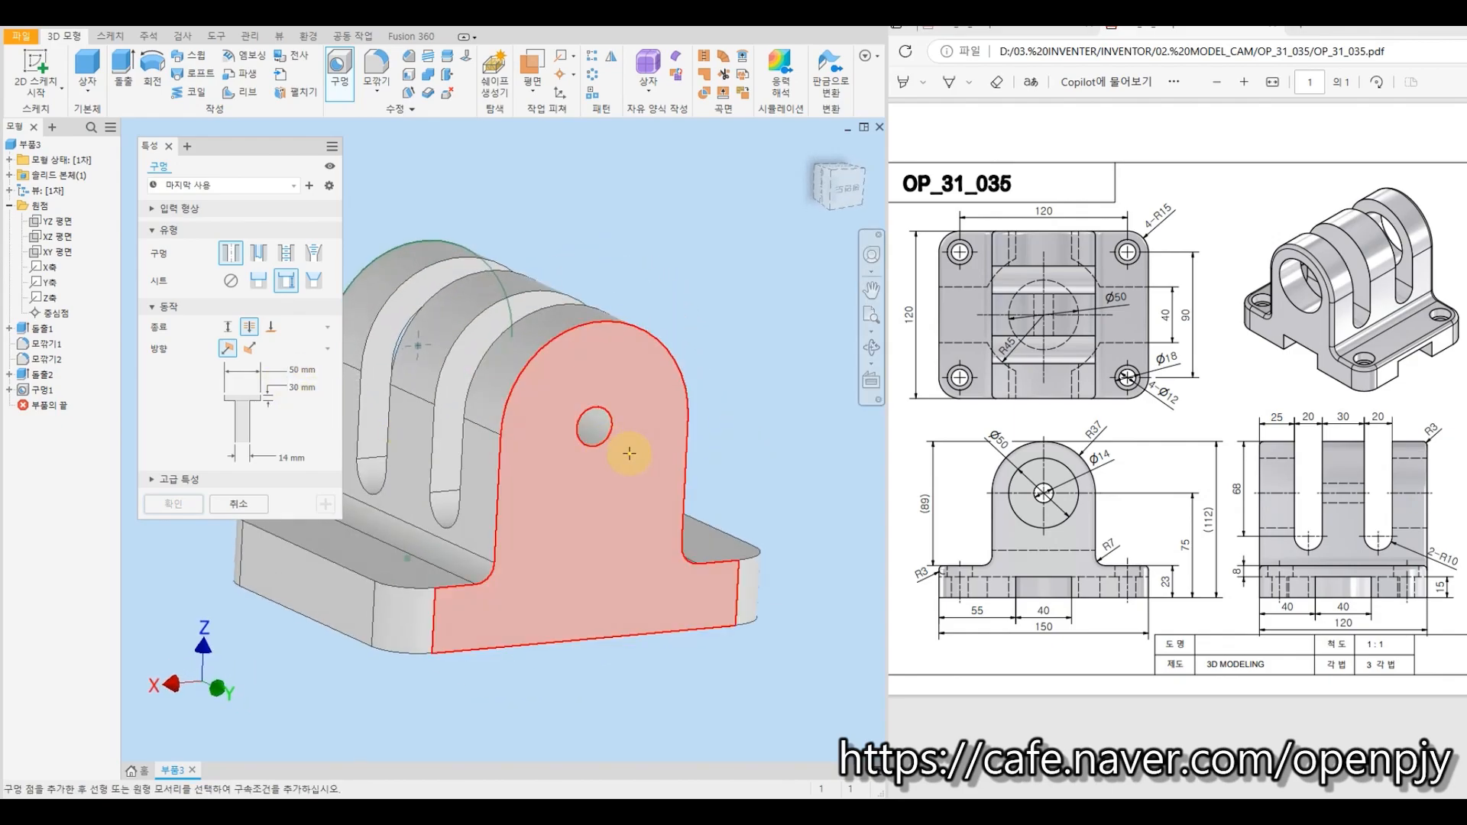
left_click(609, 468)
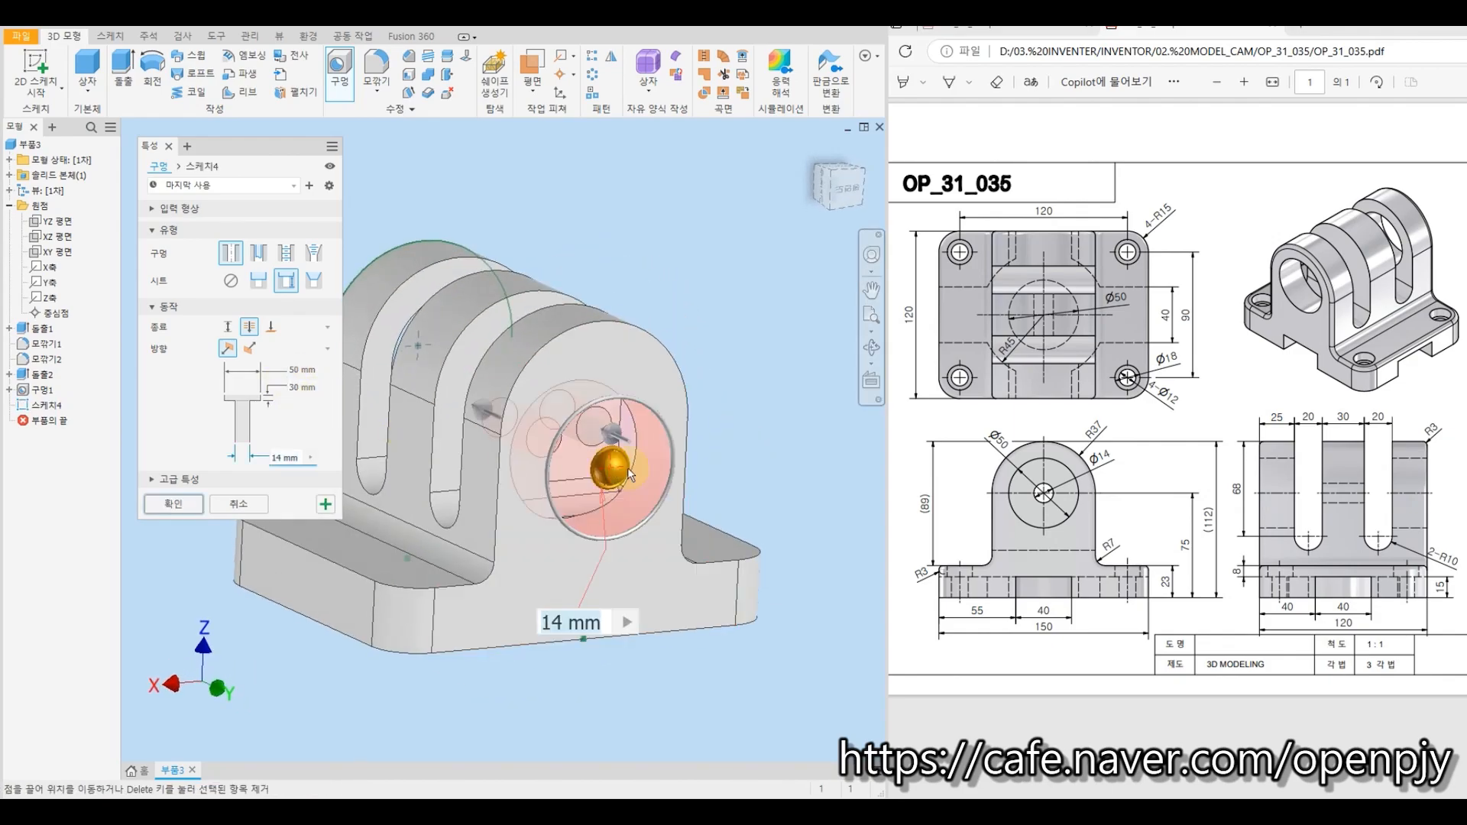
left_click(641, 335)
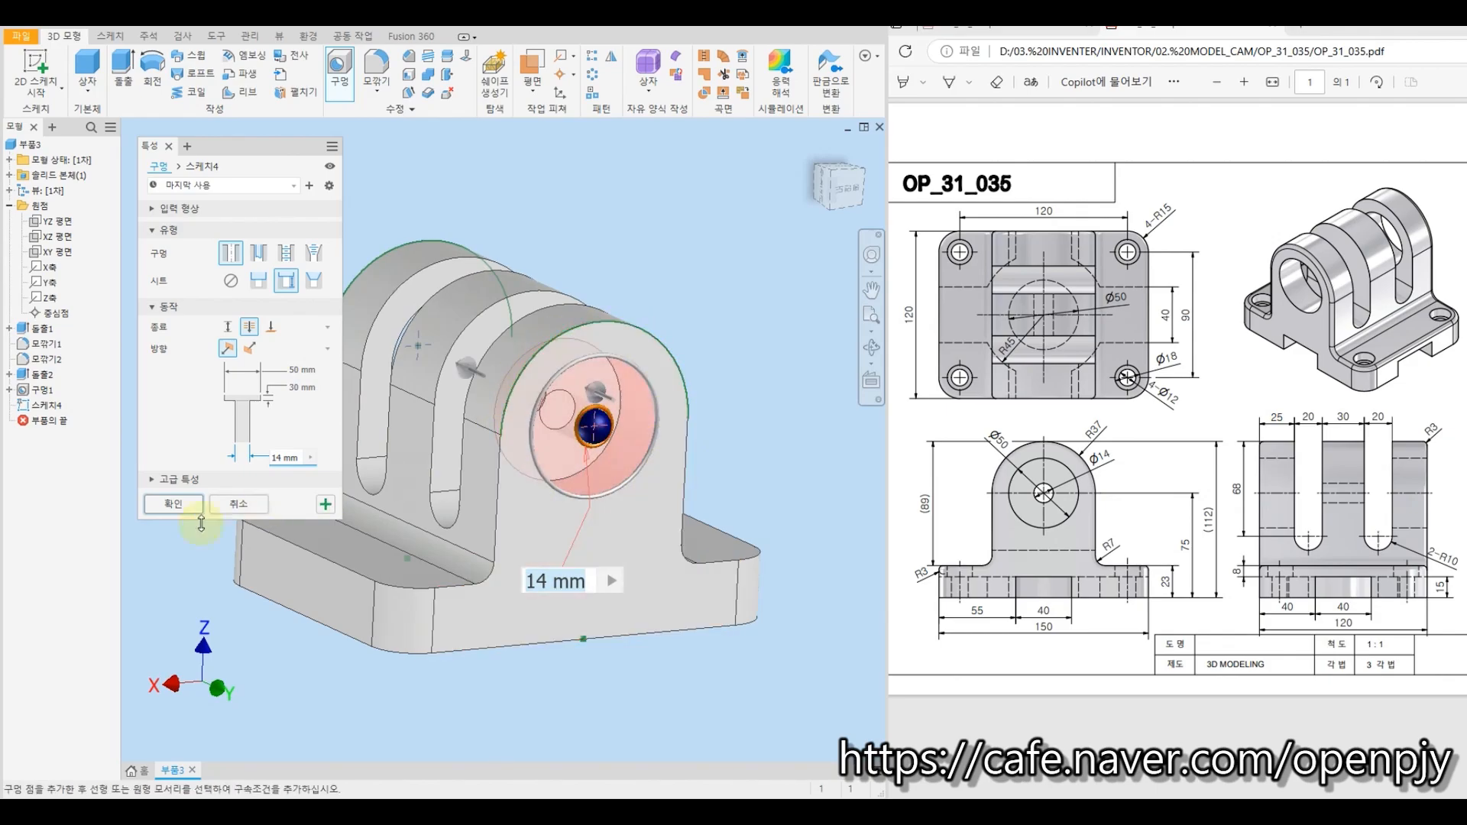
left_click(166, 506)
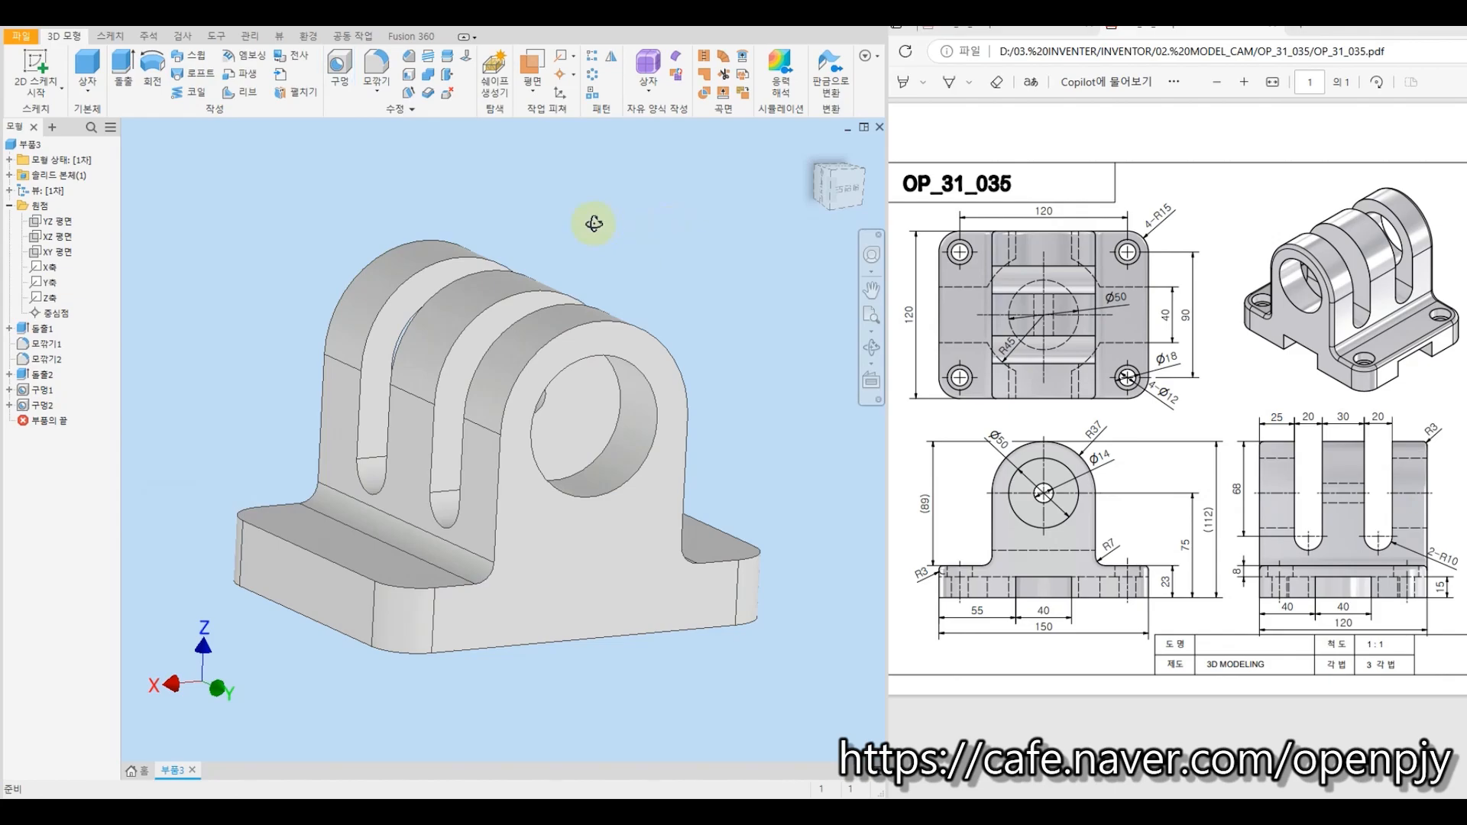
Set up a new through counterbored hole with an 18 mm counterbore diameter, 8 mm counterbore depth and 12 mm hole diameter.
middle_click_drag(593, 222, 730, 252, "shift")
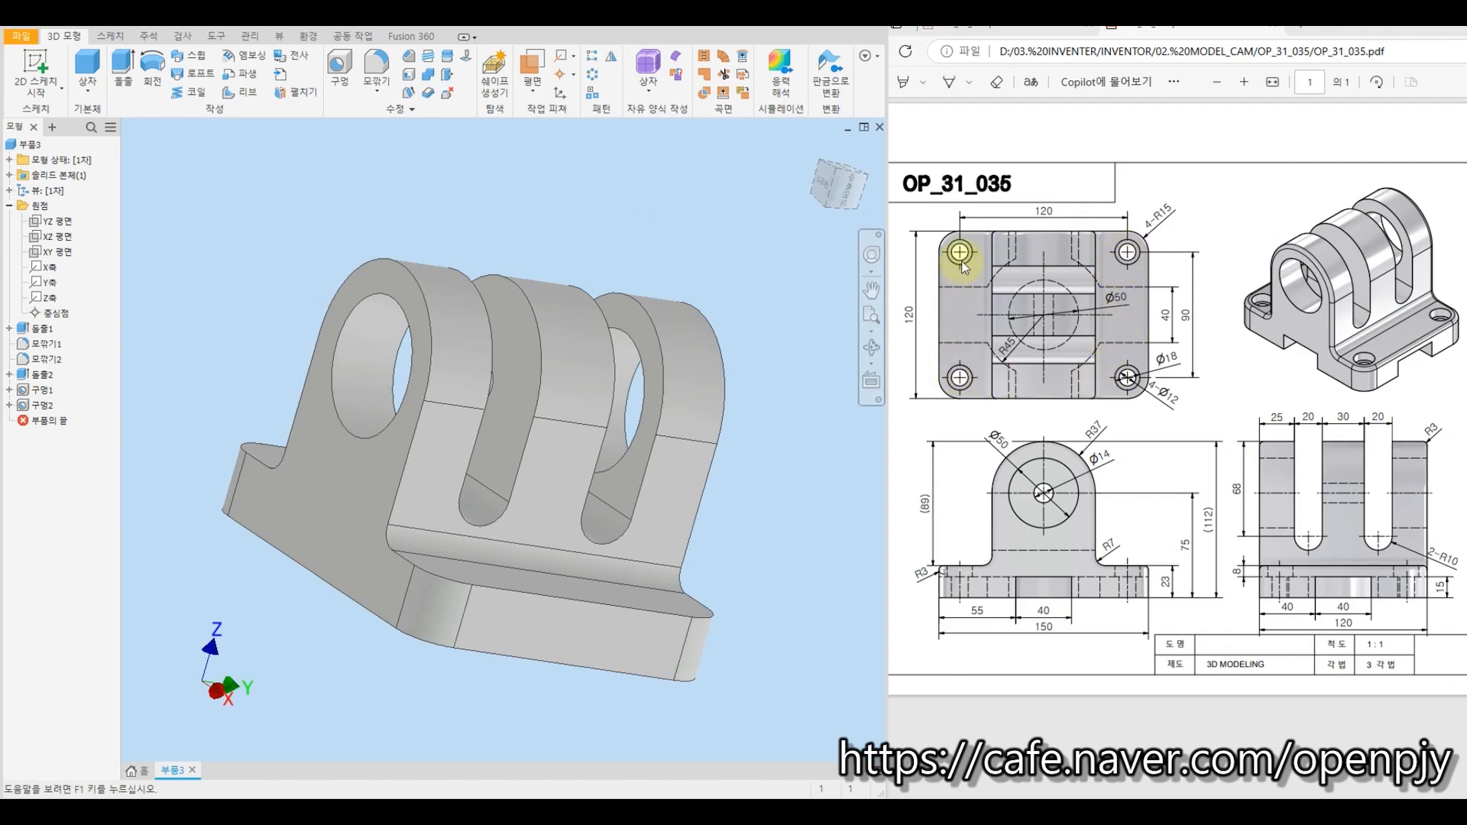
middle_click_drag(716, 244, 697, 250, "shift")
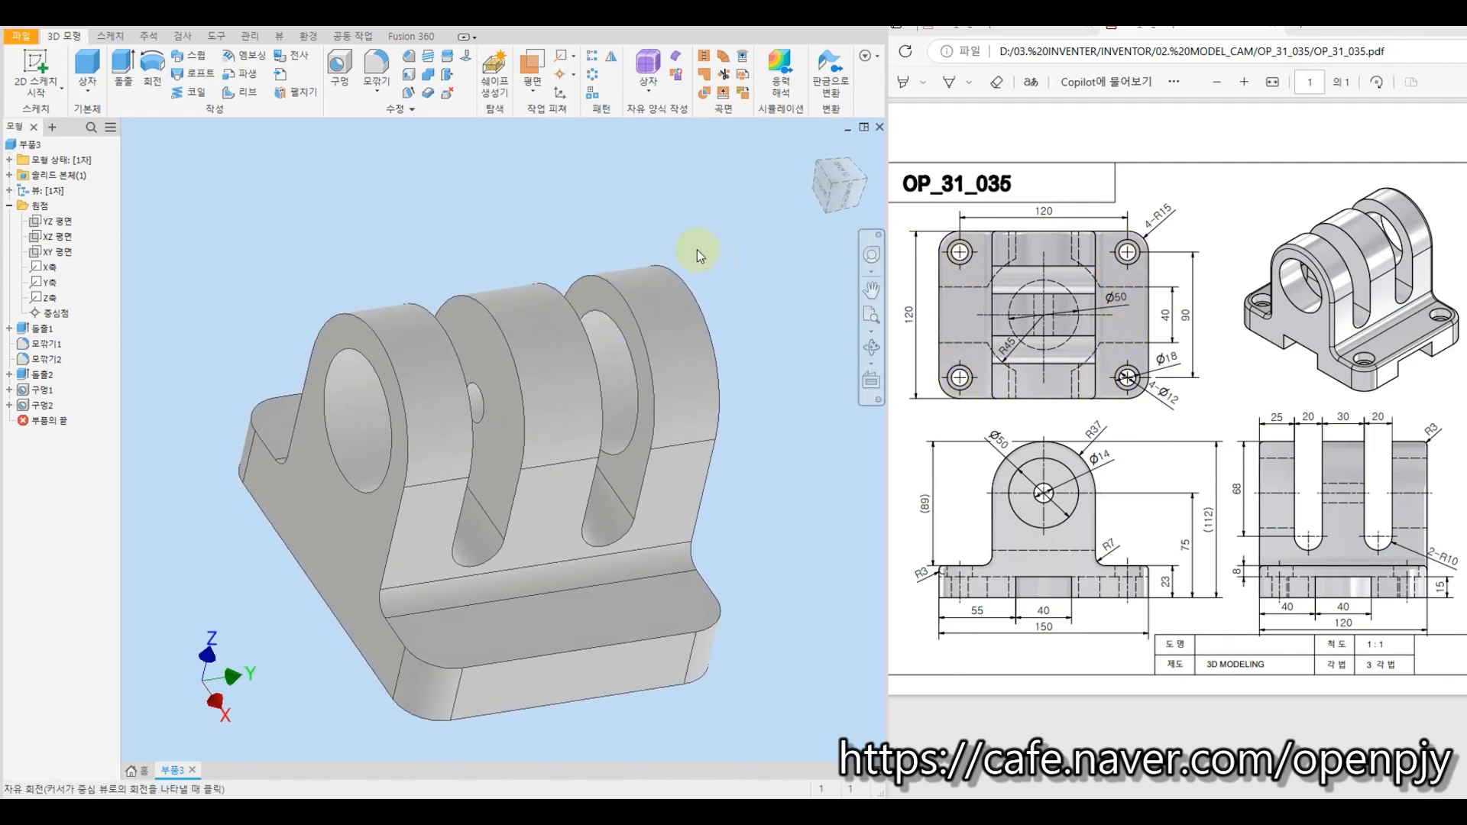
left_click(342, 74)
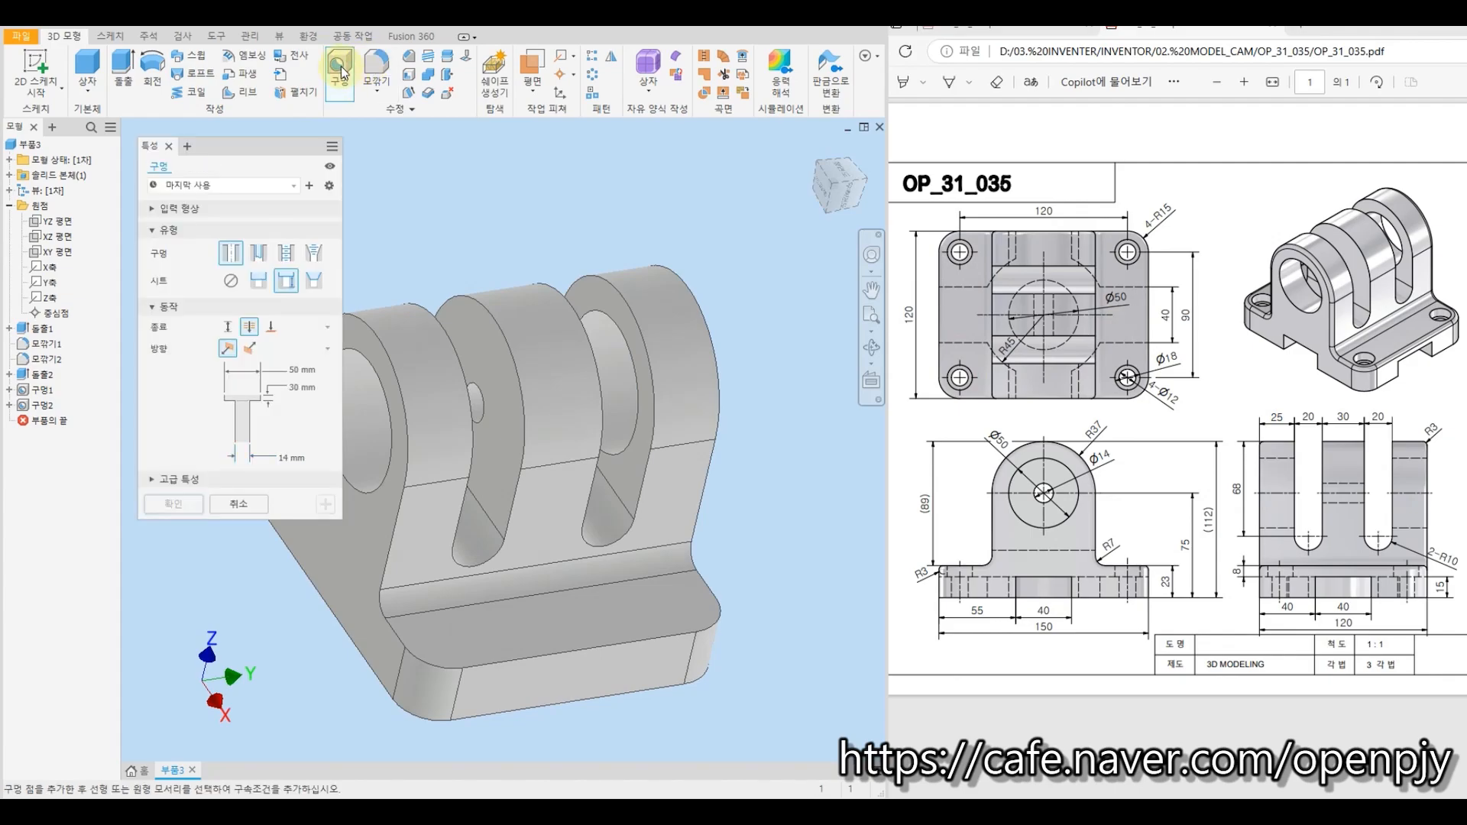
left_click(285, 281)
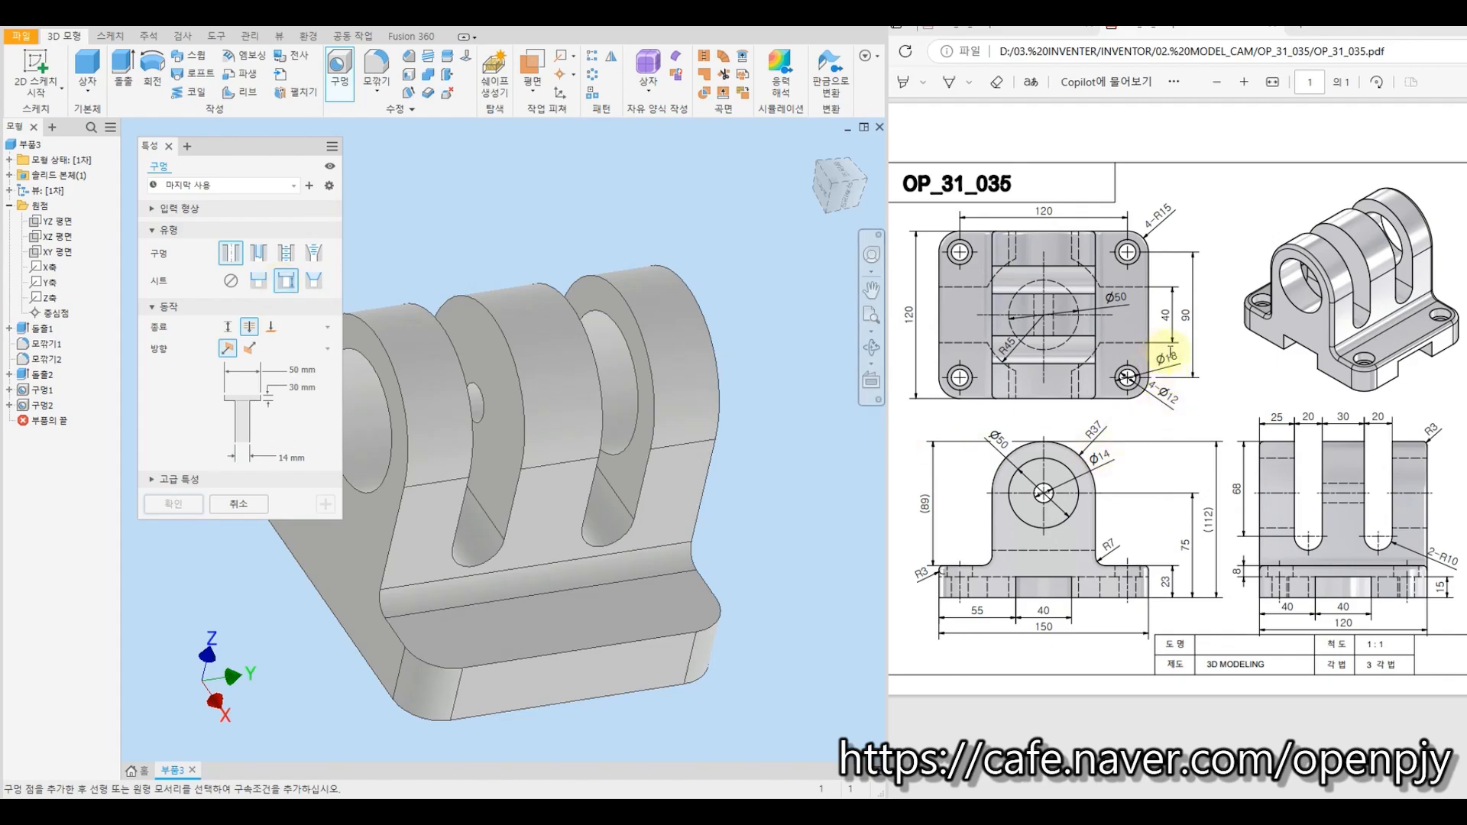
left_click(291, 370)
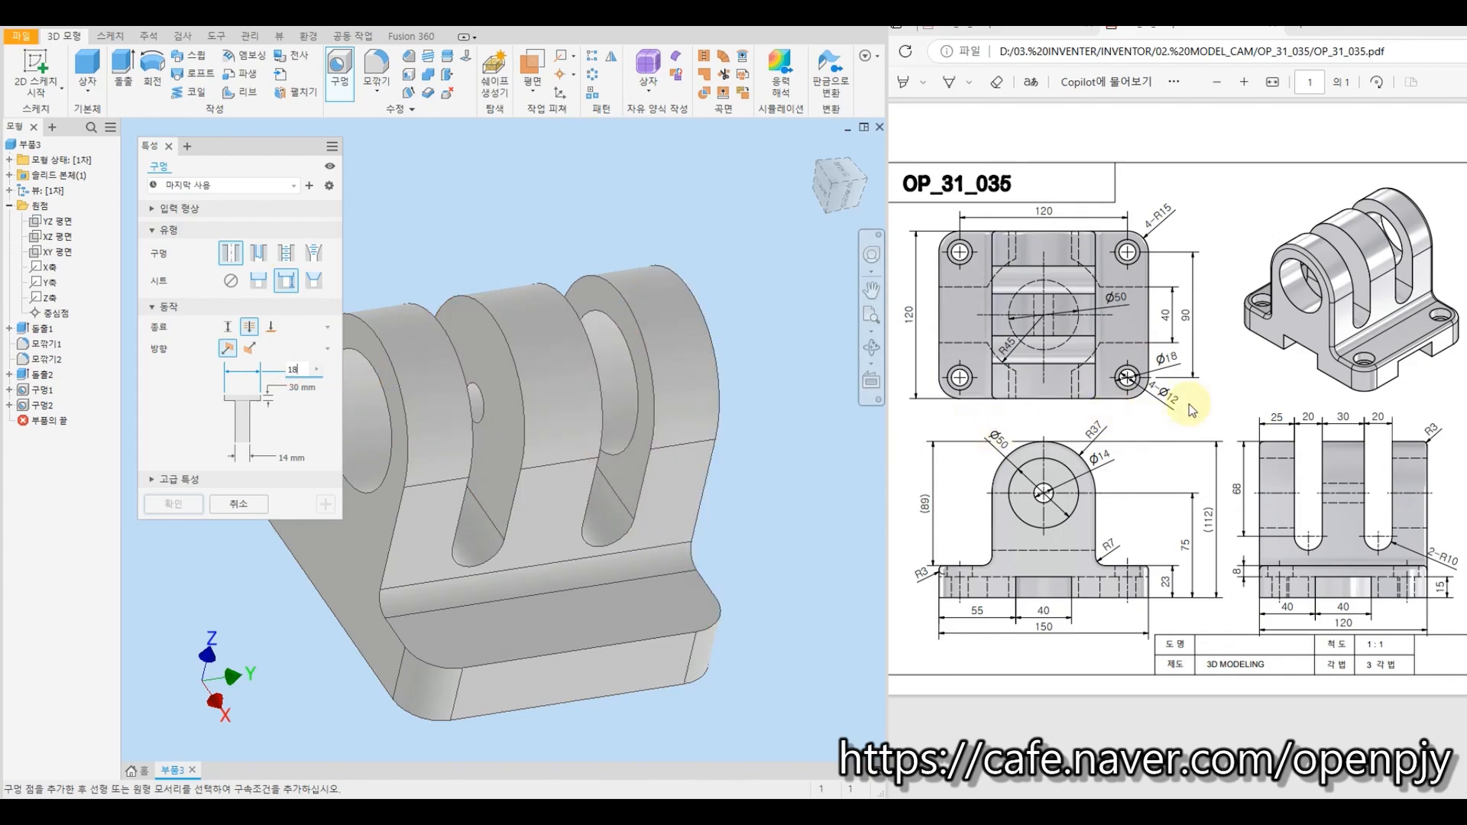
left_click(287, 460)
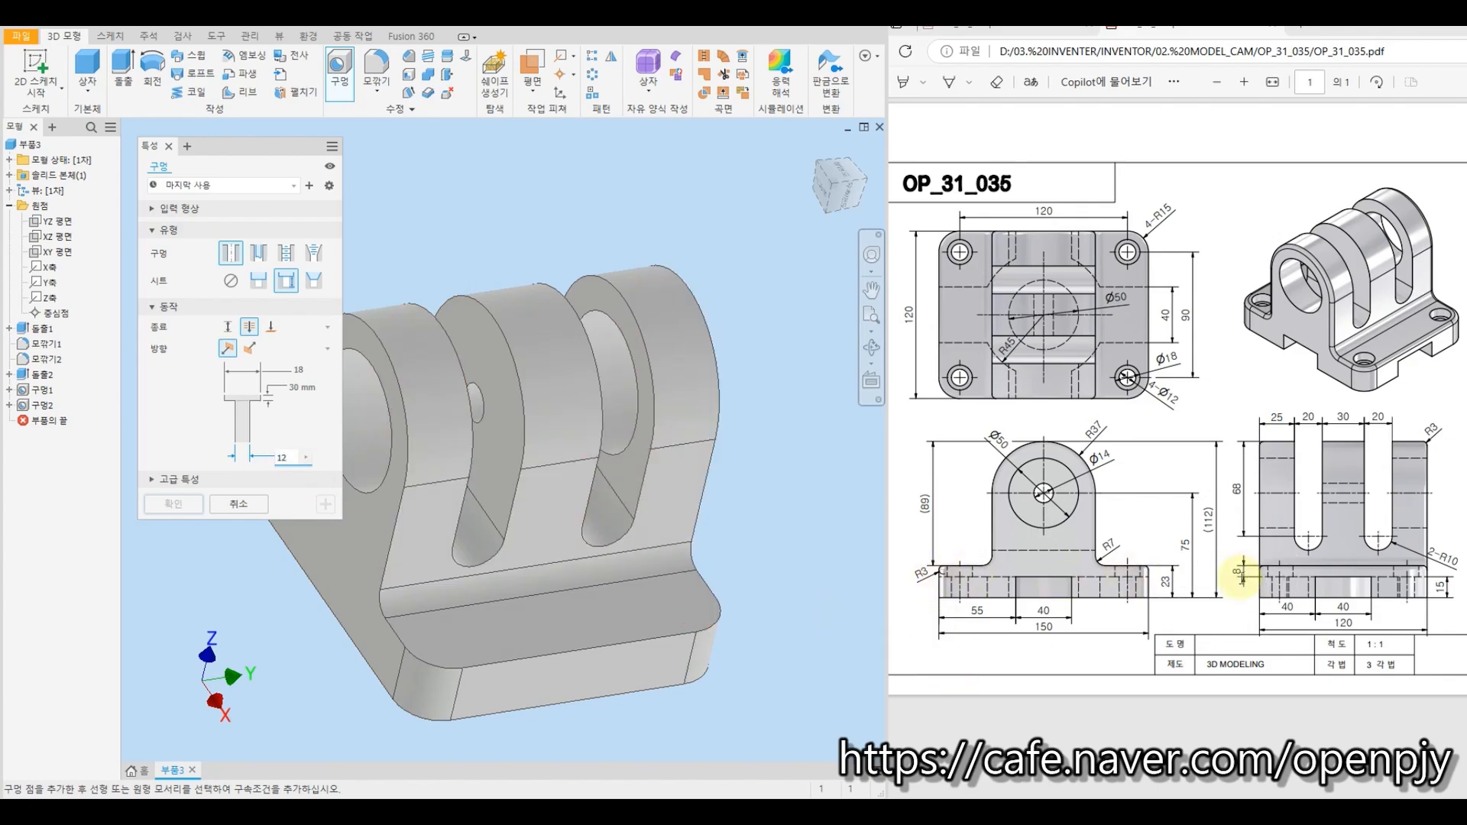
left_click(1239, 575)
left_click(298, 386)
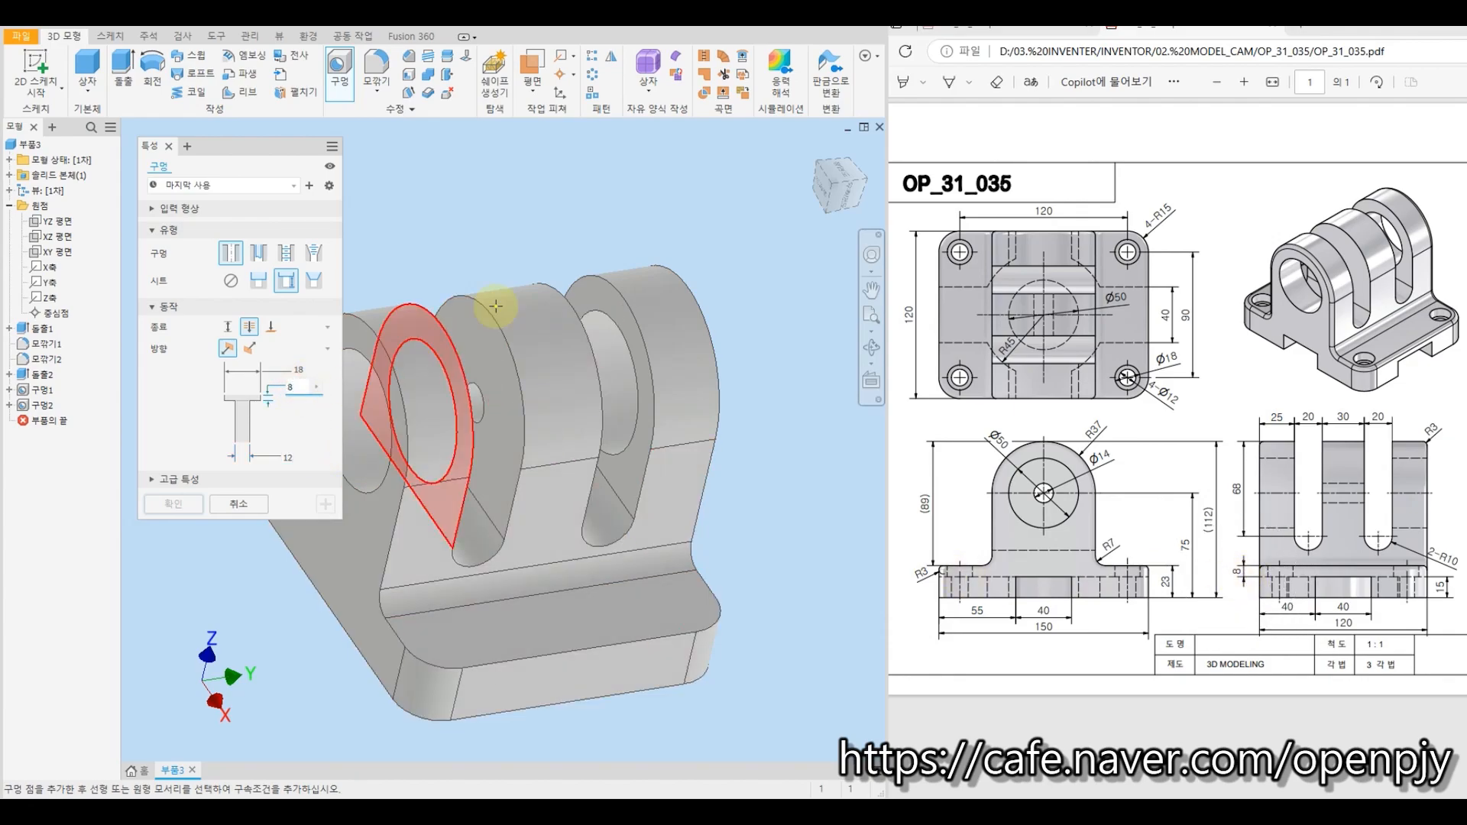
Place the counterbored holes on the base flanges' upper faces at all four corners, concentric with the rounded corners, and create them.
middle_click_drag(485, 222, 469, 243, "shift")
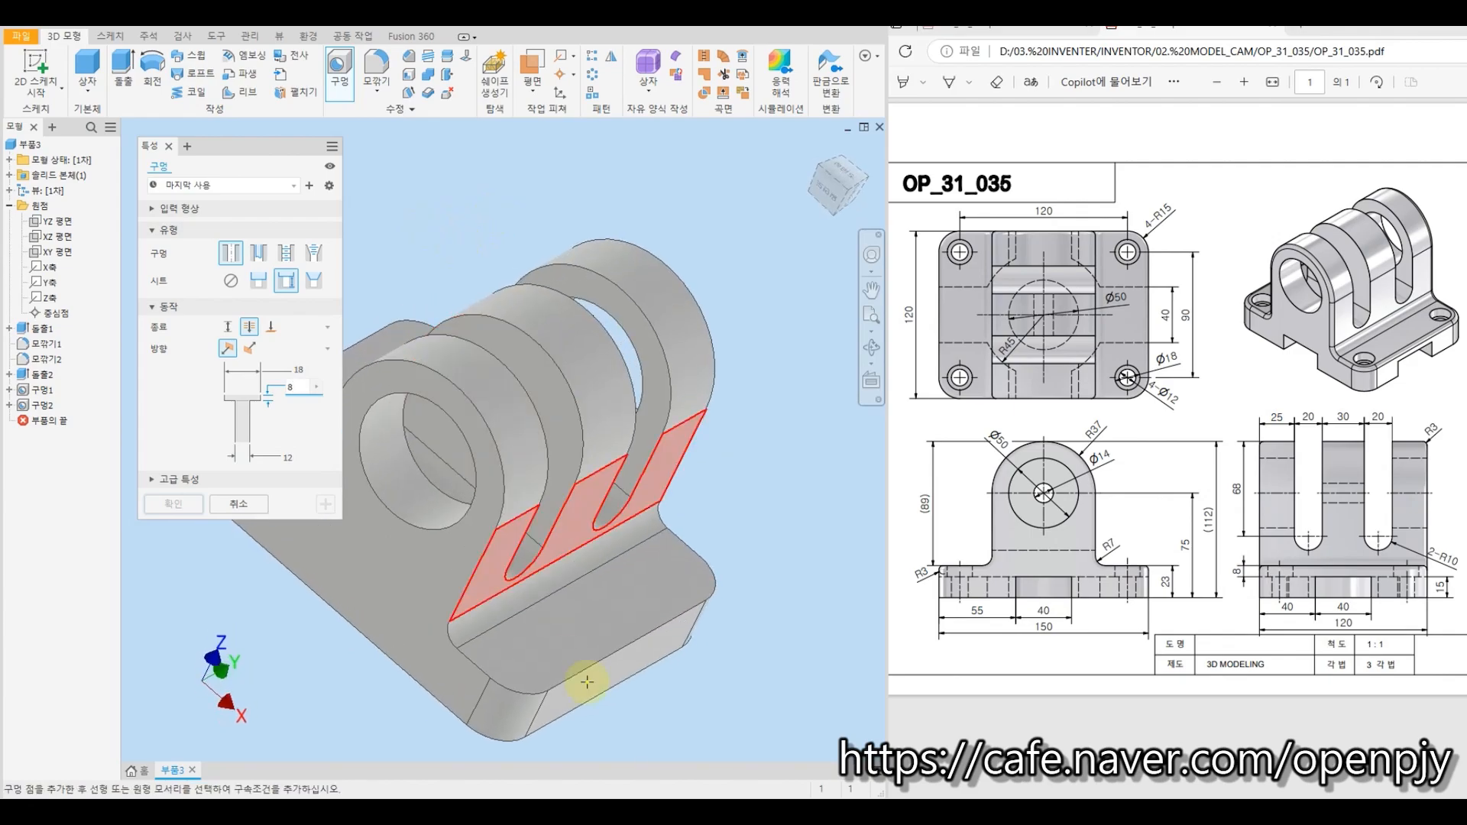
left_click(526, 660)
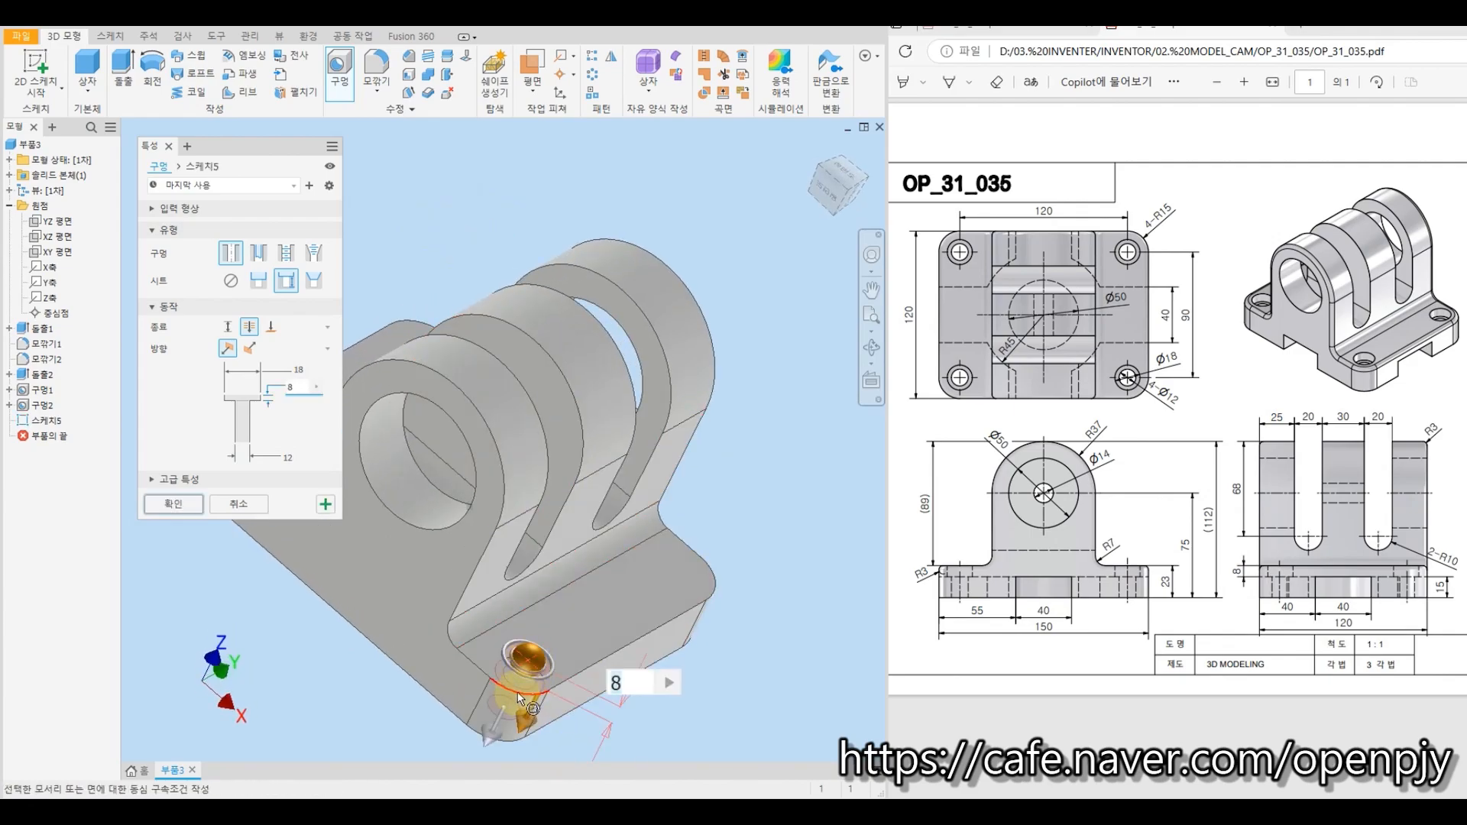
left_click(679, 587)
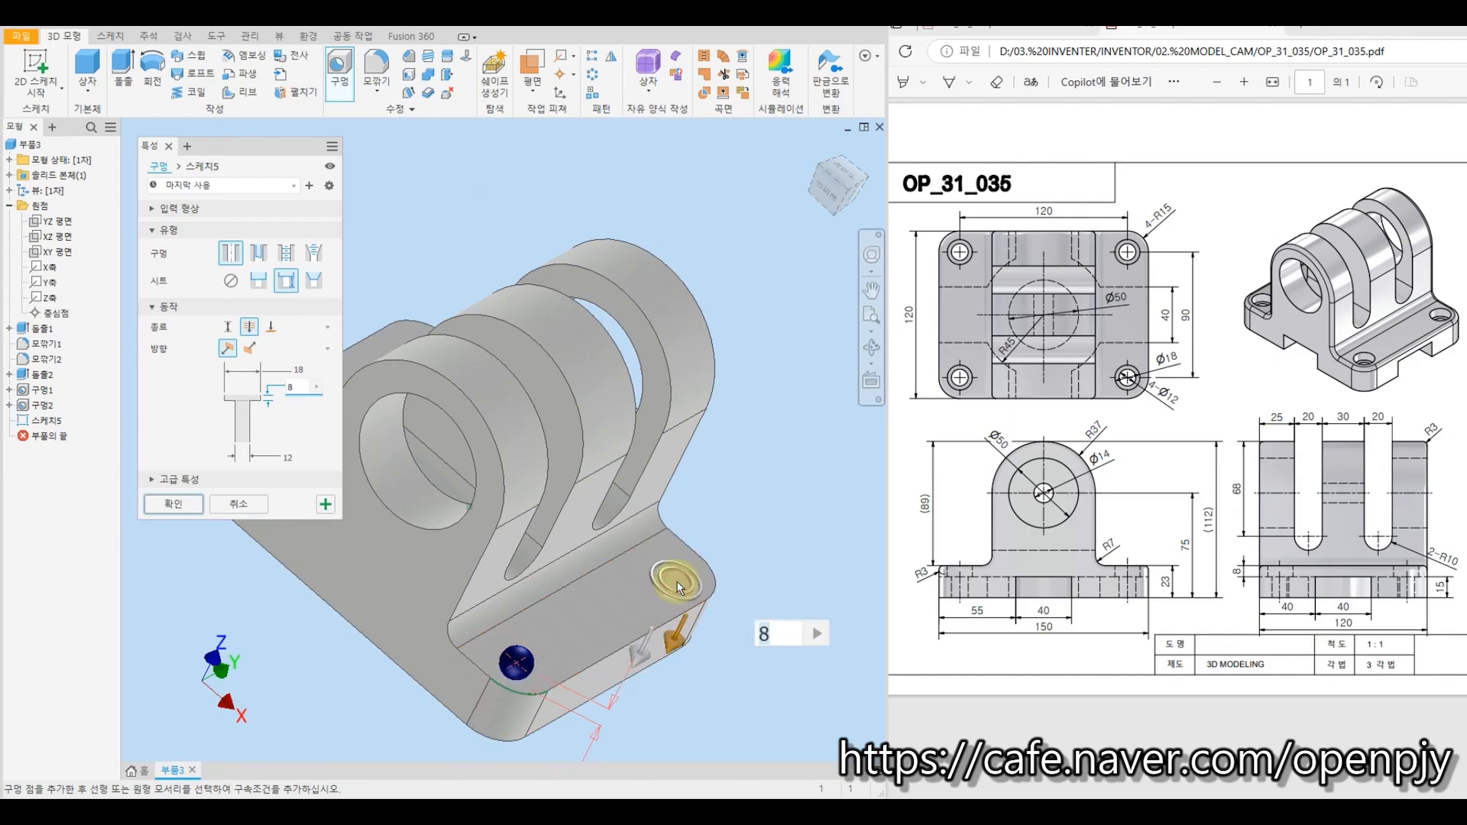
middle_click_drag(510, 213, 695, 274)
left_click(443, 497)
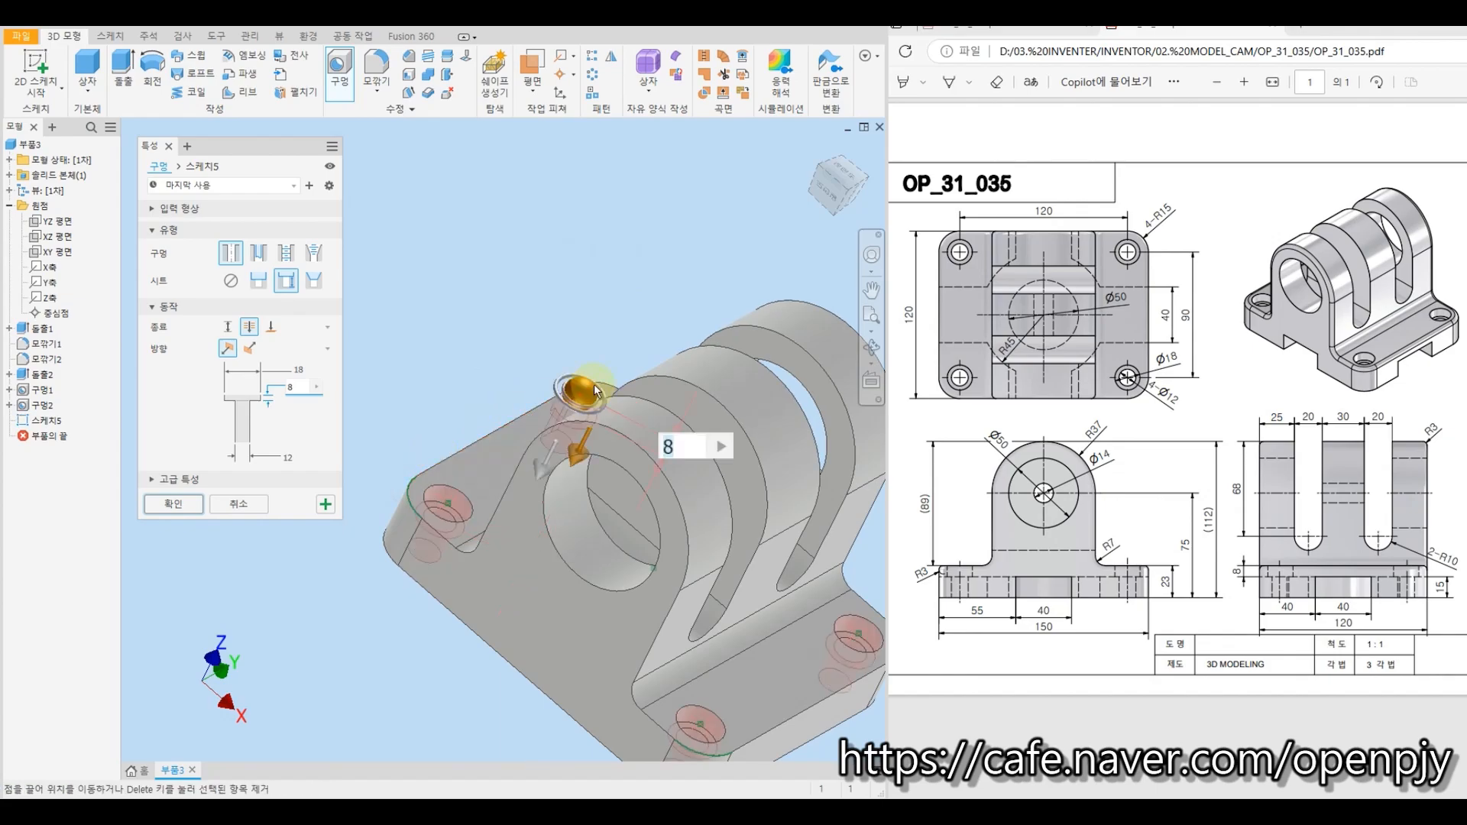
left_click(602, 382)
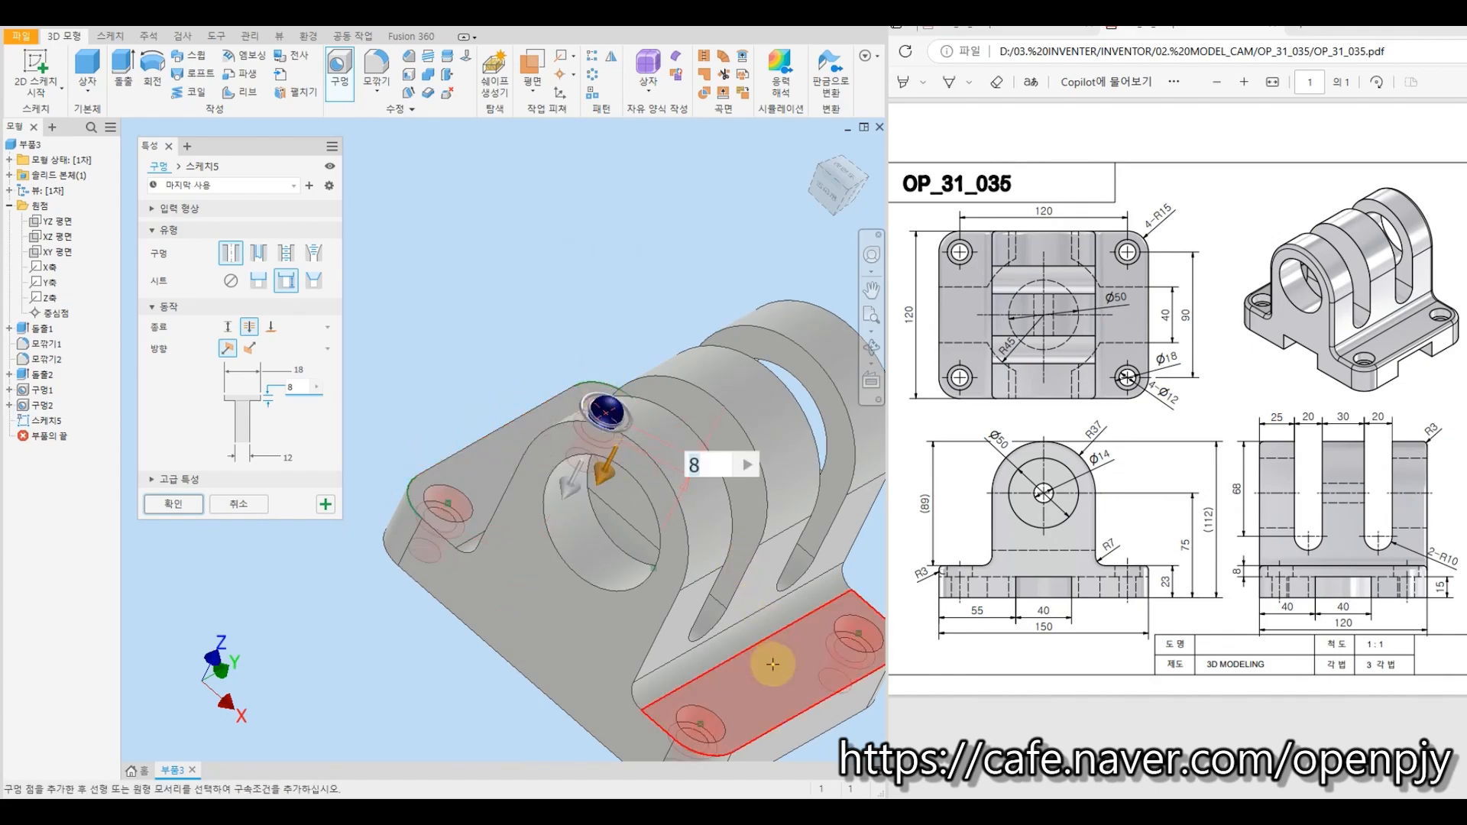
left_click(325, 505)
left_click(229, 505)
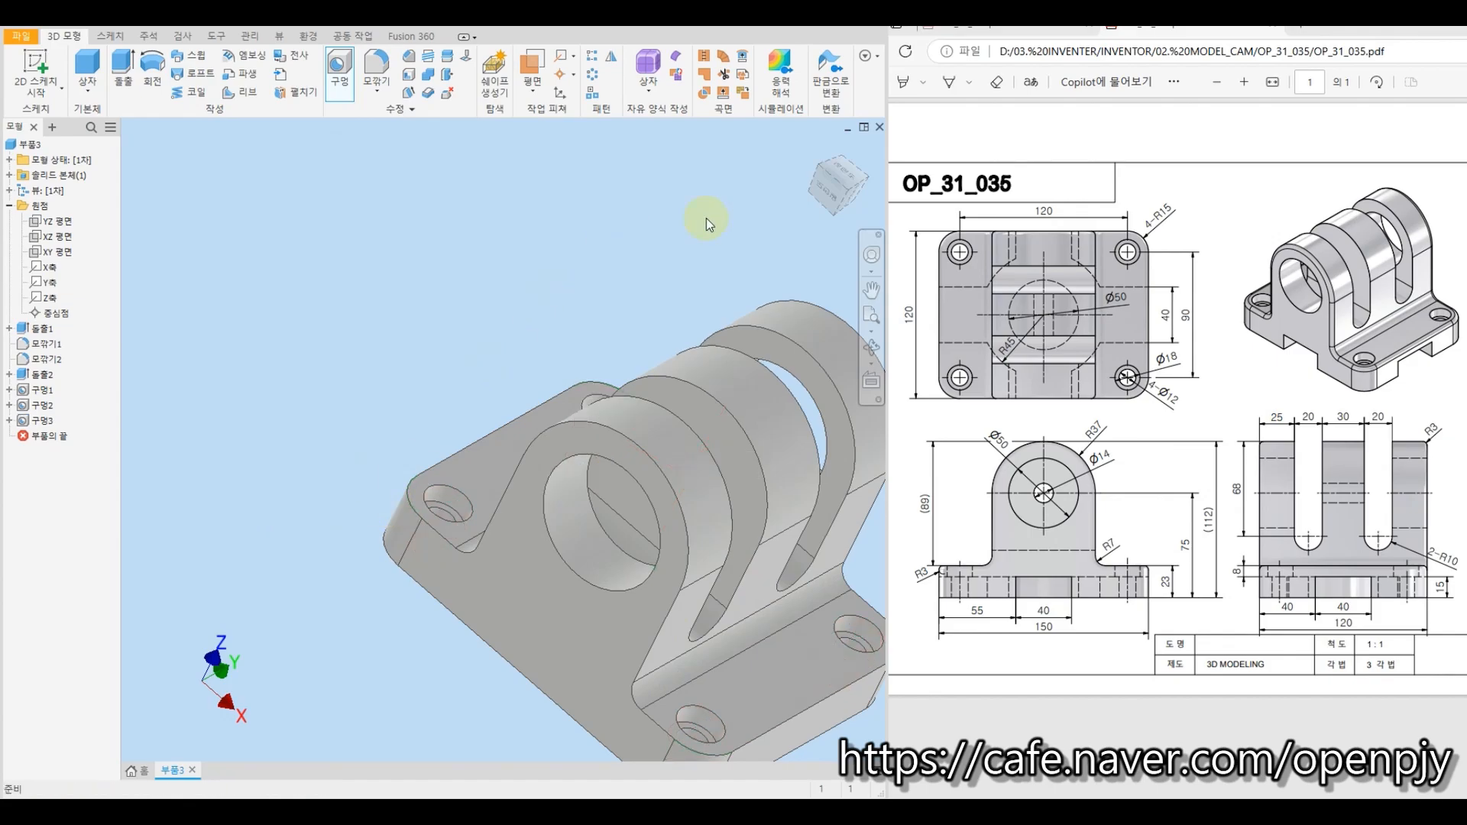
Fillet the outer edges around the upright's end faces and the base's upper outline with a 3 mm radius.
left_click(811, 150)
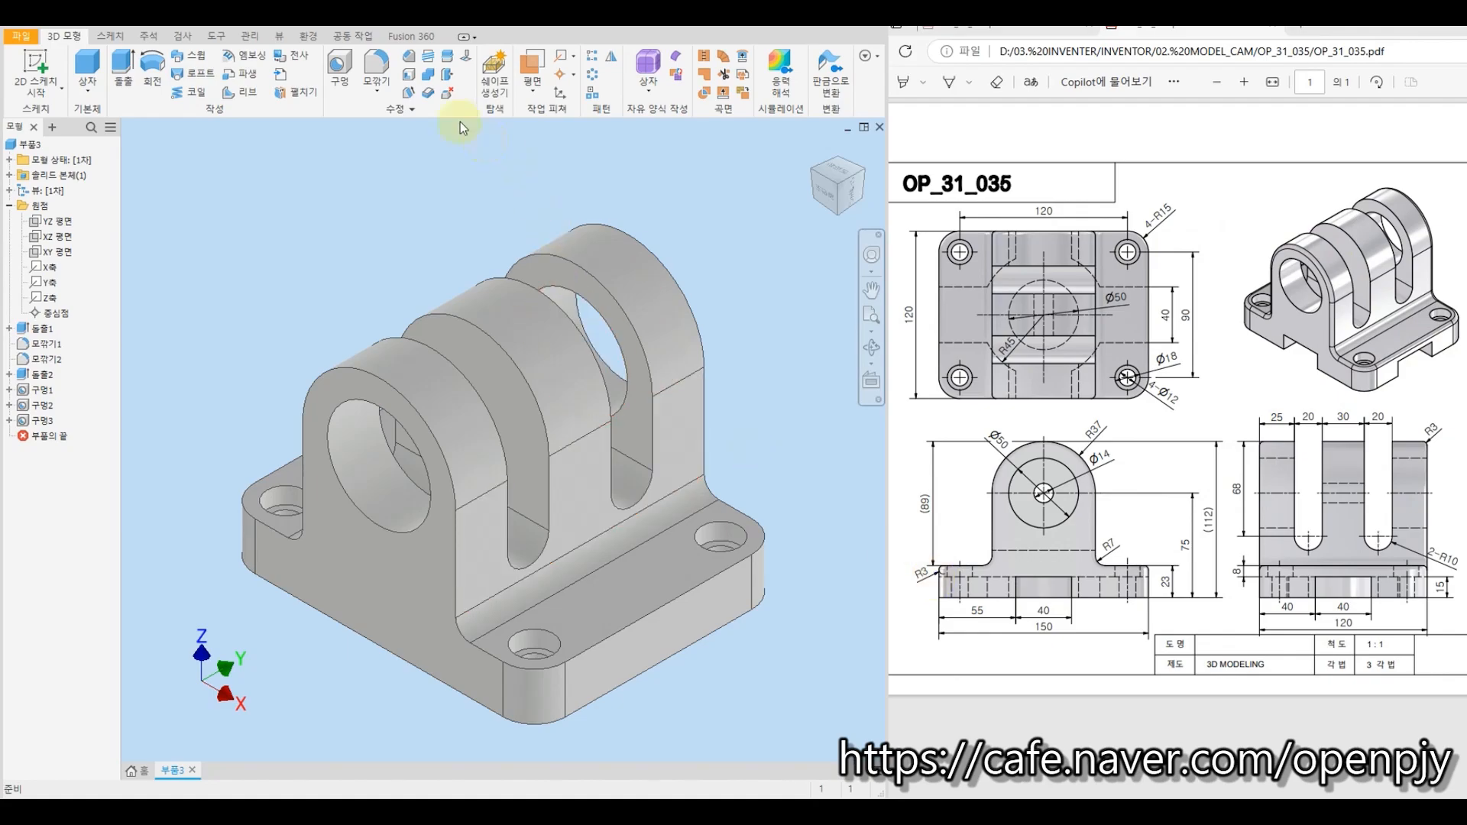
left_click(378, 63)
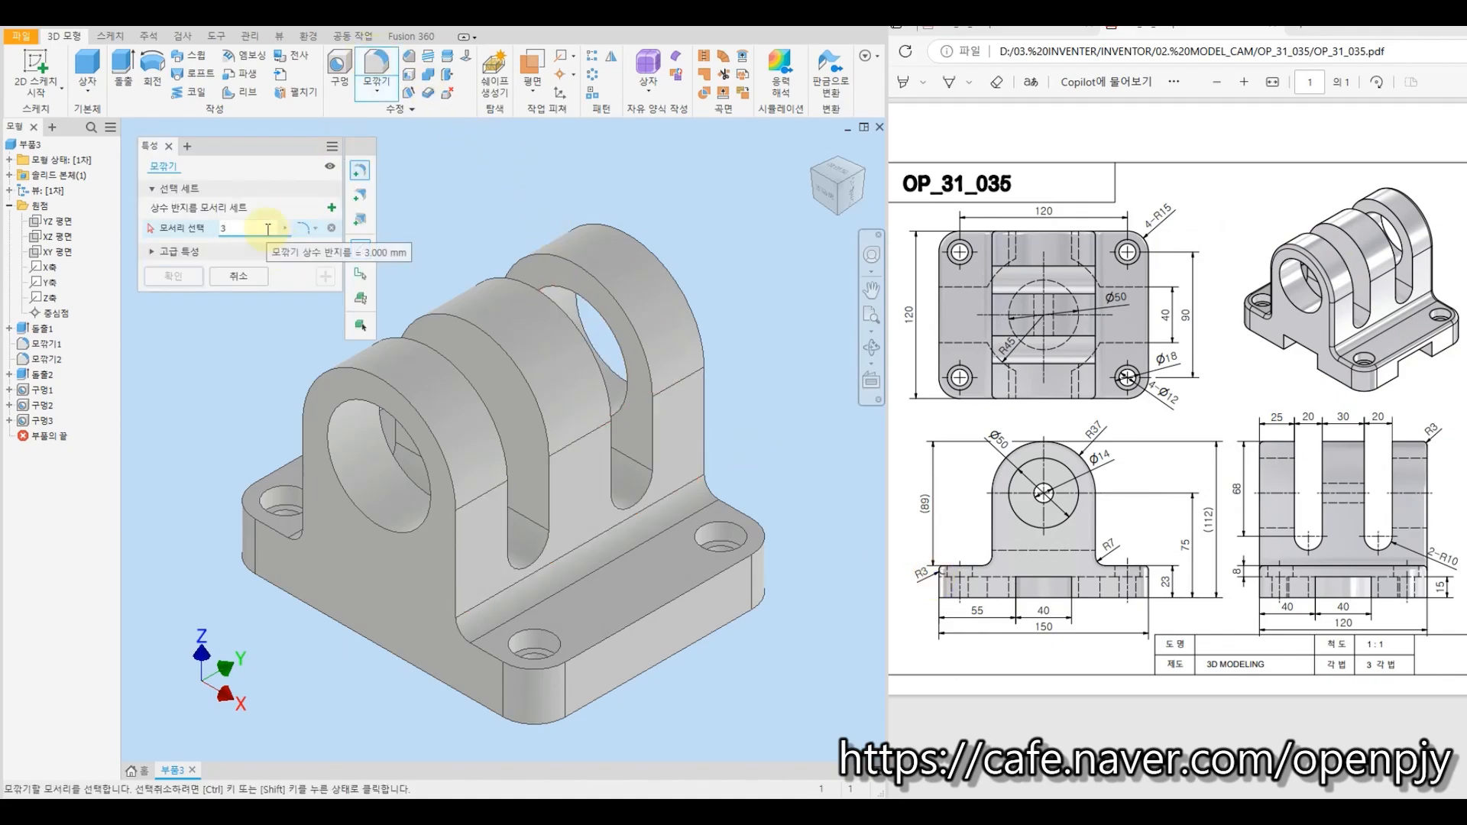
left_click(628, 634)
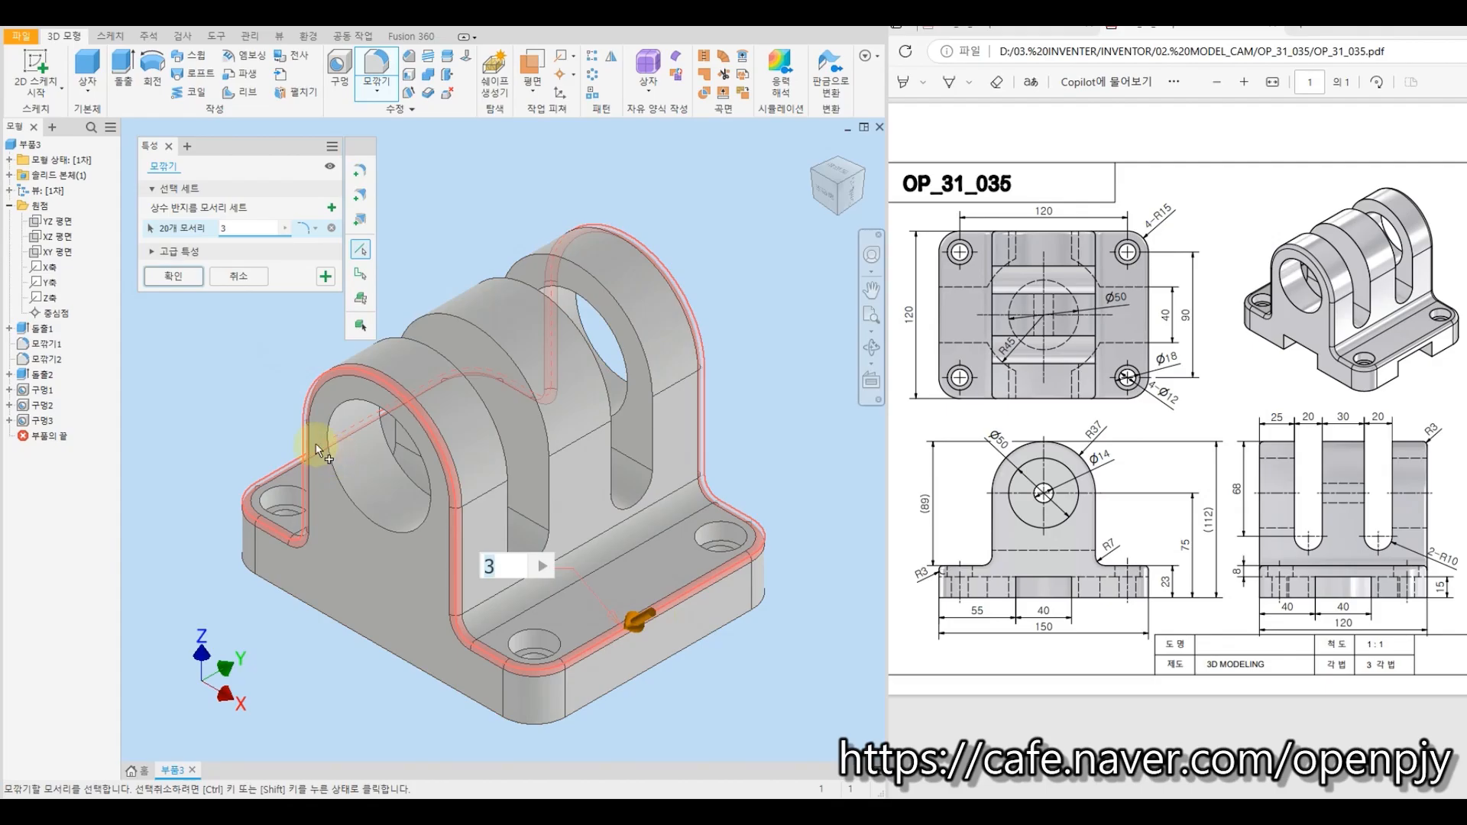
left_click(167, 278)
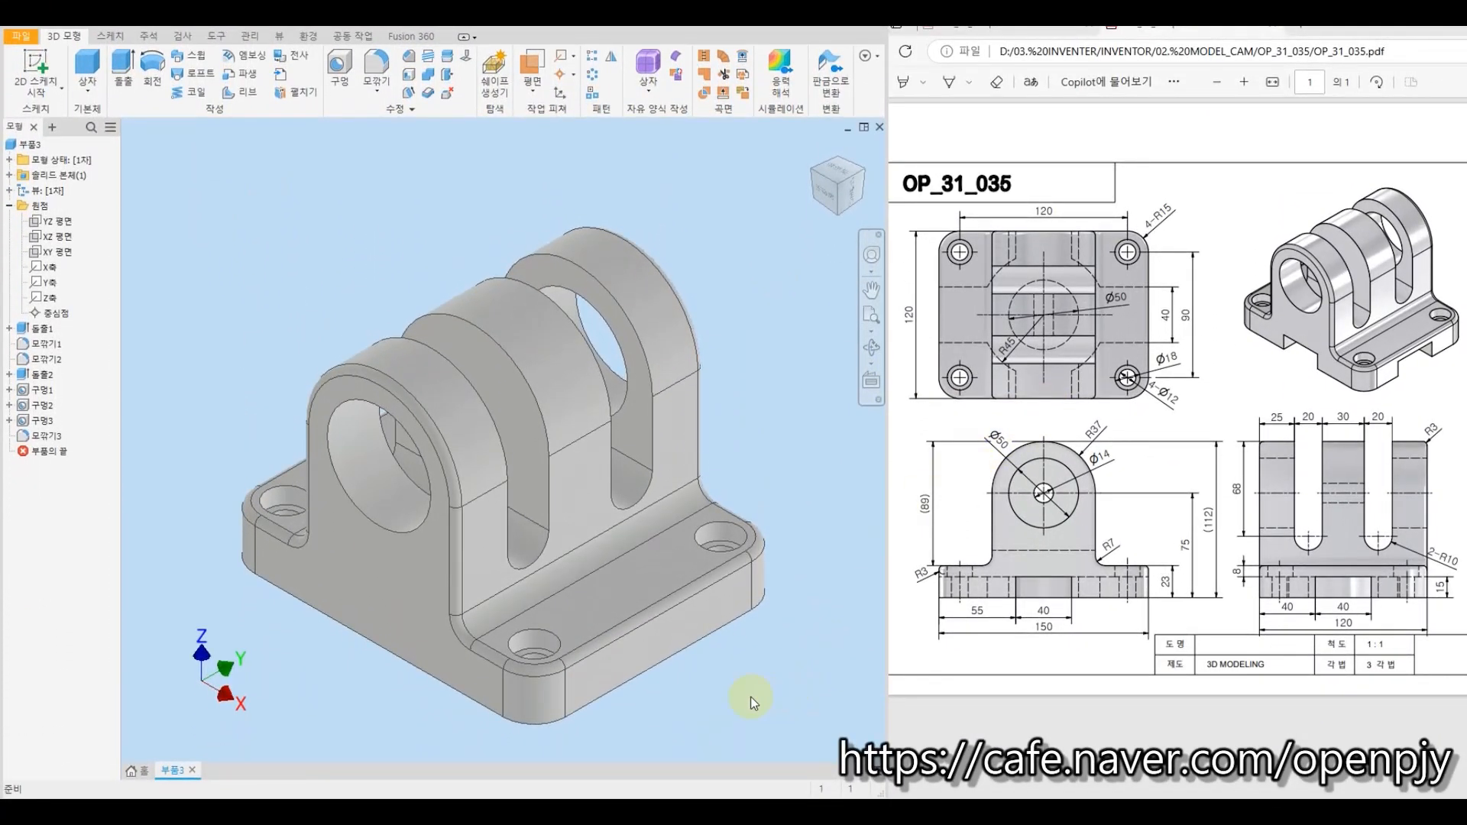
Create a new 2D sketch on the flat underside of the base.
middle_click_drag(750, 696, 750, 550, "shift")
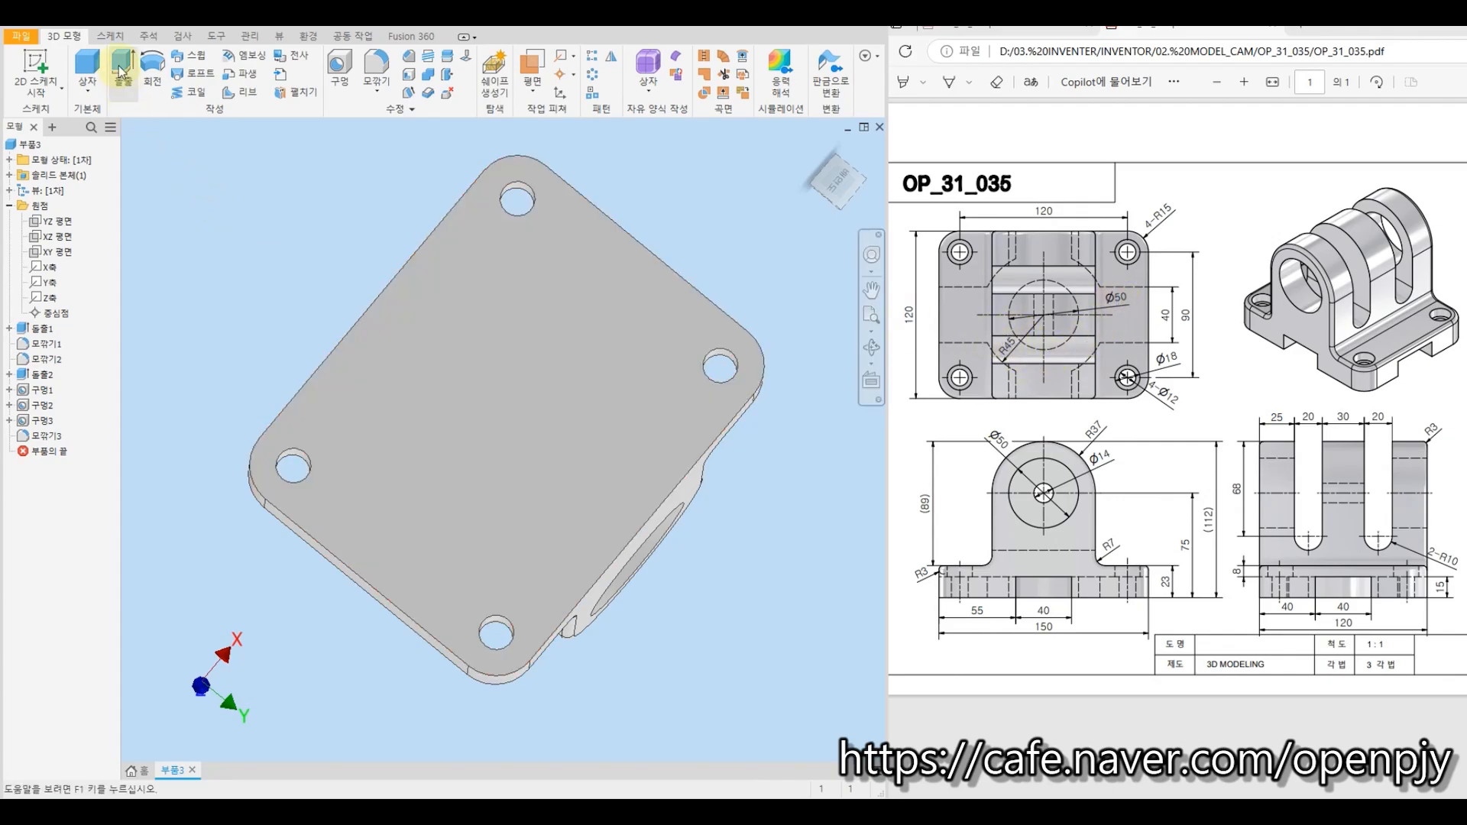
left_click(35, 66)
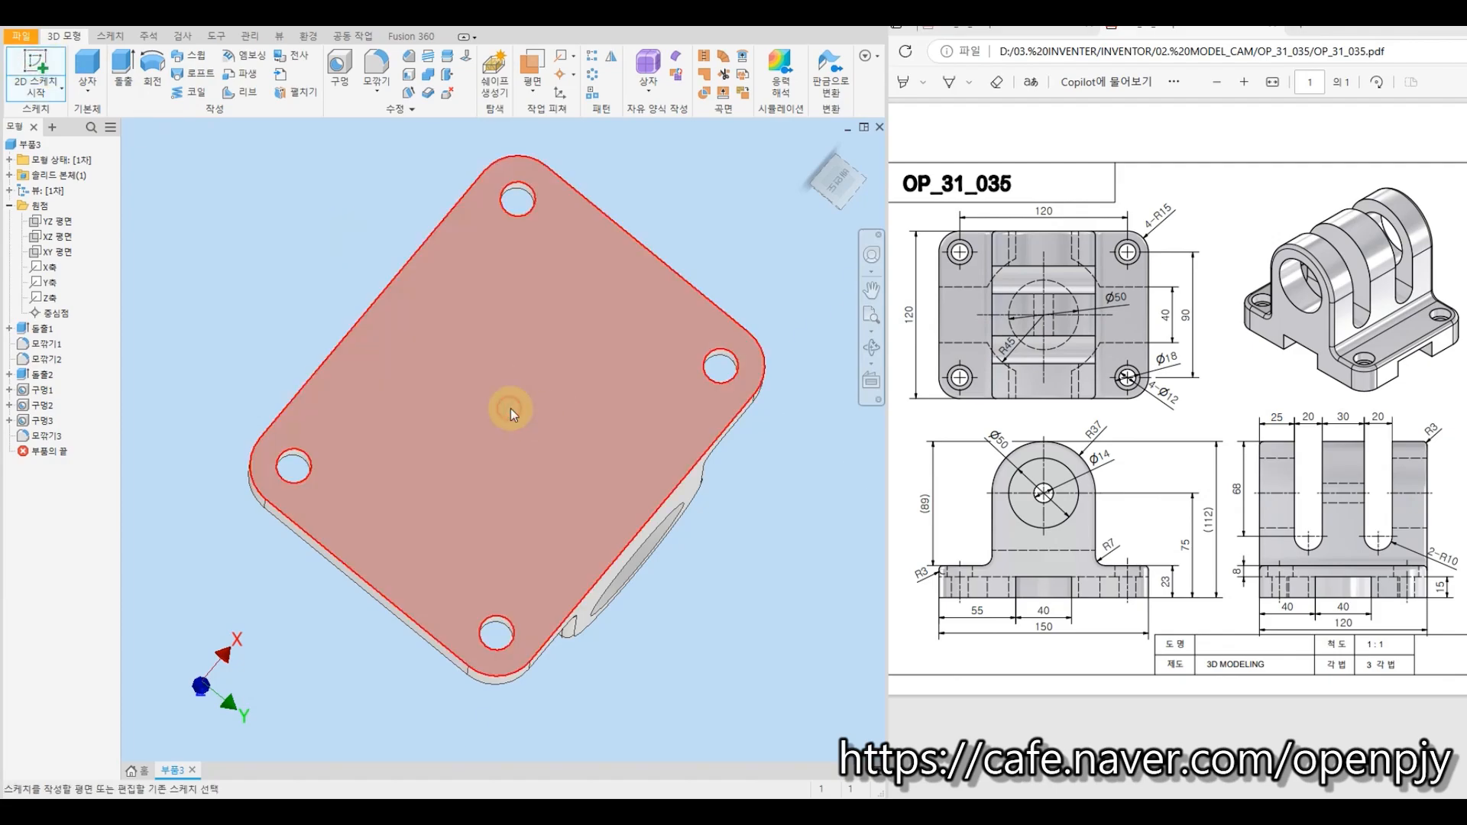
left_click(510, 408)
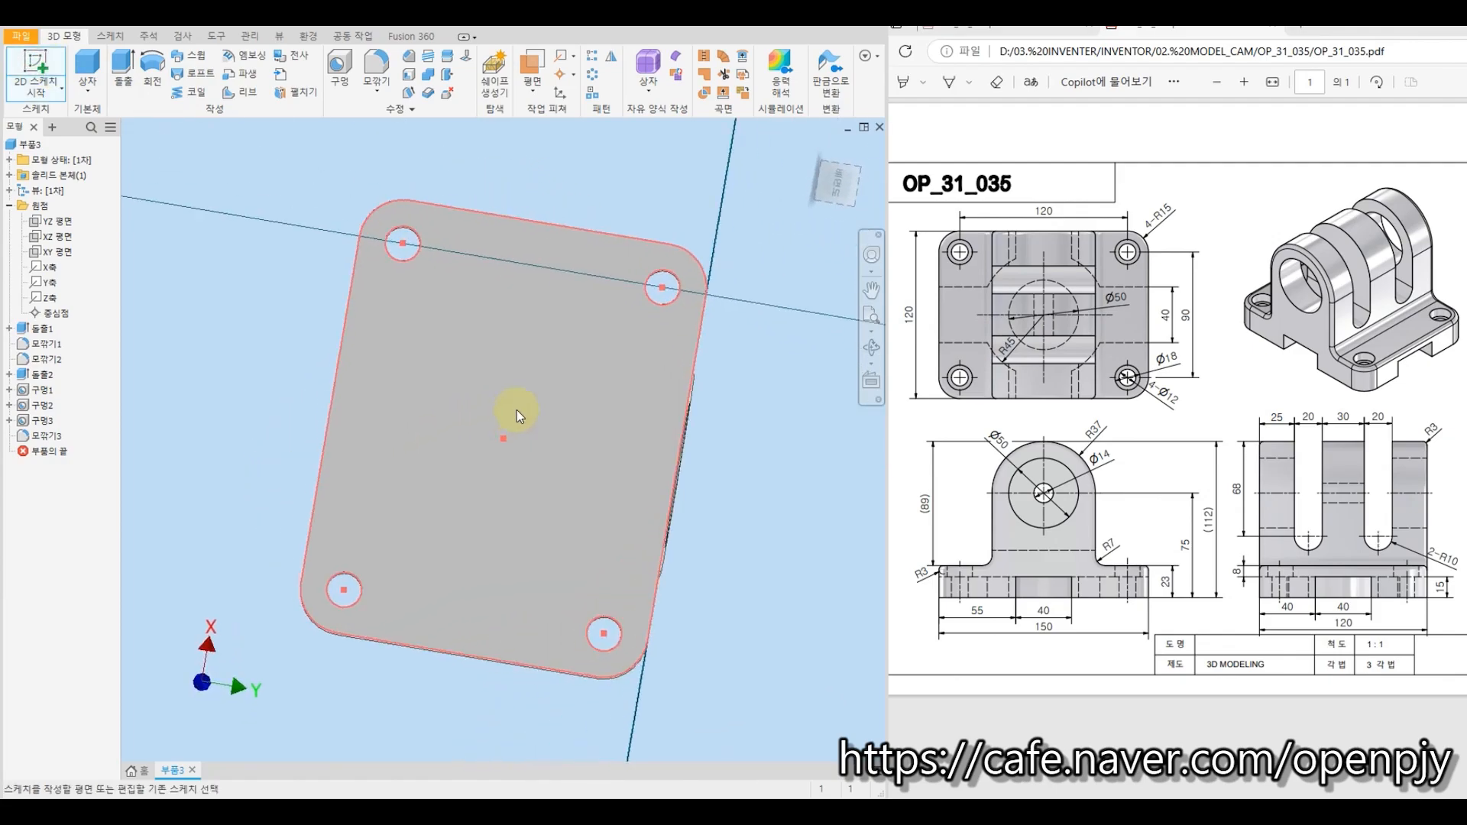
left_click(856, 156)
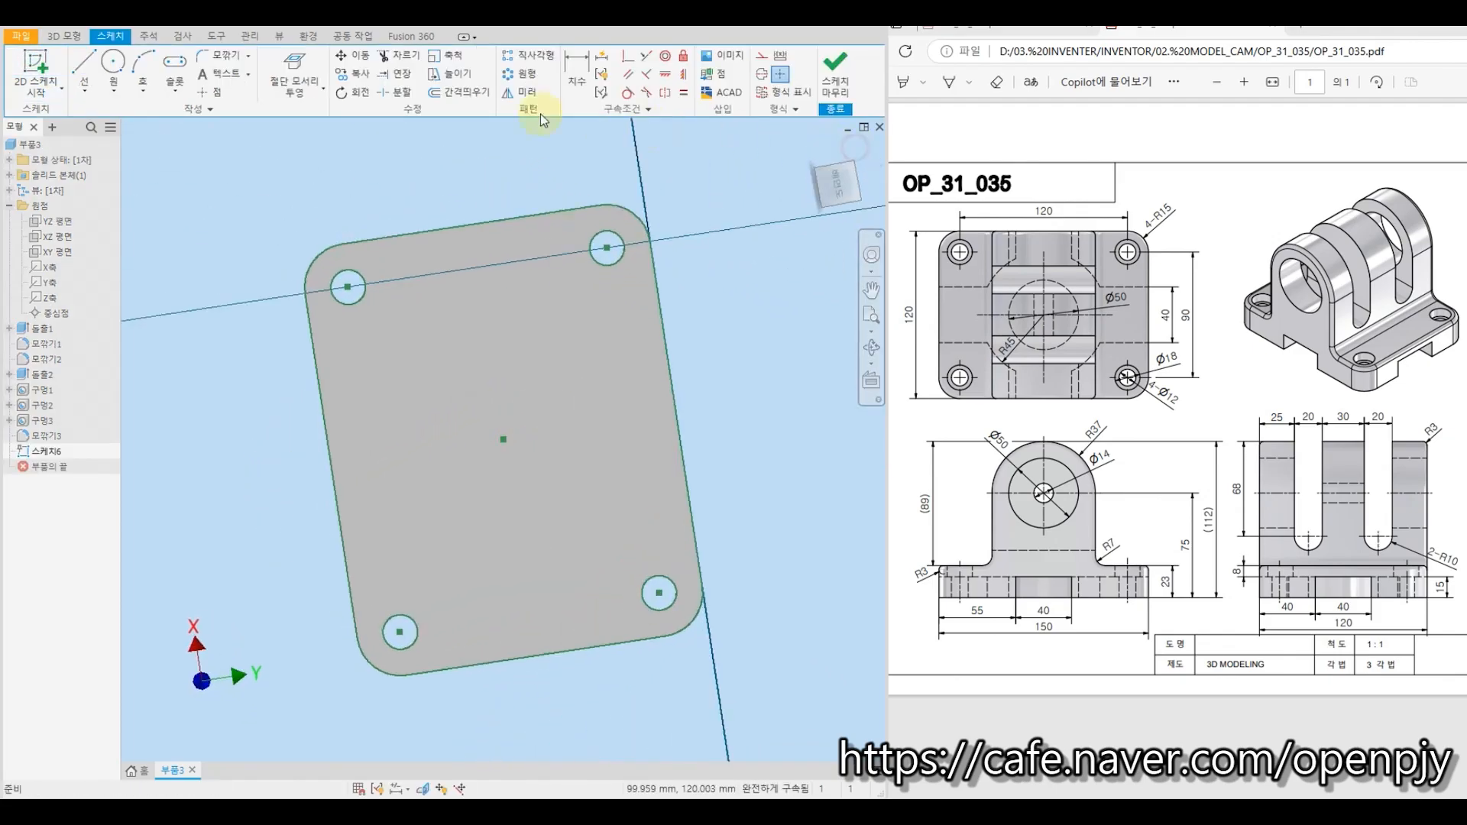
Draw two concentric circles at the centre of the base's underside with diameters of 50 mm and 90 mm (45*2).
left_click(111, 74)
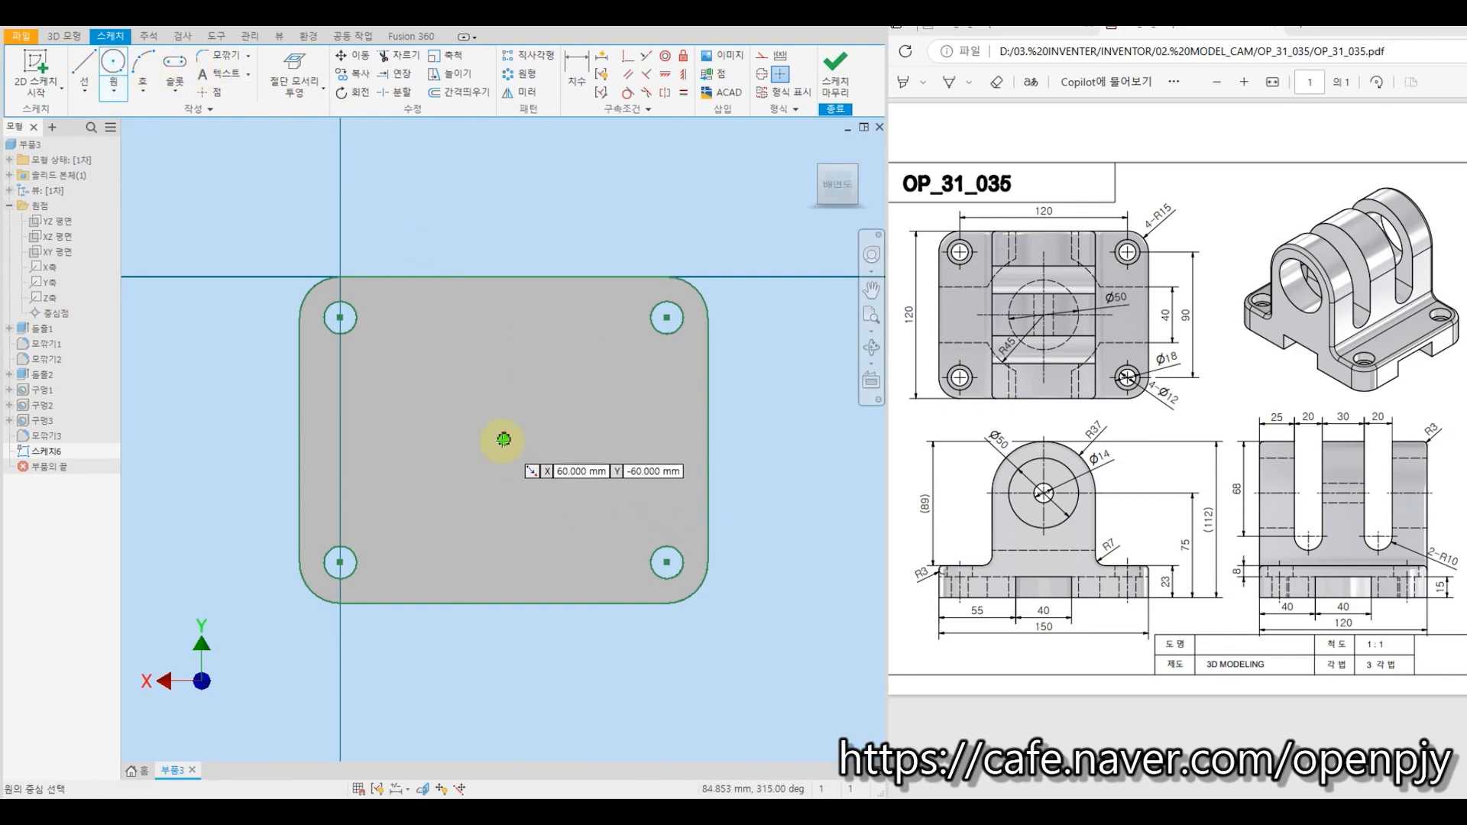
left_click(502, 440)
type("50")
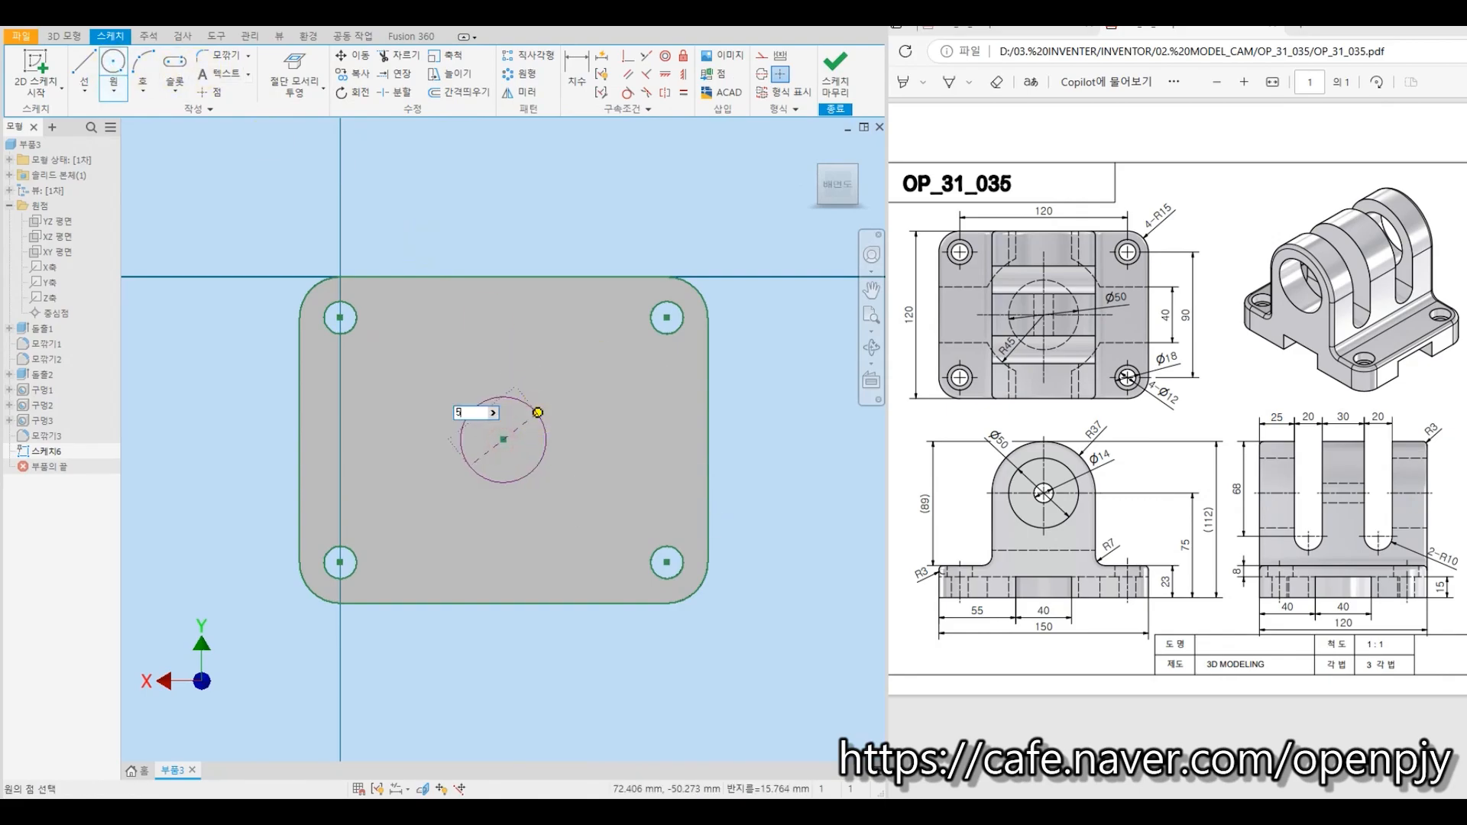
key("Return")
left_click(503, 439)
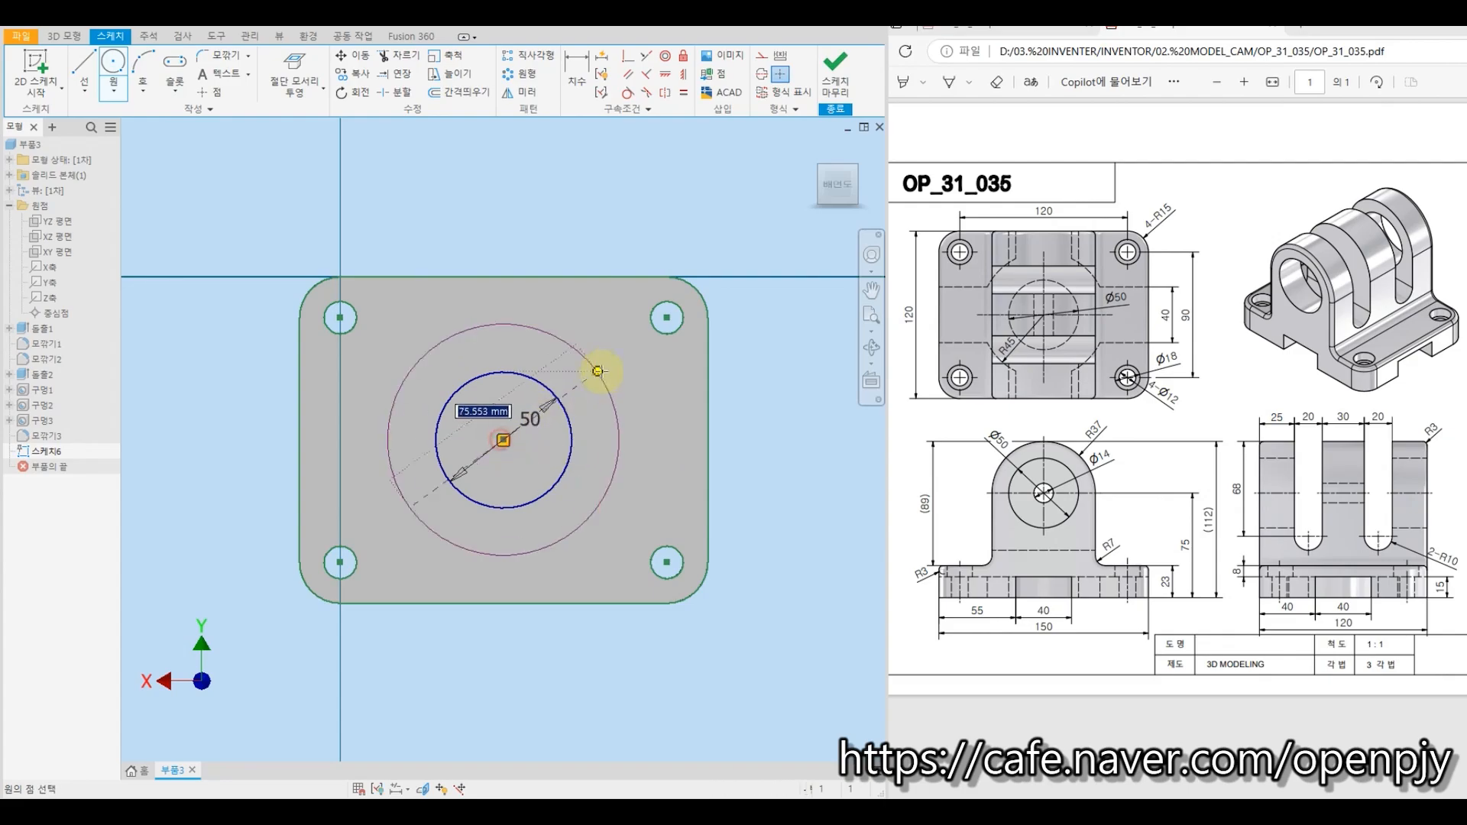
type("45")
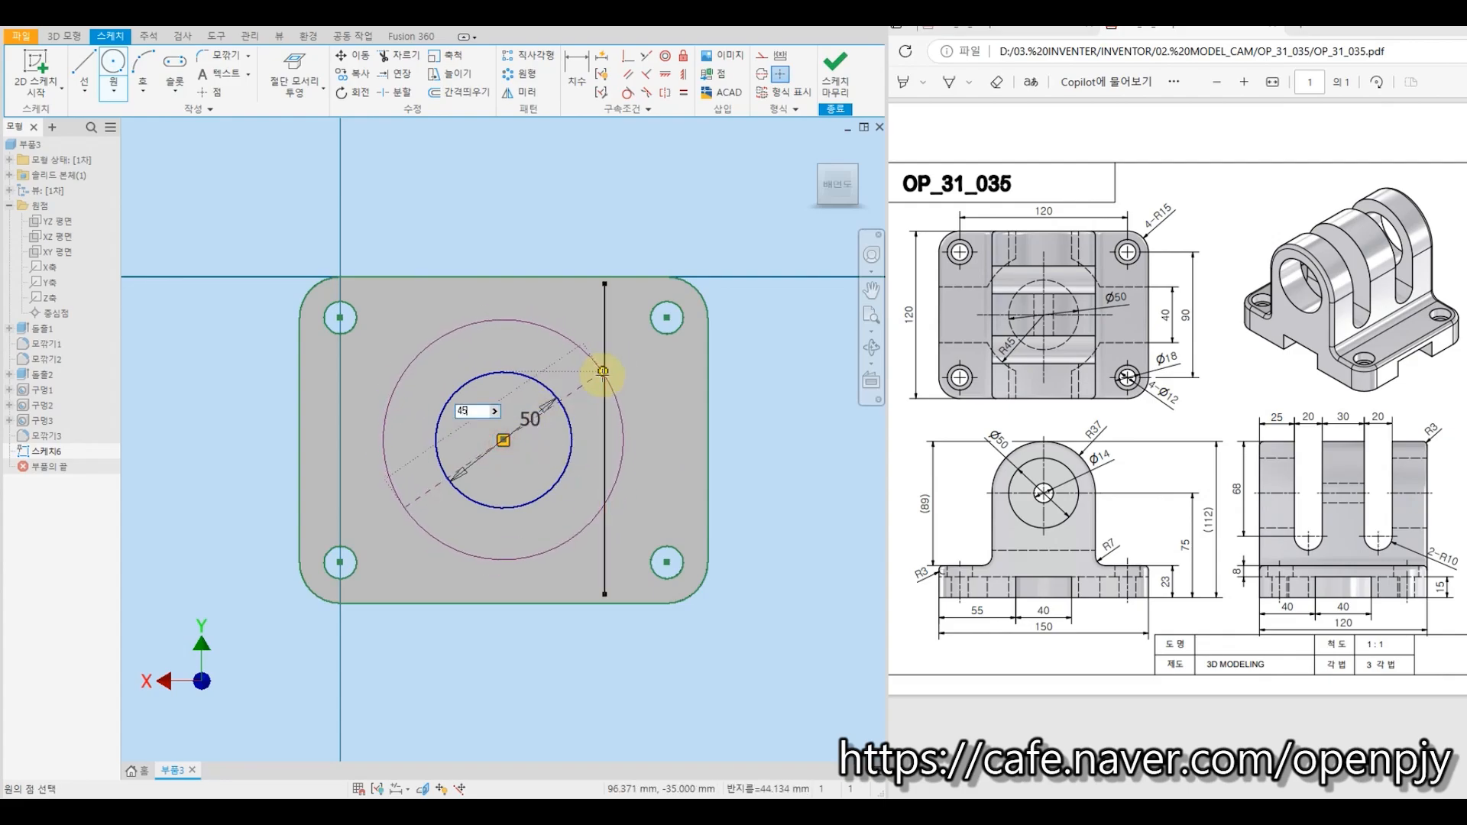
type("*2")
key("Return")
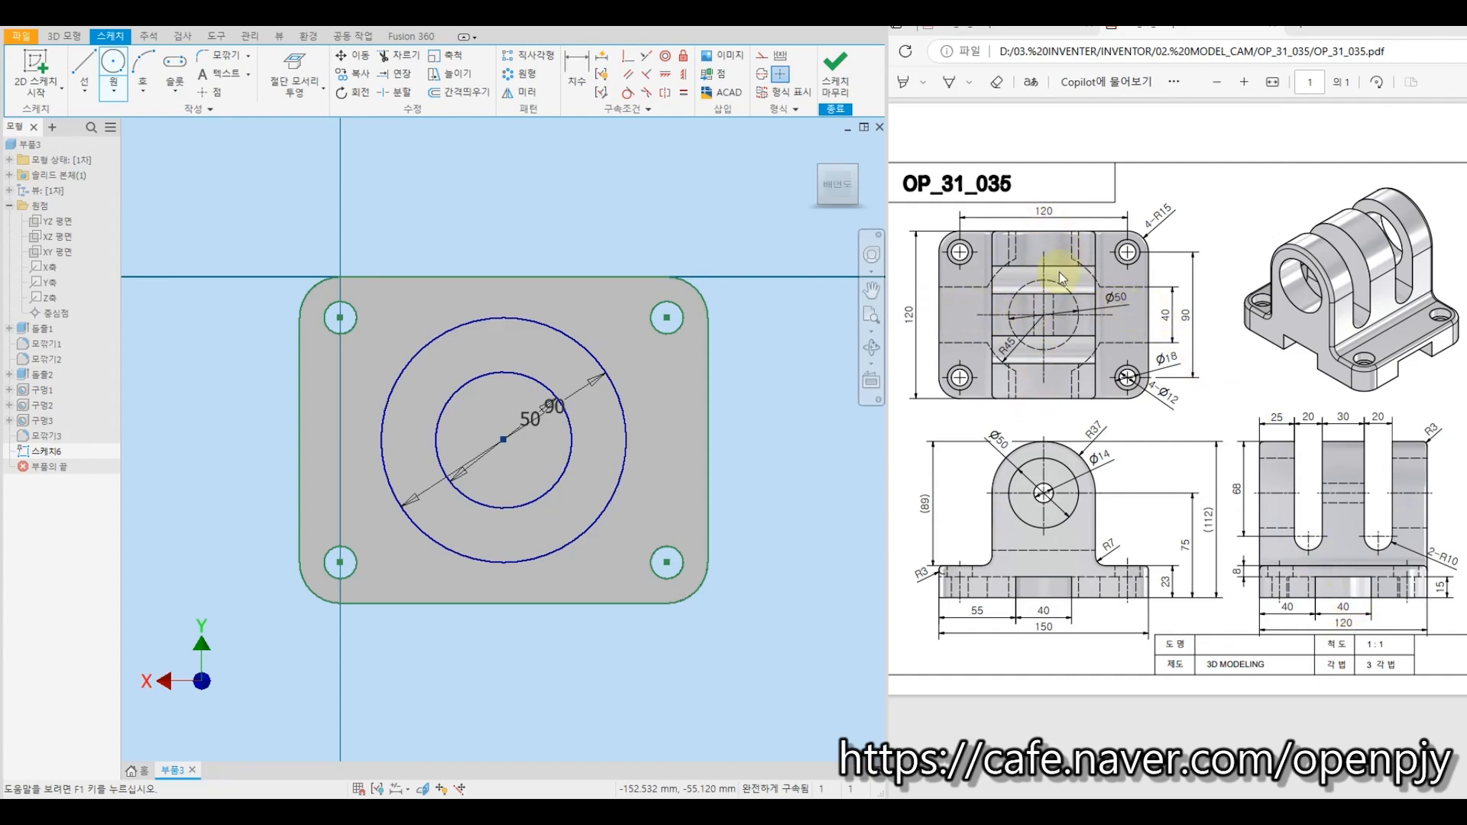
key("Escape")
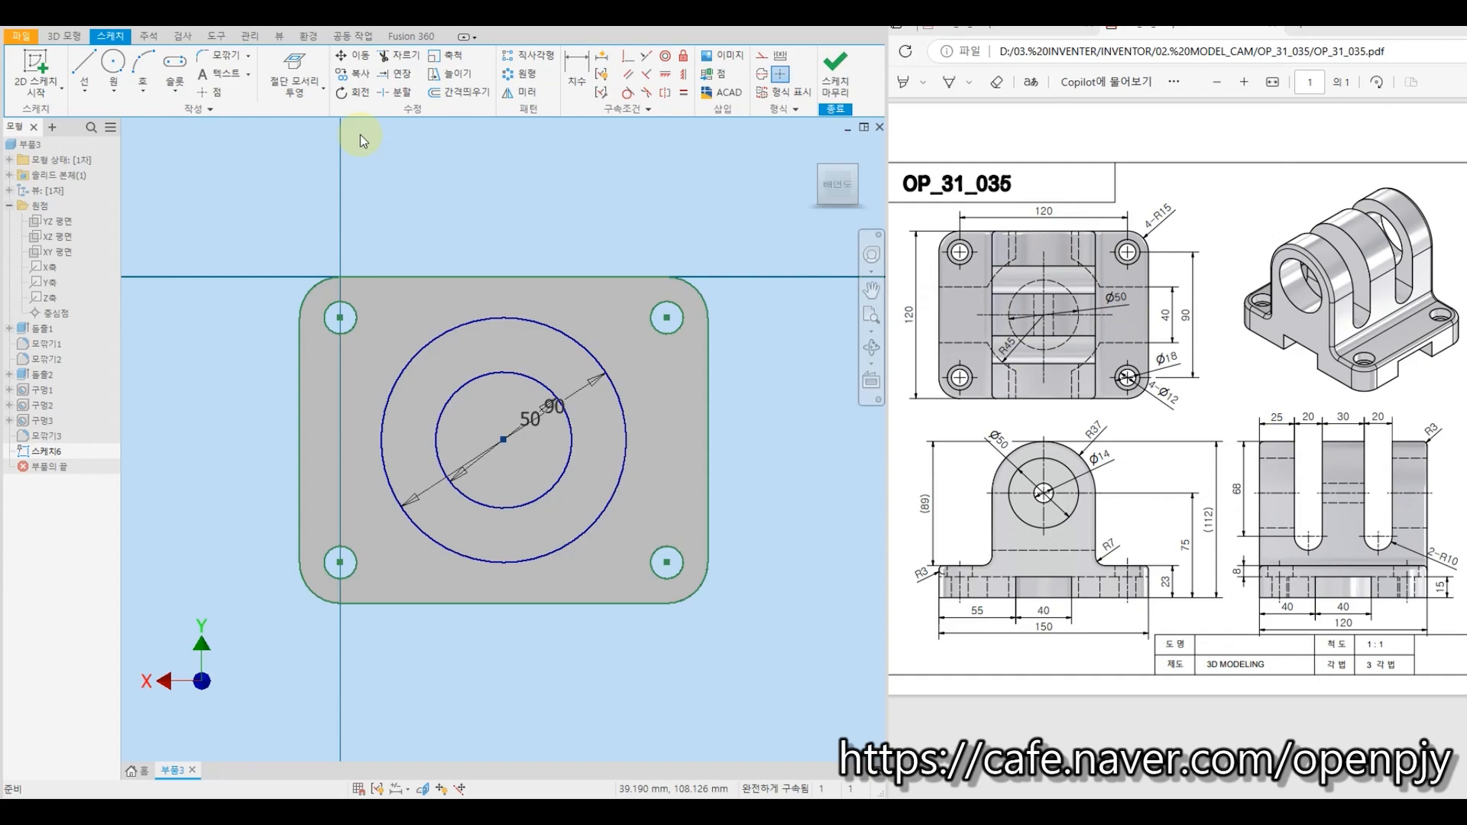
Draw two crossing centre rectangles from the circles' centre past the base's edges, about 36 mm wide lengthwise and about 43 mm wide crosswise.
left_click(174, 90)
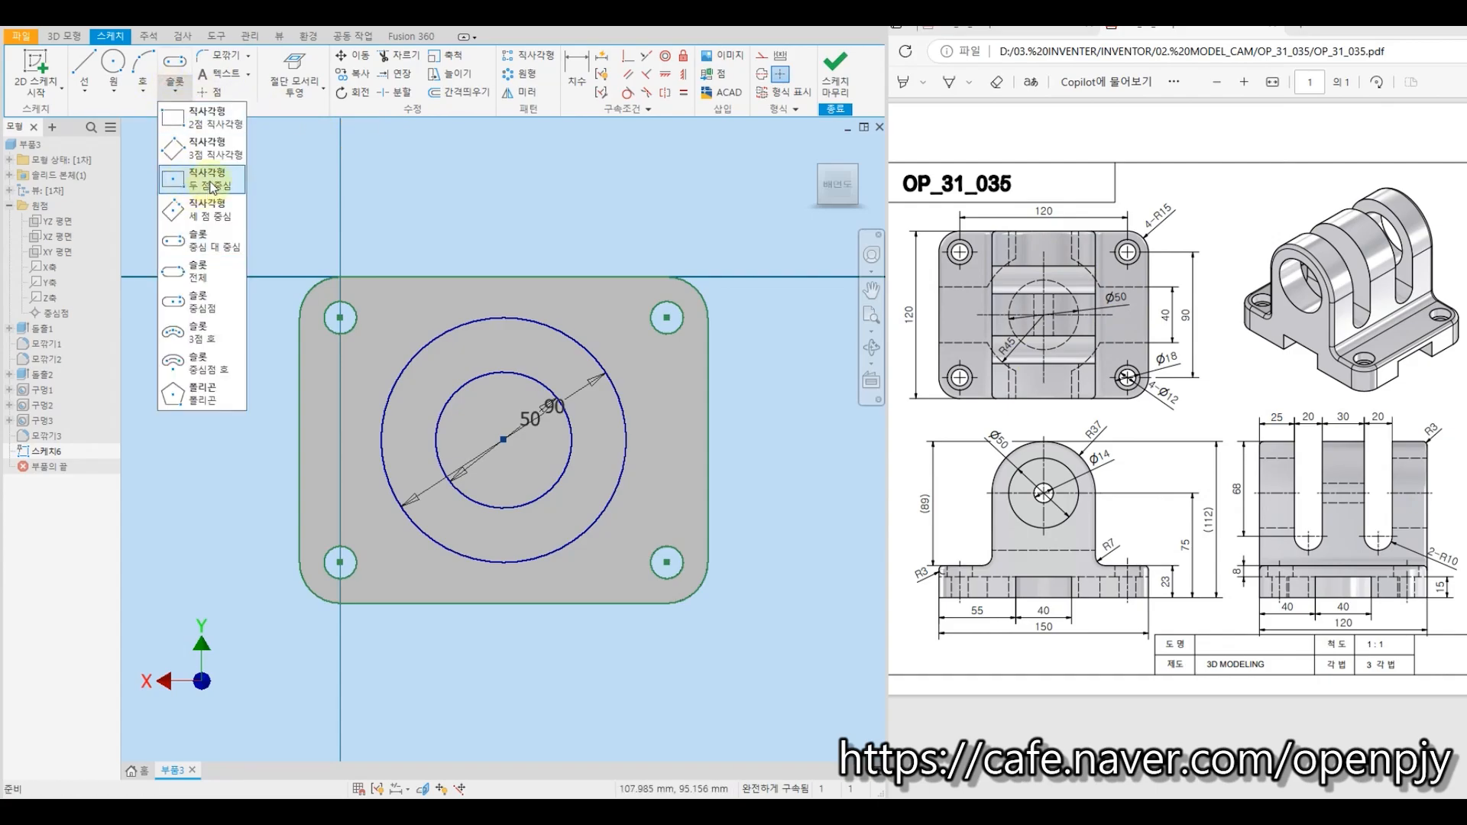
left_click(213, 187)
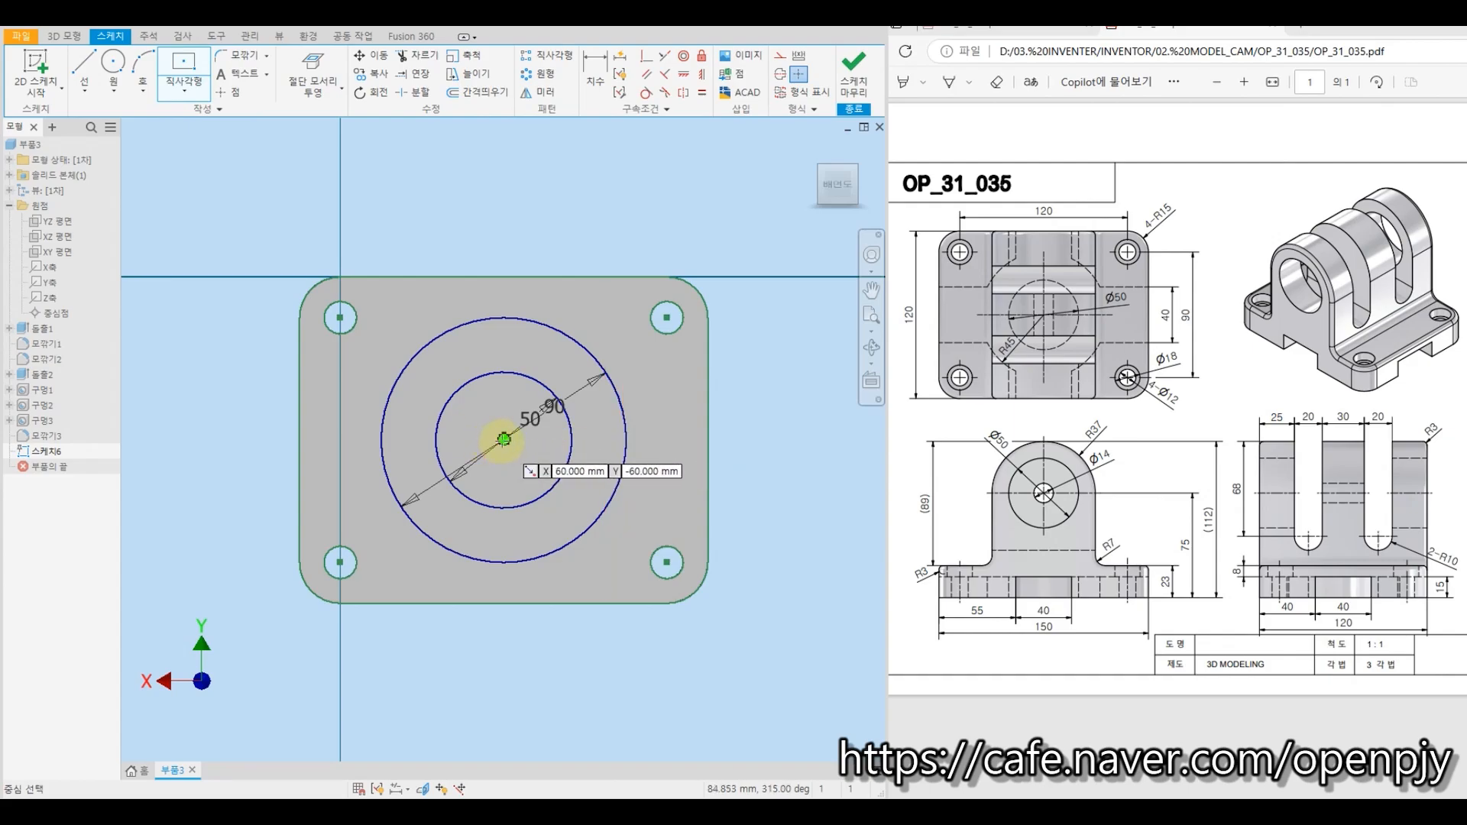
left_click(504, 439)
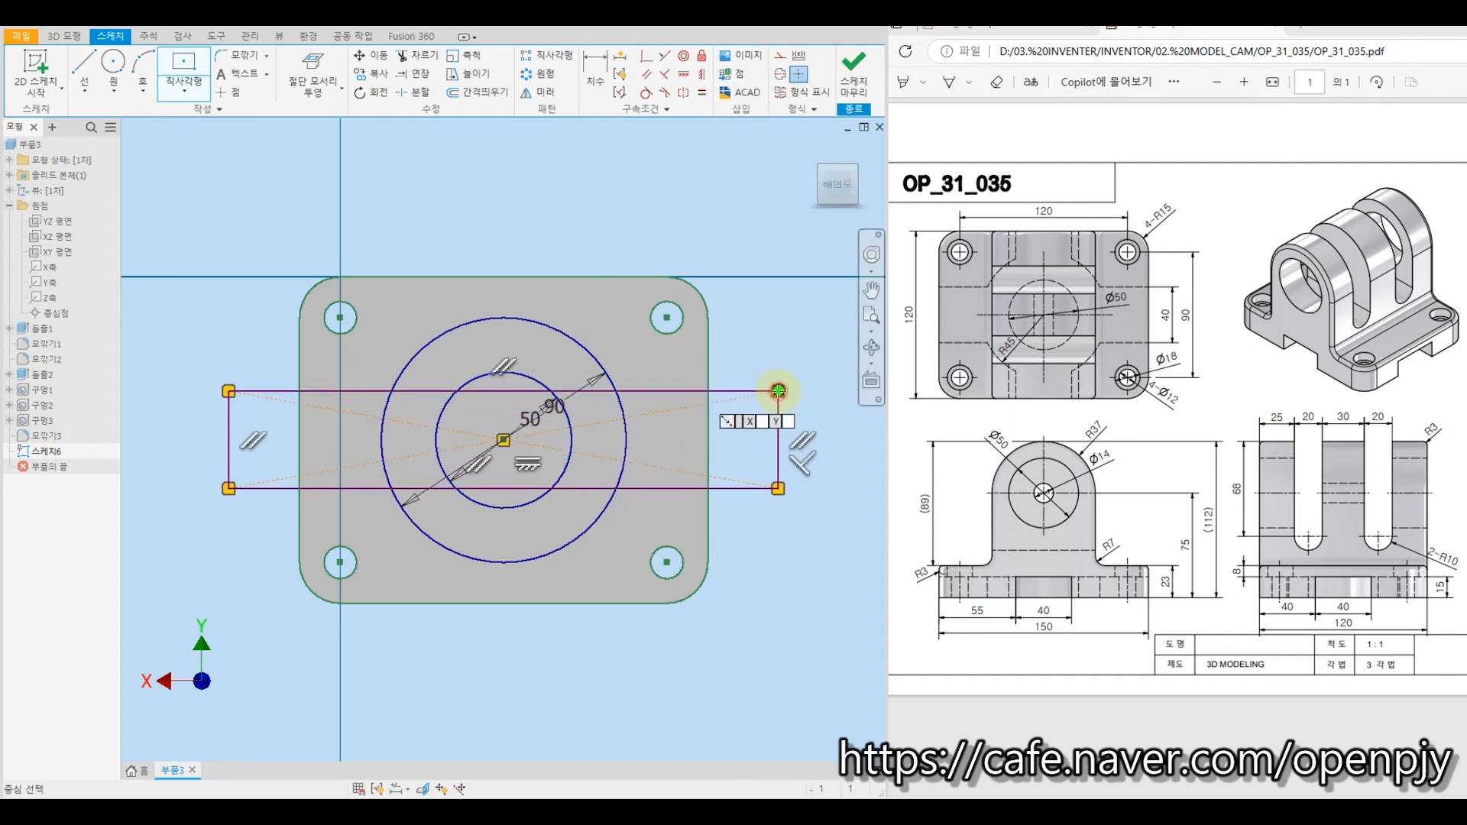
left_click(777, 391)
left_click(503, 440)
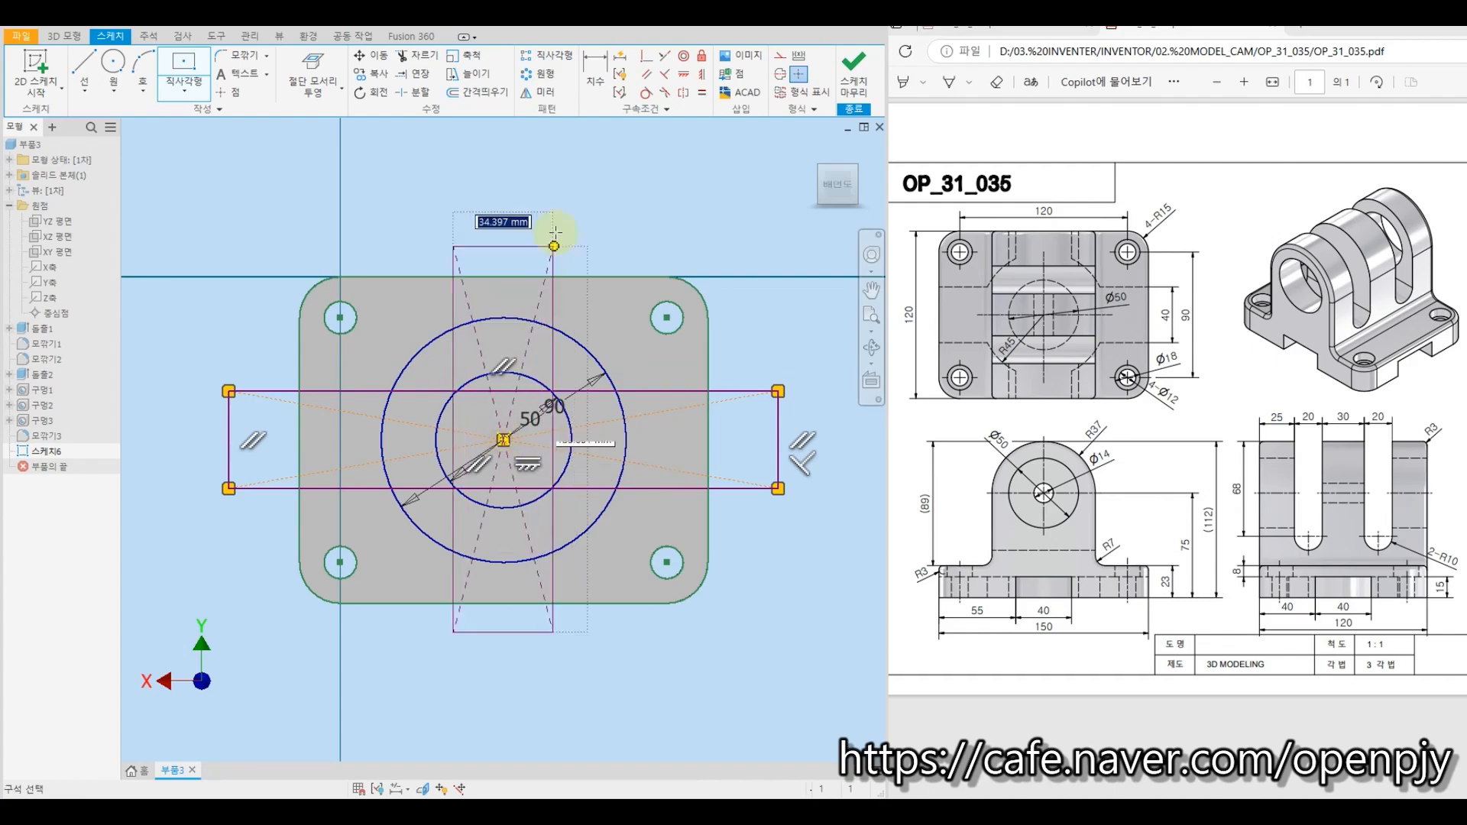
left_click(561, 219)
key("Escape")
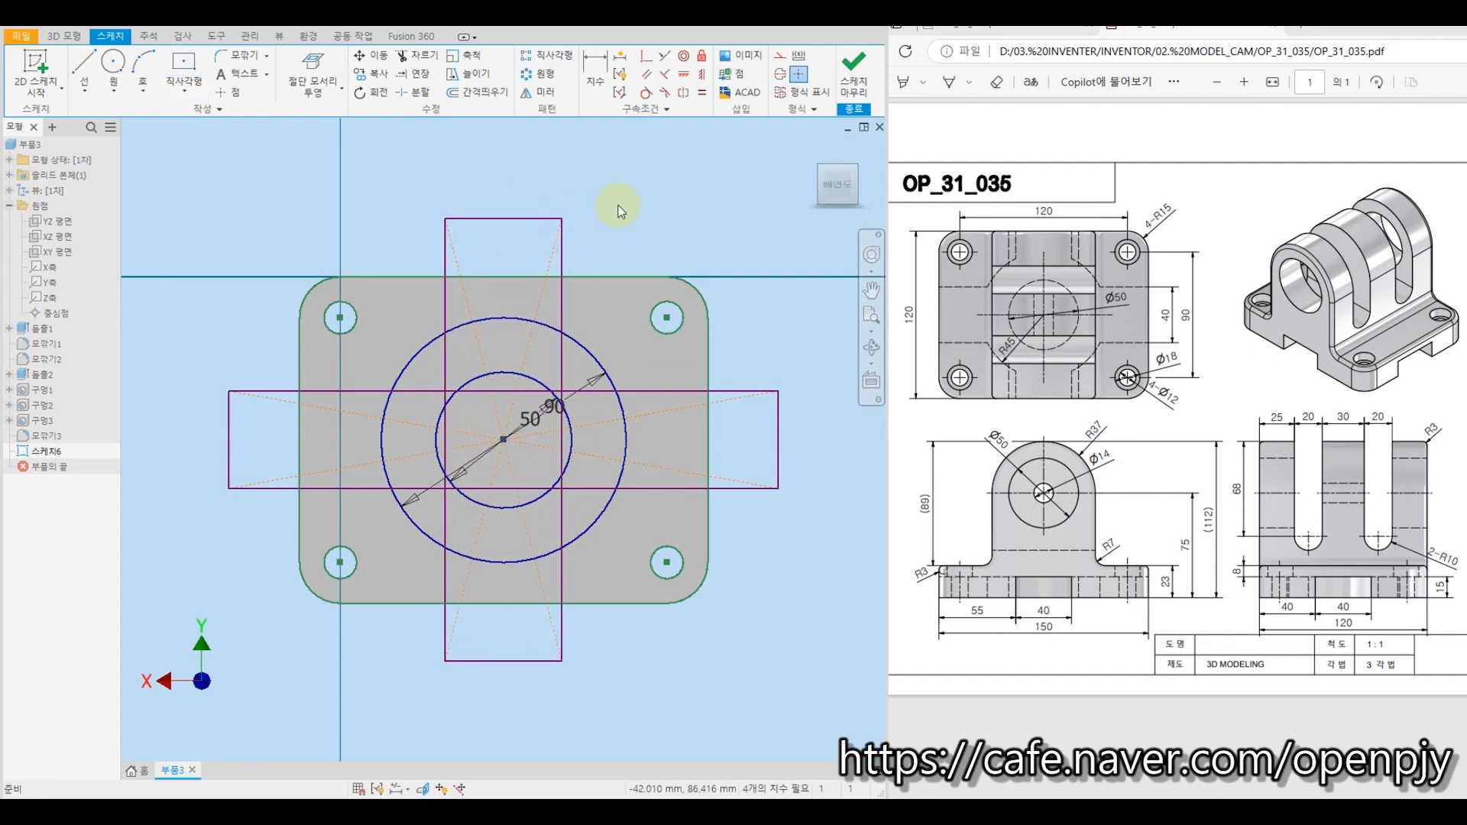
Dimension the widths of both crossing rectangles and set each to 40 mm.
left_click(597, 65)
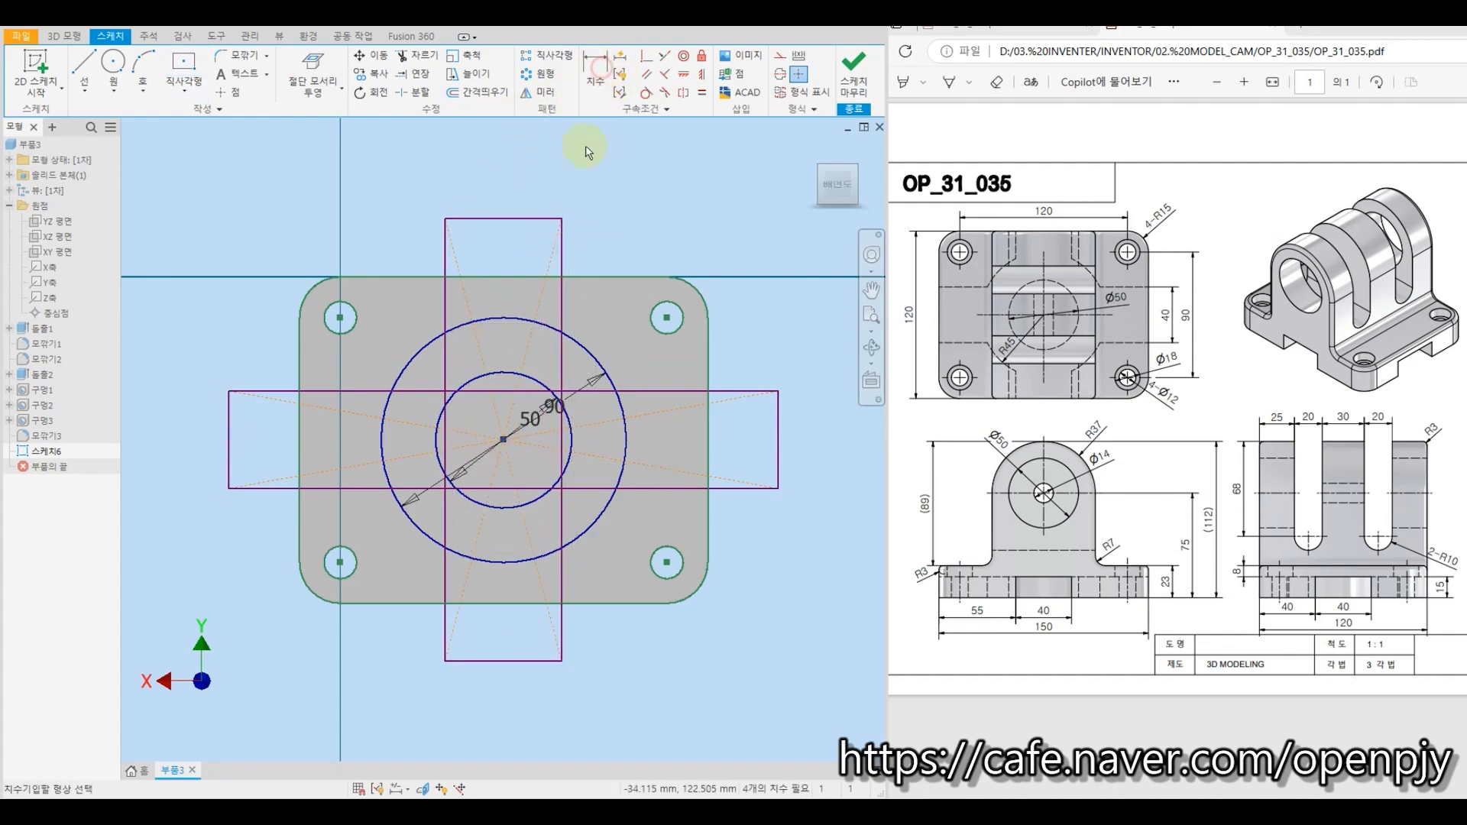
left_click(507, 219)
left_click(512, 195)
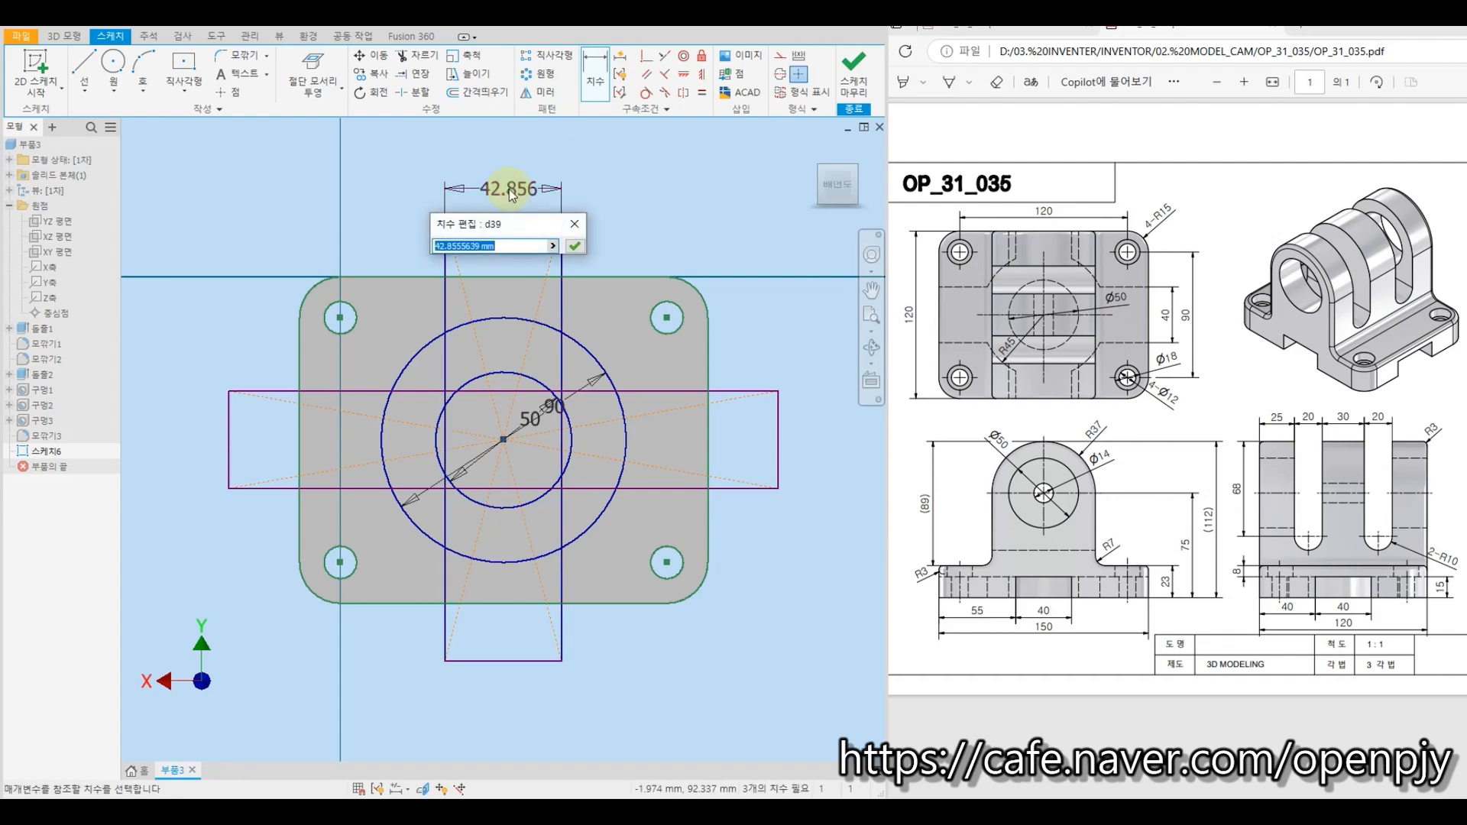
type("40")
key("Return")
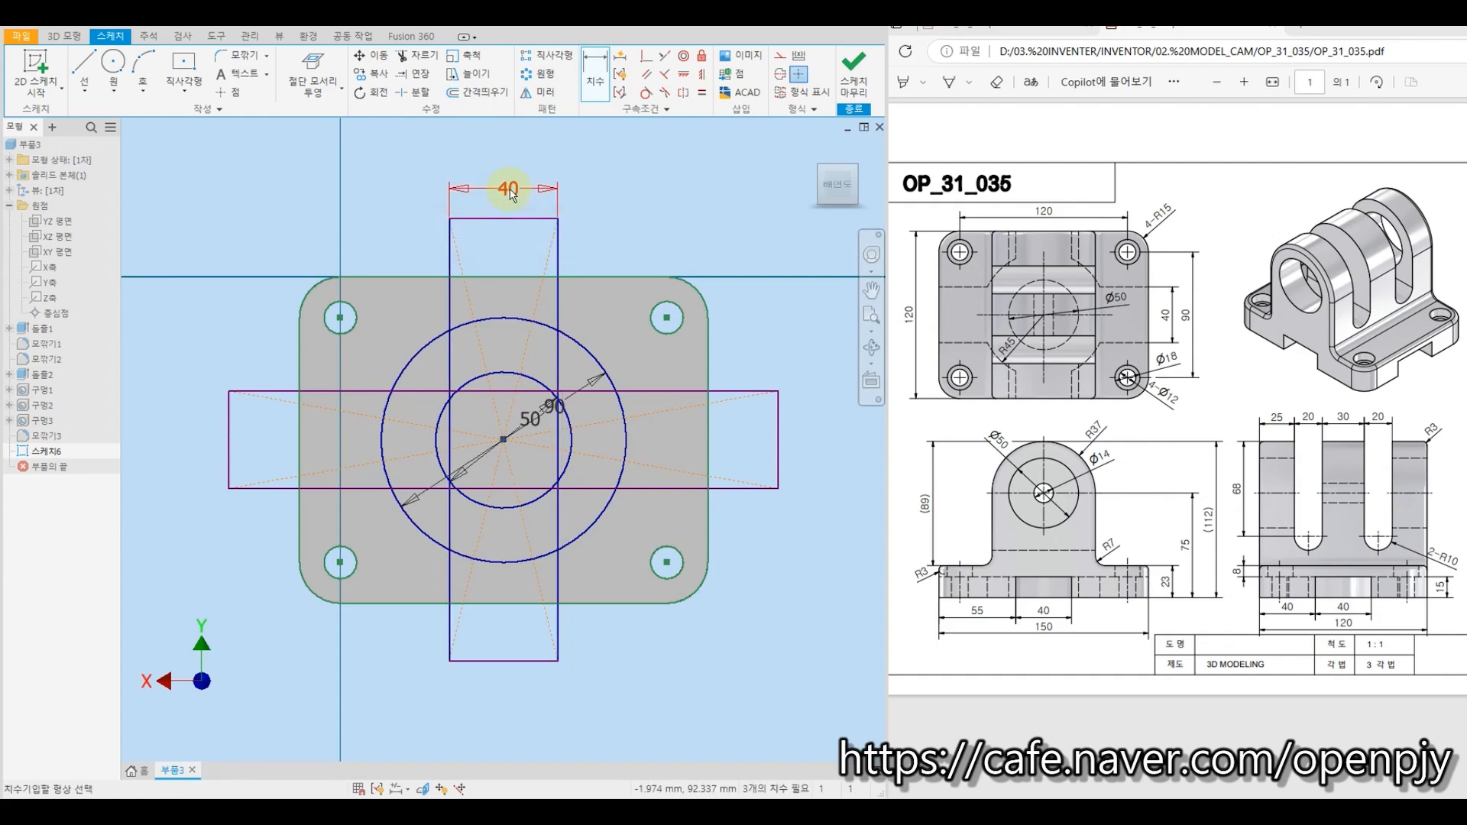
left_click(790, 437)
left_click(816, 432)
type("4")
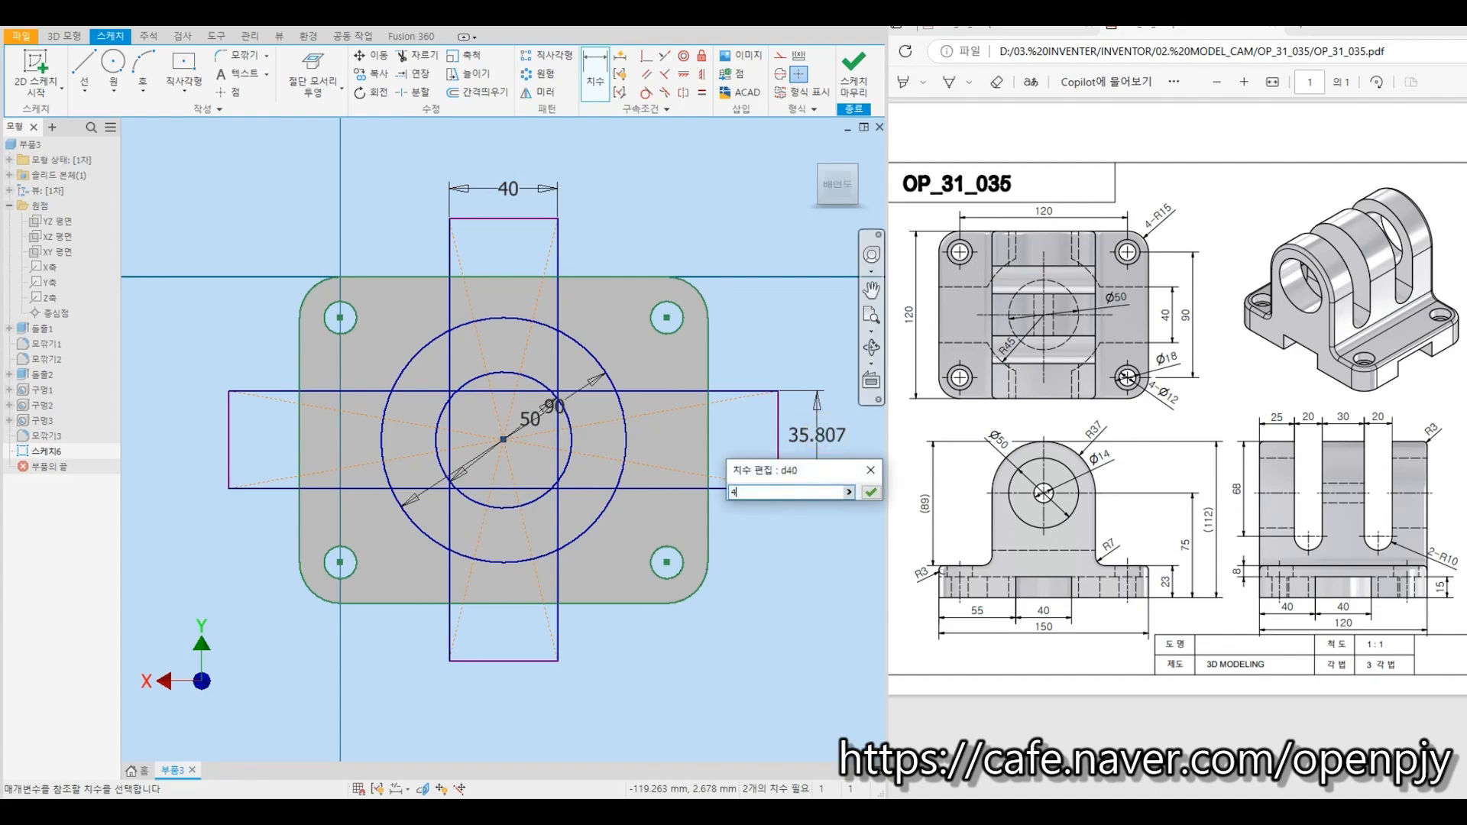
type("0")
key("Return")
key("Escape")
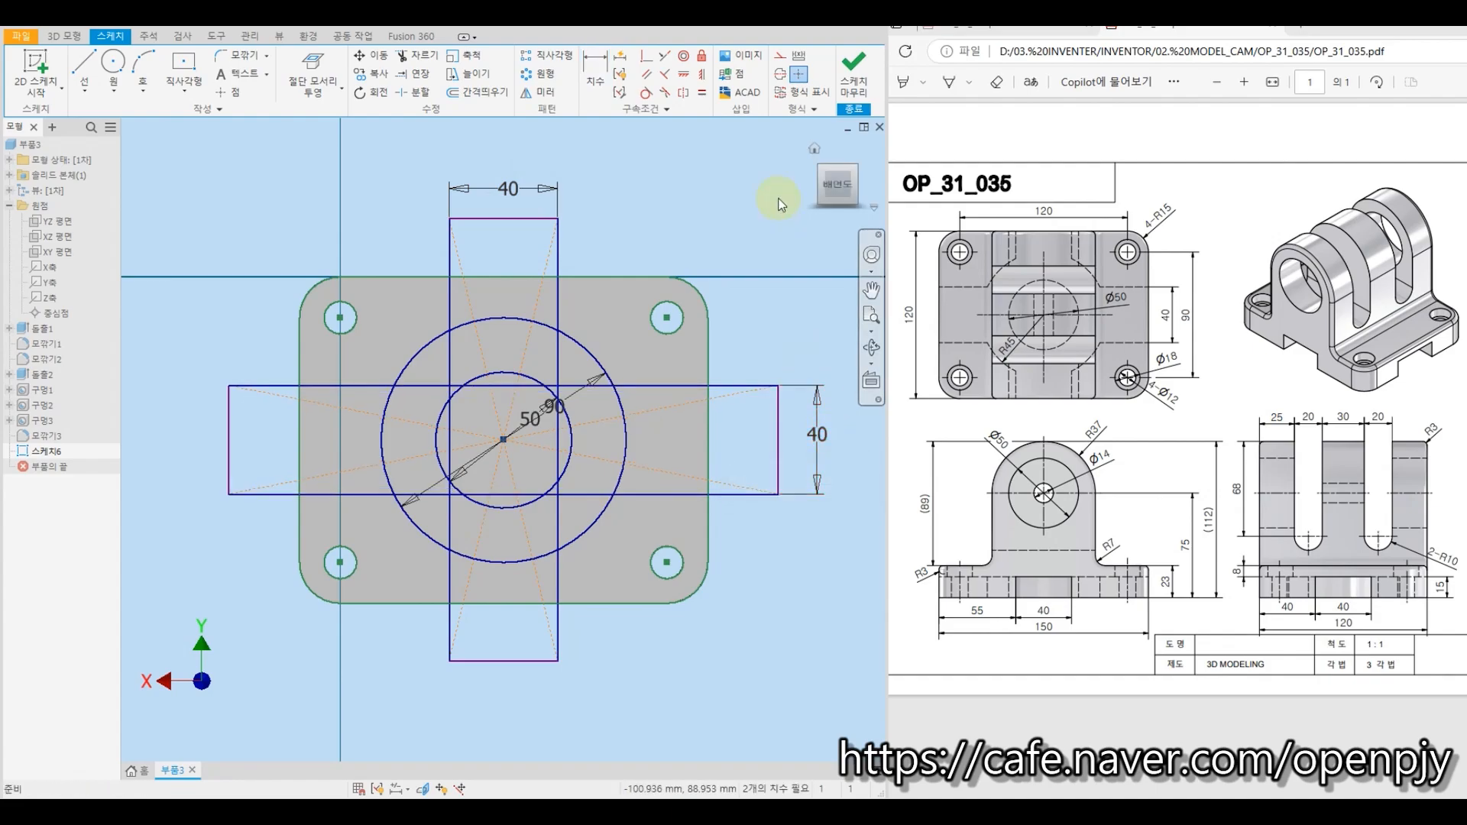
Trim the rectangle lines inside the 90 mm circle and the circle's arcs across the four arms to form a cross-shaped outline.
left_click(427, 60)
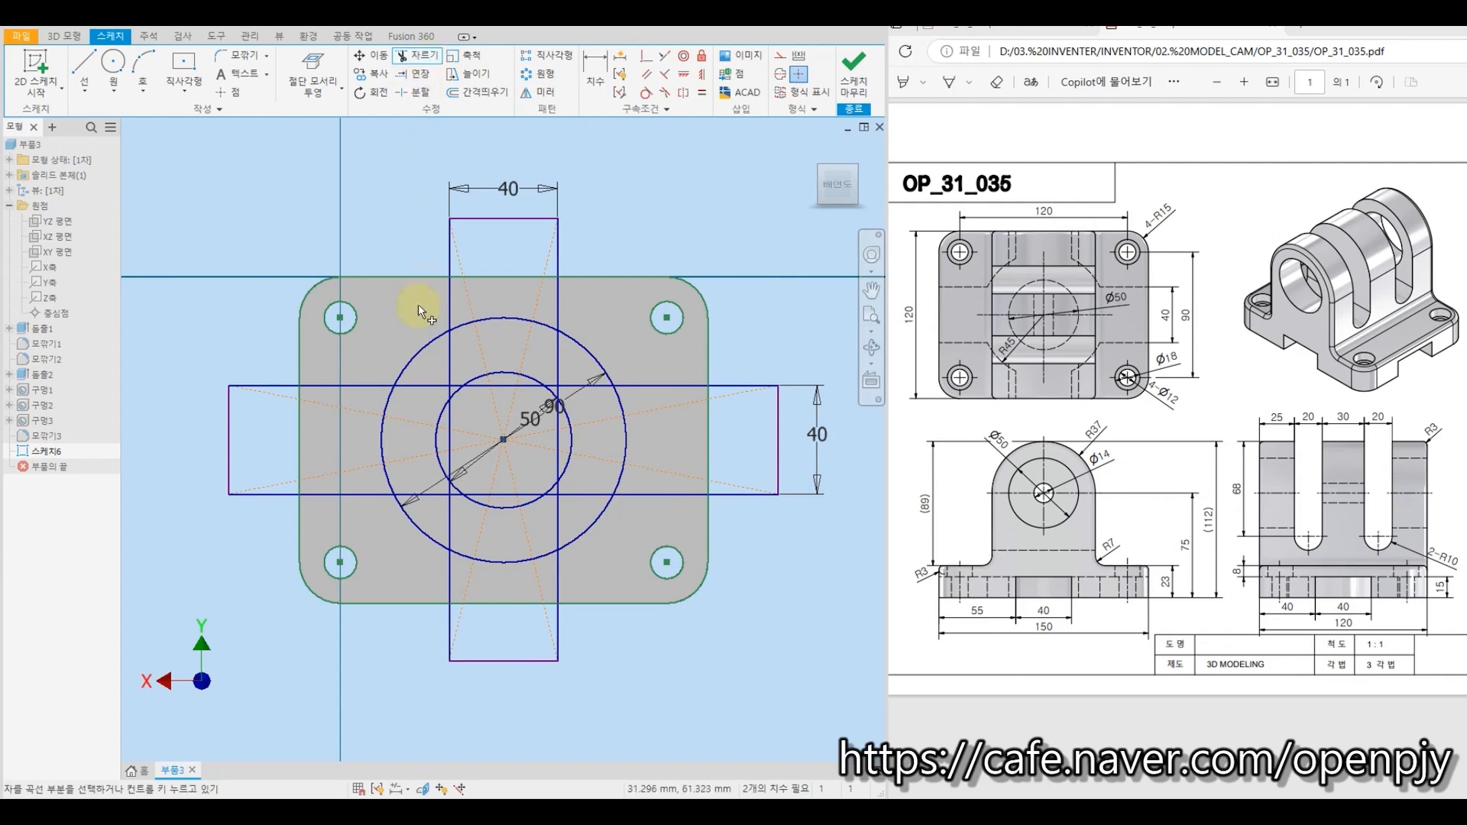
left_click(449, 341)
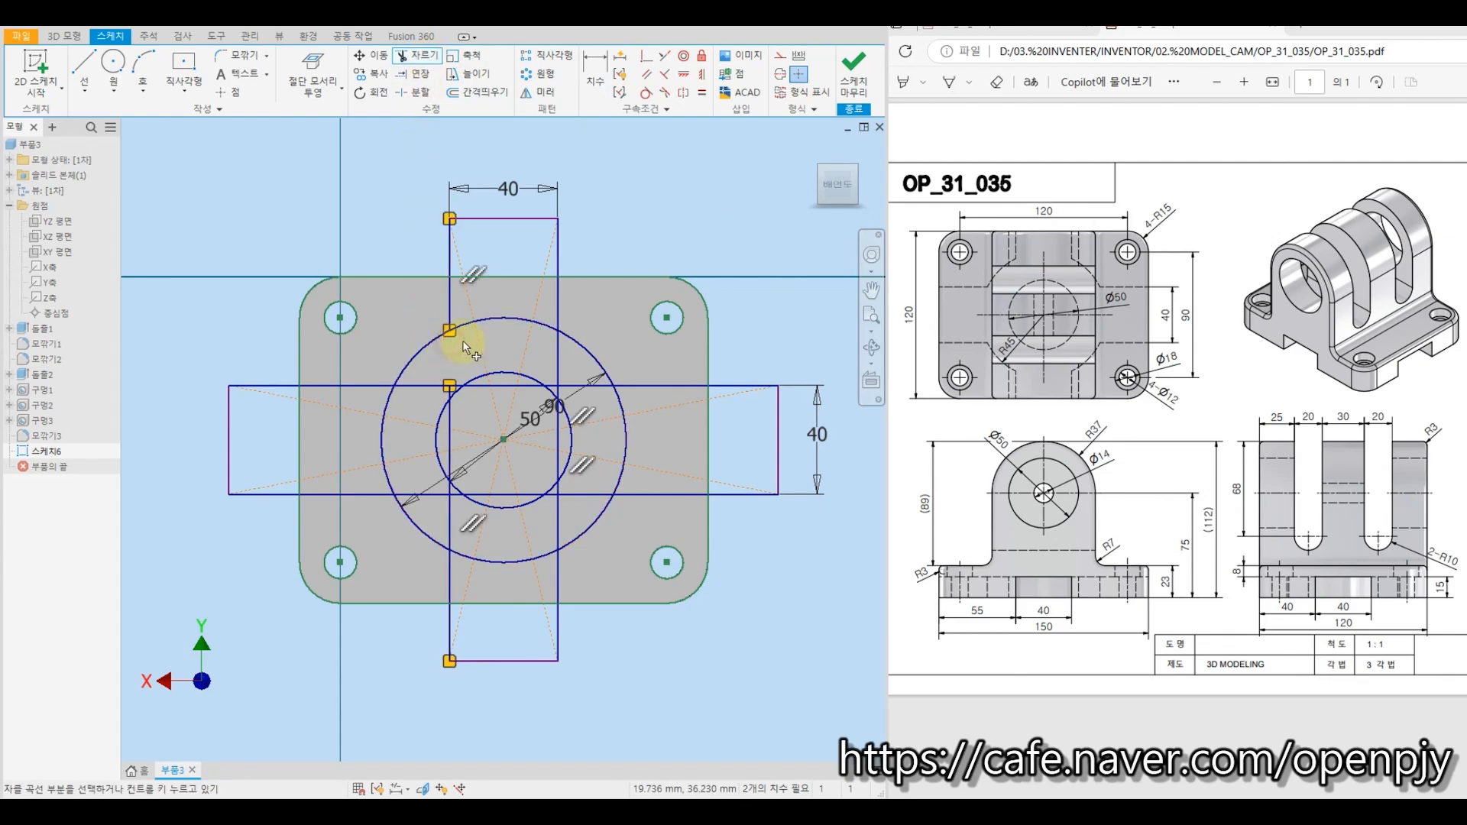
left_click(560, 351)
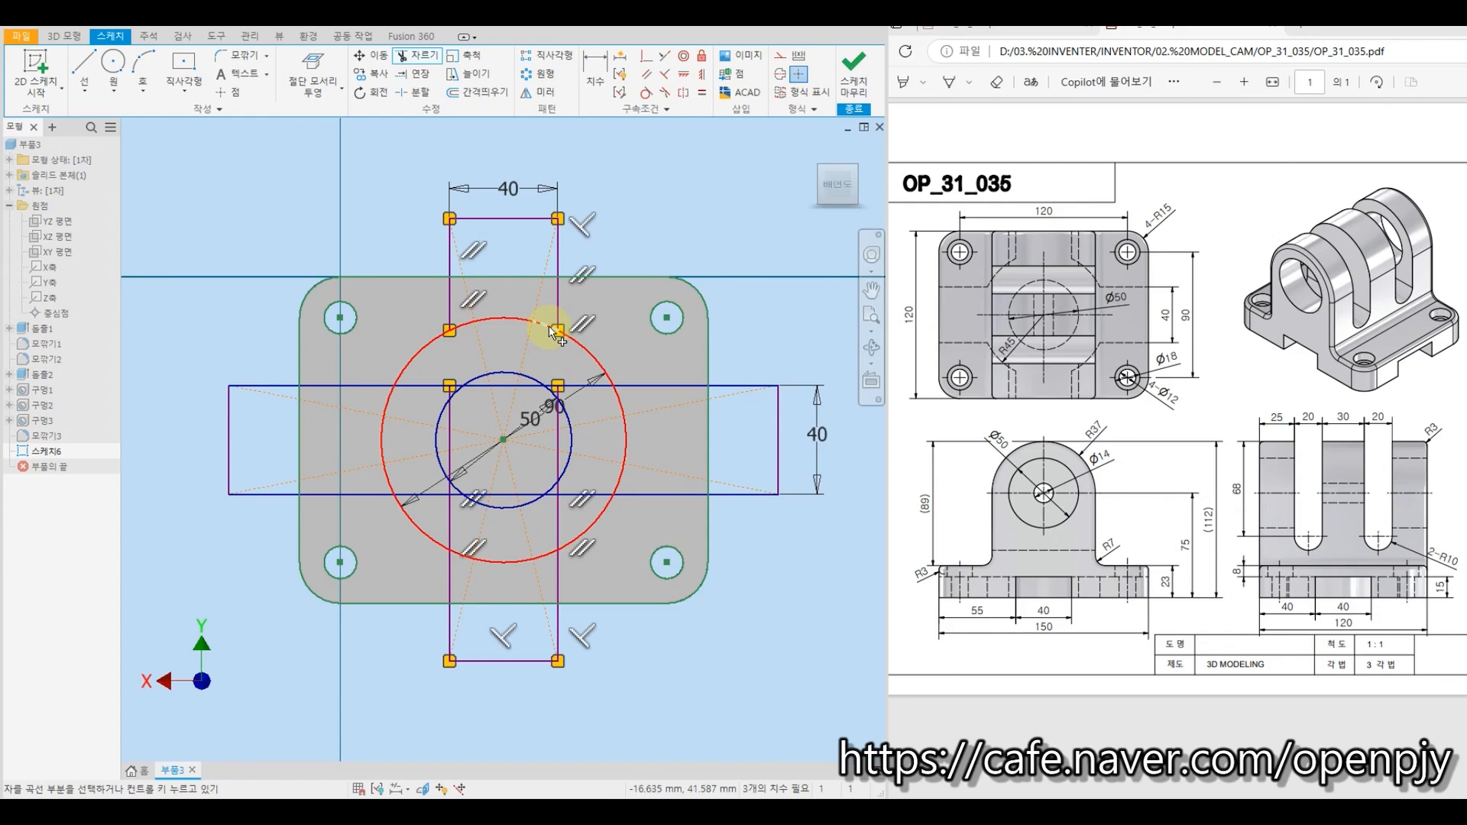
left_click(467, 326)
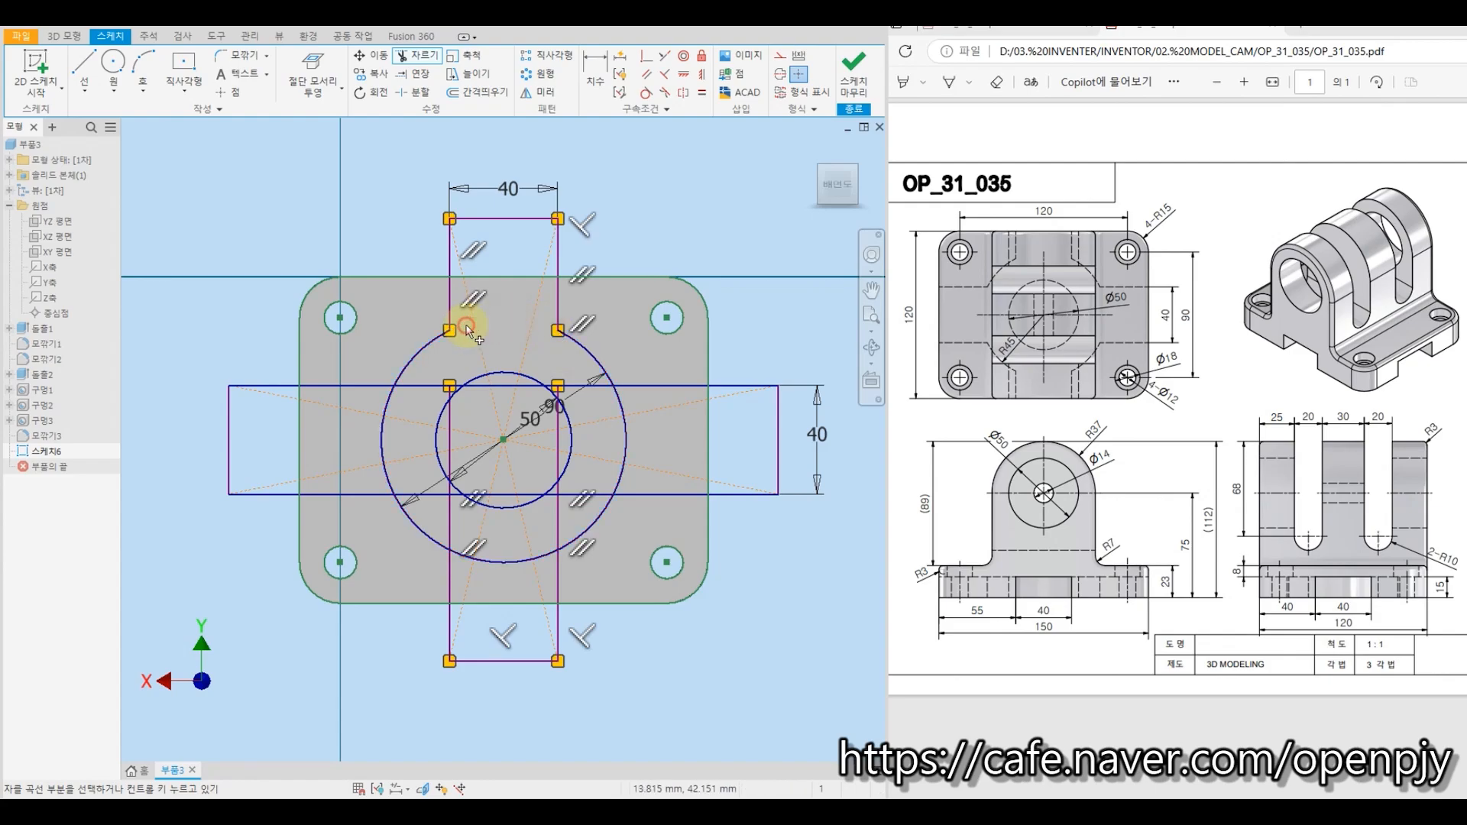
left_click(415, 386)
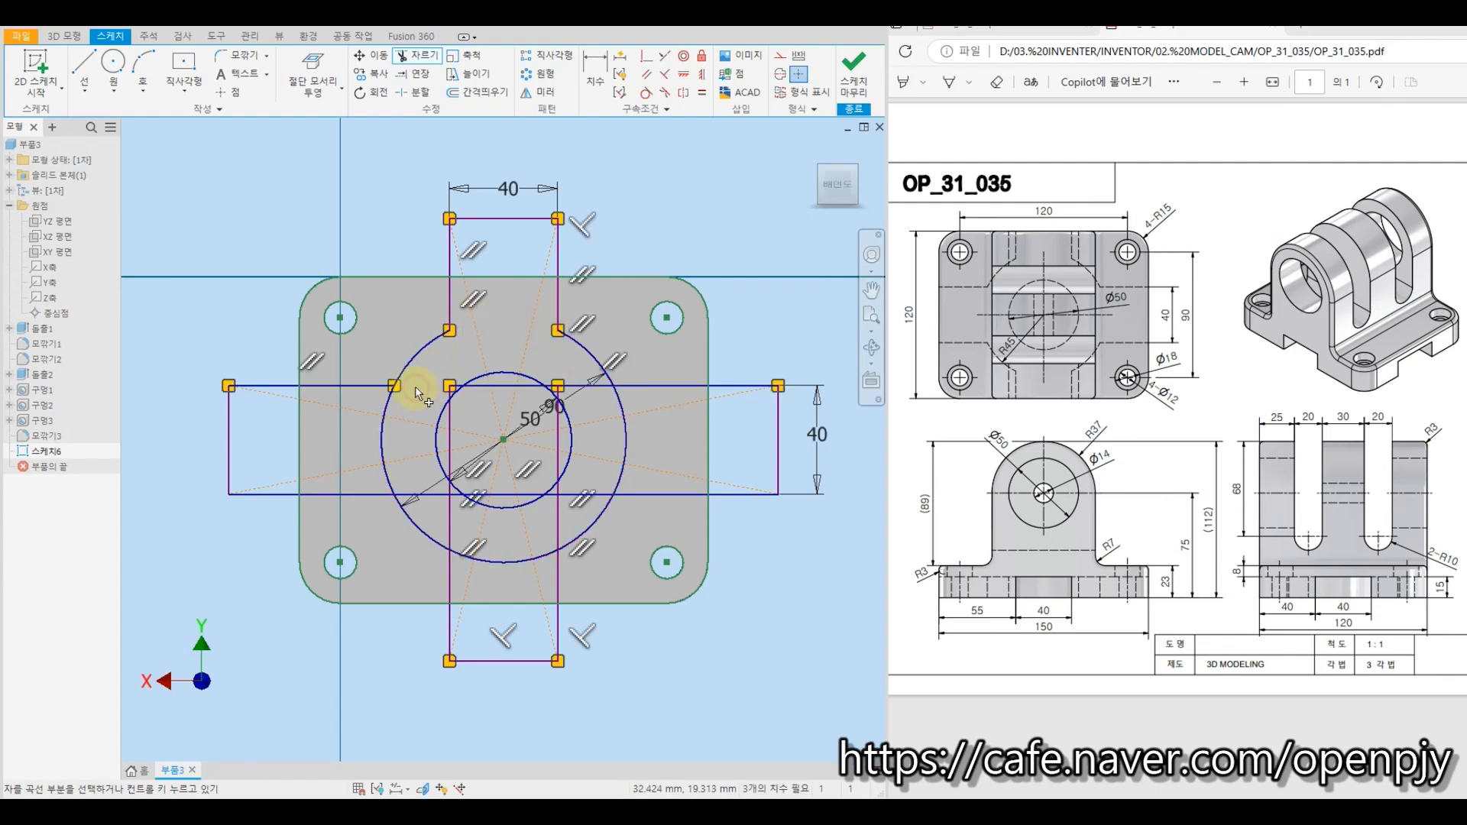
left_click(428, 494)
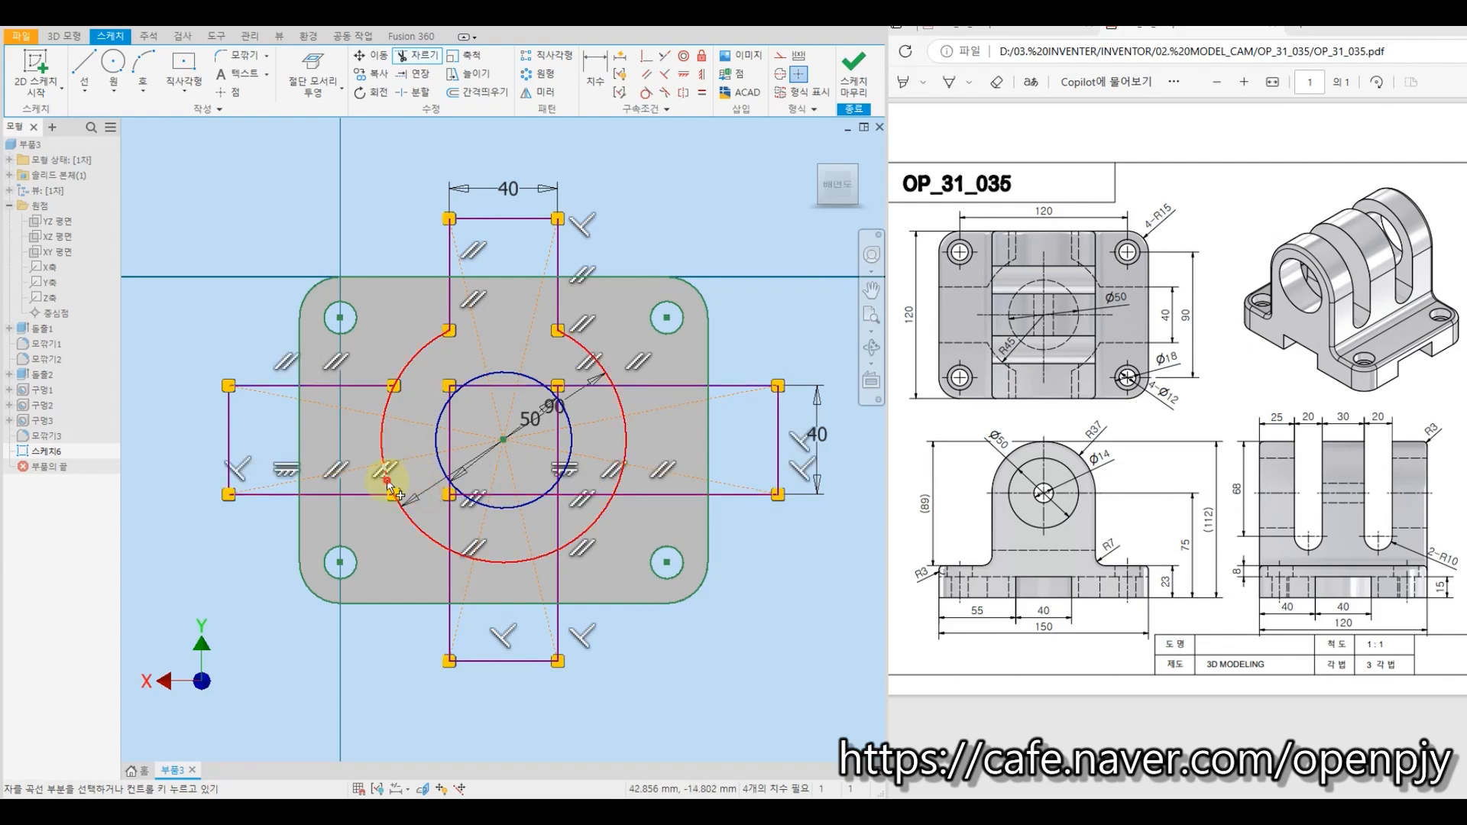
left_click(382, 447)
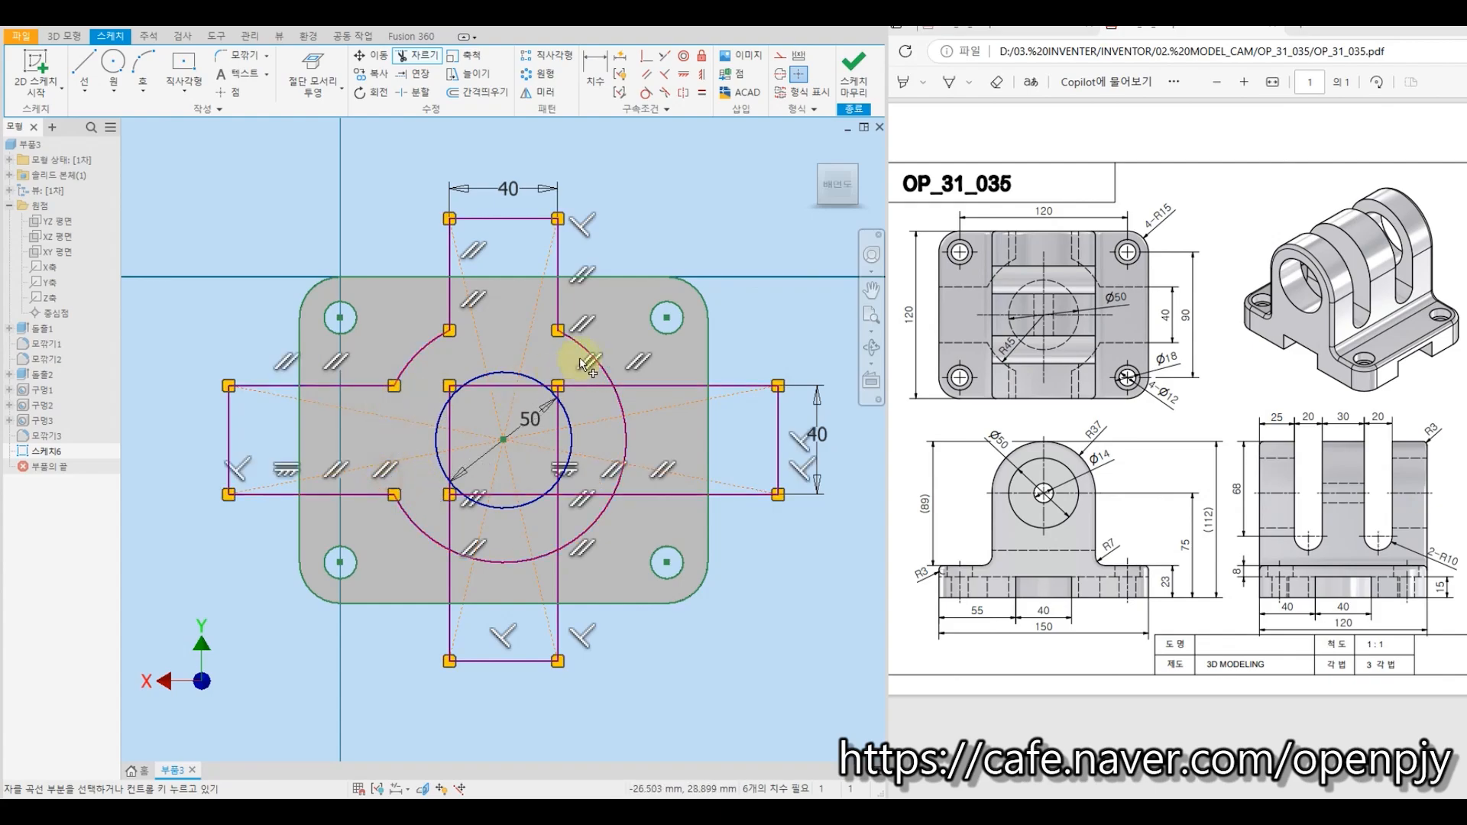
left_click(586, 386)
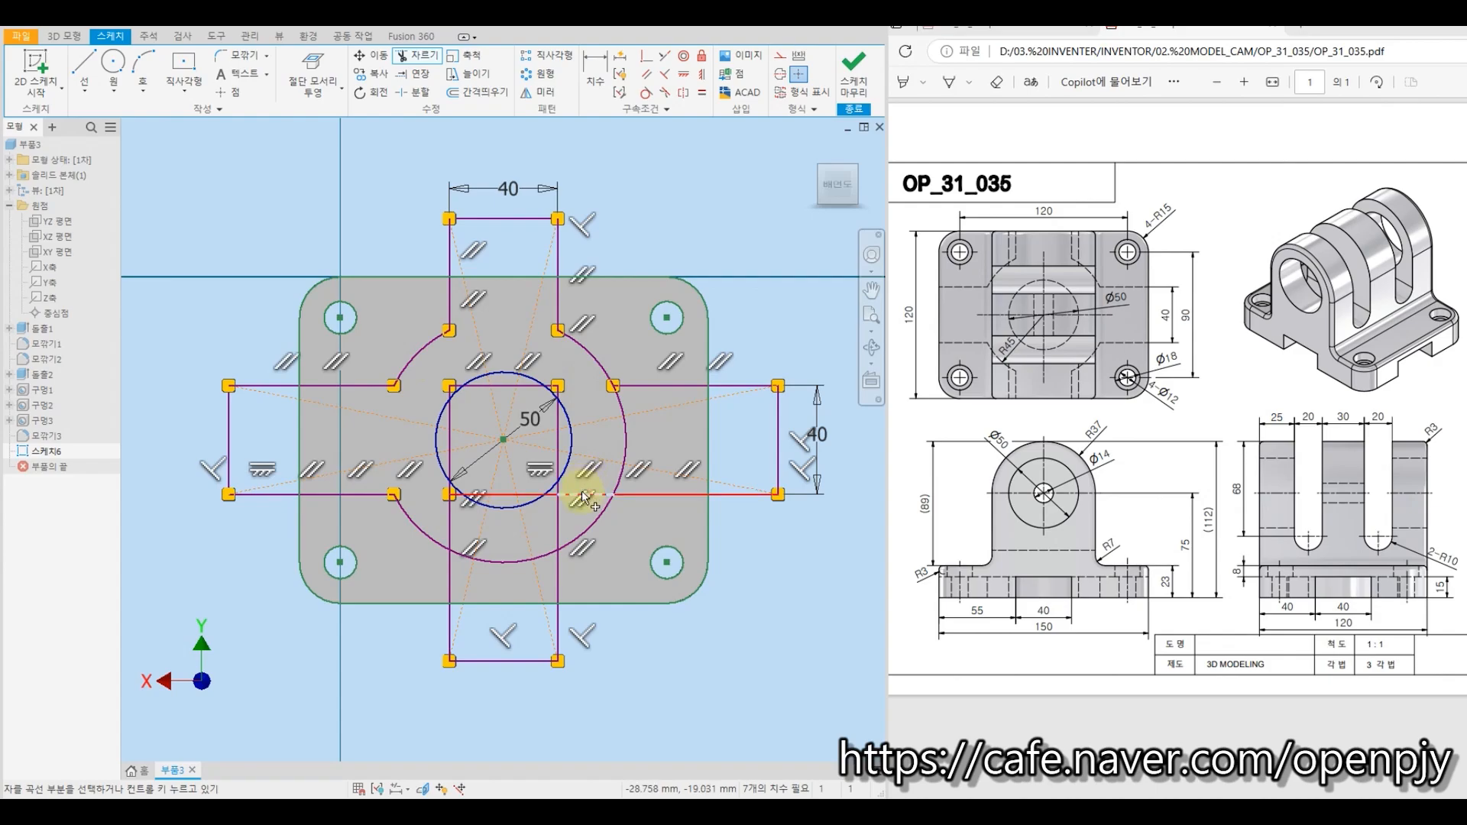
left_click(584, 495)
left_click(627, 445)
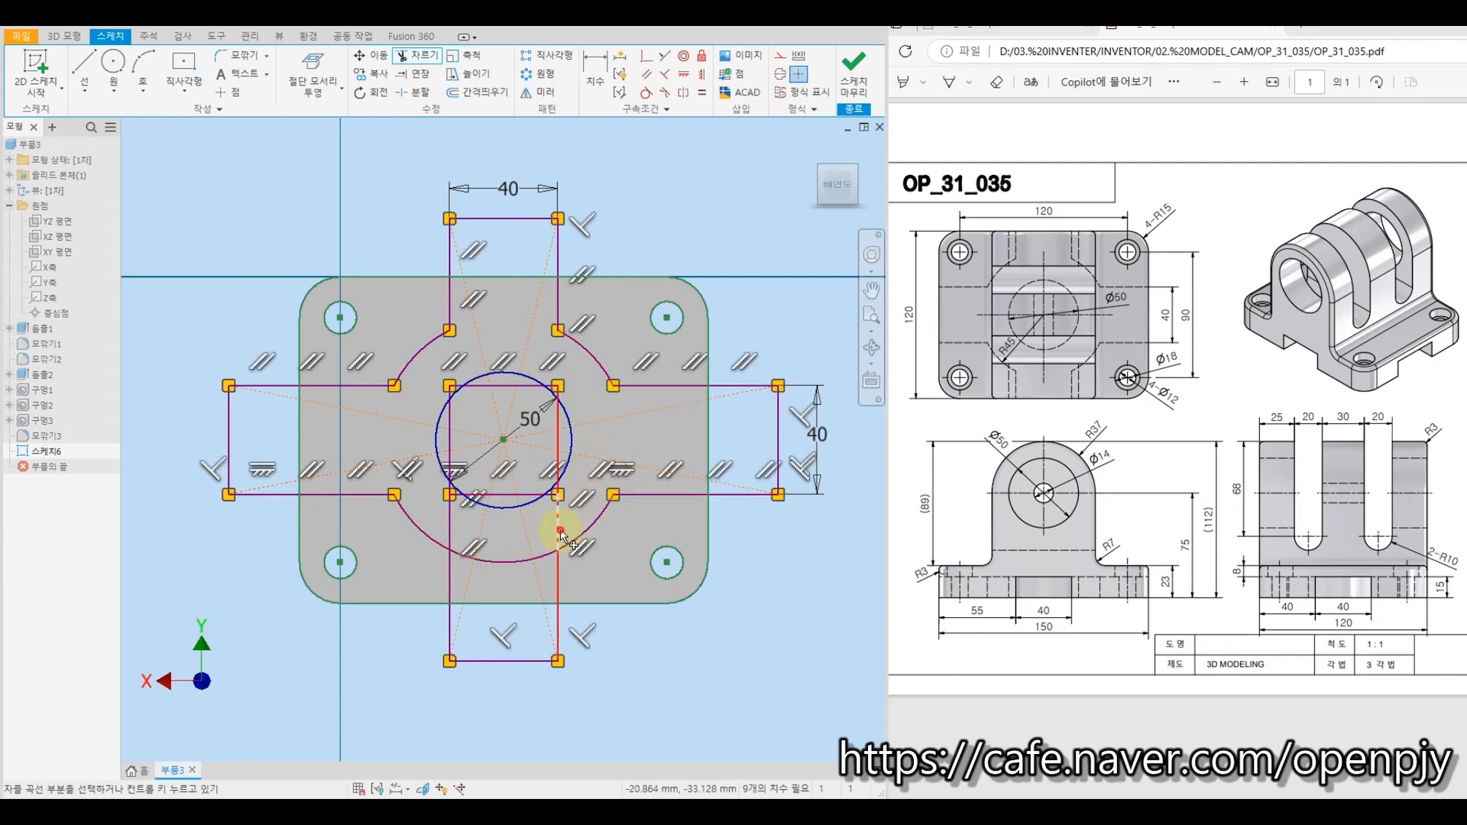
left_click(558, 530)
left_click(449, 527)
left_click(463, 557)
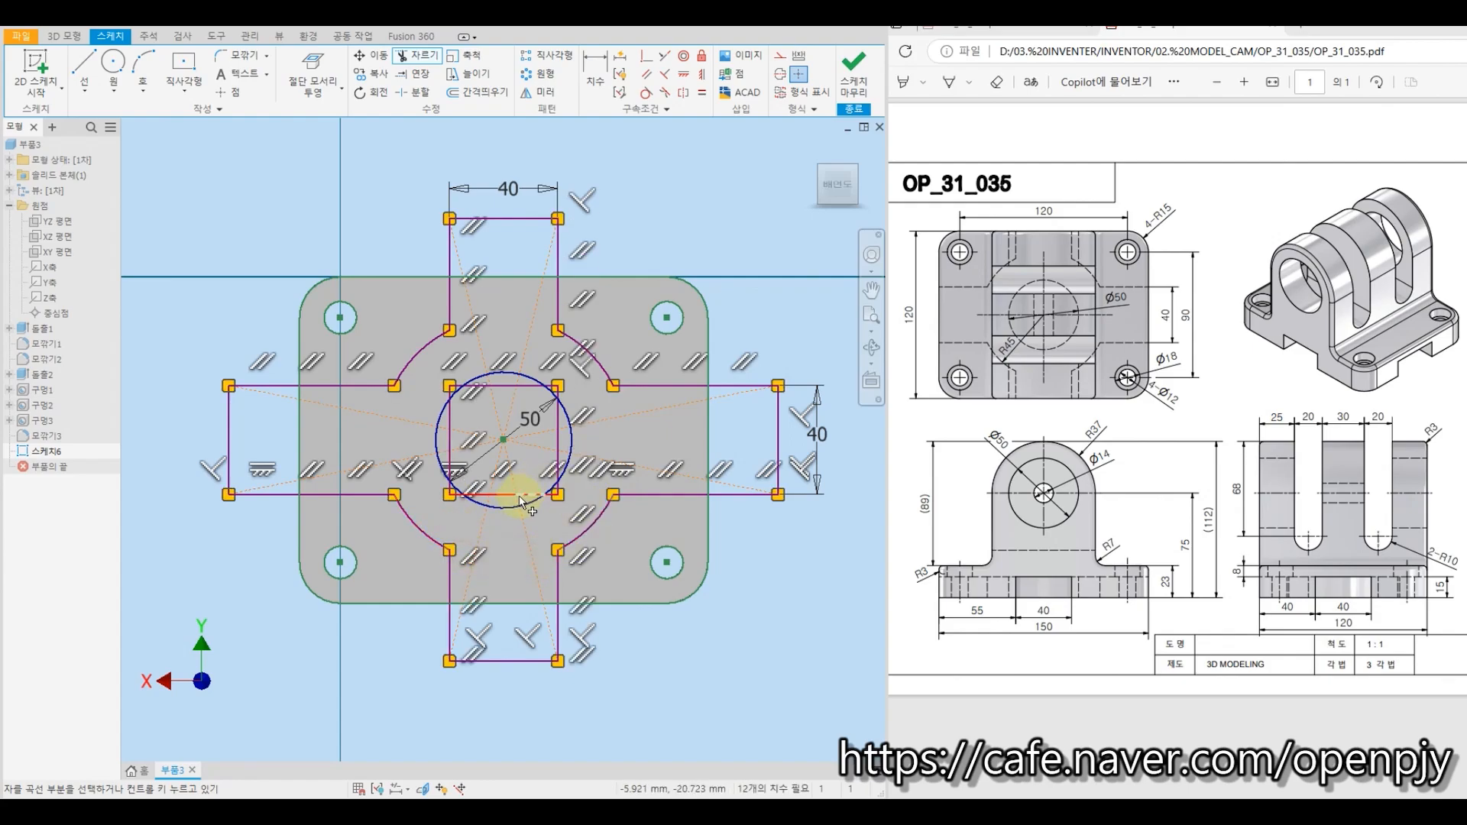
key("Escape")
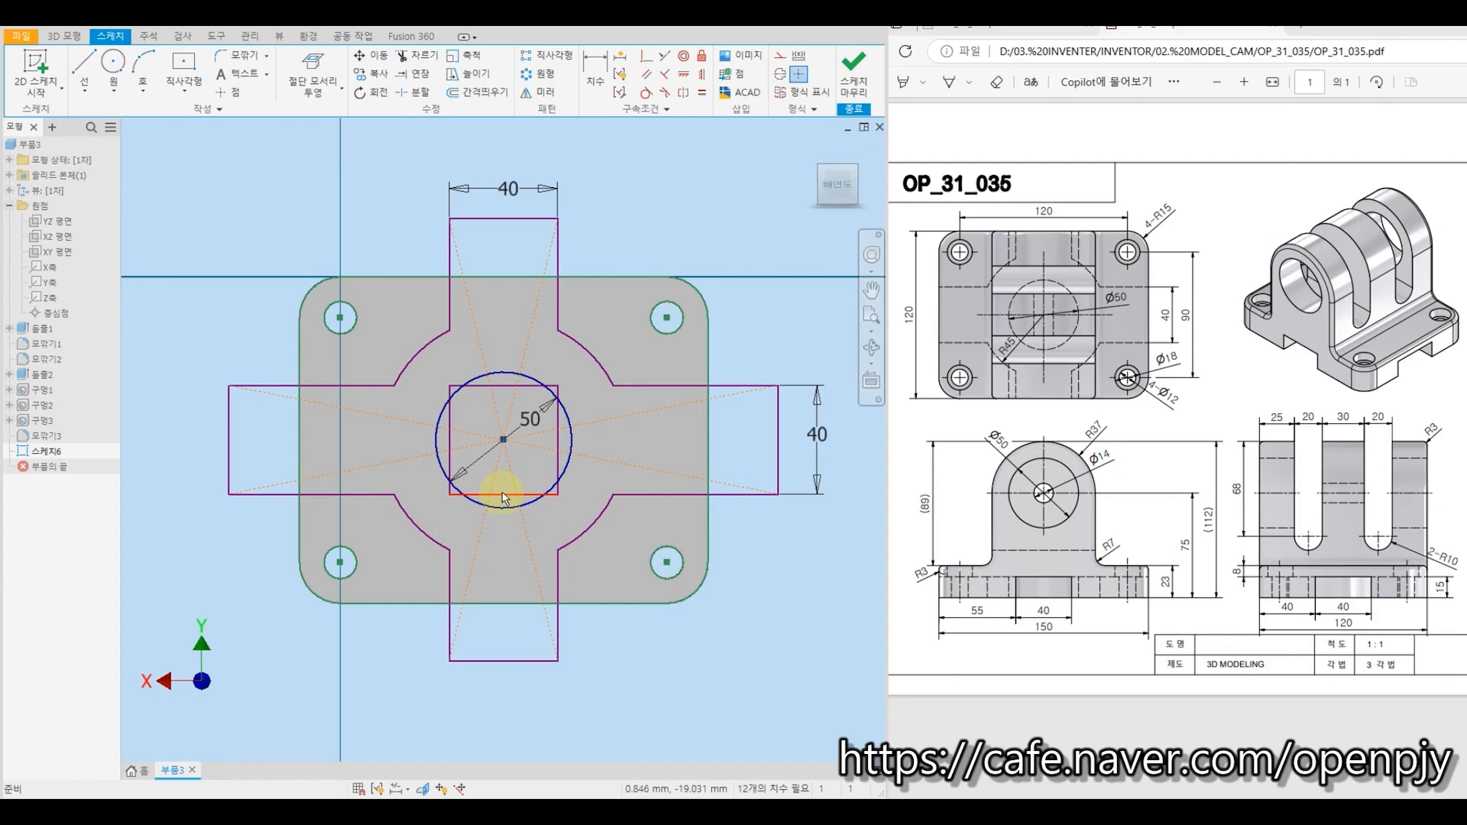
Delete the four leftover line segments forming the square around the sketch's centre.
left_click(503, 496)
key("Delete")
left_click(558, 443)
key("Delete")
left_click(508, 388)
key("Delete")
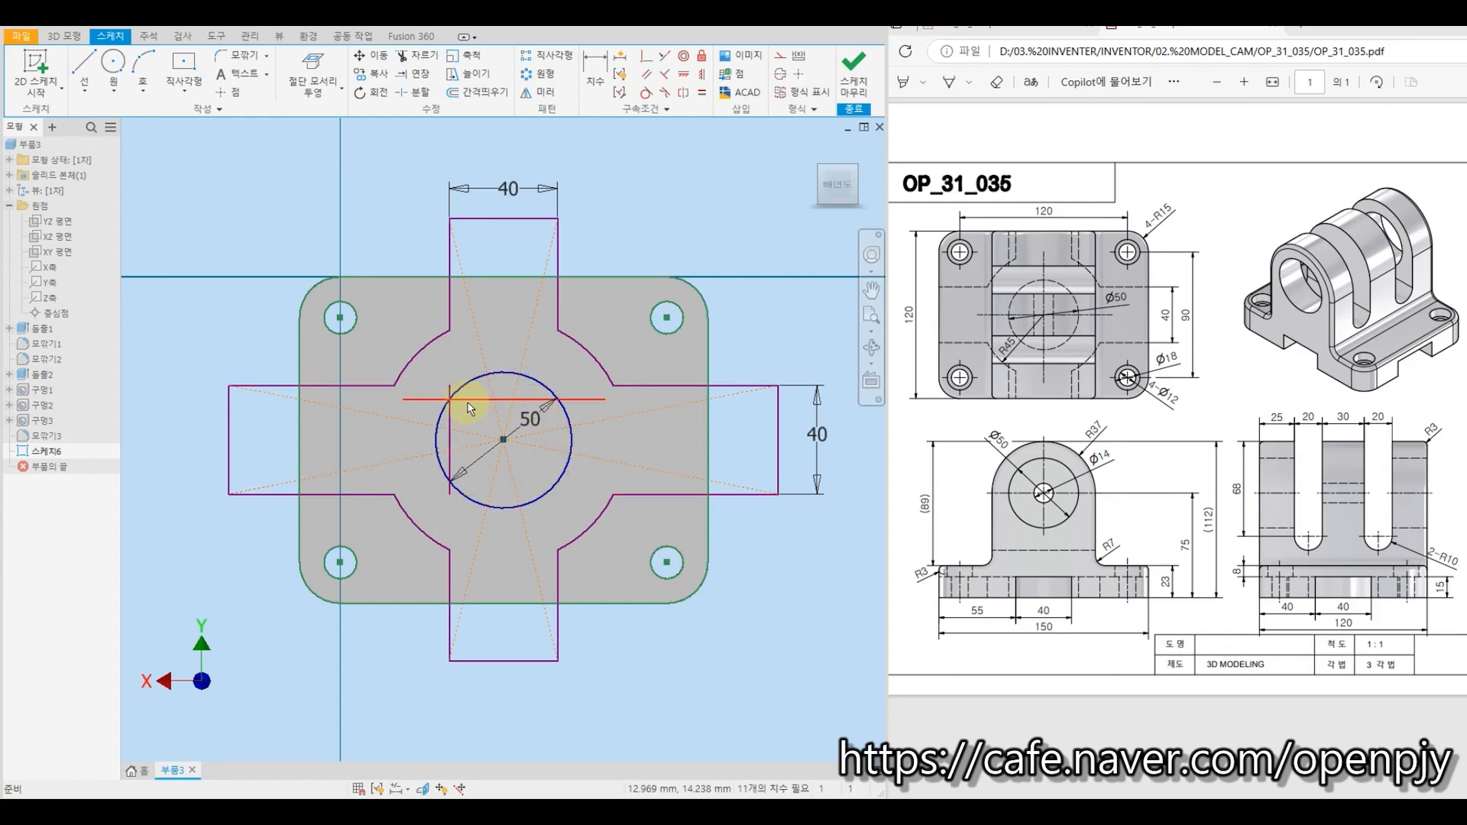
left_click(449, 409)
key("Delete")
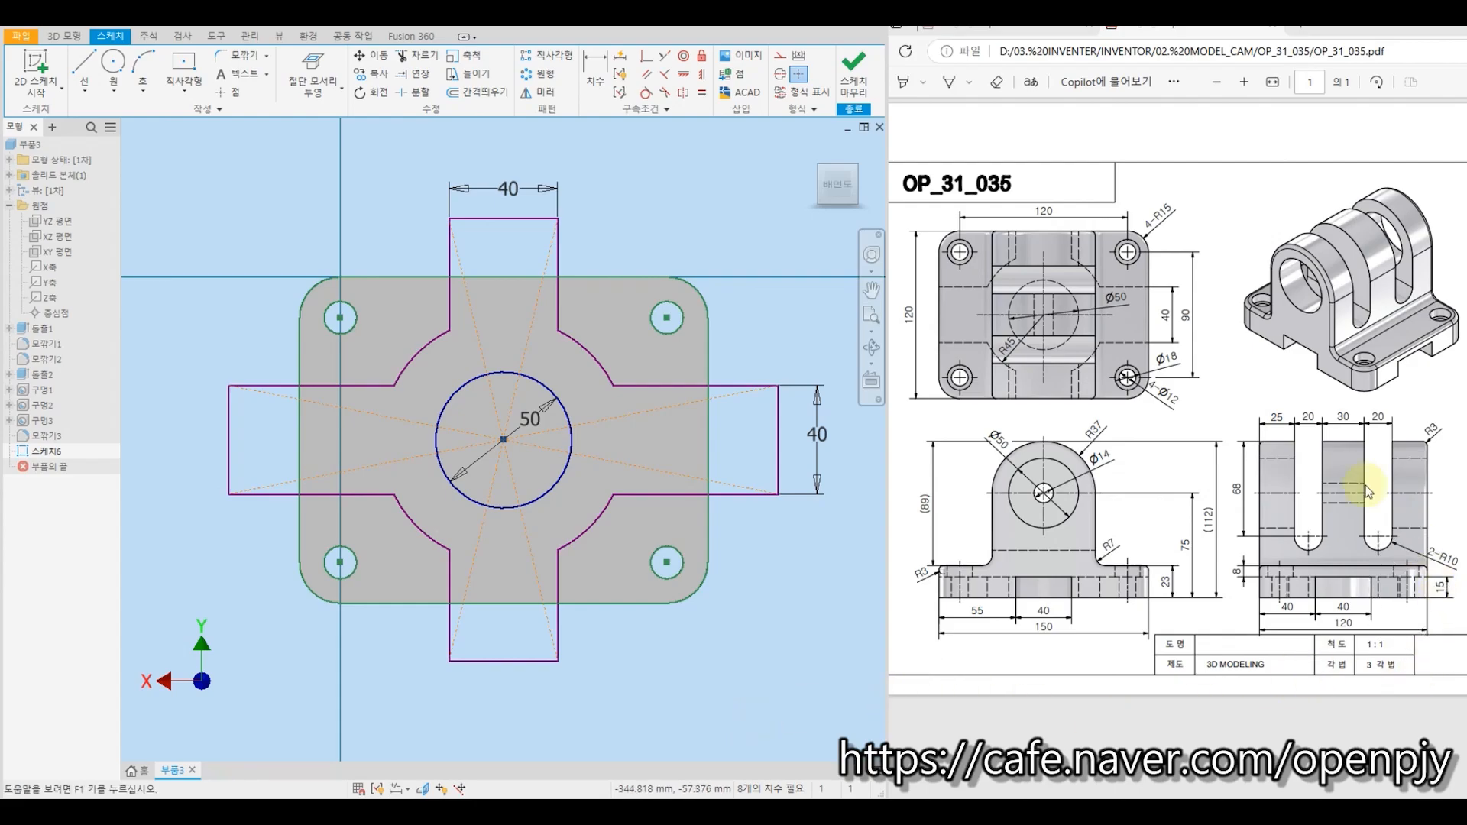
Finish the sketch and extrude-cut its cross-shaped profile 15 mm into the base's underside, leaving out the central 50 mm circle.
left_click(854, 79)
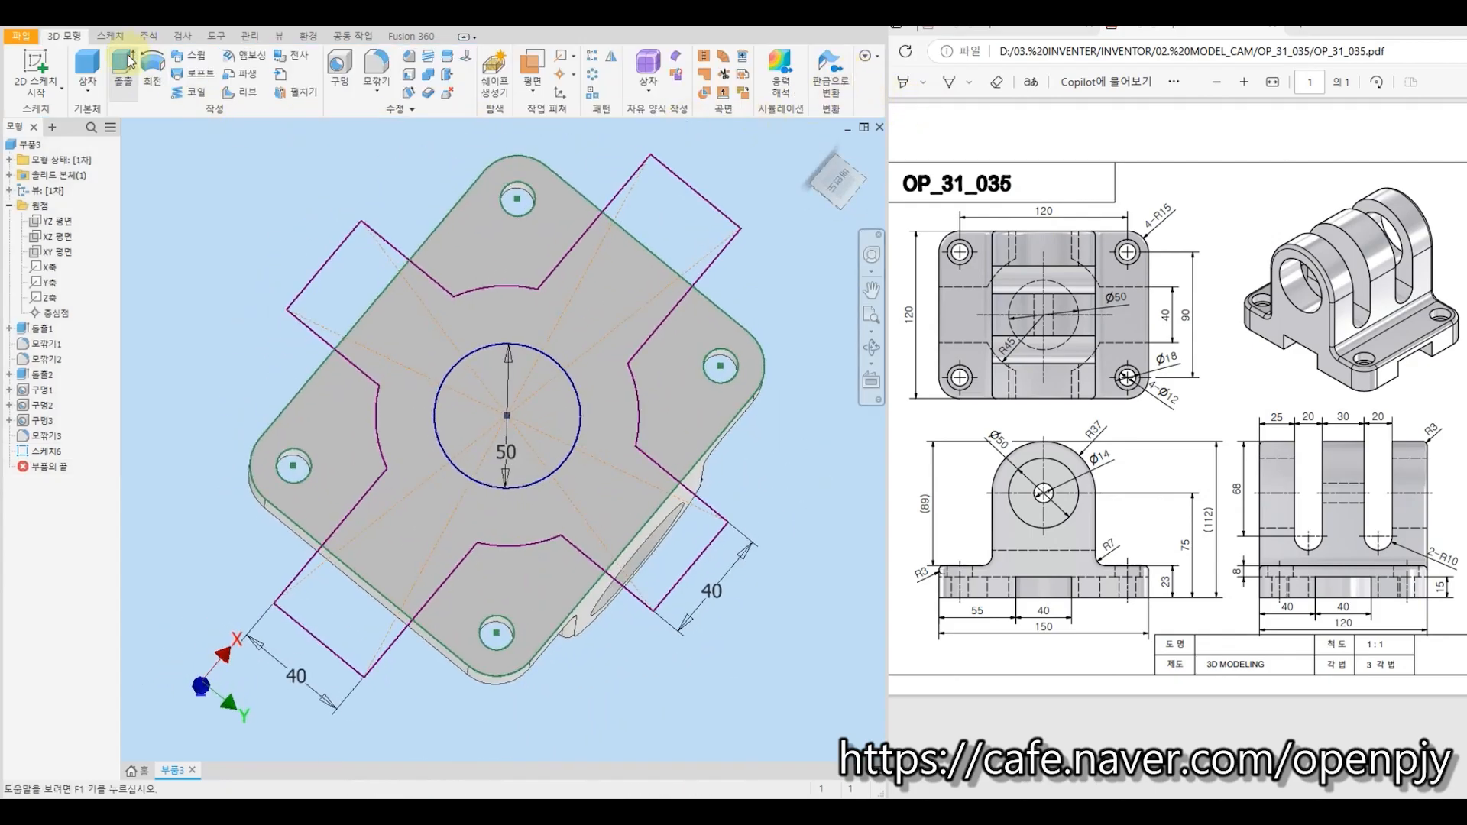
left_click(126, 63)
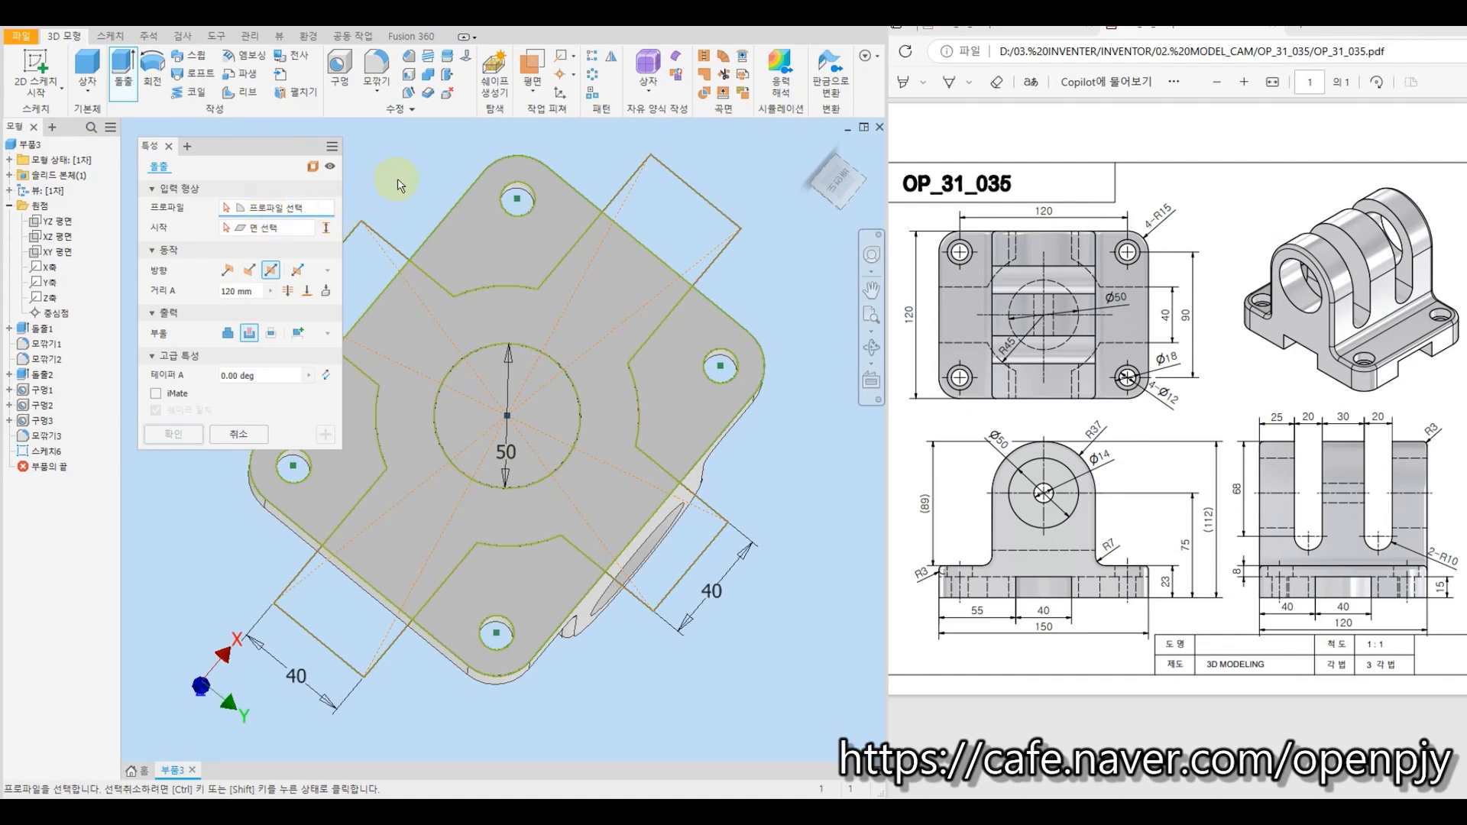
middle_click_drag(397, 182, 416, 198, "shift")
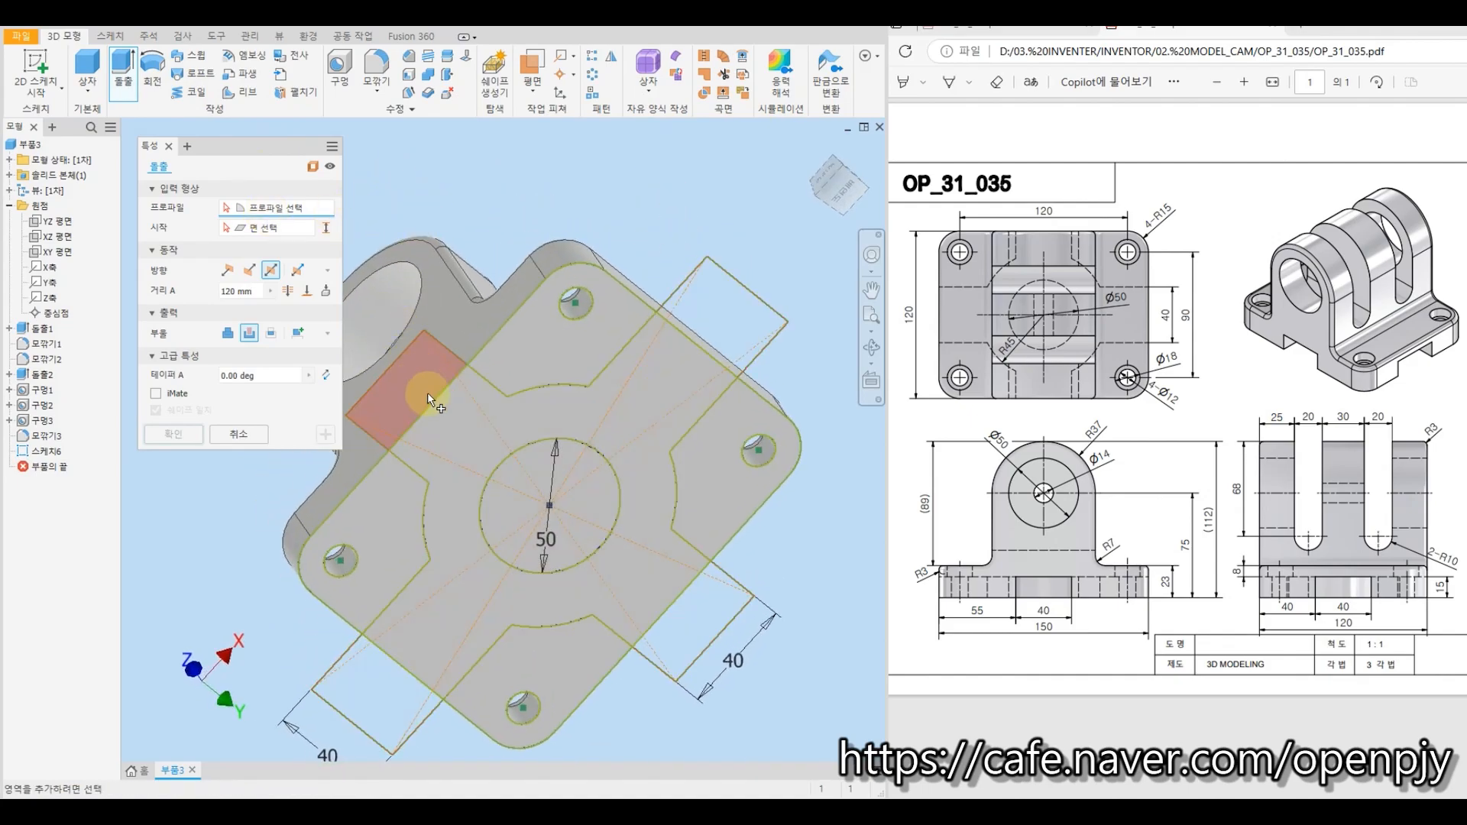
left_click(447, 413)
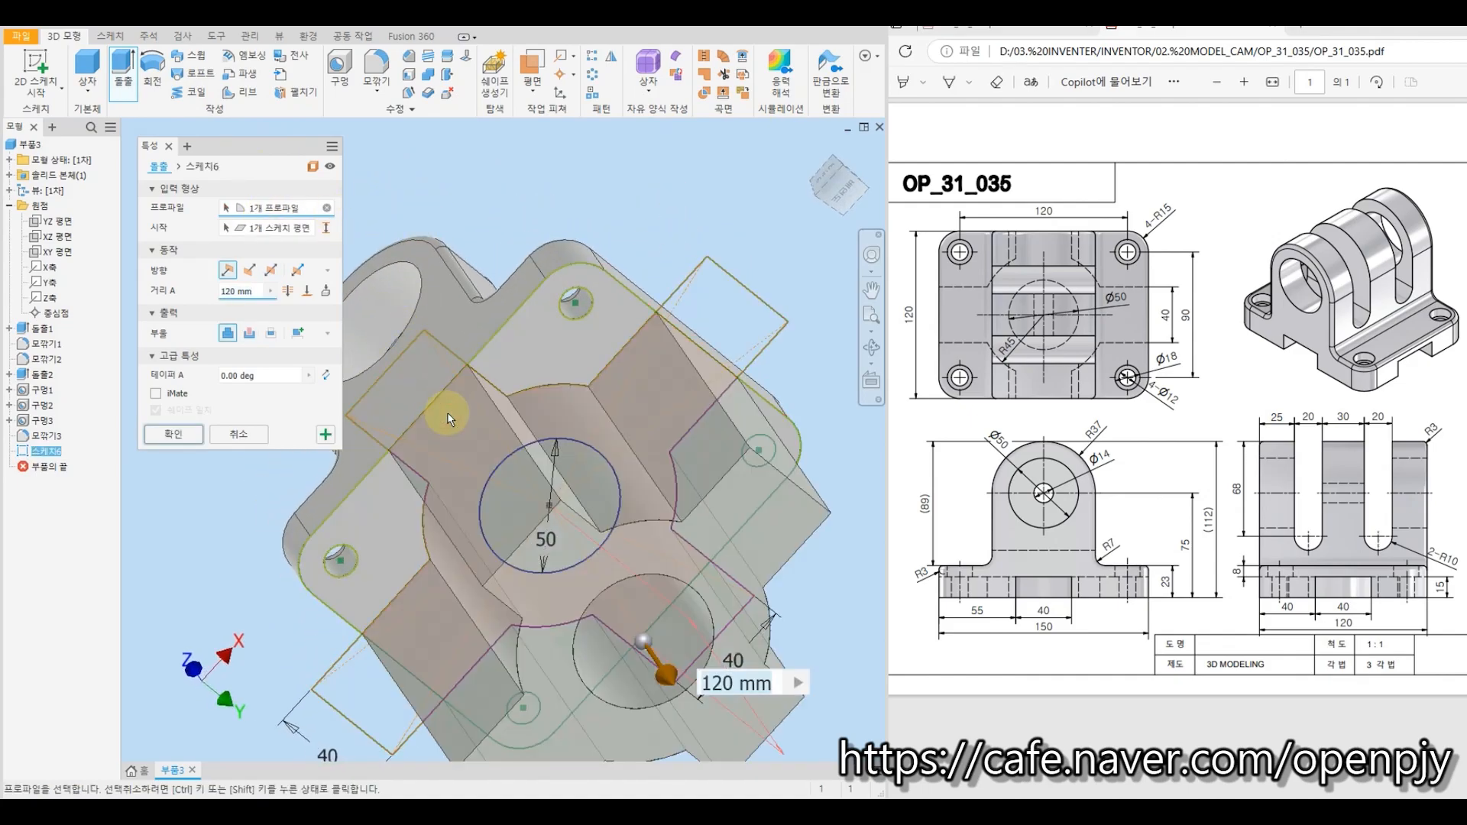
left_click(590, 544)
middle_click_drag(590, 546, 687, 561, "shift")
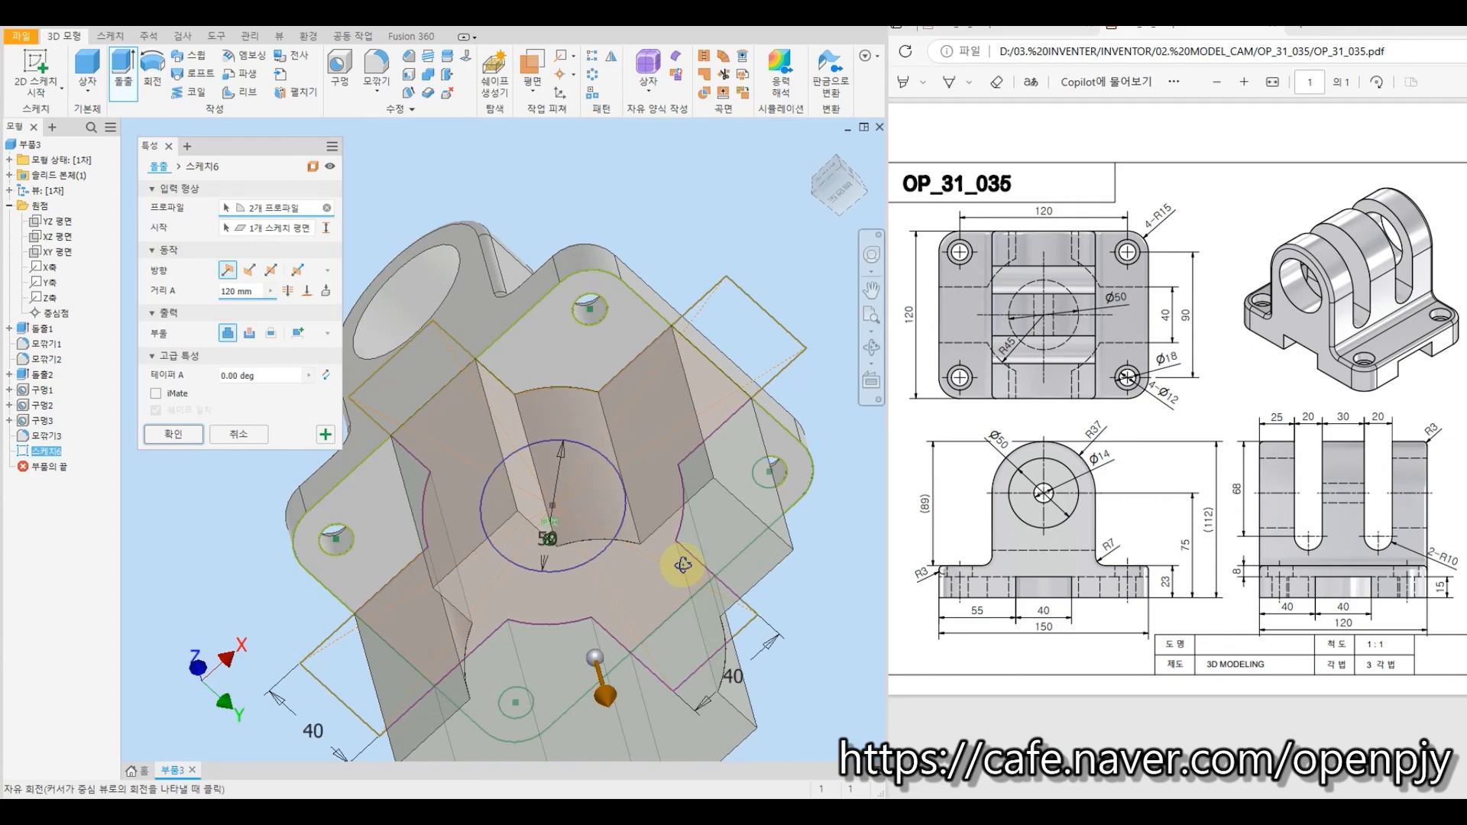
left_click(595, 507, "ctrl")
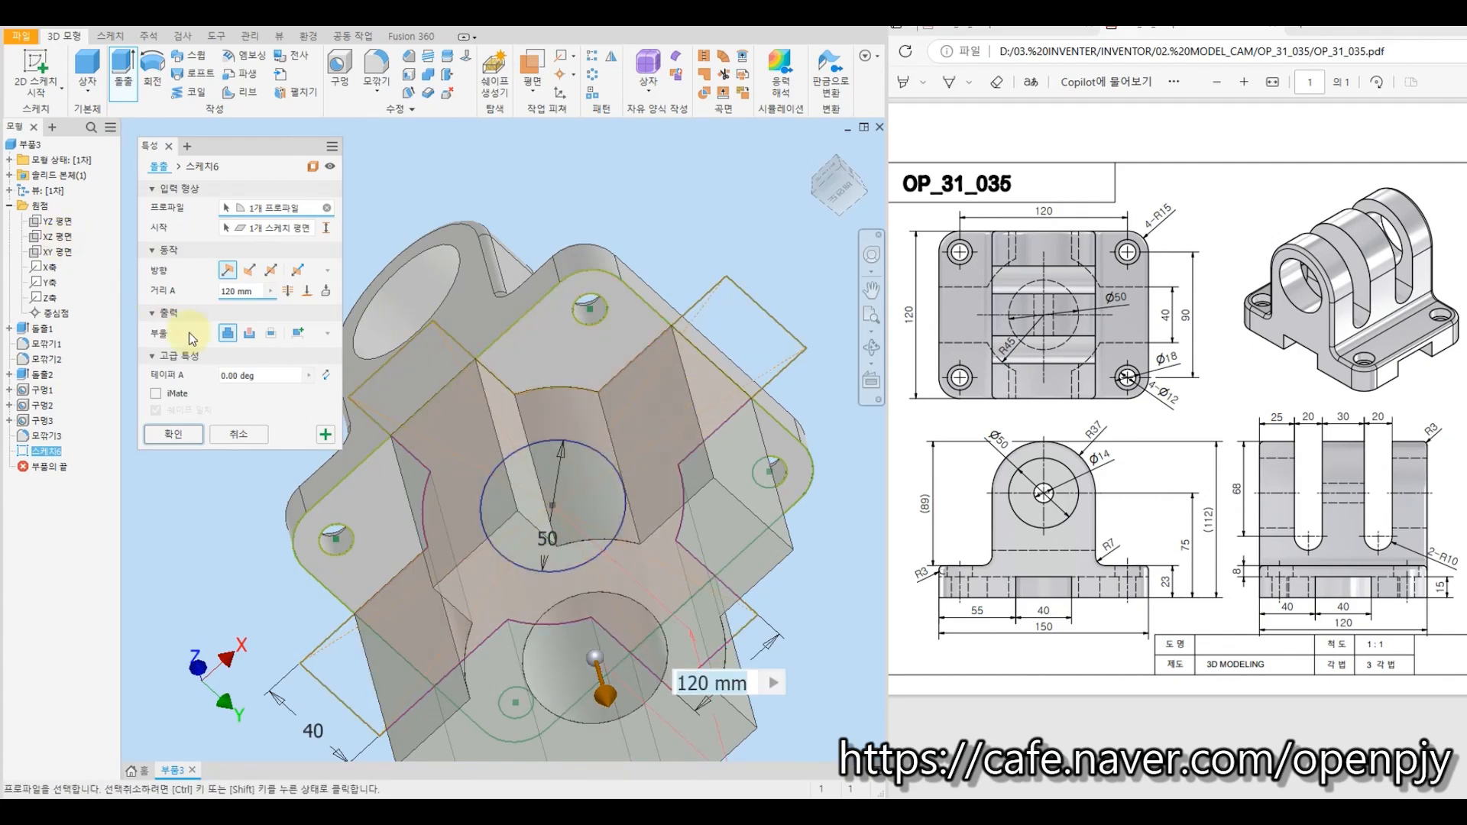
left_click(250, 333)
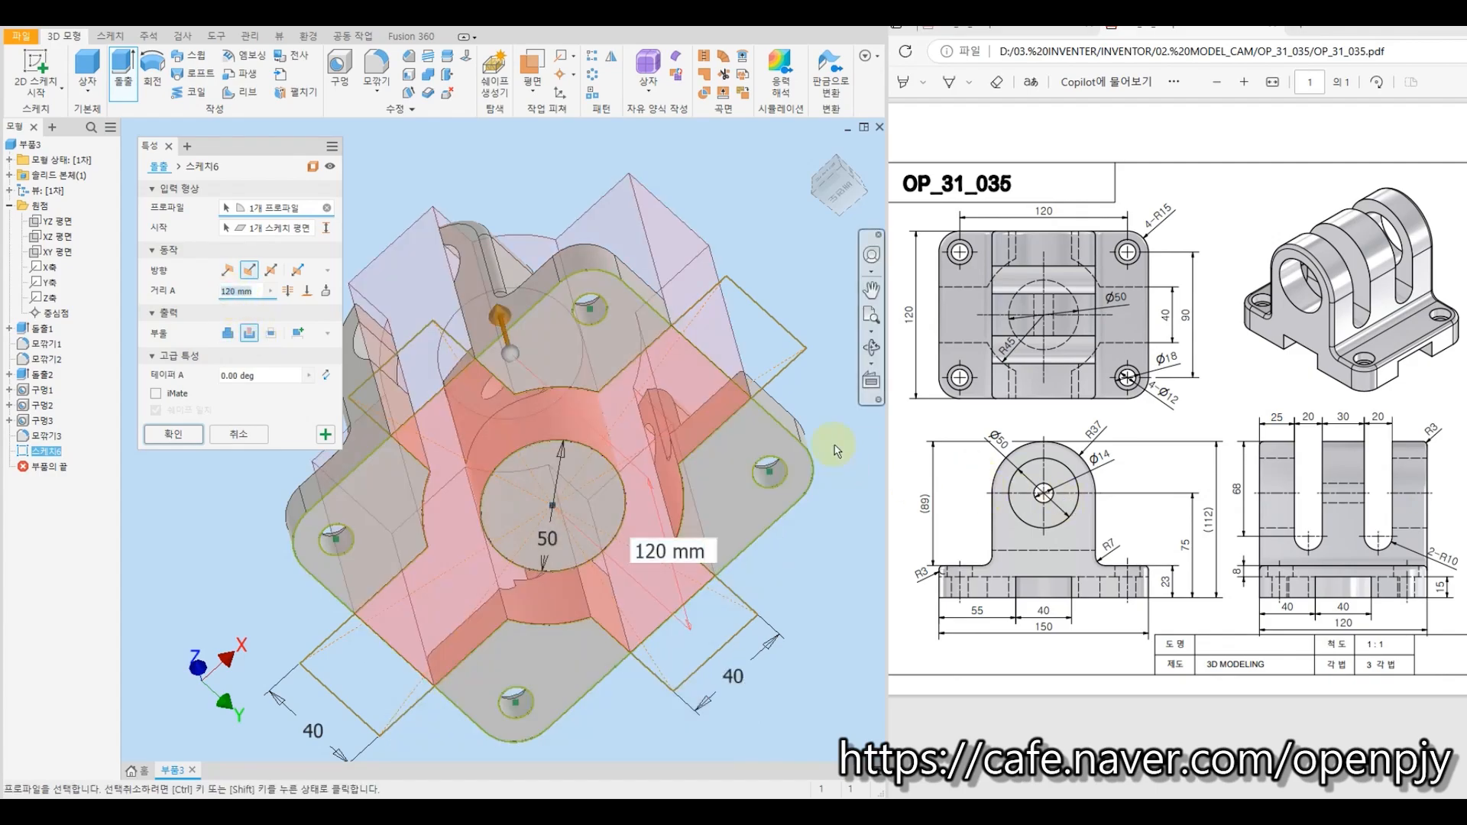
type("15")
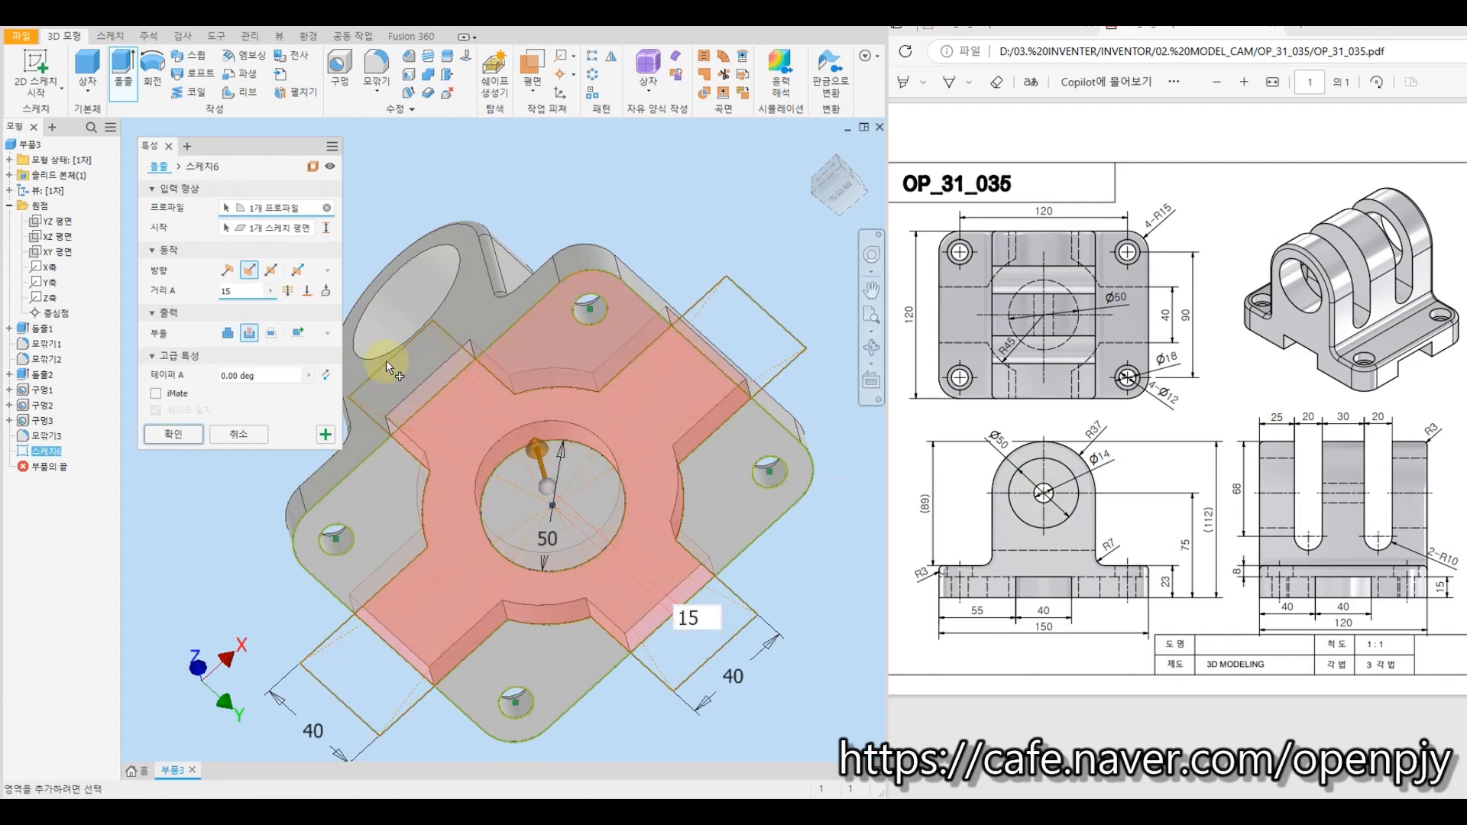
left_click(164, 437)
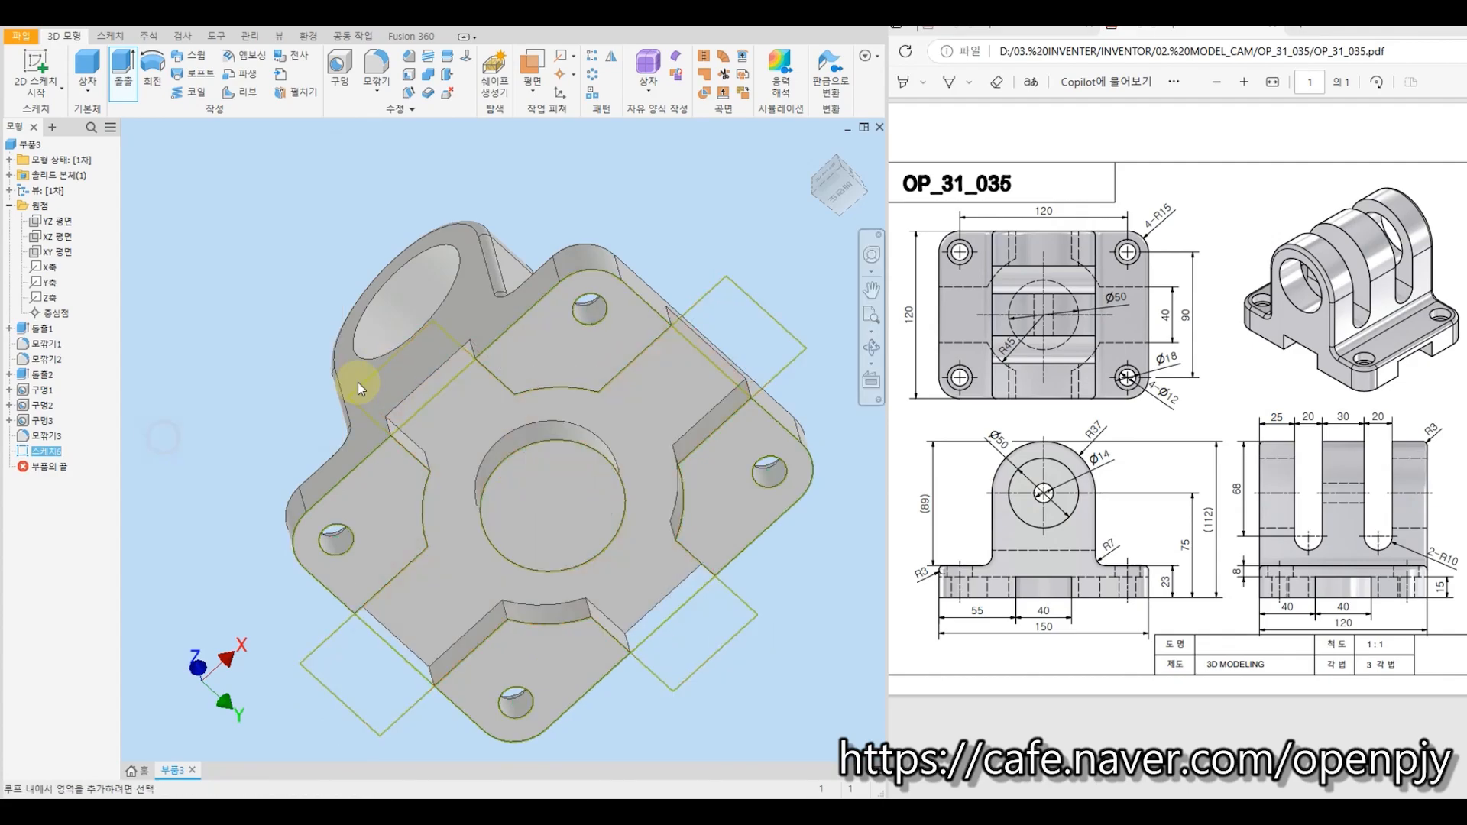
middle_click_drag(729, 297, 638, 295, "shift")
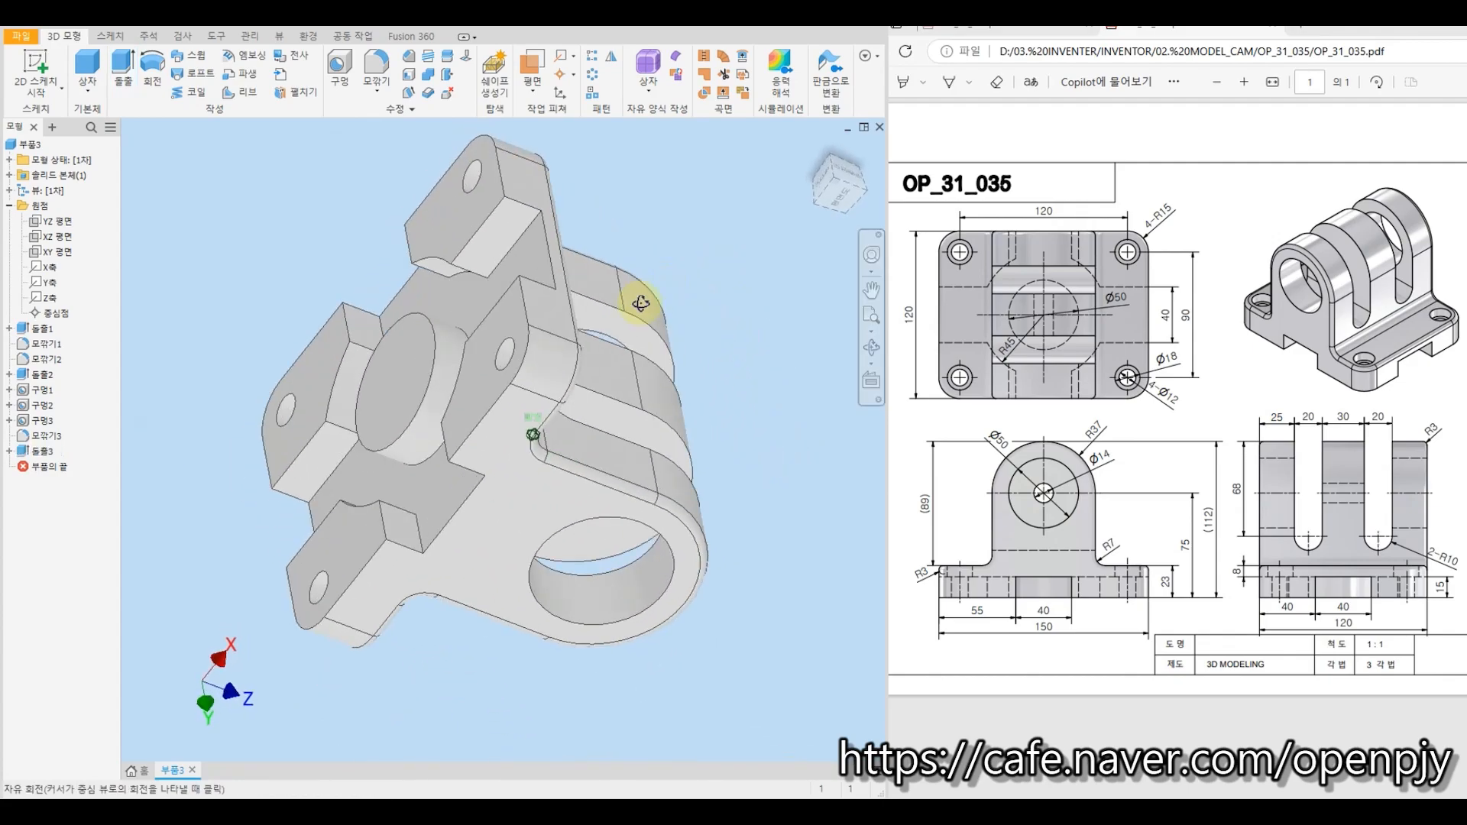
middle_click_drag(401, 379, 391, 407, "shift")
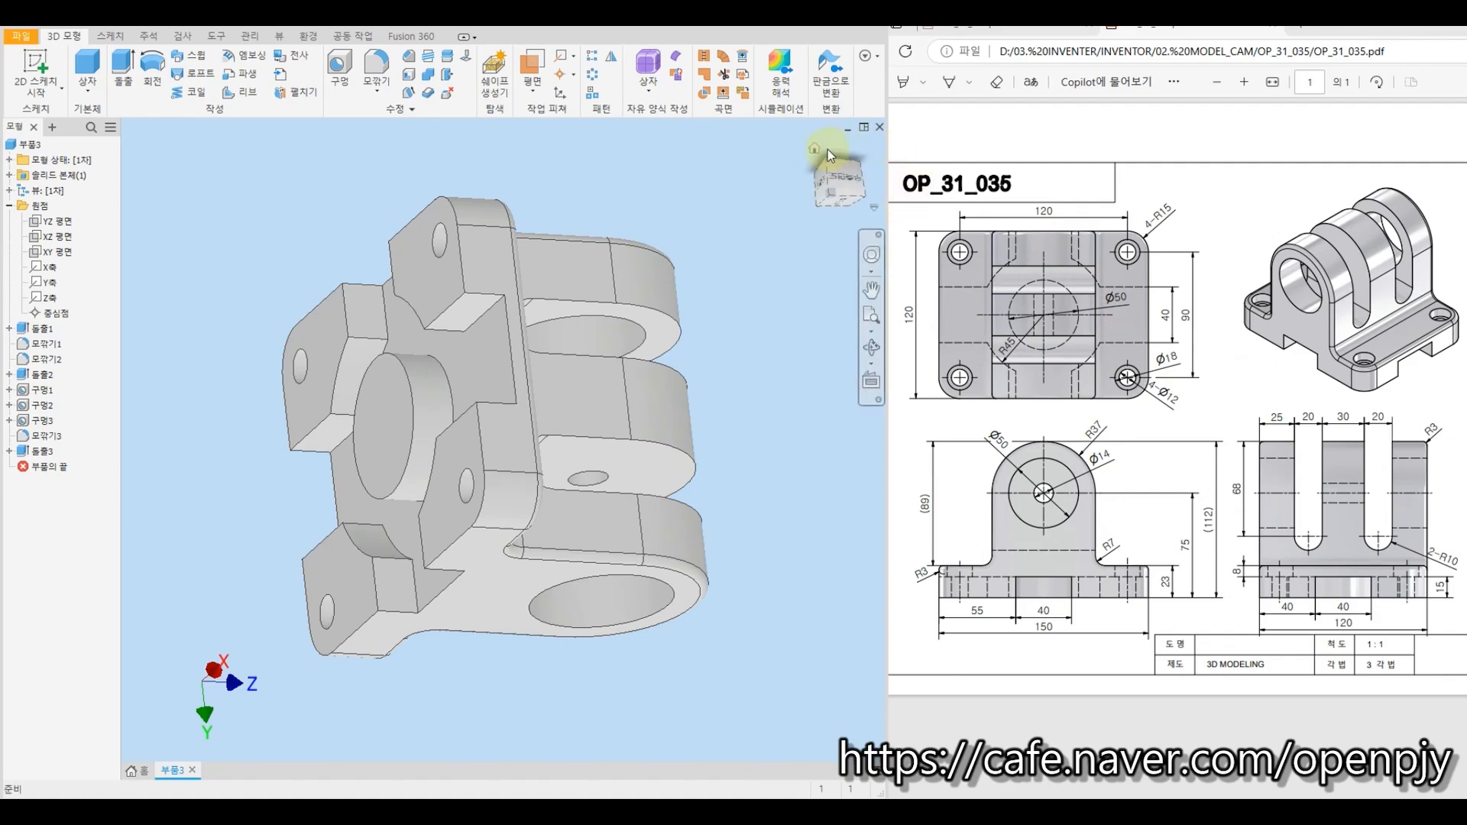
left_click(814, 149)
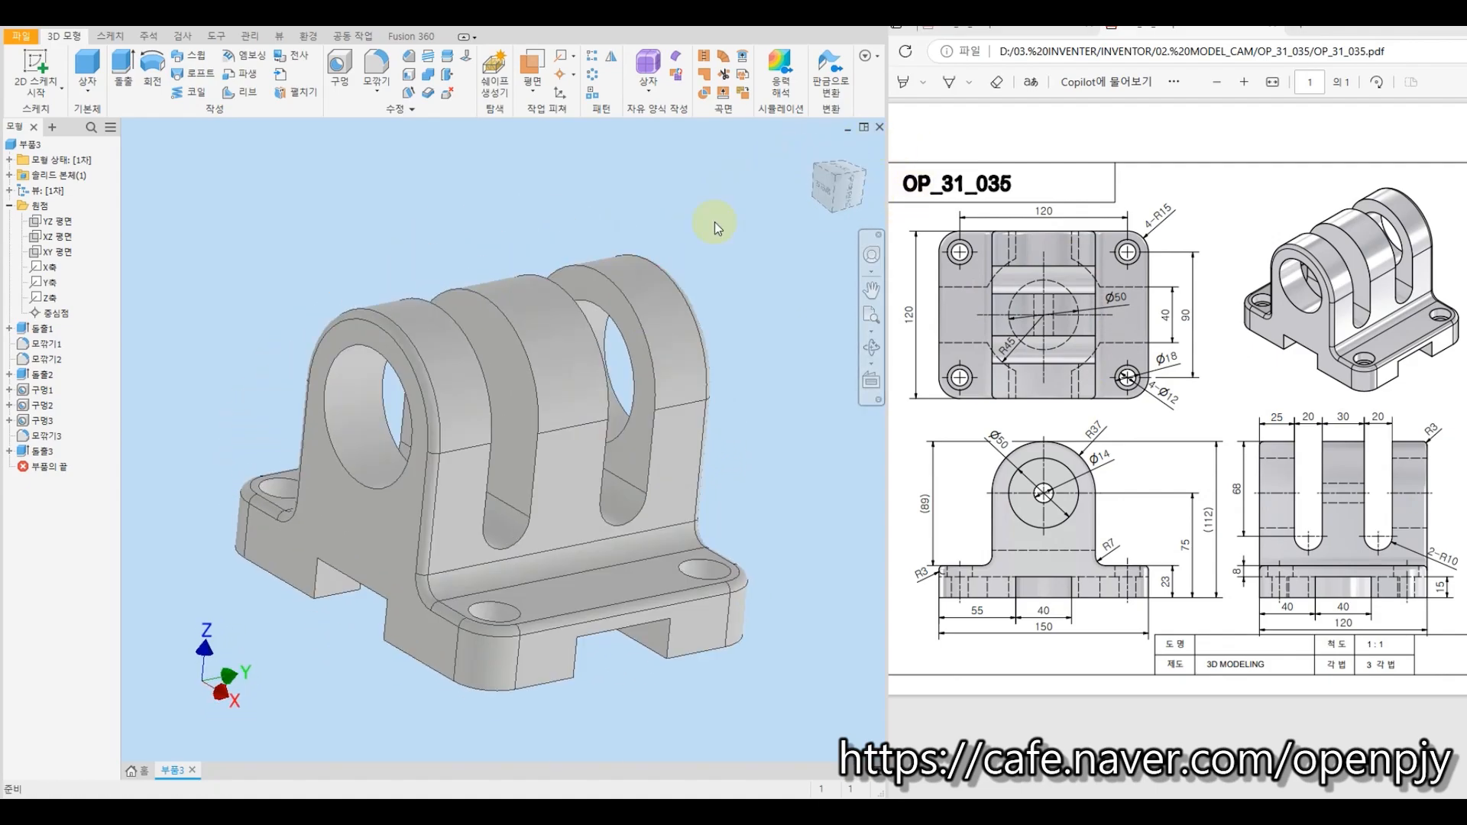